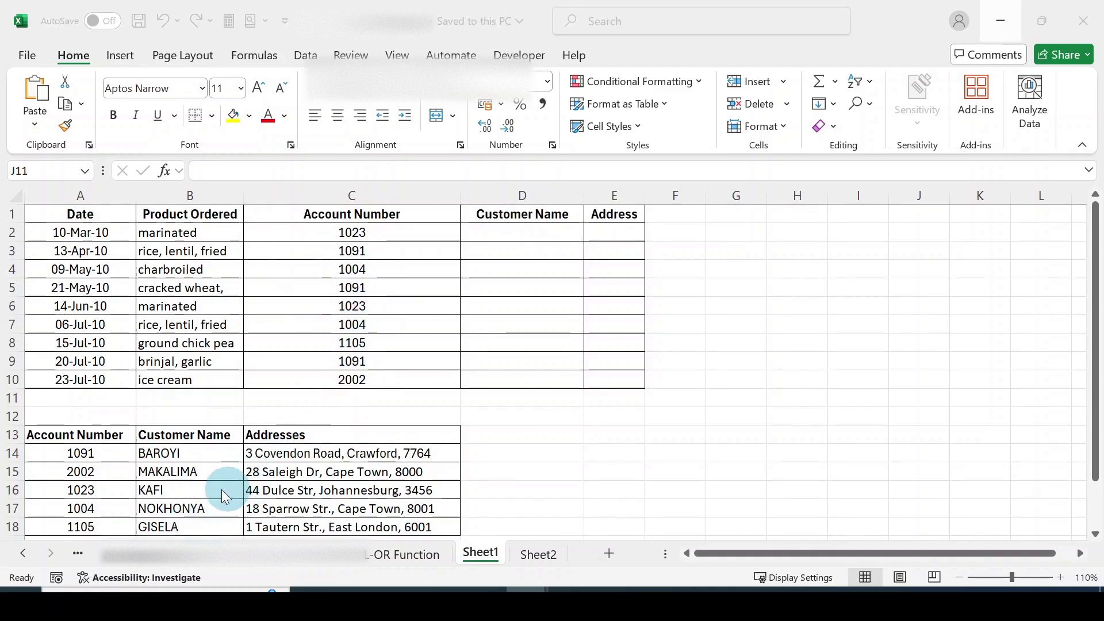
- Examine the empty Customer Name and Address columns of the orders table on Sheet1 and the account list on Sheet2
click(534, 231)
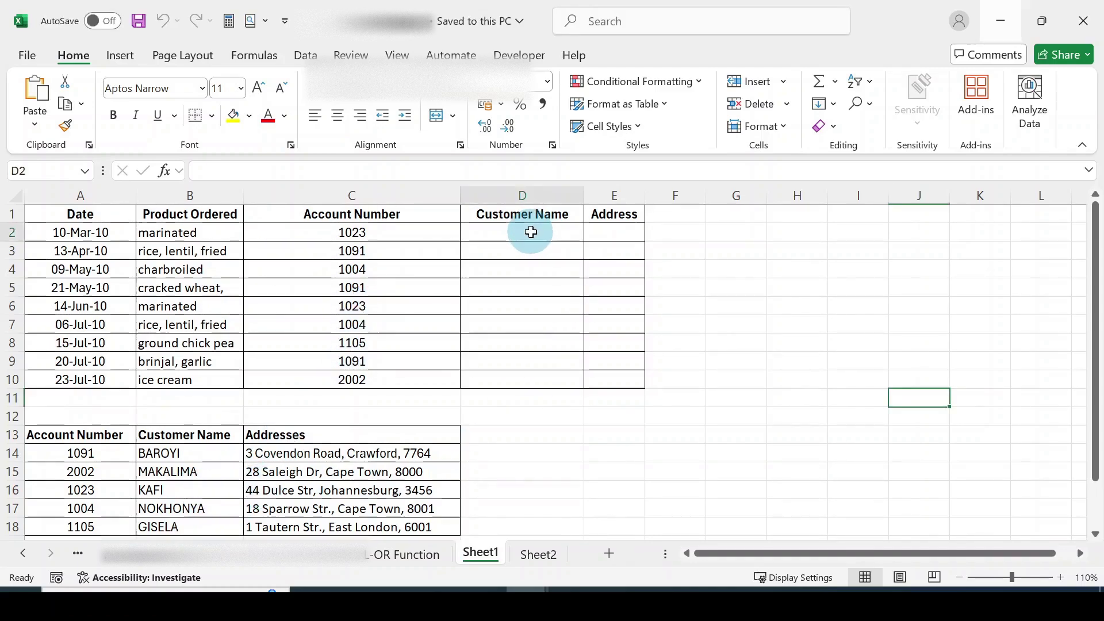
drag(505, 232, 532, 374)
drag(621, 236, 616, 377)
click(709, 360)
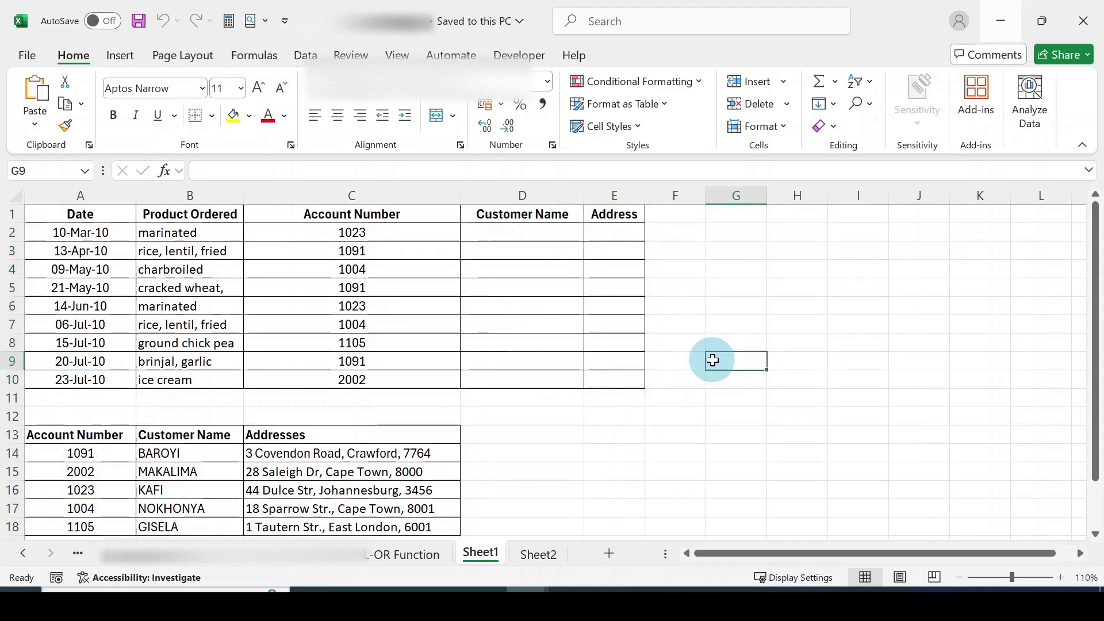
click(543, 553)
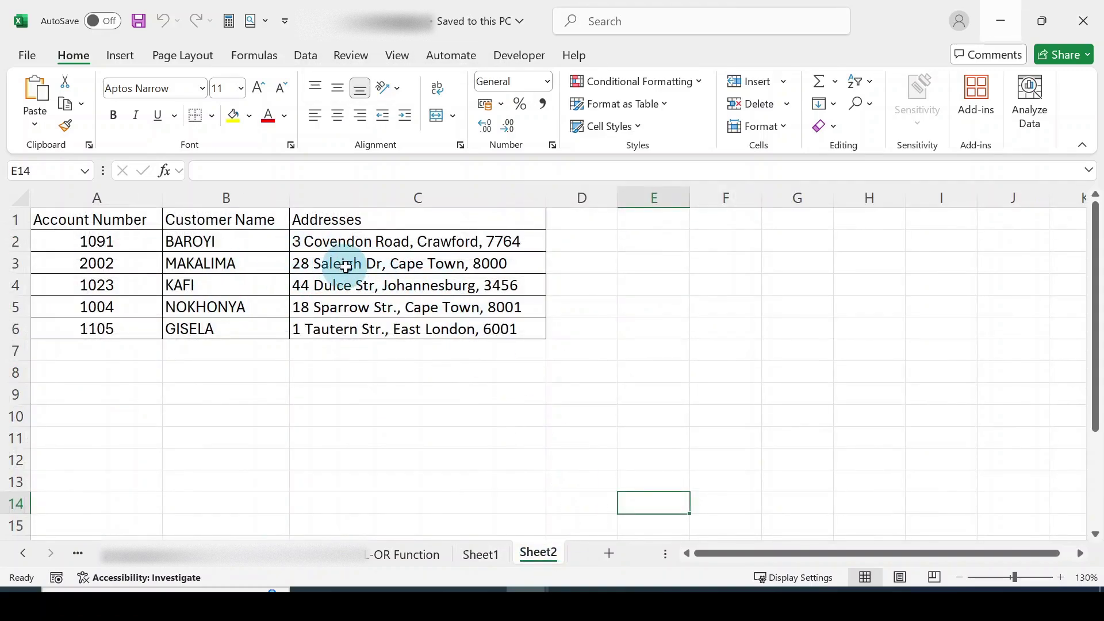
click(485, 554)
click(519, 235)
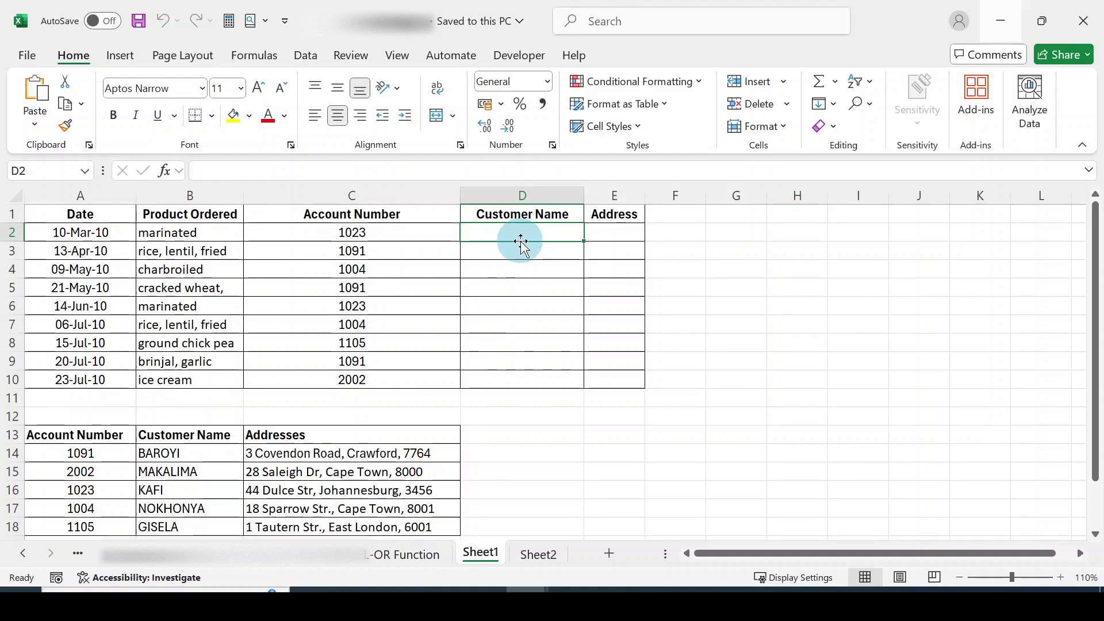
drag(521, 242, 519, 378)
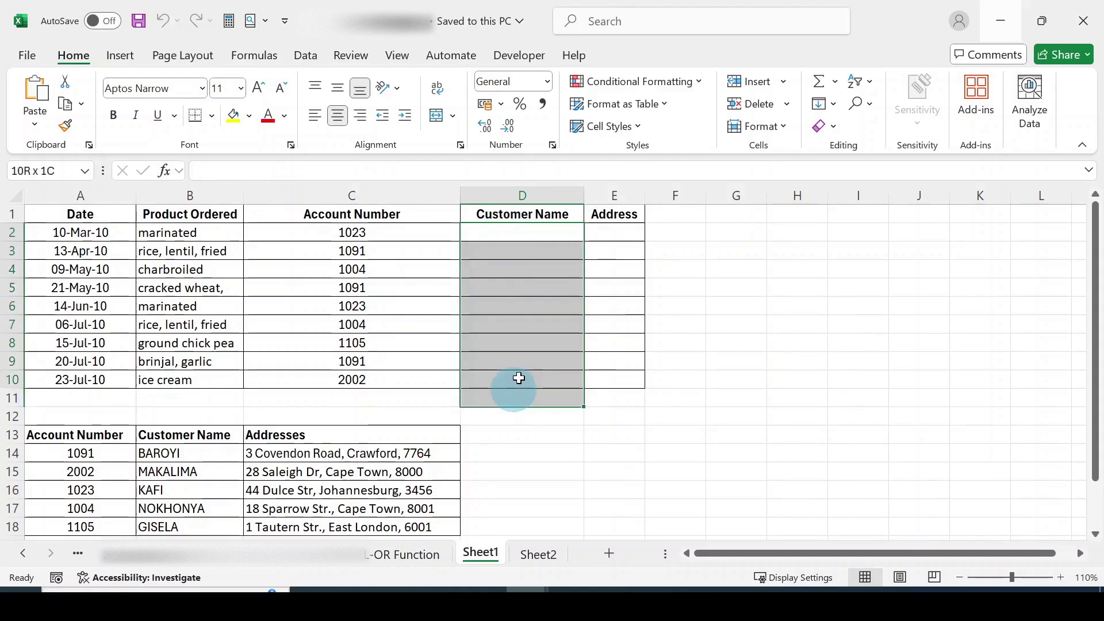
click(510, 194)
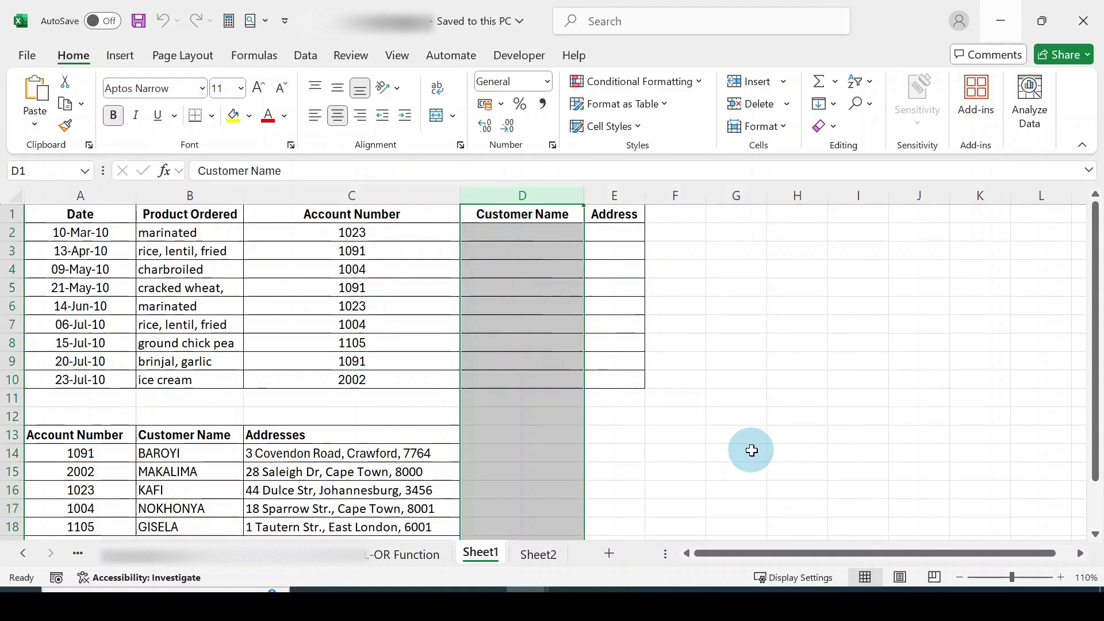
click(752, 450)
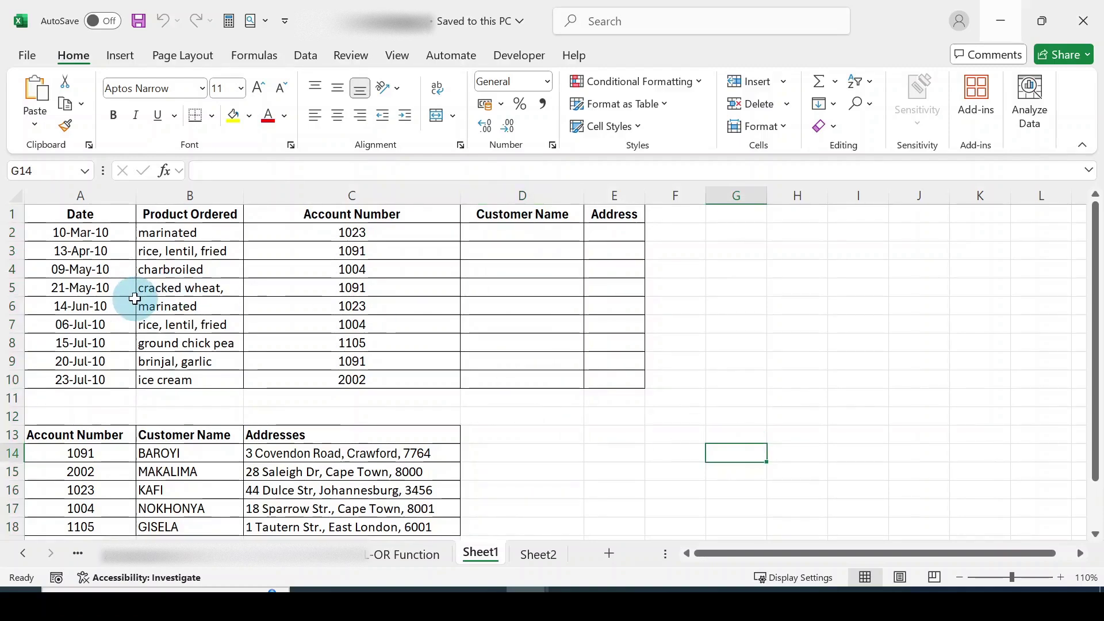
click(12, 269)
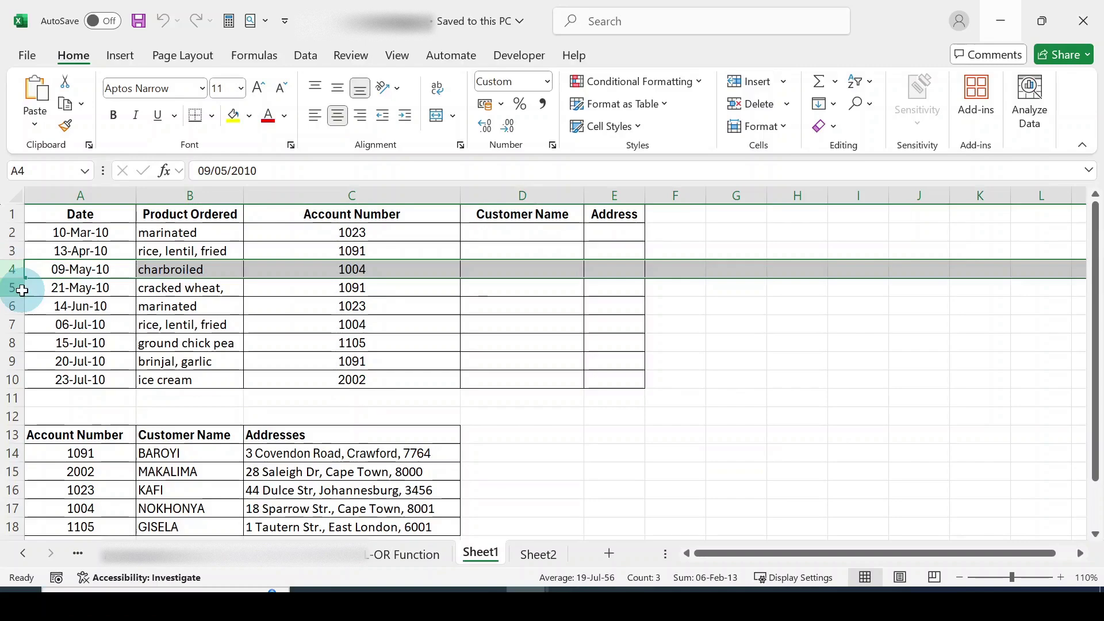
click(13, 287)
click(12, 306)
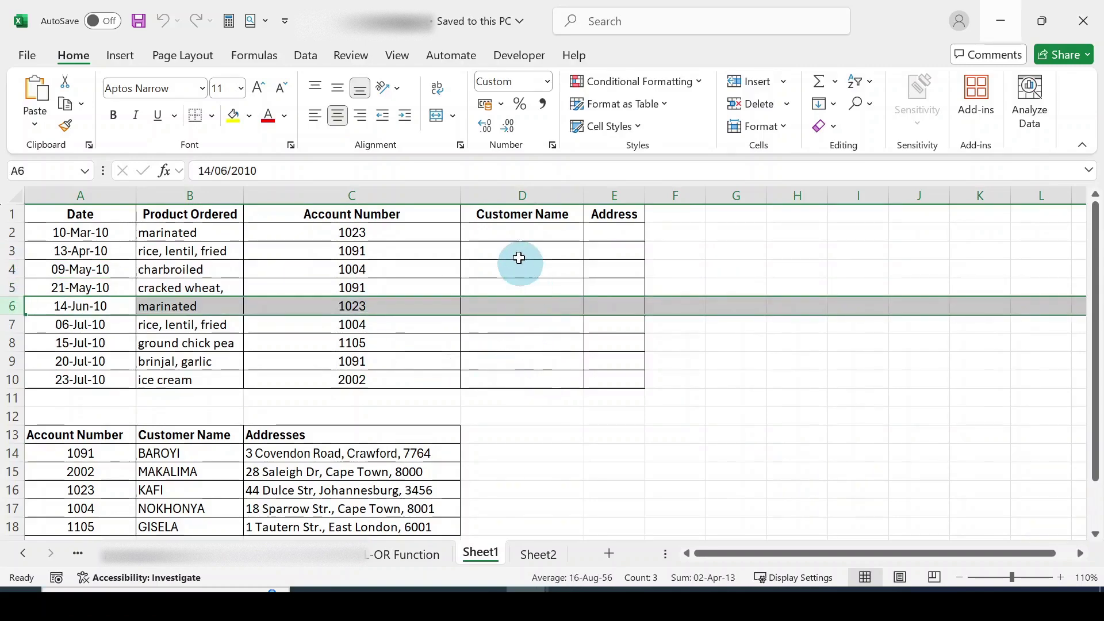
click(518, 233)
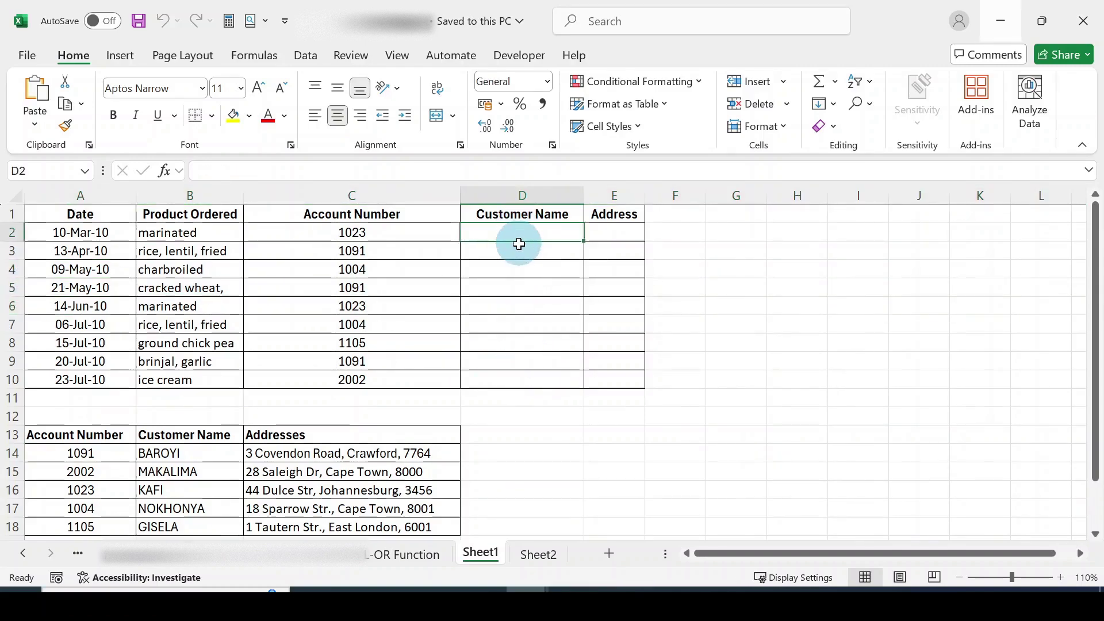
click(515, 248)
click(523, 235)
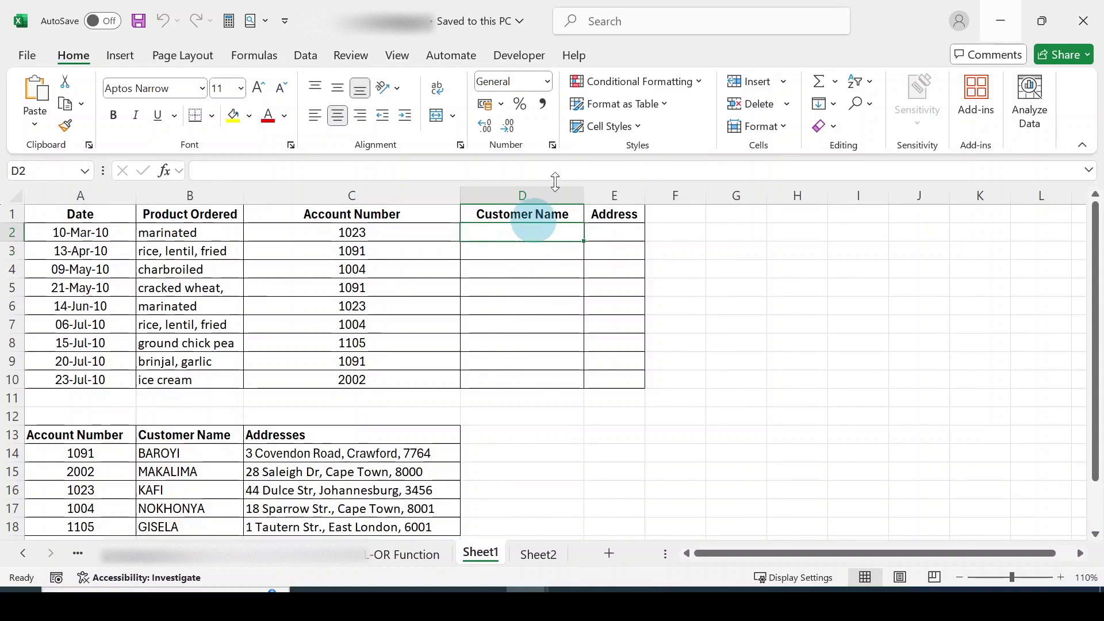
- Rename Sheet1, which holds the orders table, as Invoices
double_click(485, 553)
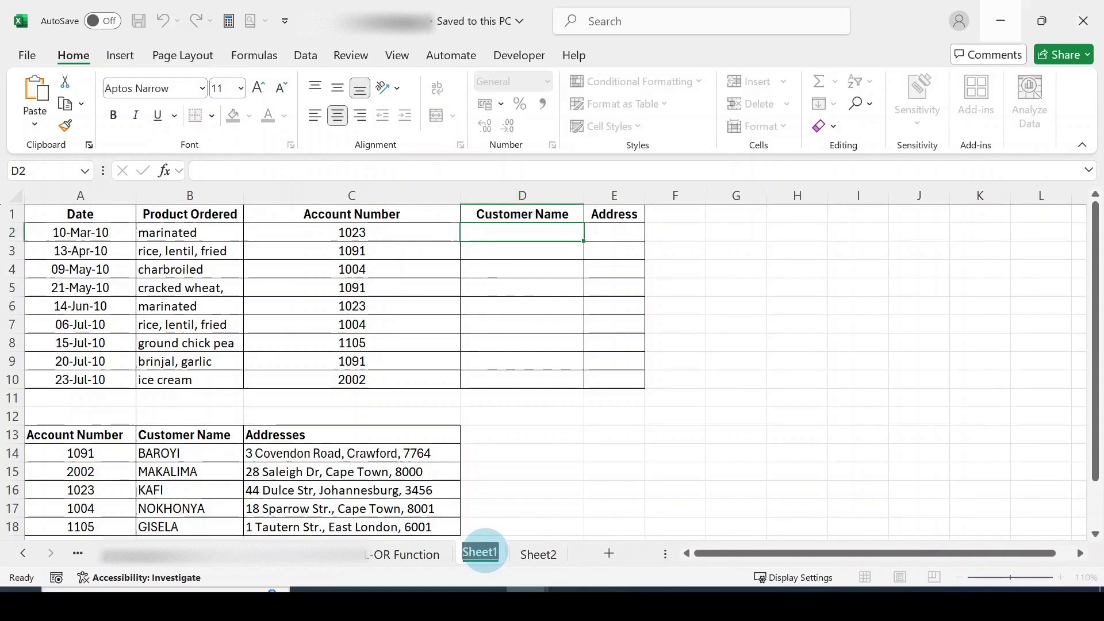
text(Invo)
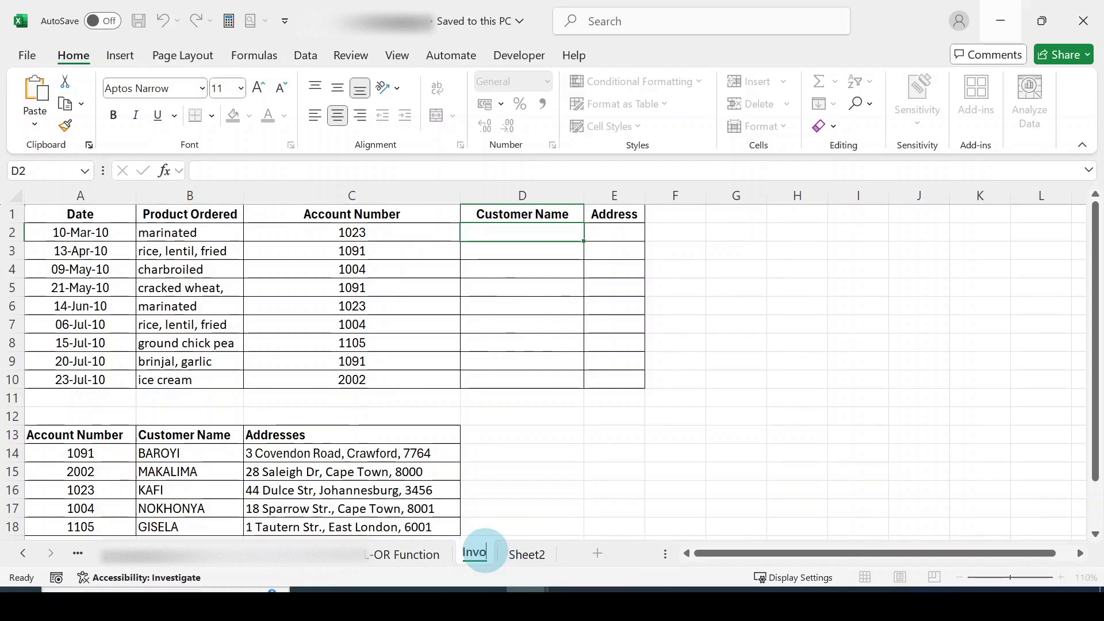
text(ices)
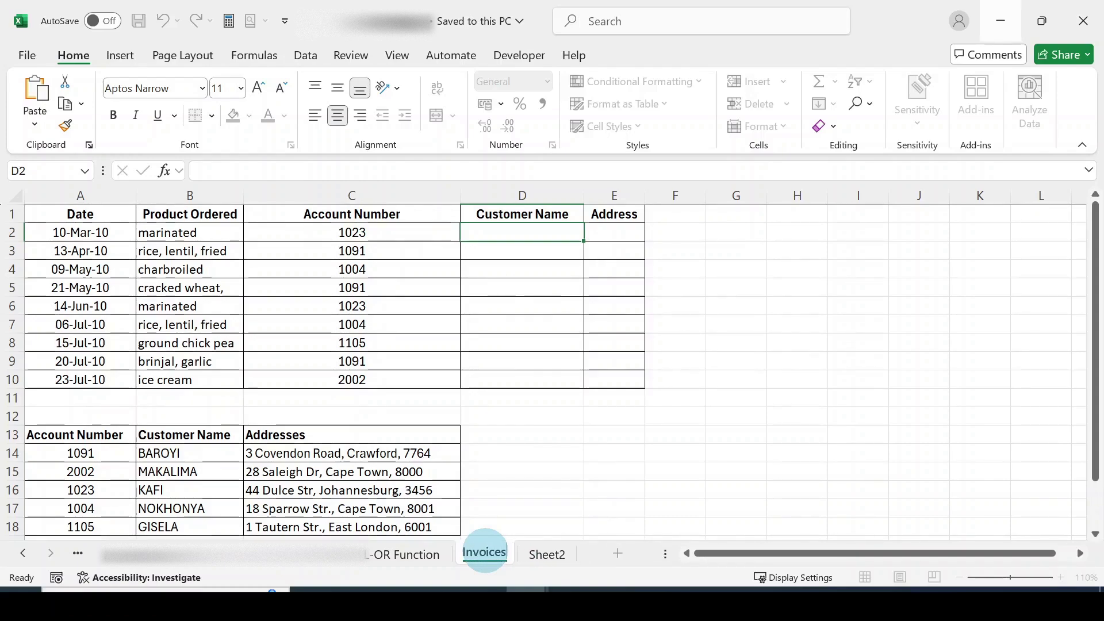
click(651, 472)
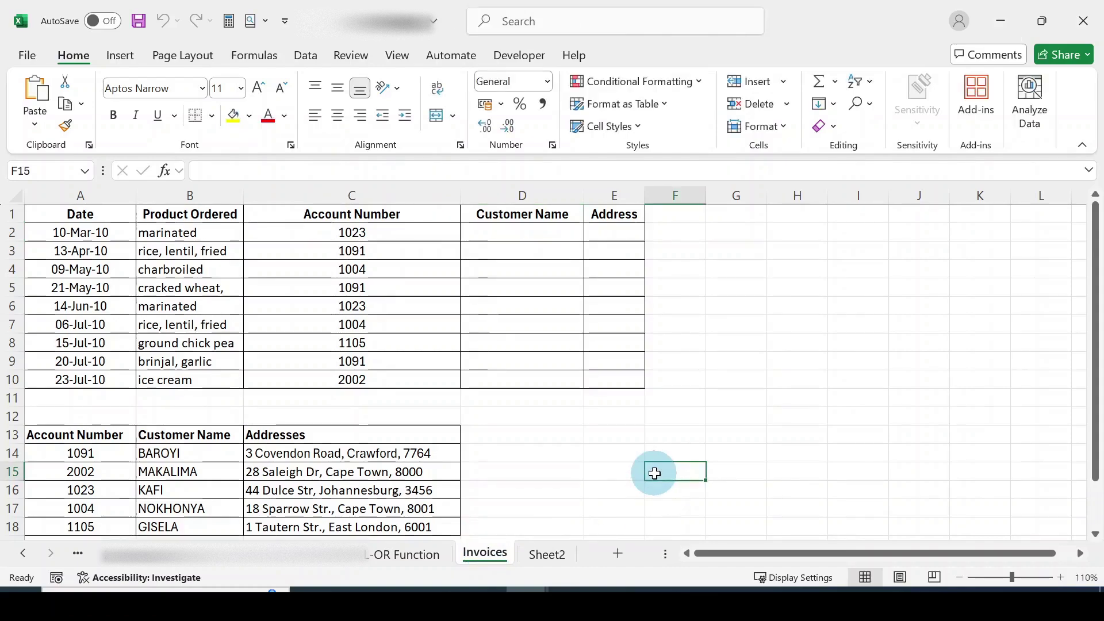
- Rename Sheet2, which holds the customer account list, as Accounts
double_click(545, 556)
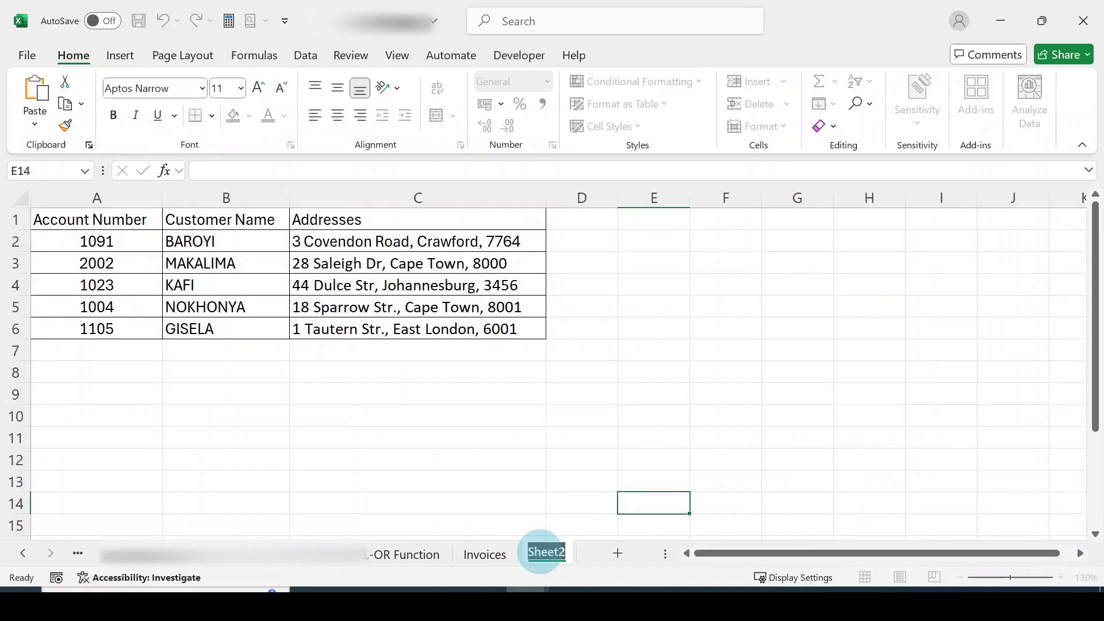
text(Accounts)
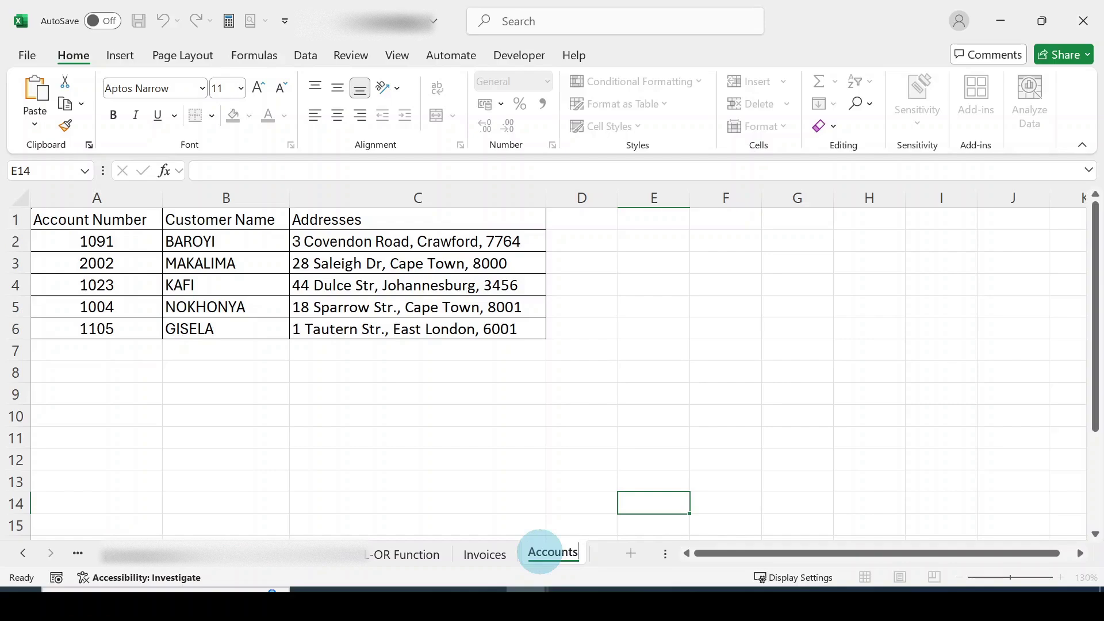
key(Return)
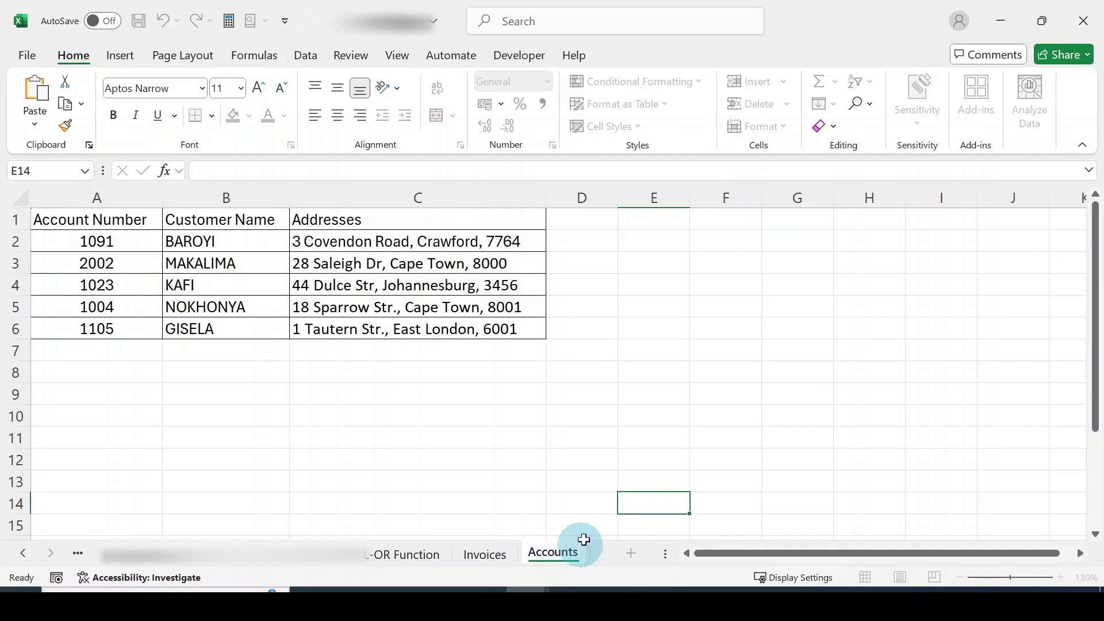
click(520, 411)
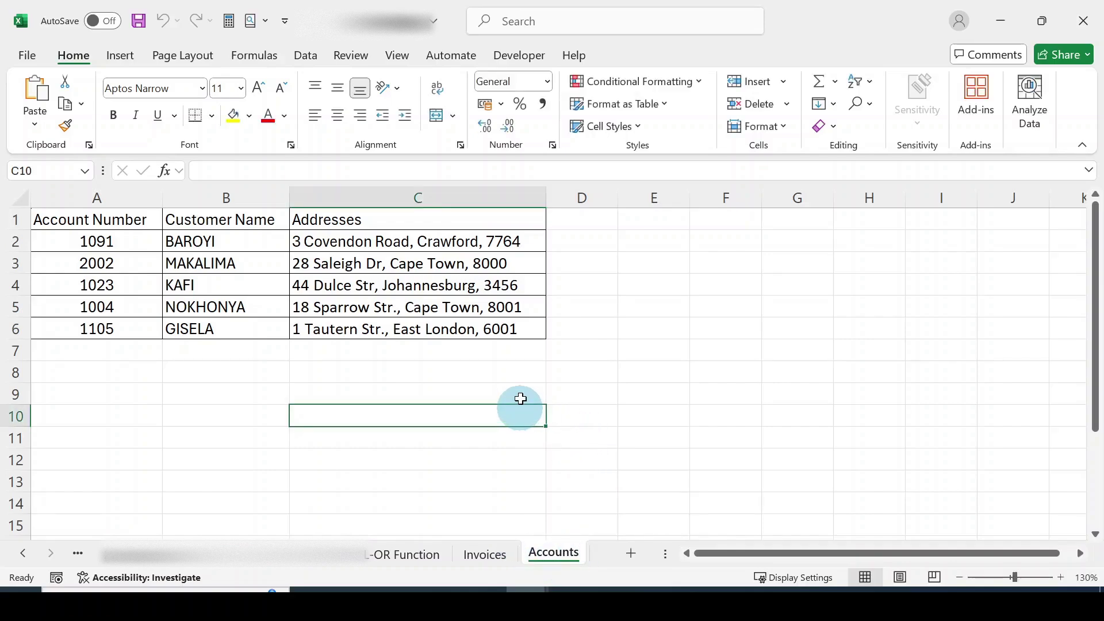
- Compare the account table below the orders on the Invoices sheet with the table on the Accounts sheet
click(489, 554)
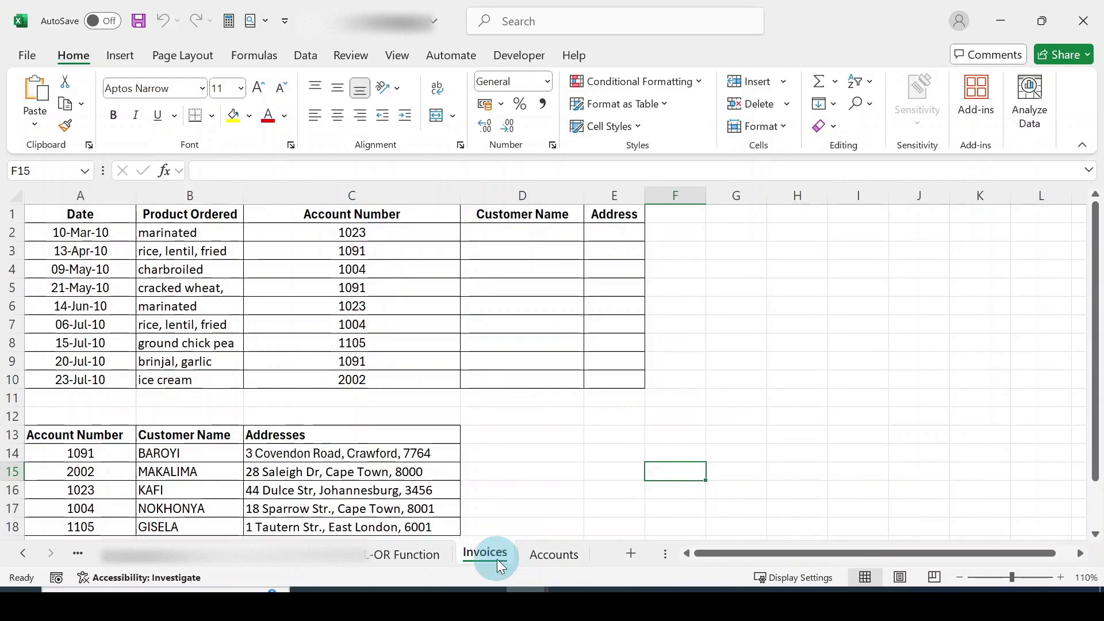
click(551, 556)
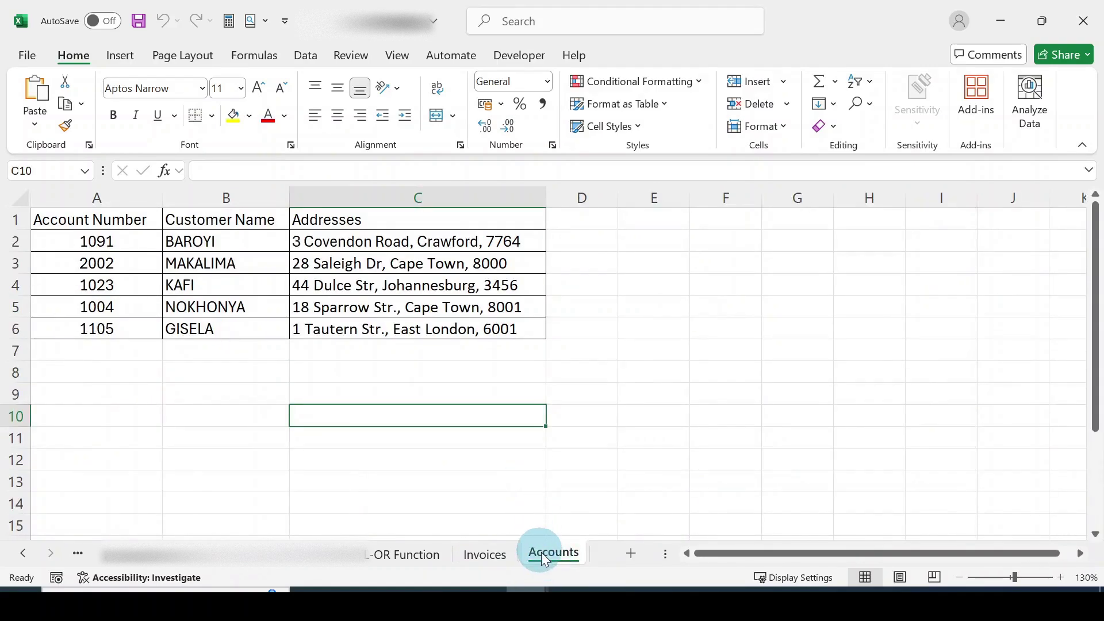
click(485, 554)
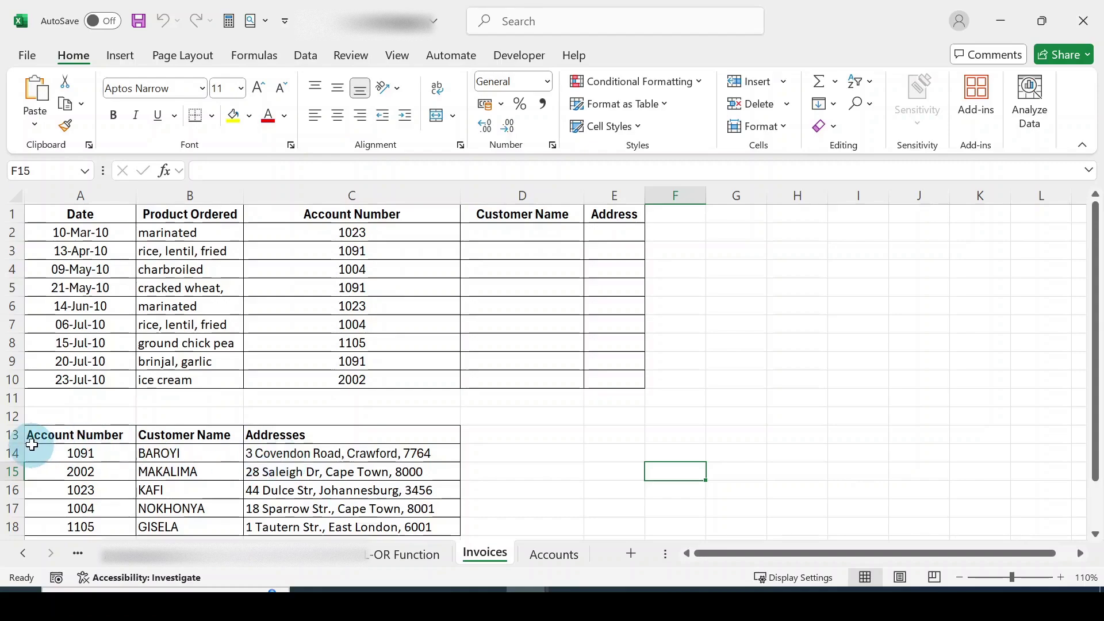
drag(28, 433, 387, 525)
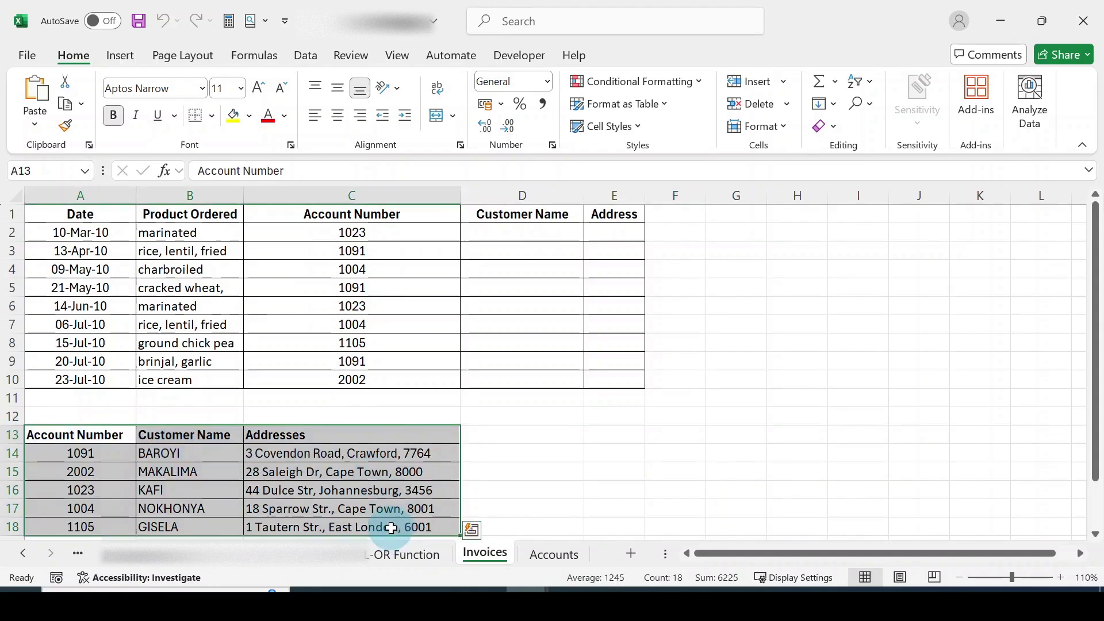
click(554, 554)
drag(106, 222, 505, 331)
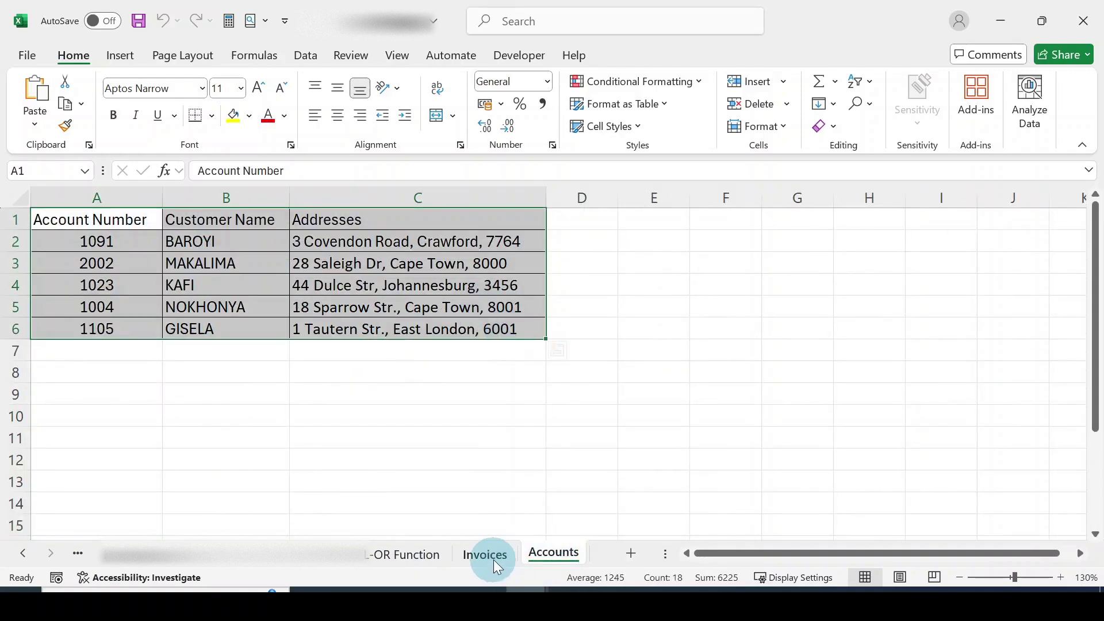
click(494, 560)
click(547, 416)
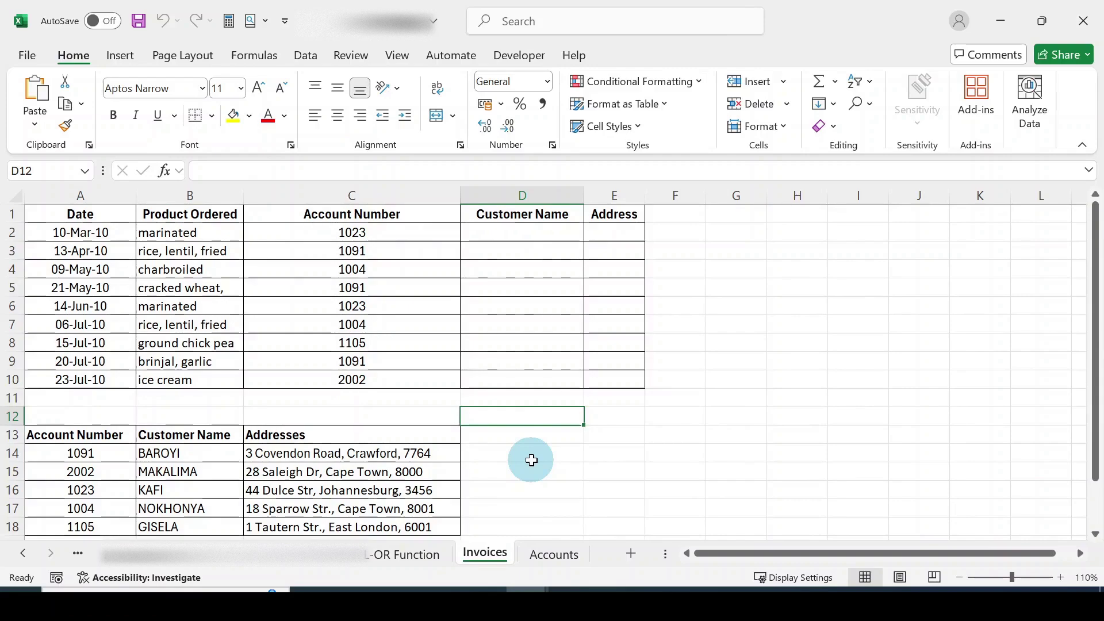
- Review the blank Customer Name cells D2:D10 and Address cells E2:E10 on the Invoices sheet
drag(525, 228, 526, 368)
drag(629, 237, 628, 387)
click(506, 231)
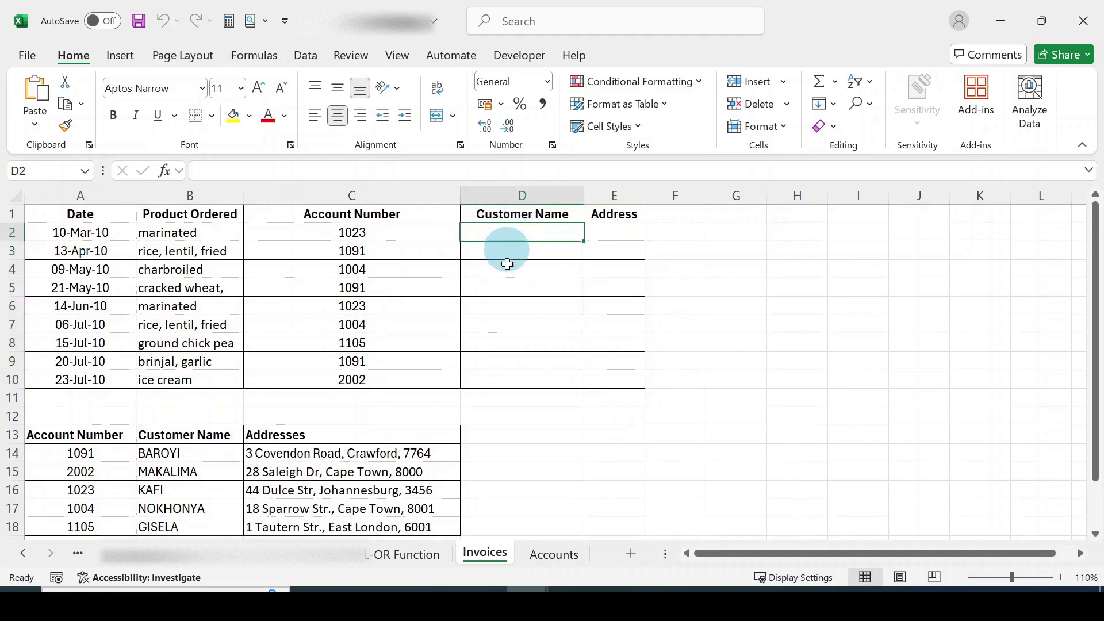
drag(525, 232, 515, 374)
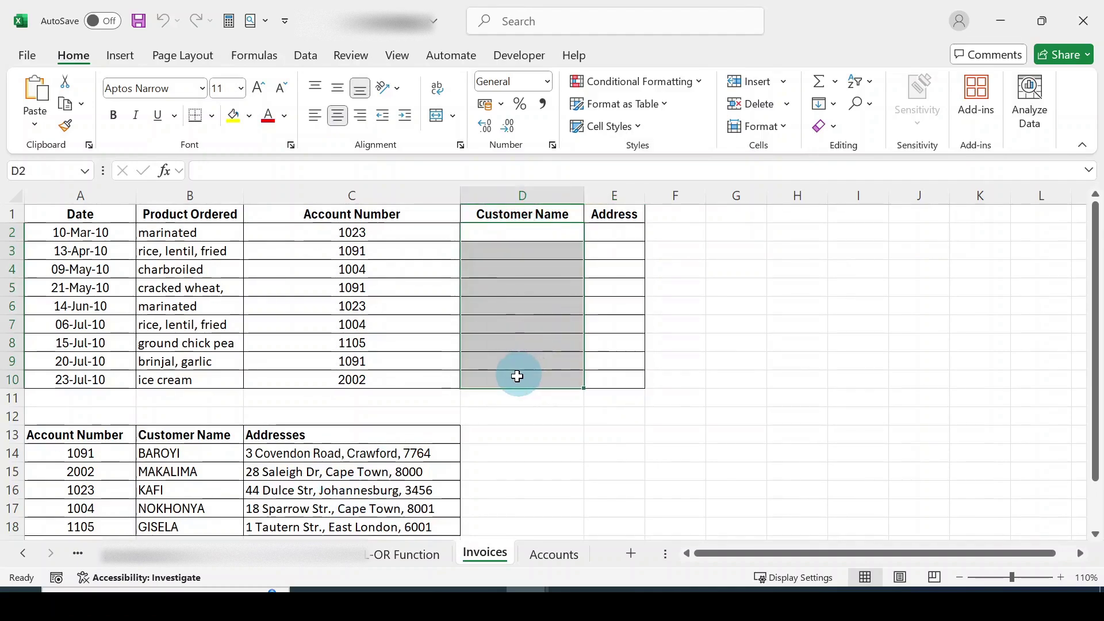
click(631, 344)
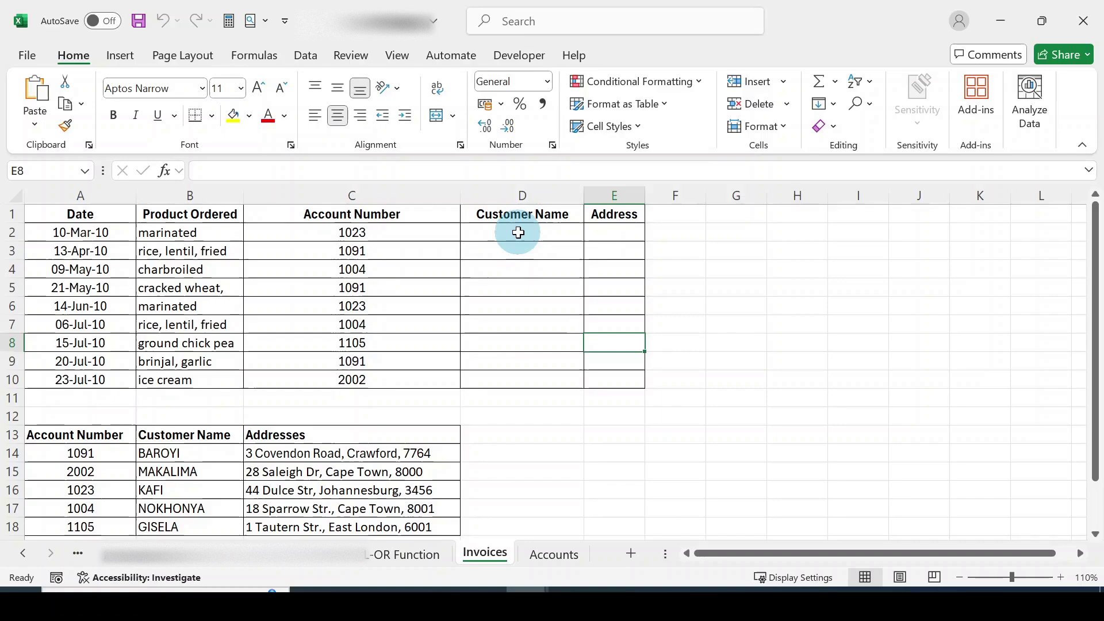
click(518, 232)
drag(516, 231, 533, 382)
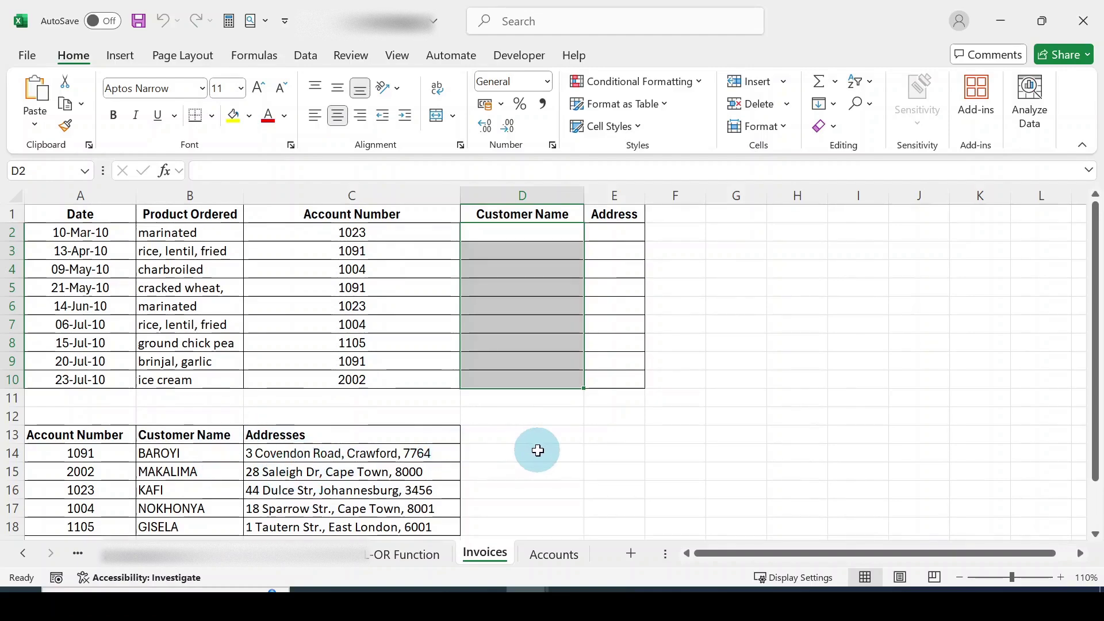
click(552, 431)
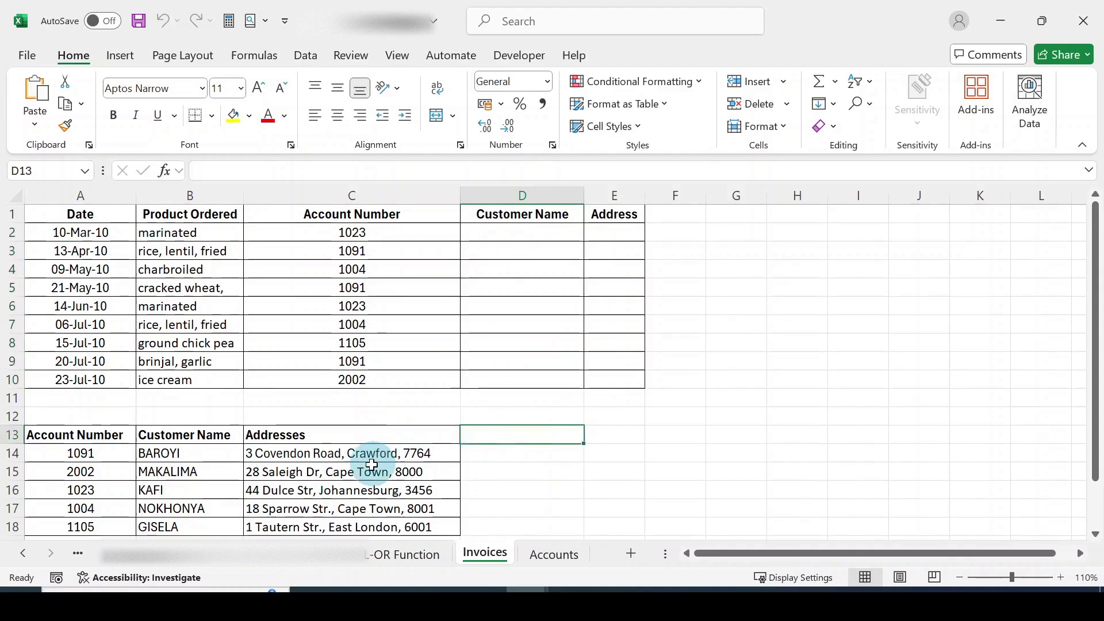
click(521, 233)
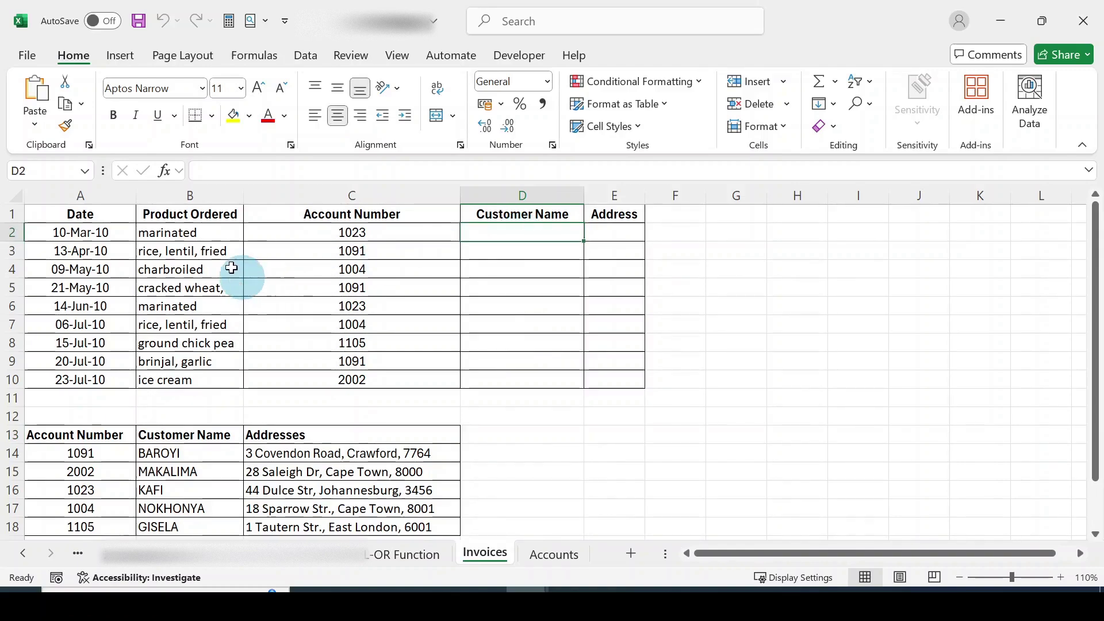
- Inspect the orders table A1:E10 and its Date, Product Ordered, Account Number and Customer Name headers
click(47, 221)
mouse_move(47, 221)
mouse_down()
mouse_move(609, 249)
mouse_move(636, 321)
mouse_move(633, 382)
mouse_move(642, 369)
mouse_up()
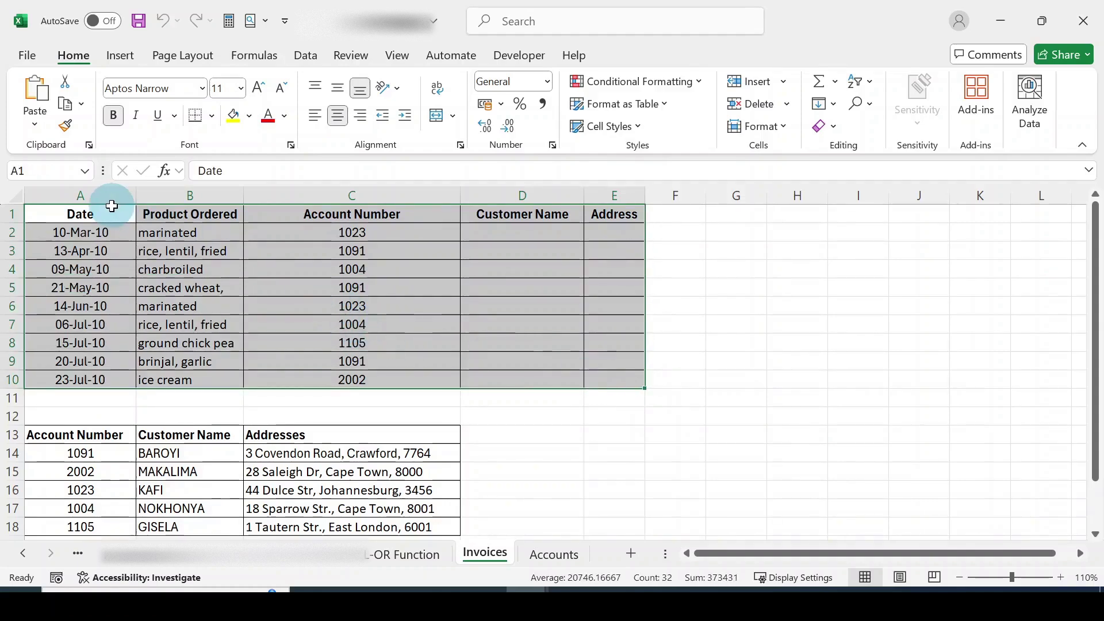
click(88, 214)
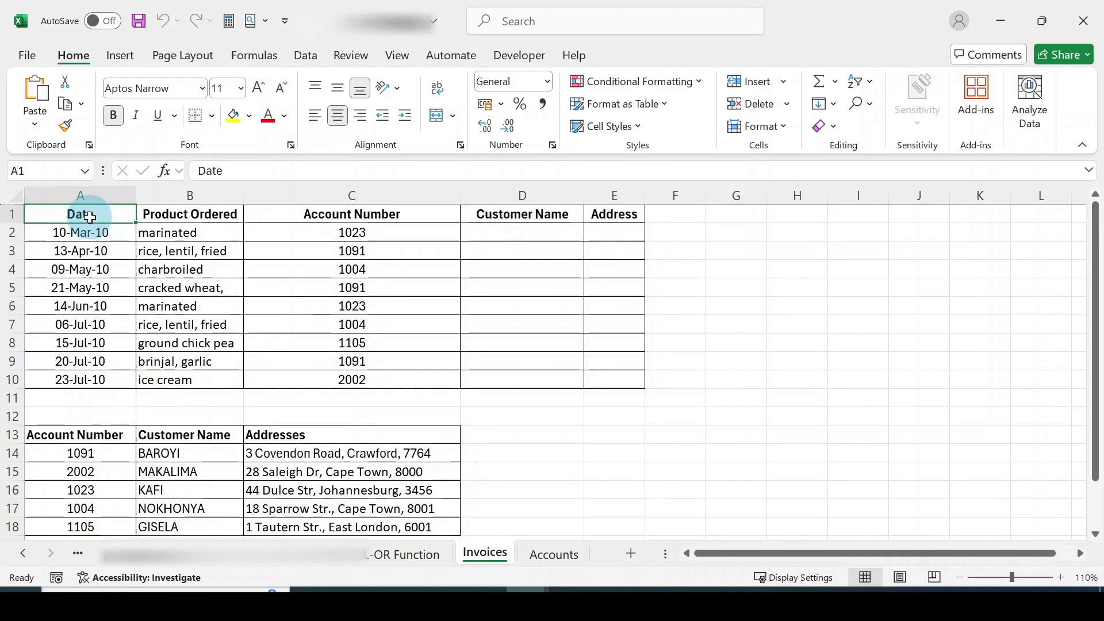
click(195, 215)
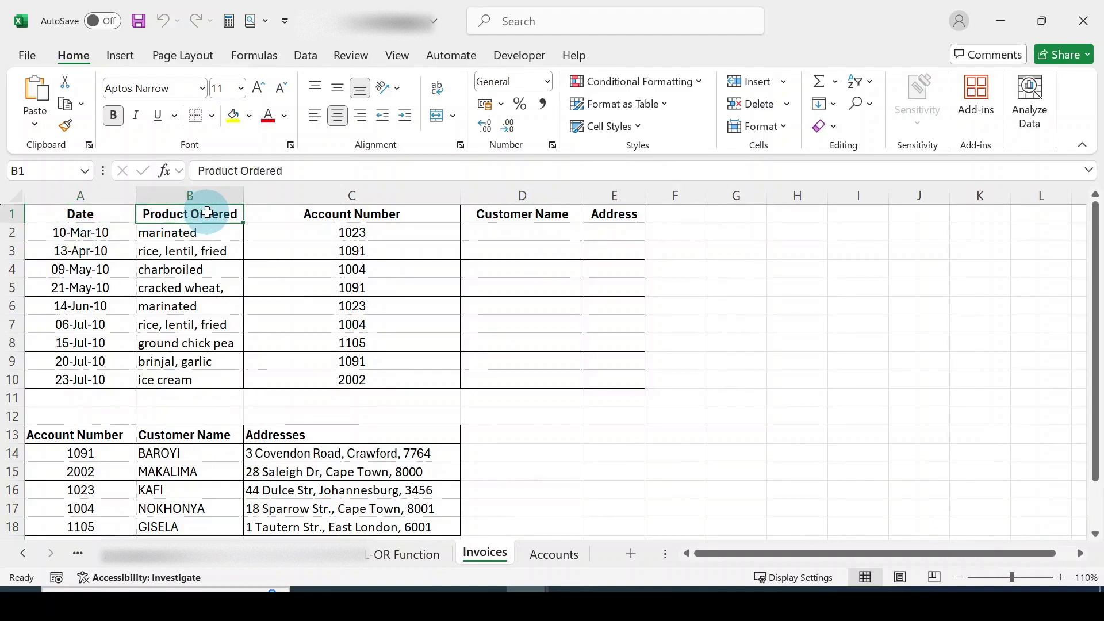
click(333, 216)
click(532, 216)
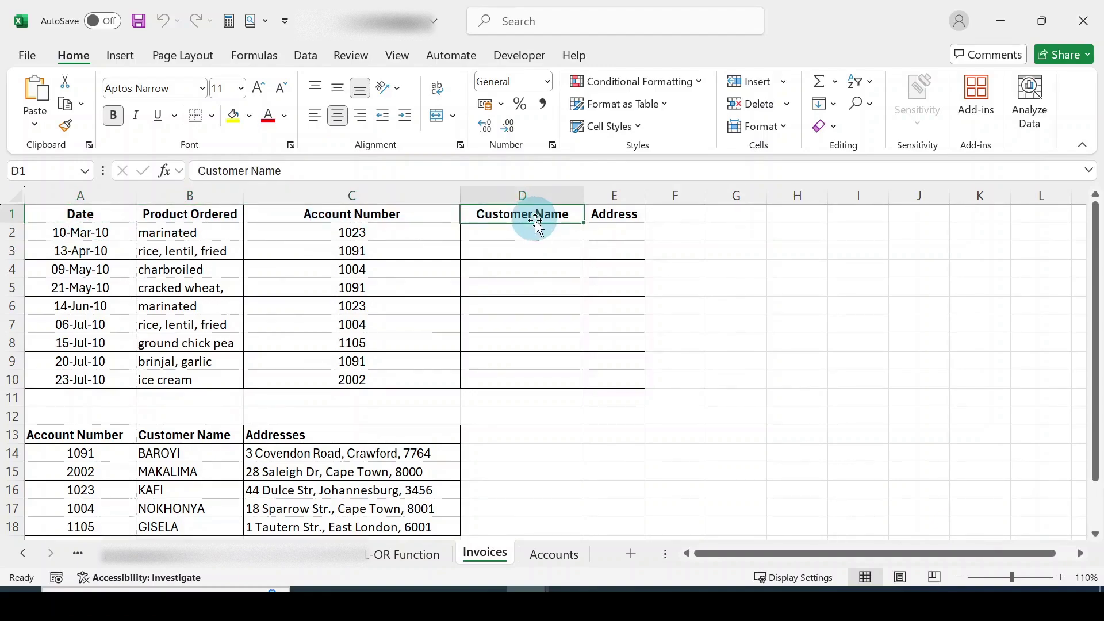
- Compare the orders table A1:E10, with its blank Customer Name and Address cells, with the account table in A13:C18
click(619, 214)
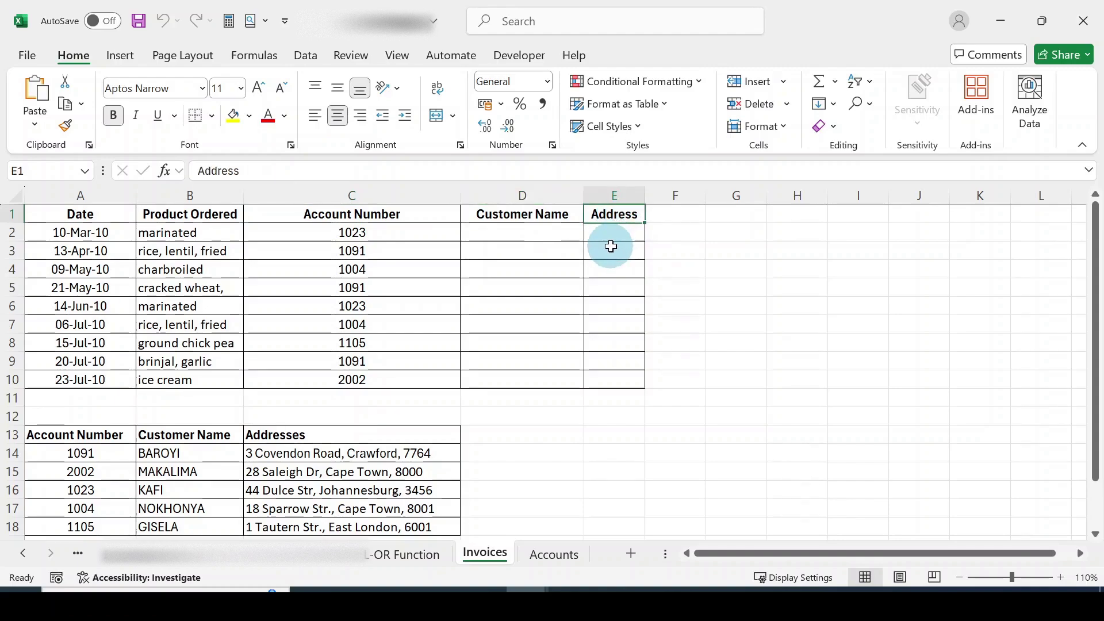
drag(491, 229, 609, 377)
click(472, 472)
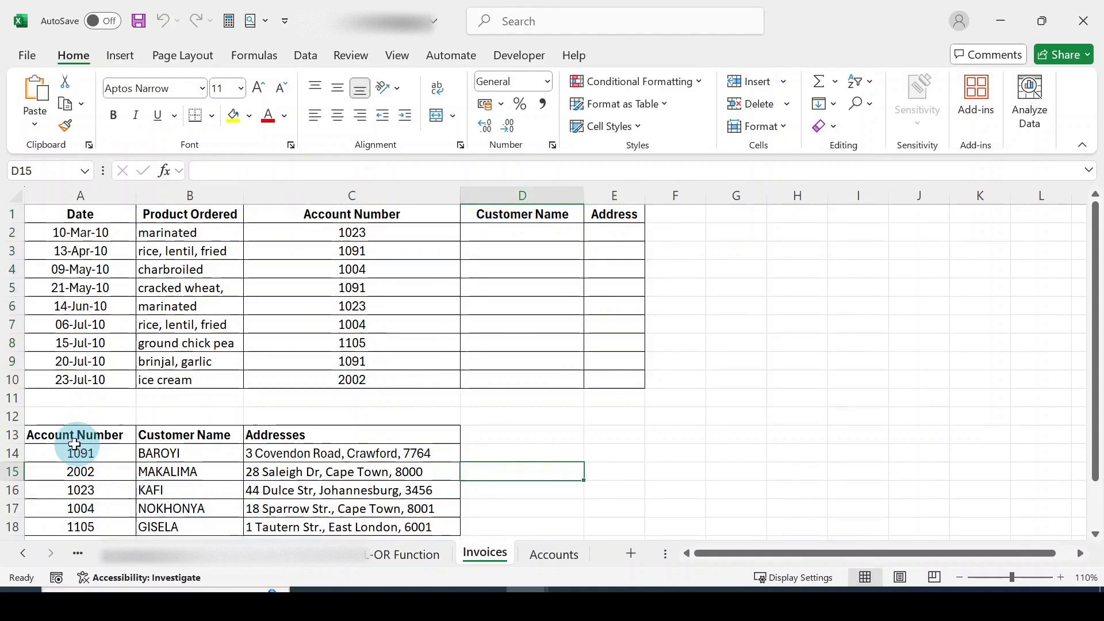
click(104, 438)
drag(162, 441, 424, 514)
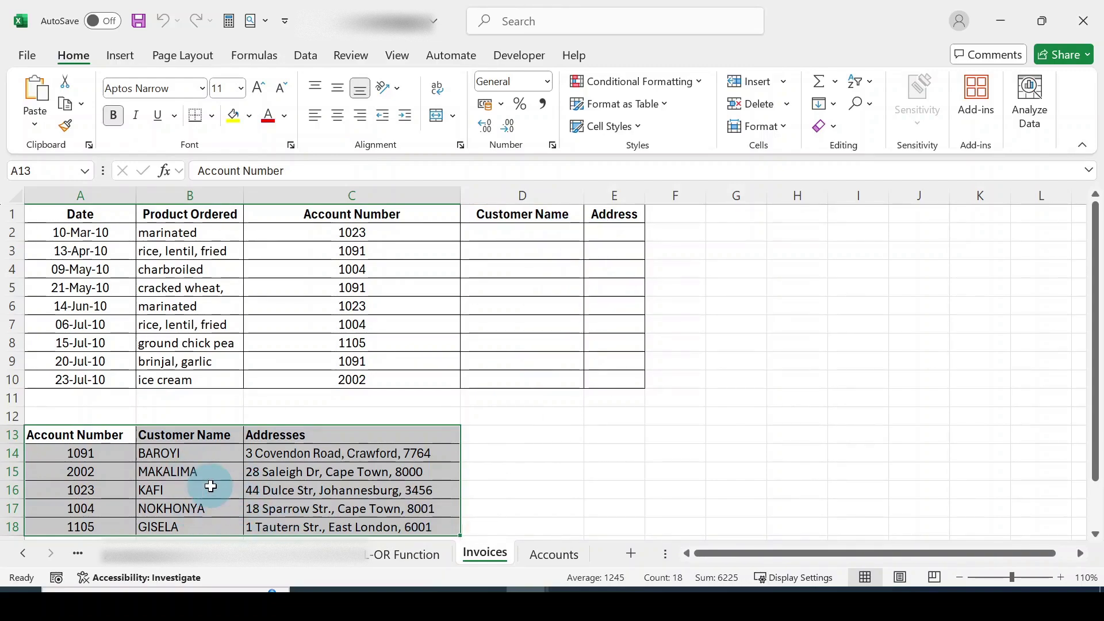
click(216, 453)
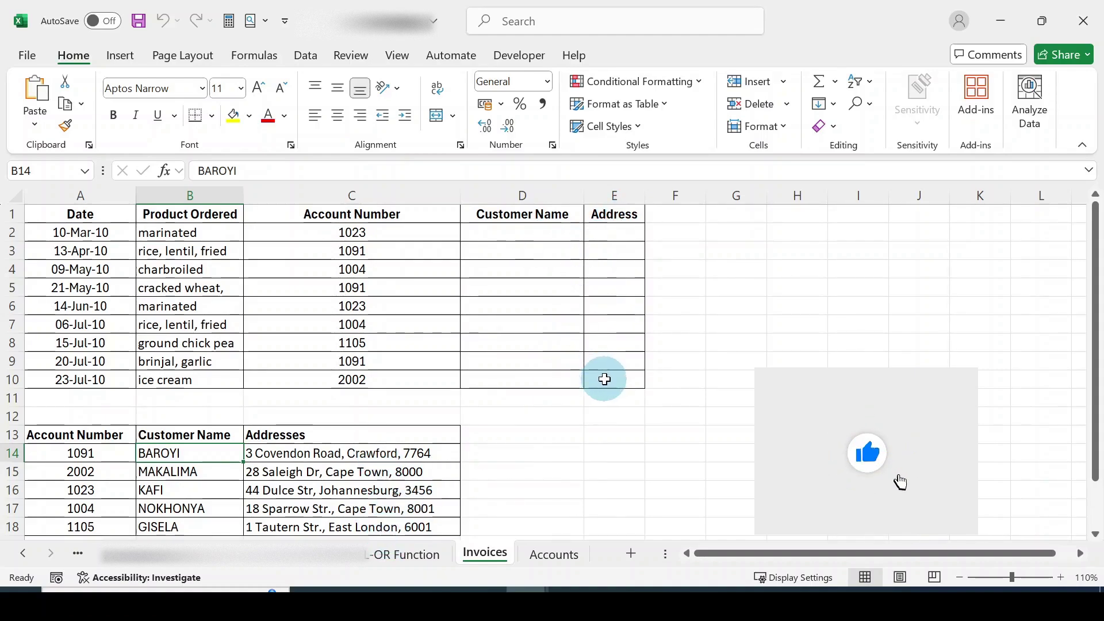
click(368, 217)
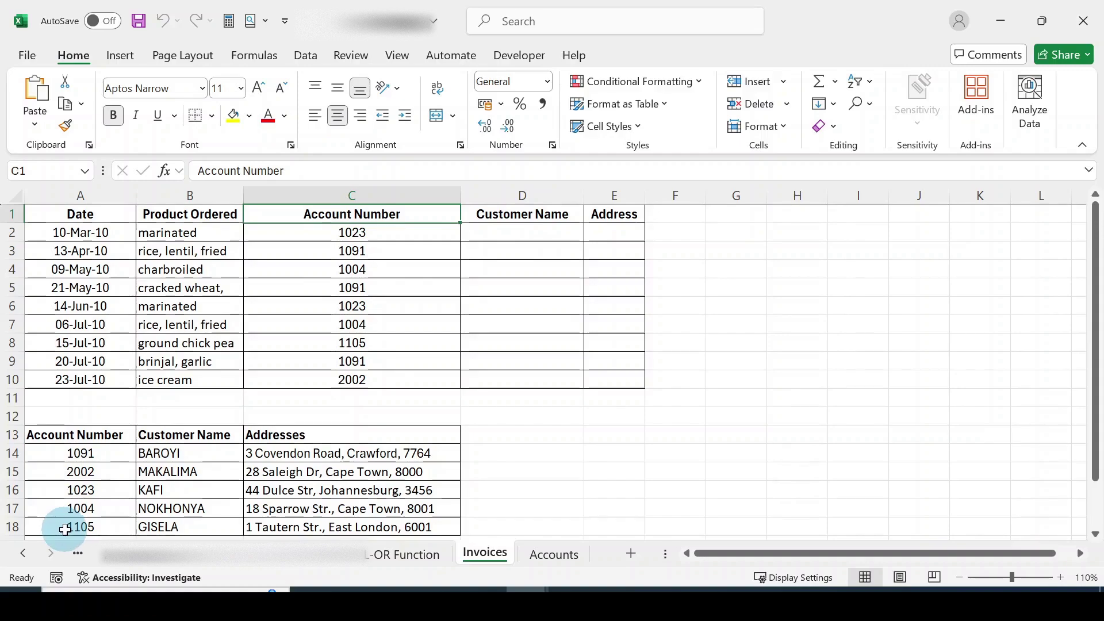
click(508, 235)
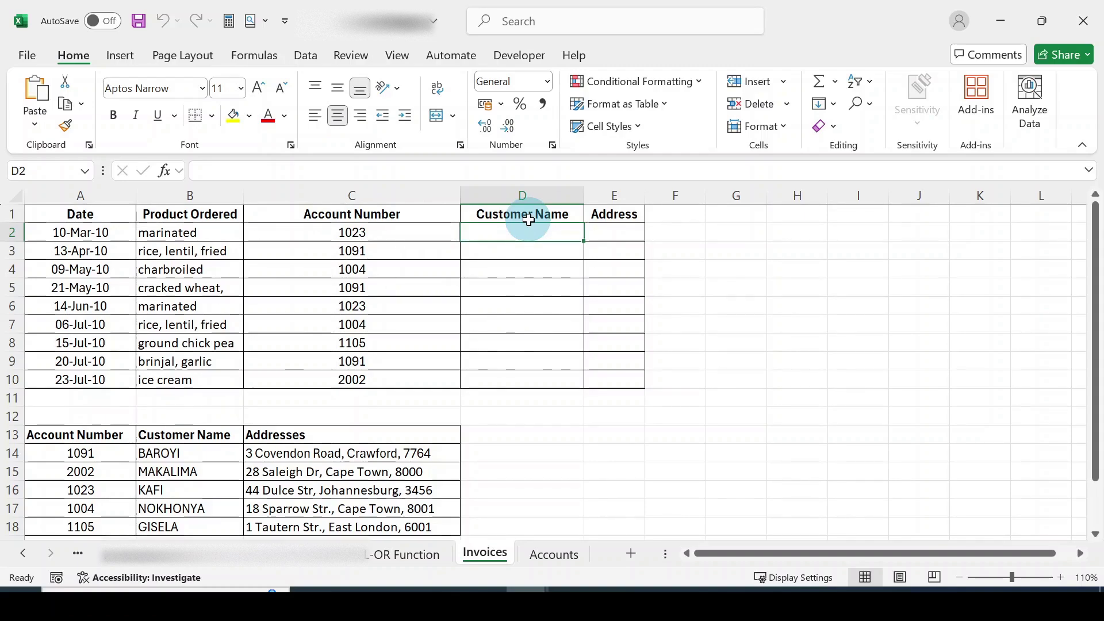
drag(75, 215, 623, 386)
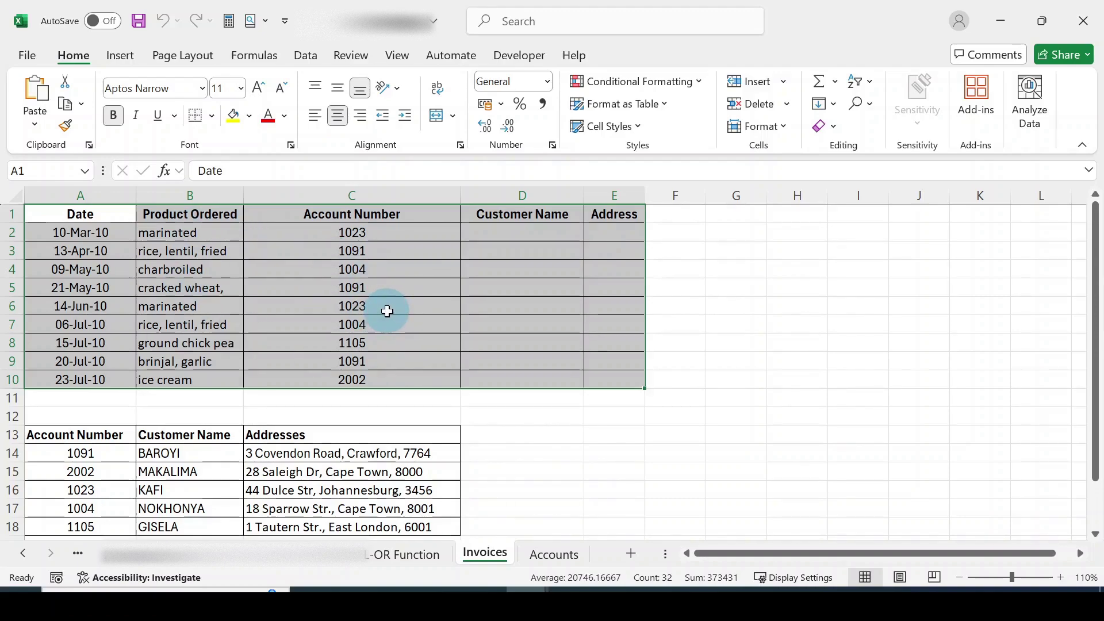
click(373, 233)
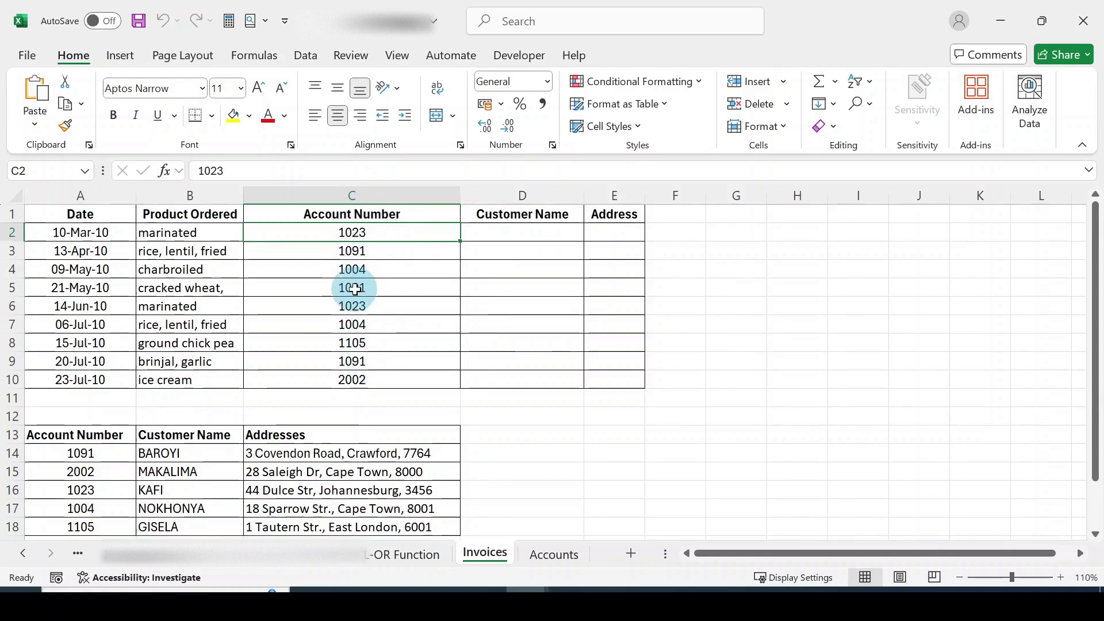
click(537, 233)
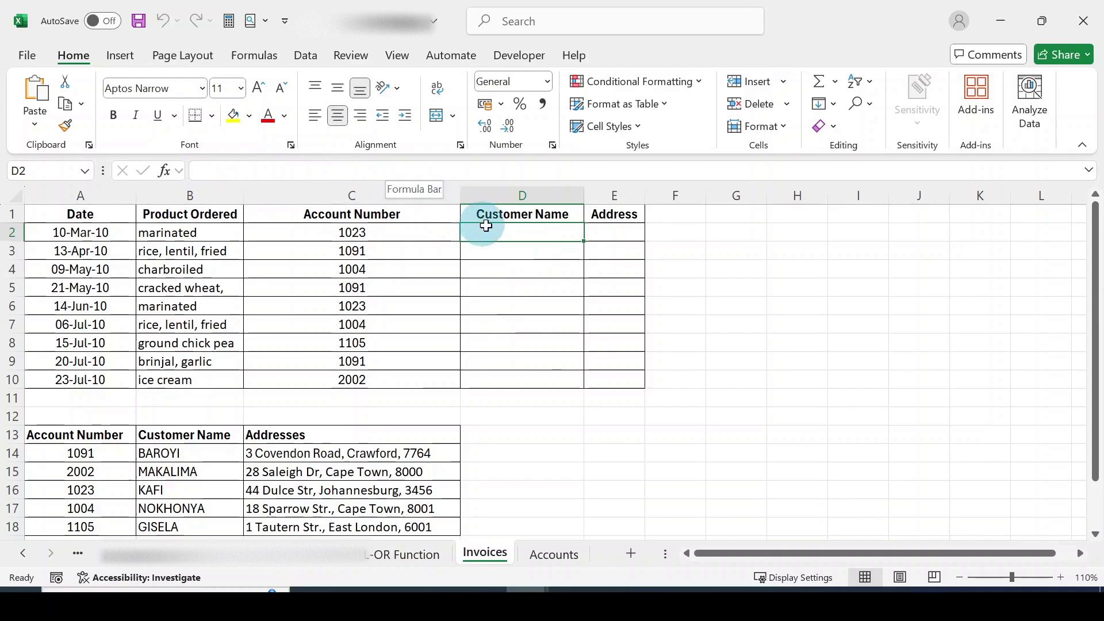
click(163, 170)
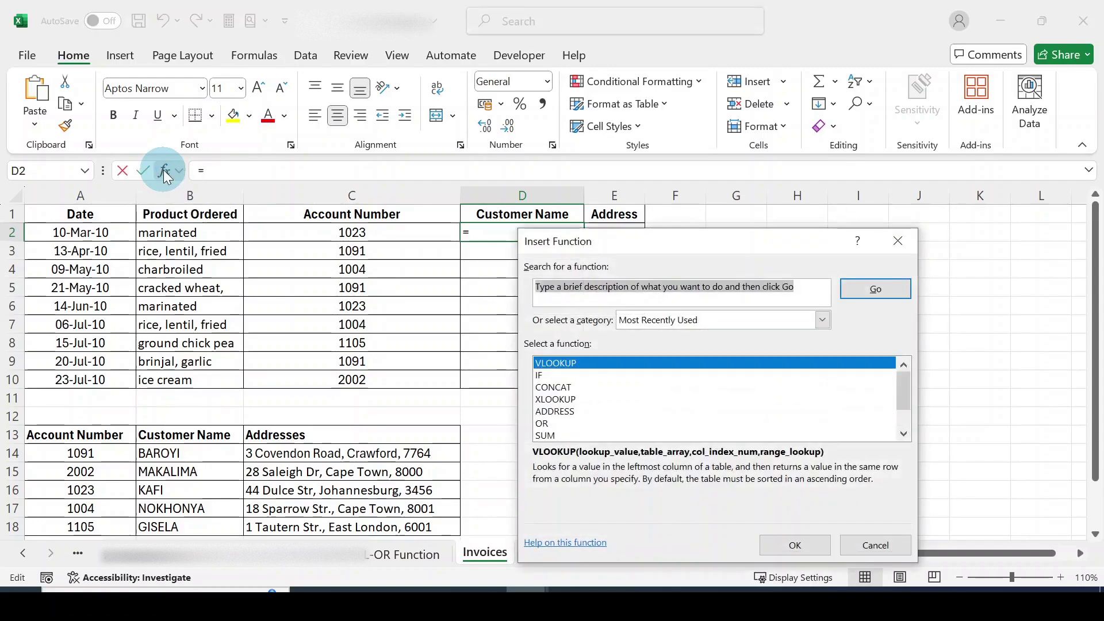
drag(708, 243, 842, 233)
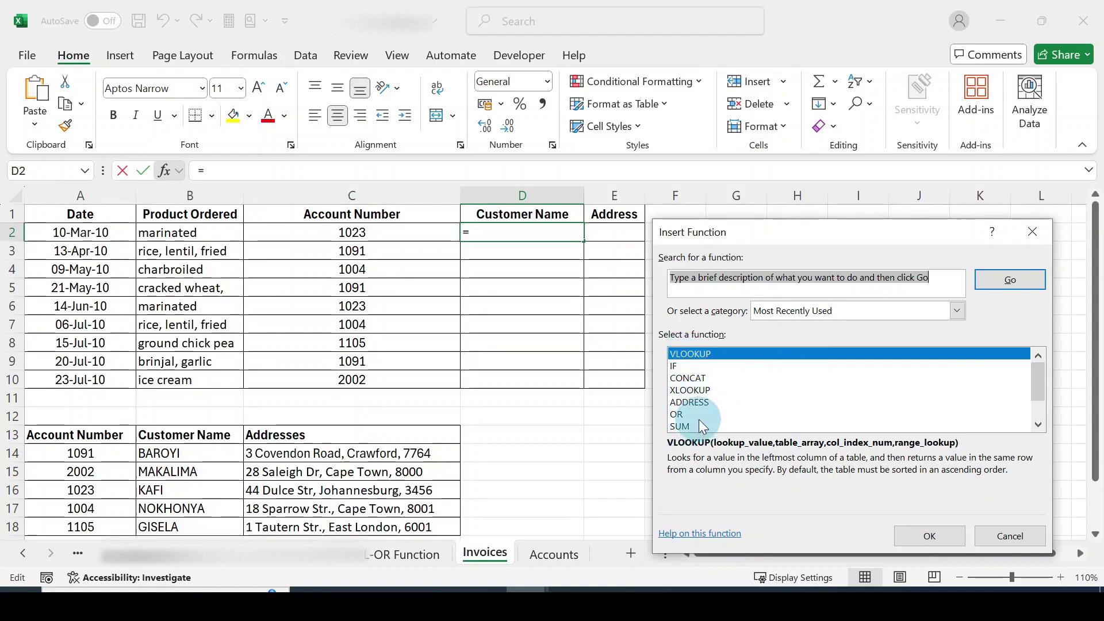
click(696, 357)
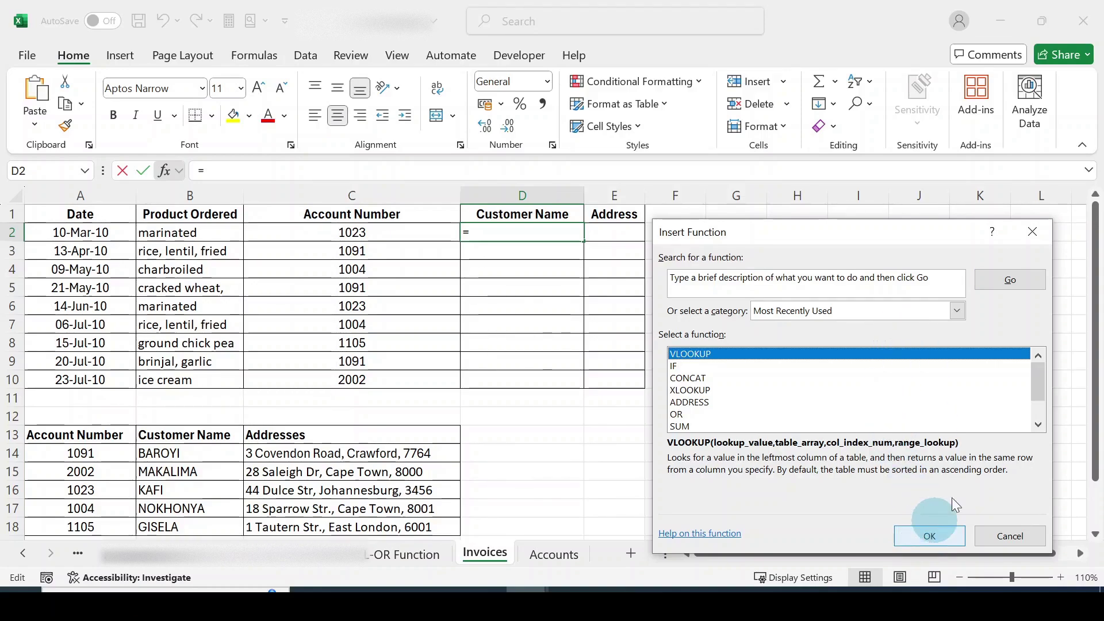
click(1032, 232)
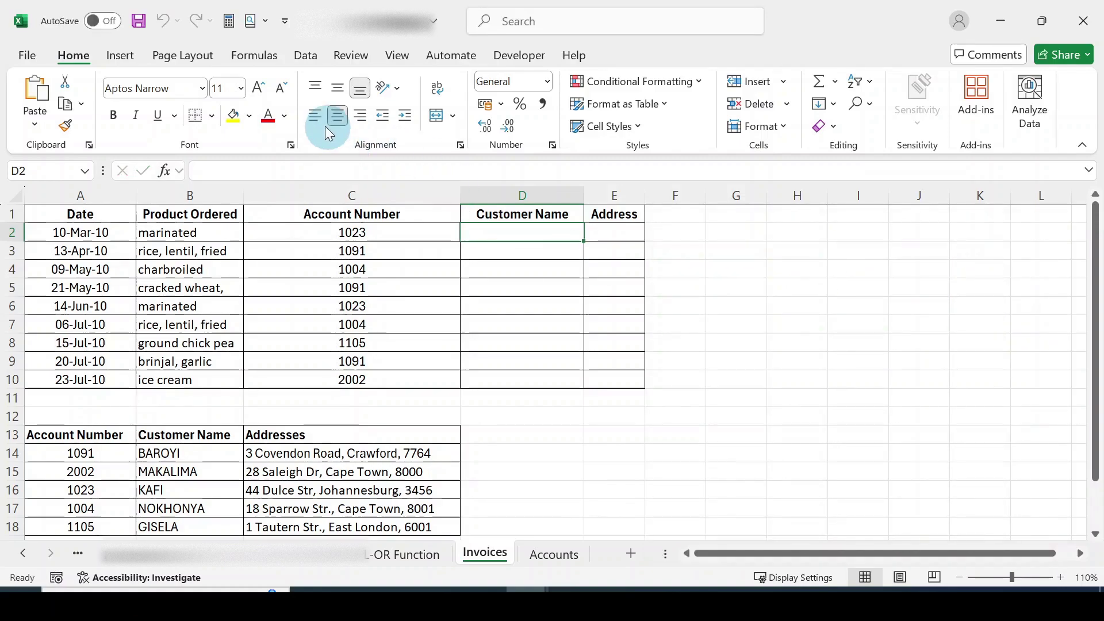
- Start a VLOOKUP function in cell D2 with the account number in C2 as the lookup value
click(263, 57)
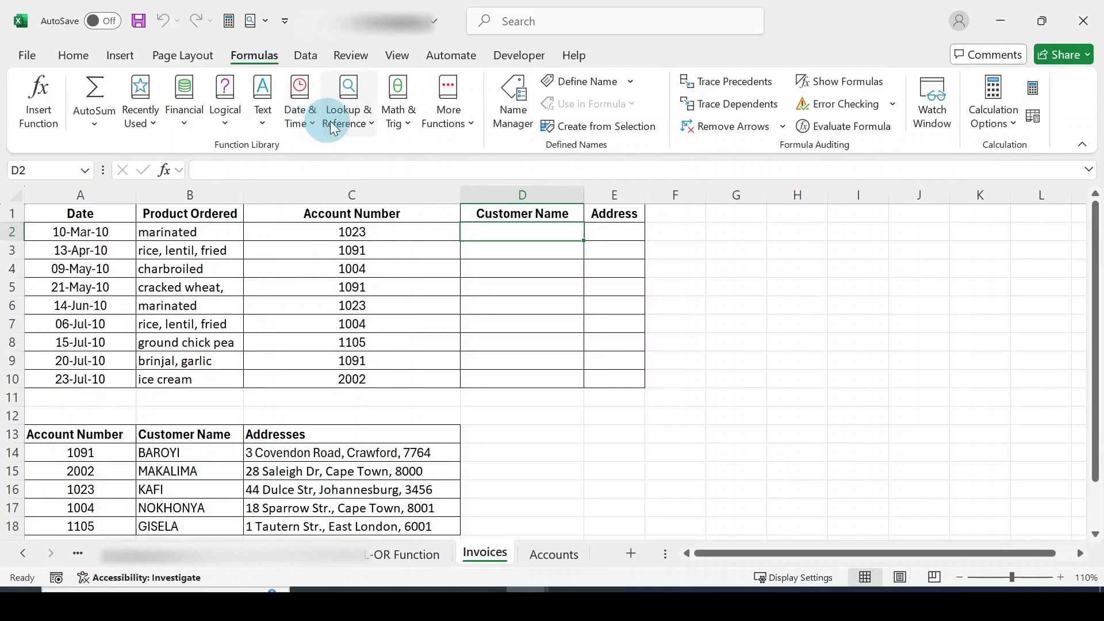
click(369, 123)
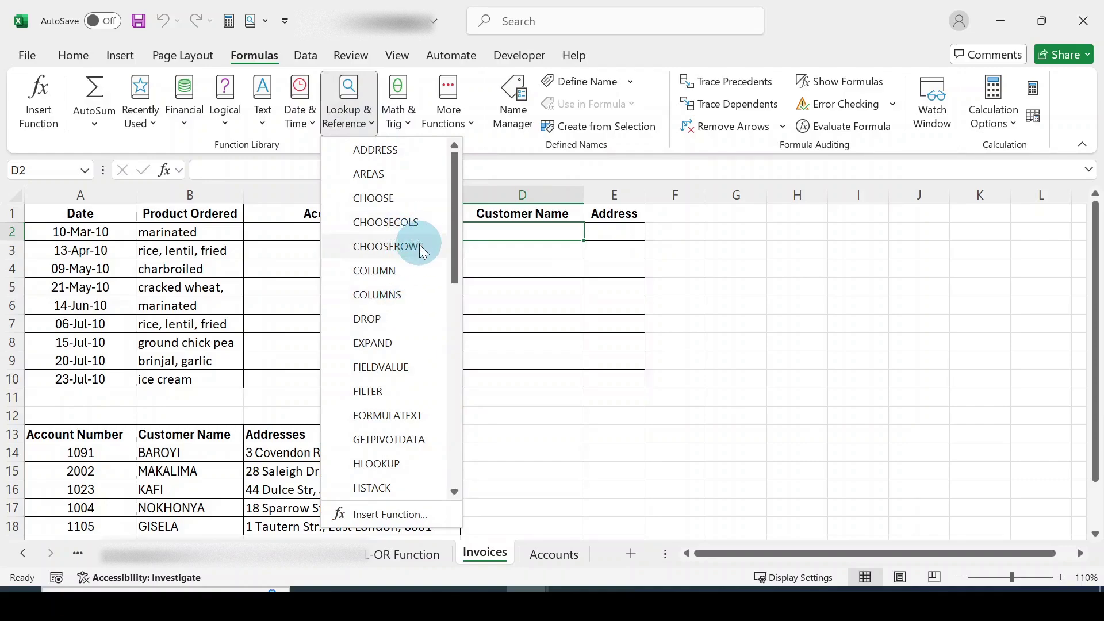
scroll(417, 275, down, 4)
scroll(416, 276, down, 4)
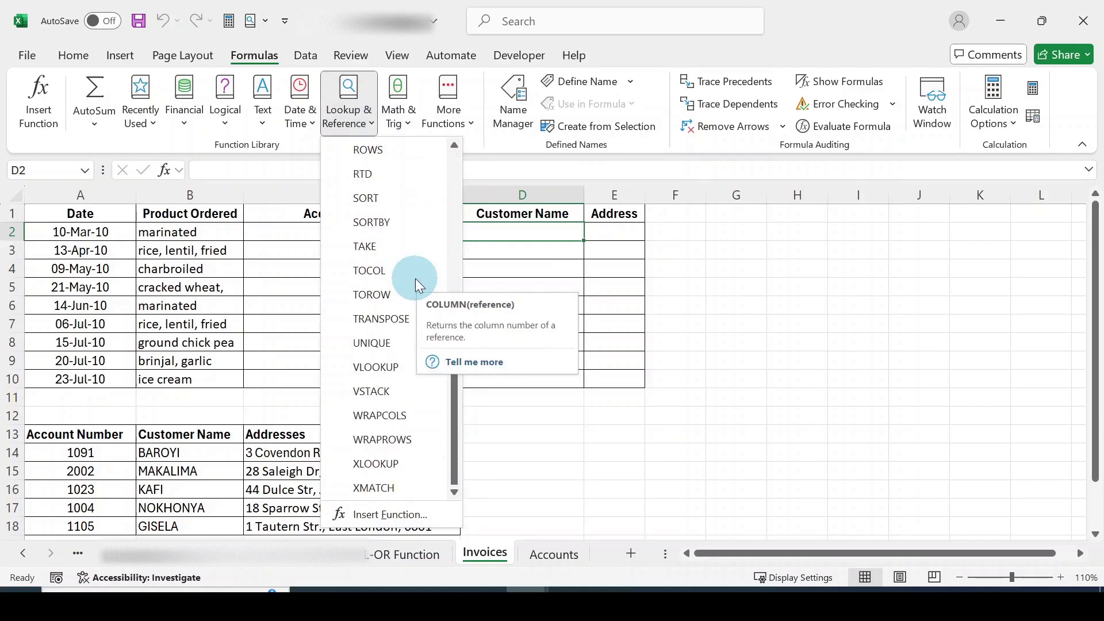
click(387, 368)
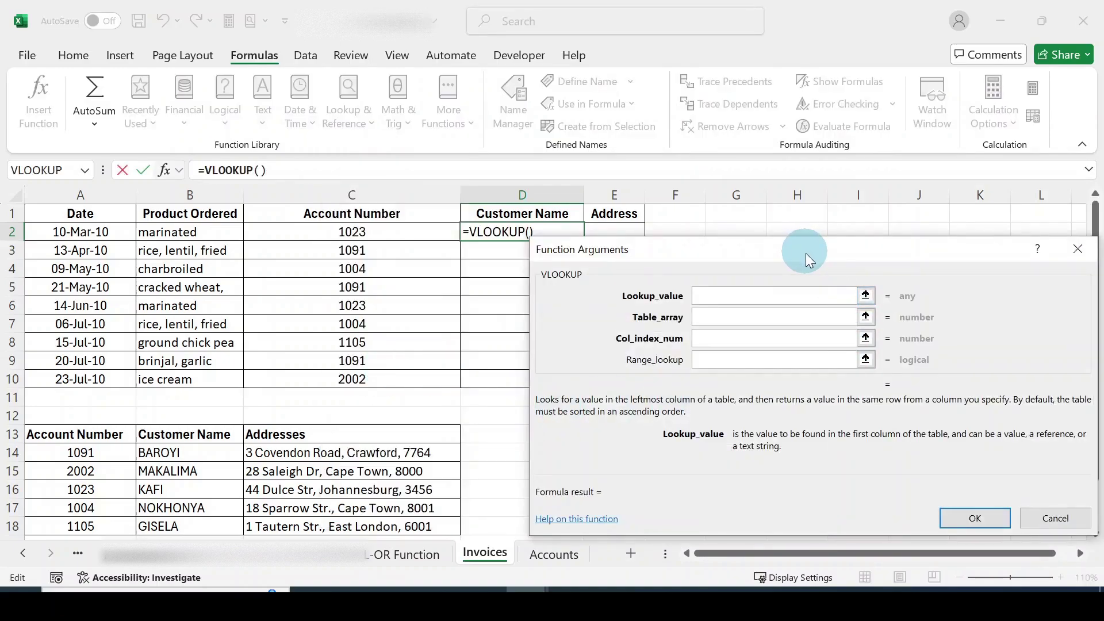
drag(805, 254, 803, 275)
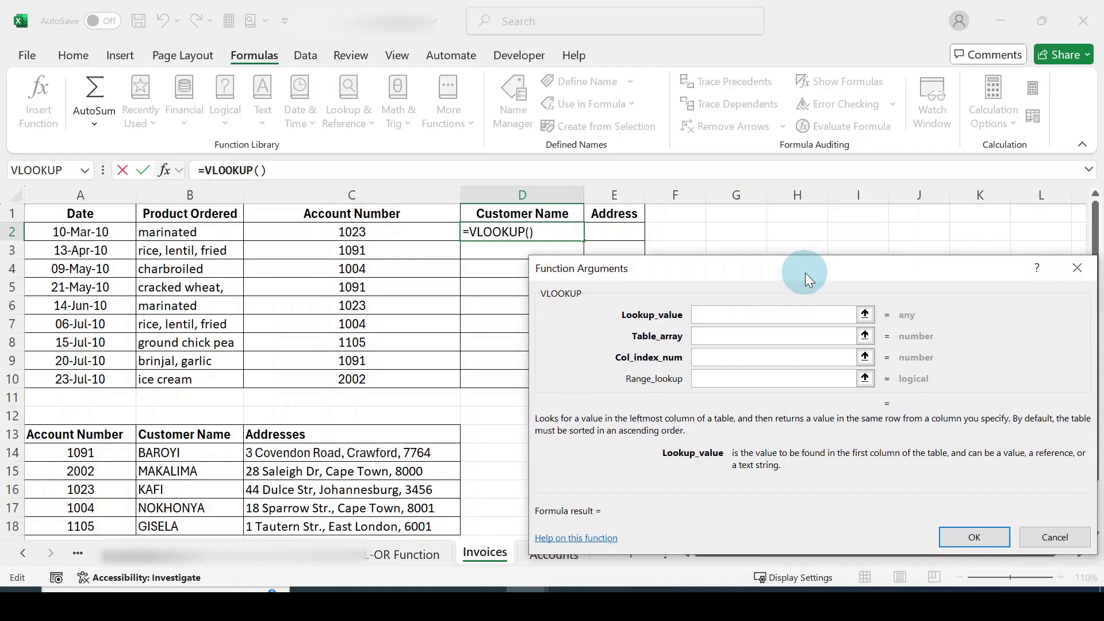
drag(793, 273, 748, 270)
drag(751, 266, 753, 263)
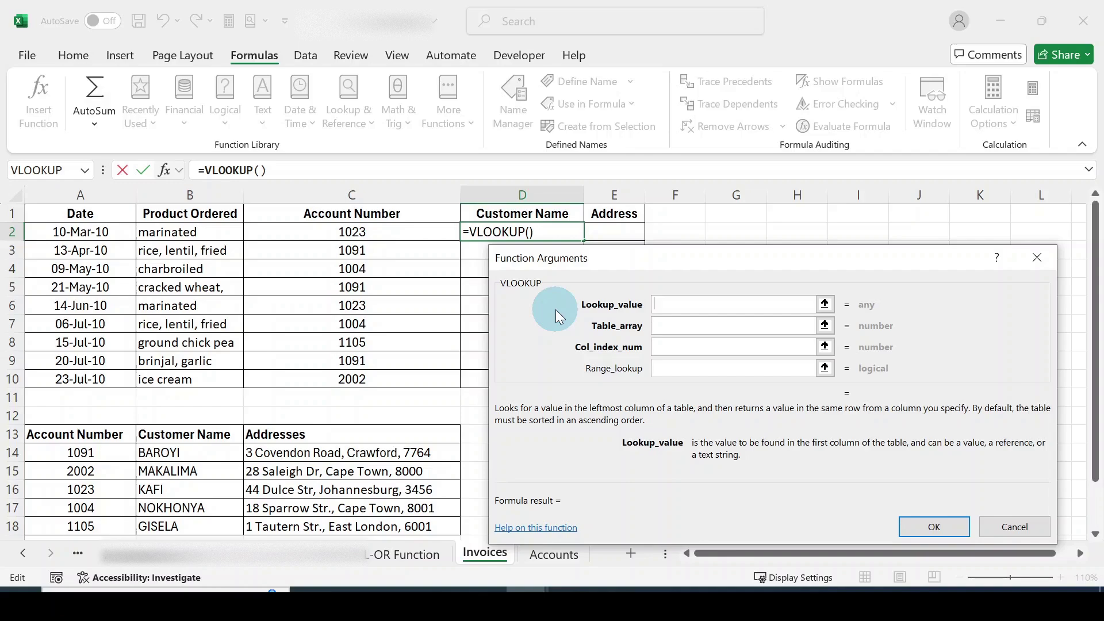
click(366, 232)
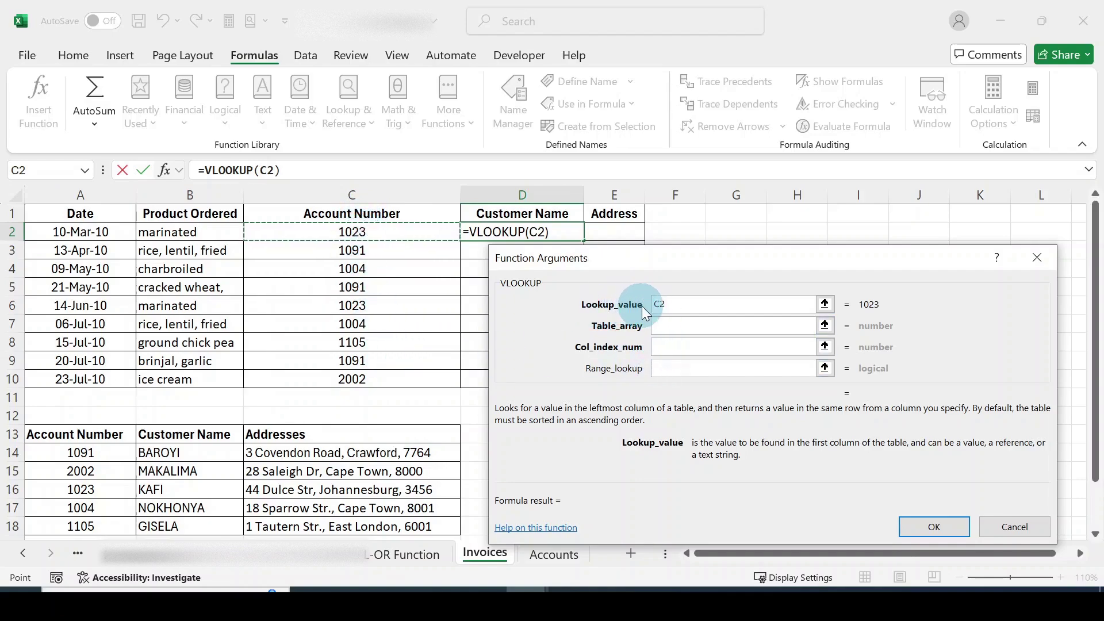
click(666, 305)
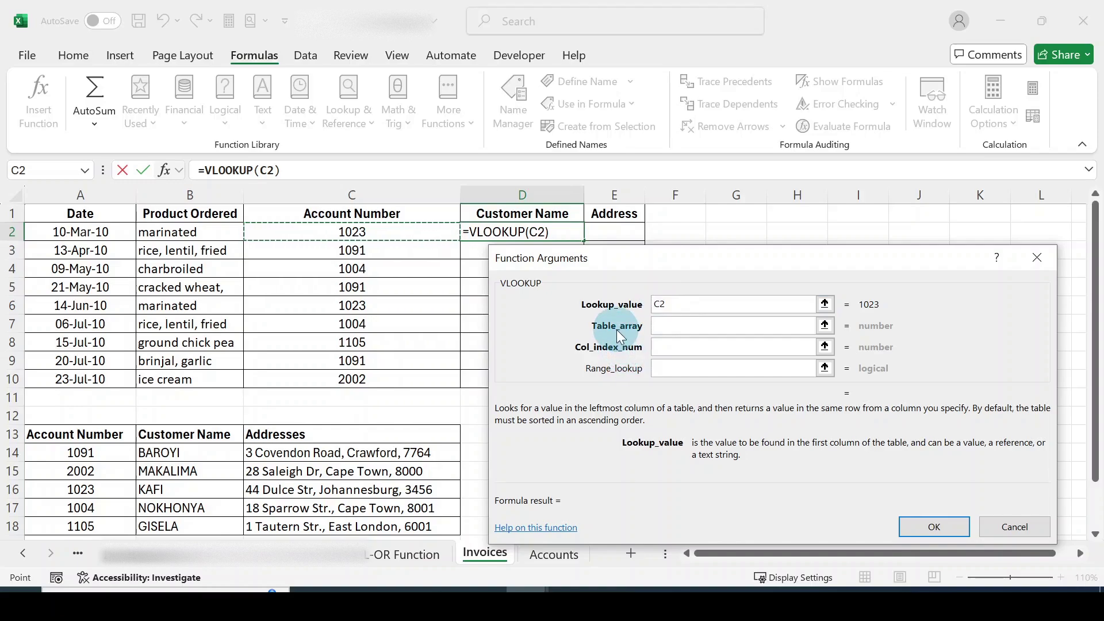
- Set the VLOOKUP table array to the account table A13:C18, including its headers
click(655, 324)
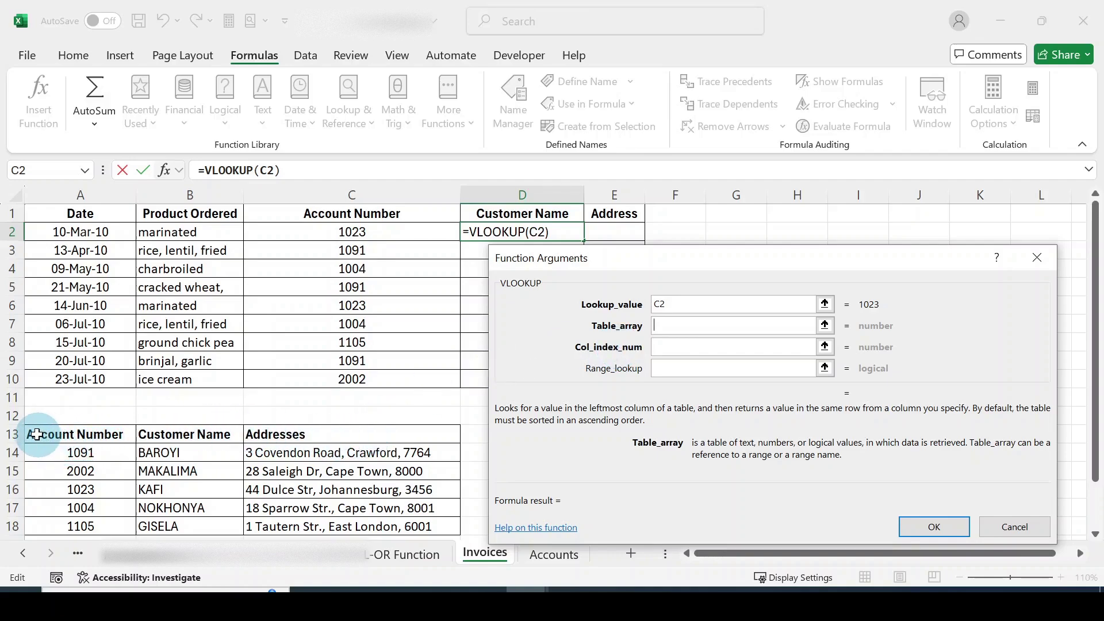
drag(33, 433, 412, 519)
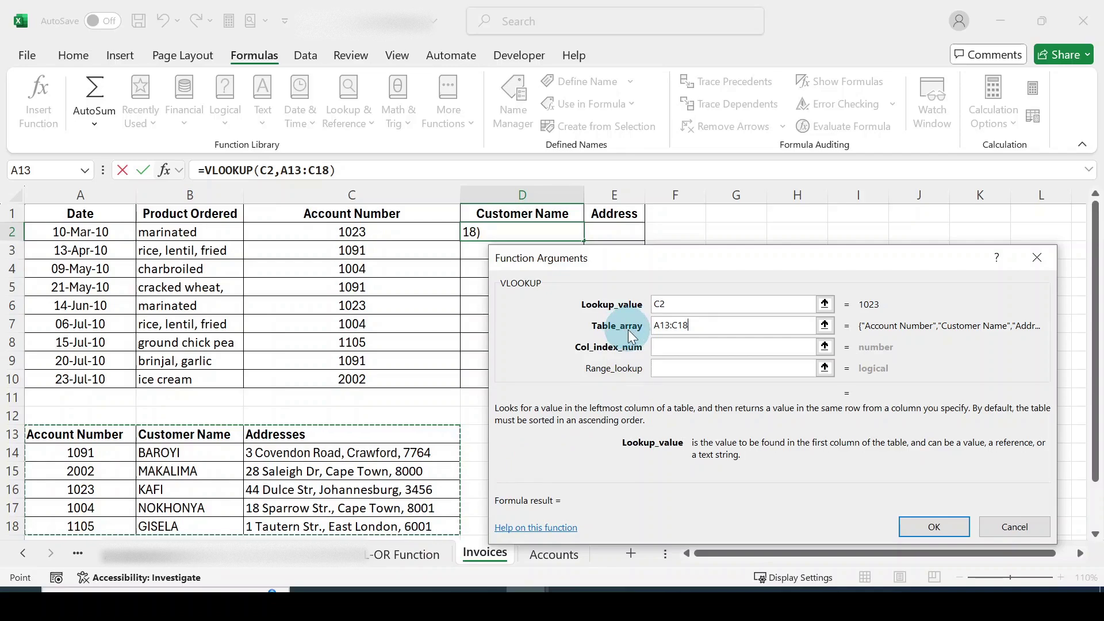
click(651, 334)
click(605, 343)
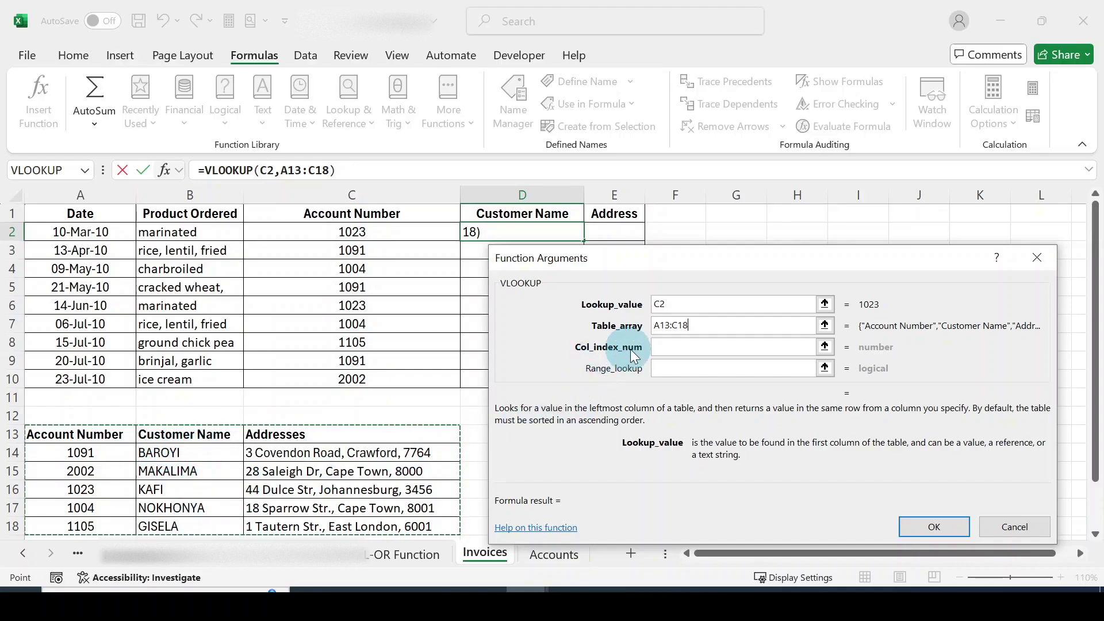
- Set the VLOOKUP column index to 2 and the range lookup to FALSE, and enter the formula in D2
click(677, 348)
text(2)
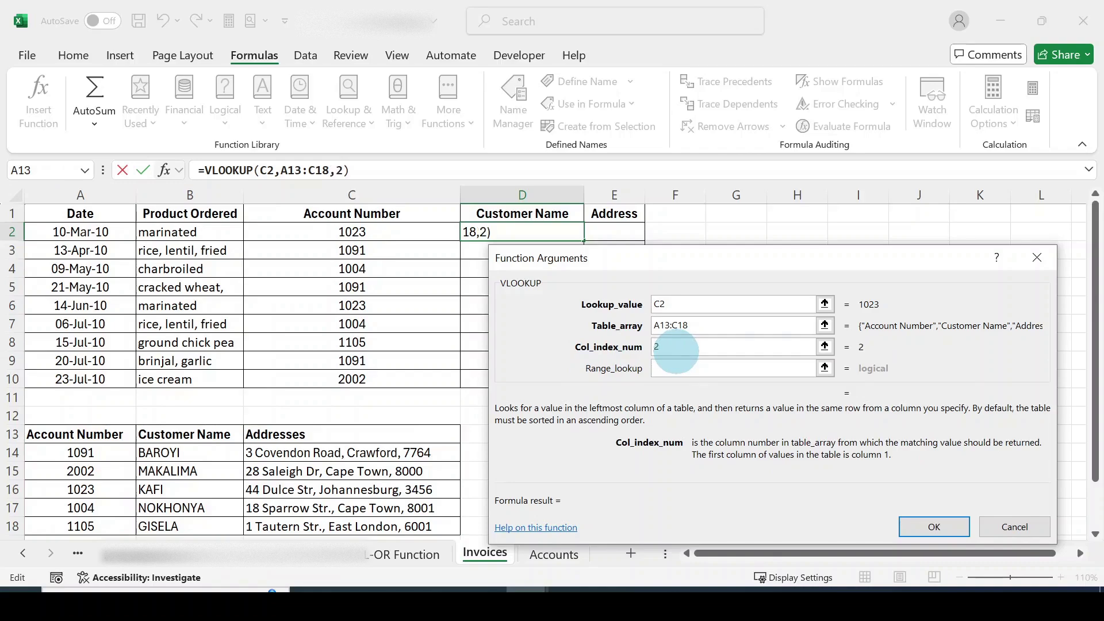
drag(564, 376, 566, 377)
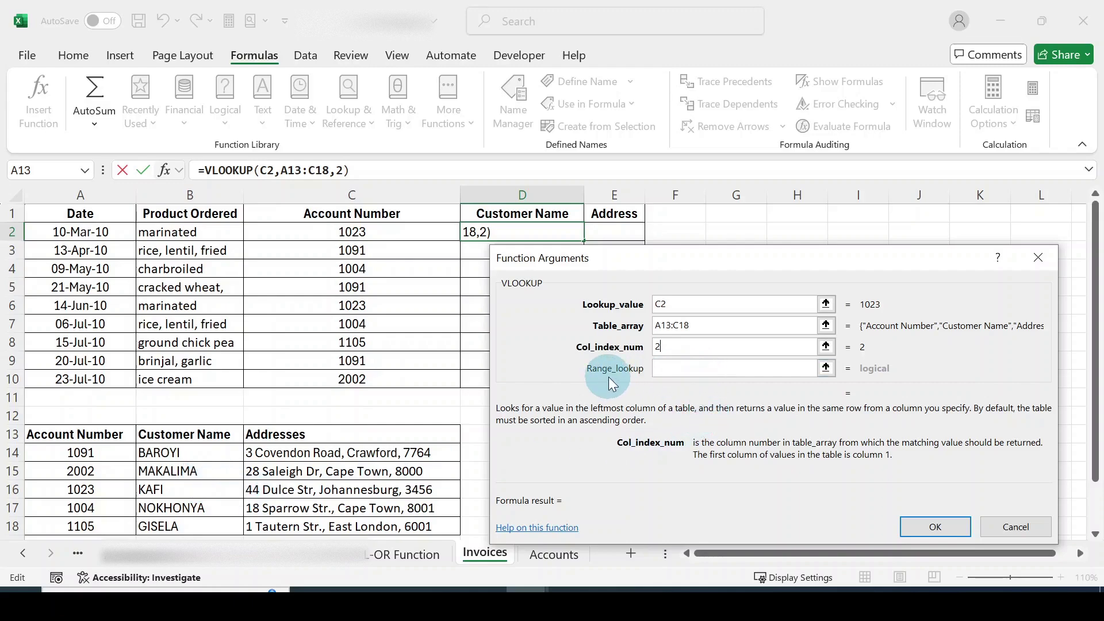
click(700, 367)
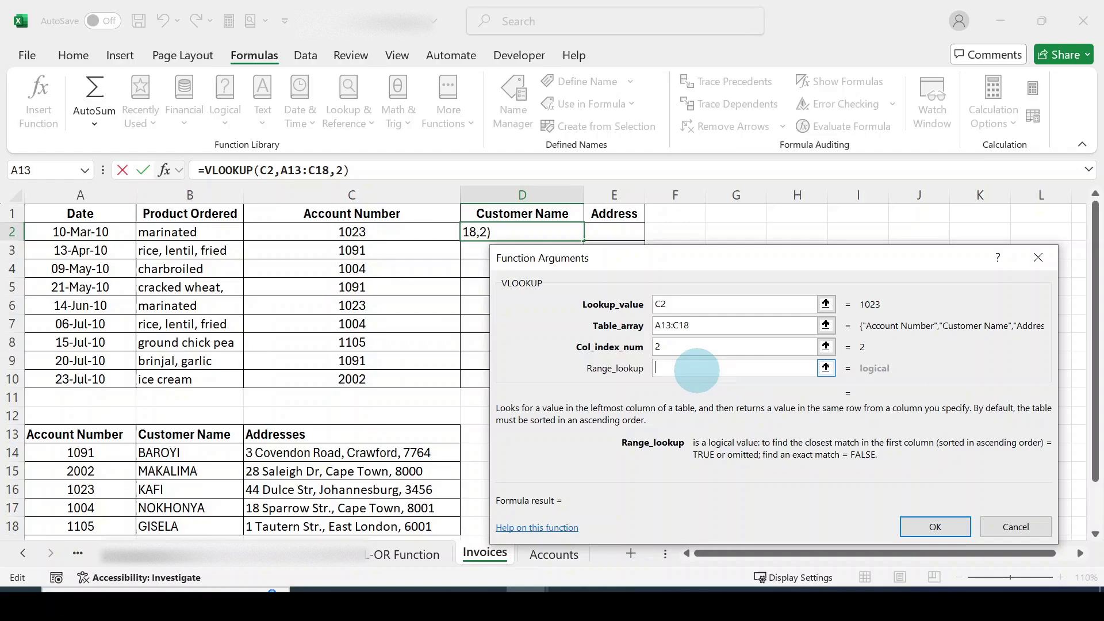
text(FALSE)
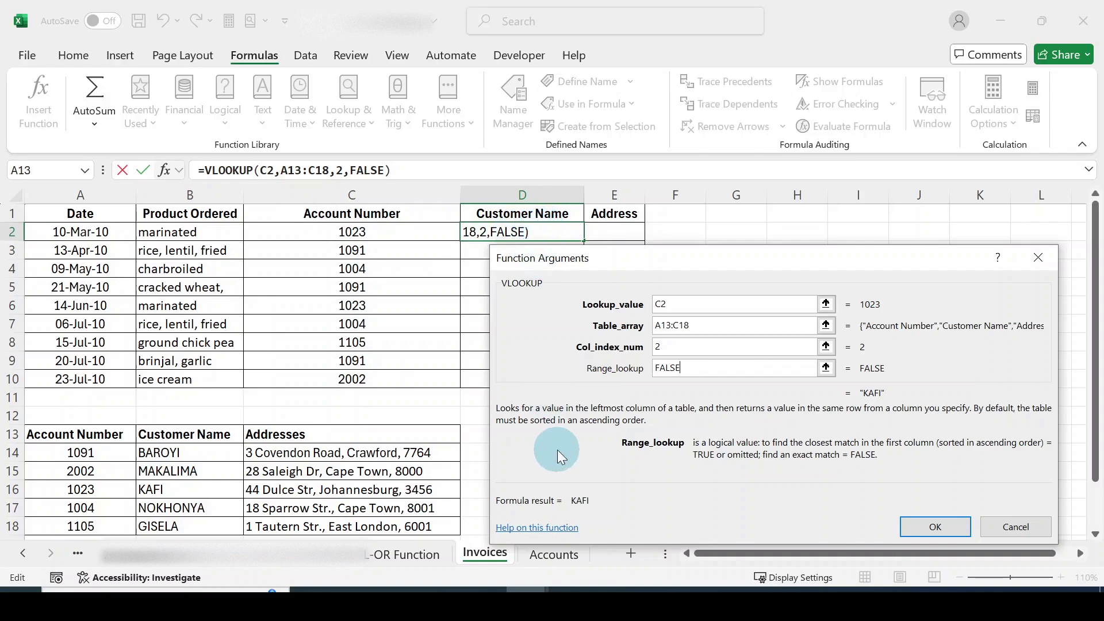
click(937, 525)
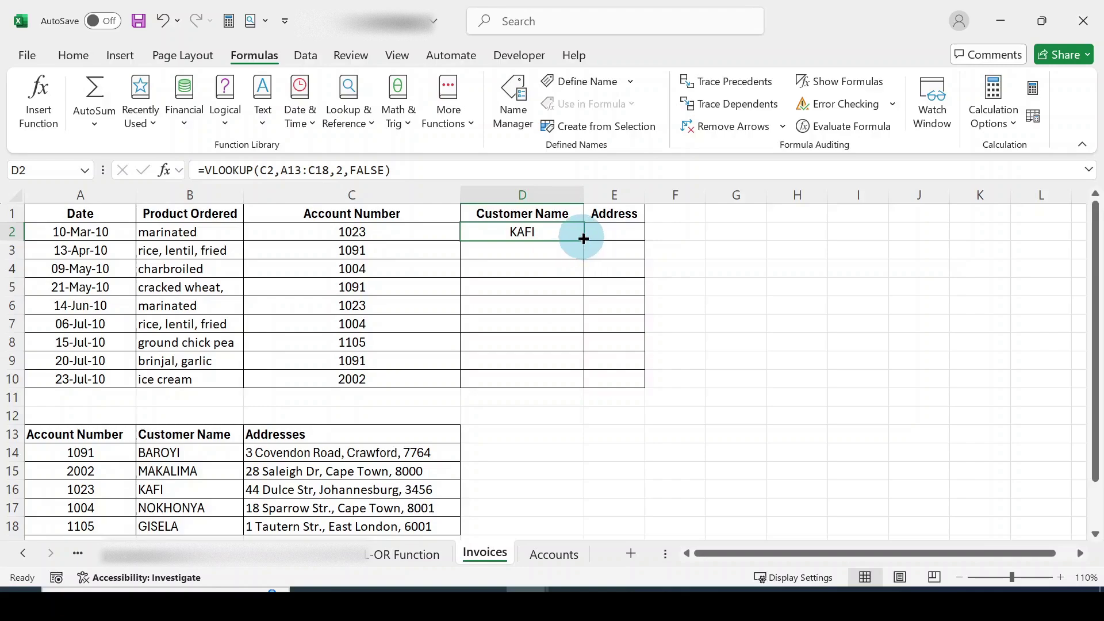
- Fill the D2 formula down through D10 and check the D10 result against the matching customer in the account table
drag(583, 240, 598, 382)
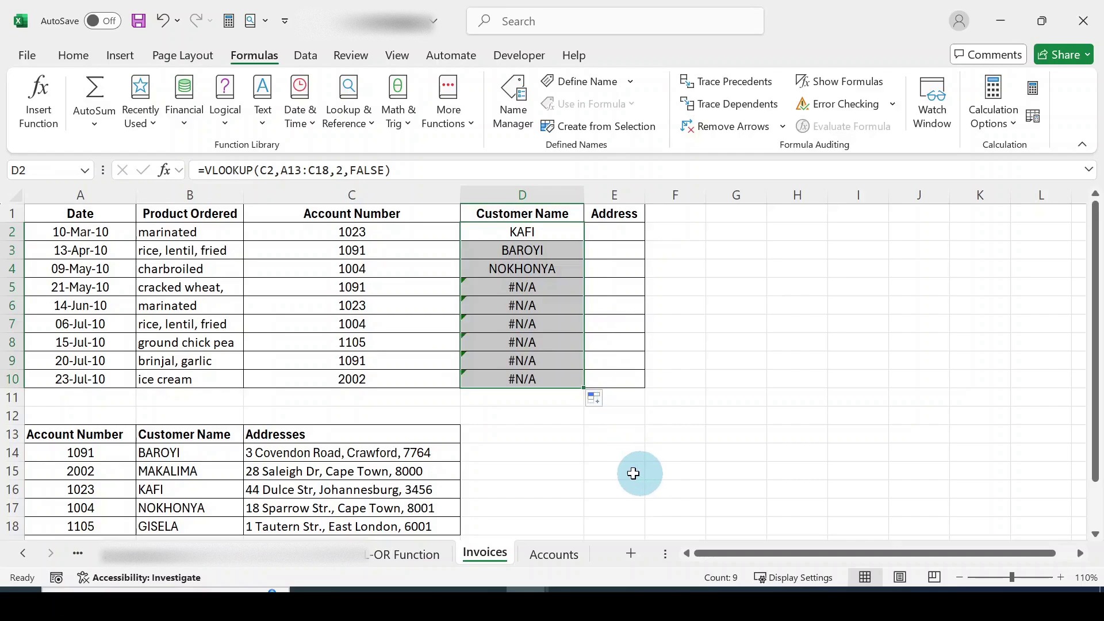
click(581, 469)
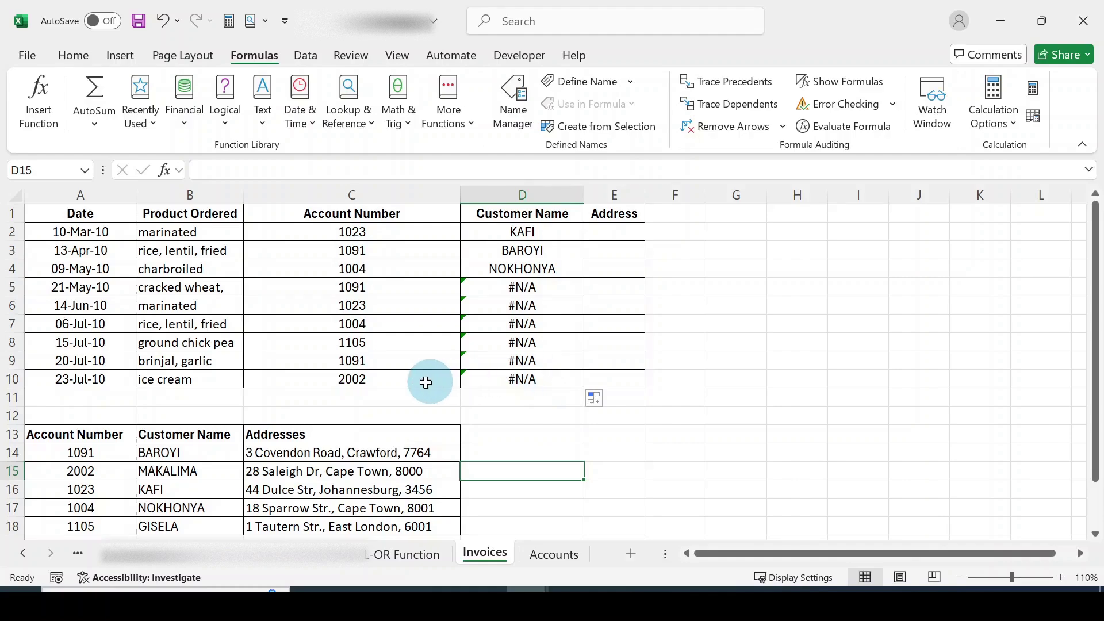
click(540, 379)
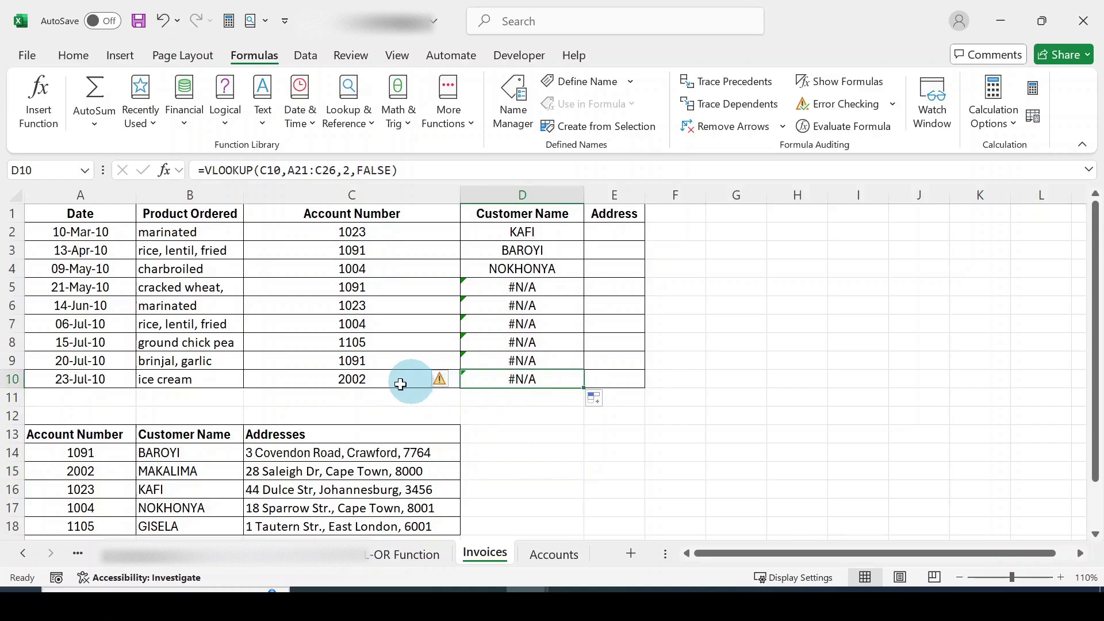
click(374, 378)
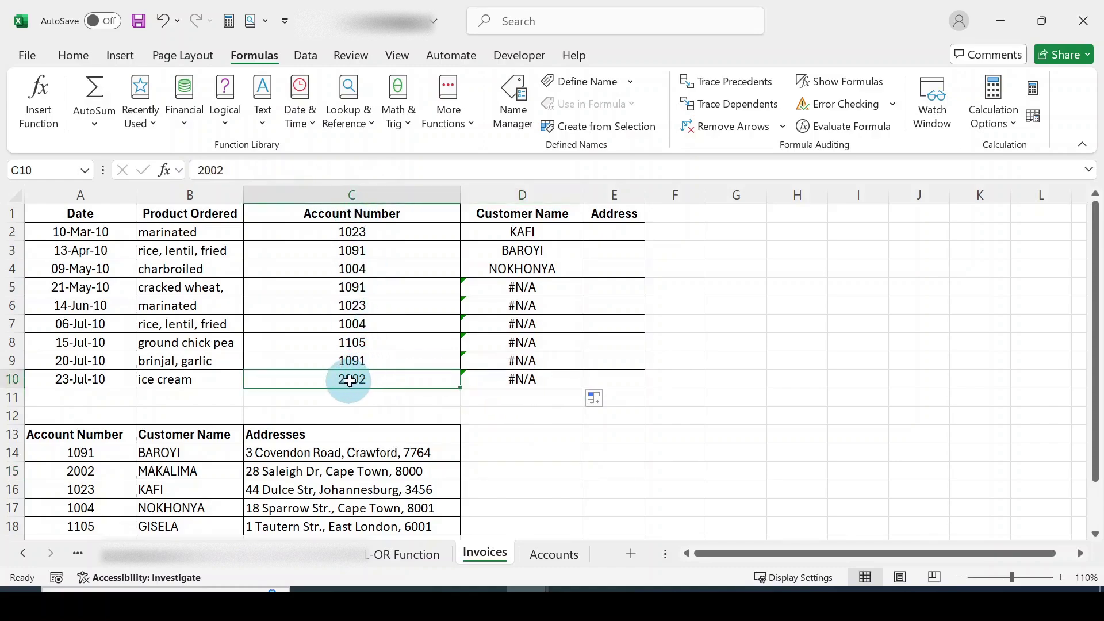
click(69, 473)
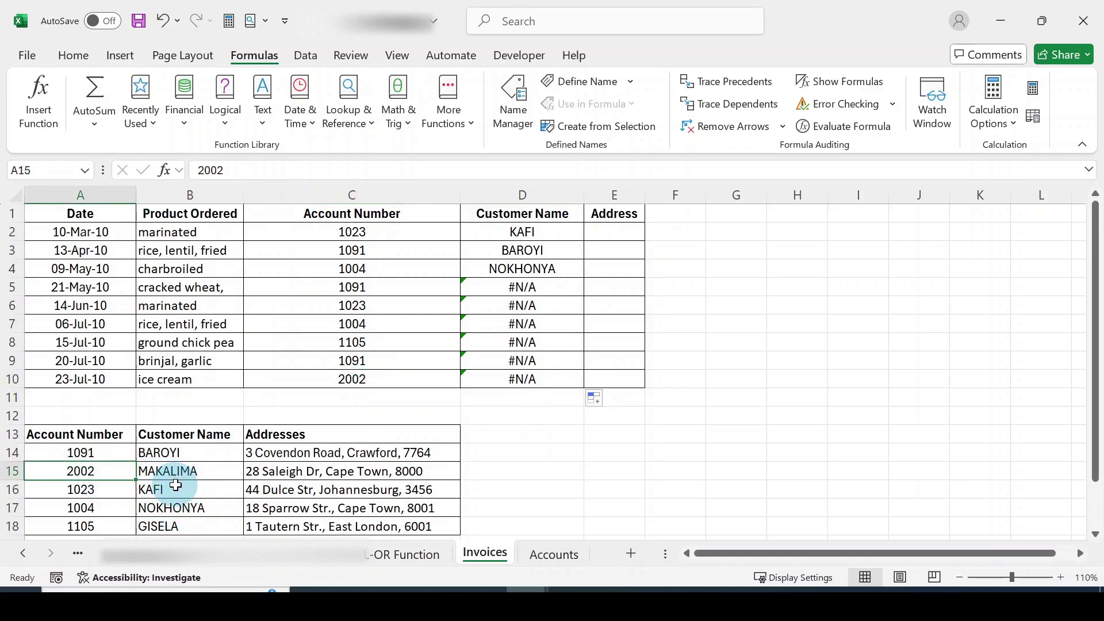
click(194, 473)
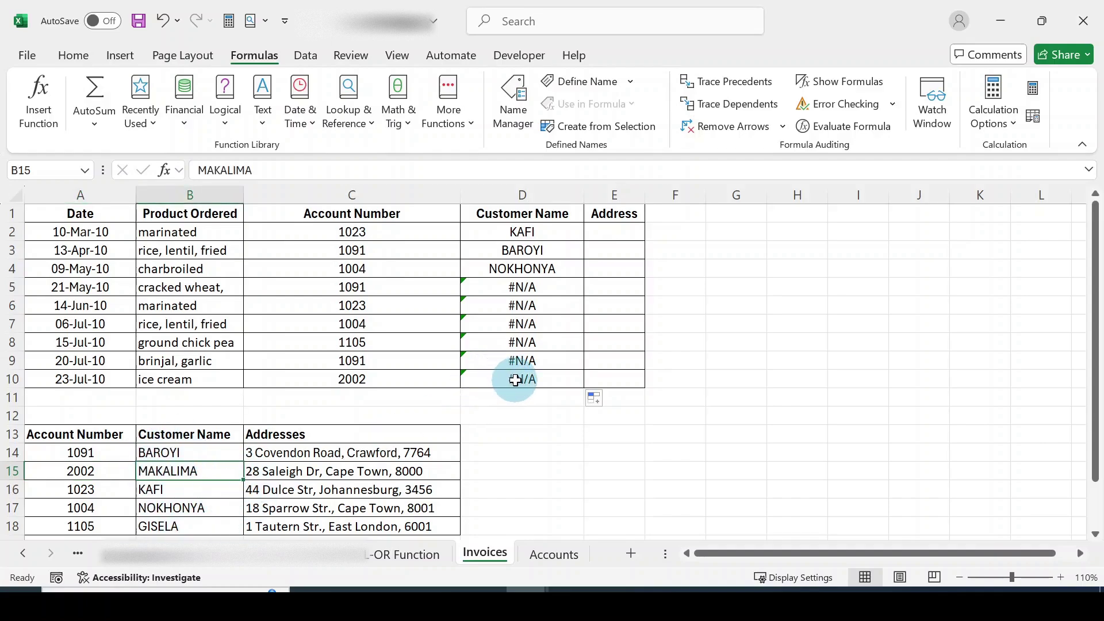
- Clear the filled-down VLOOKUP formulas from D3:D10 in the Customer Name column
click(510, 377)
drag(552, 377, 531, 250)
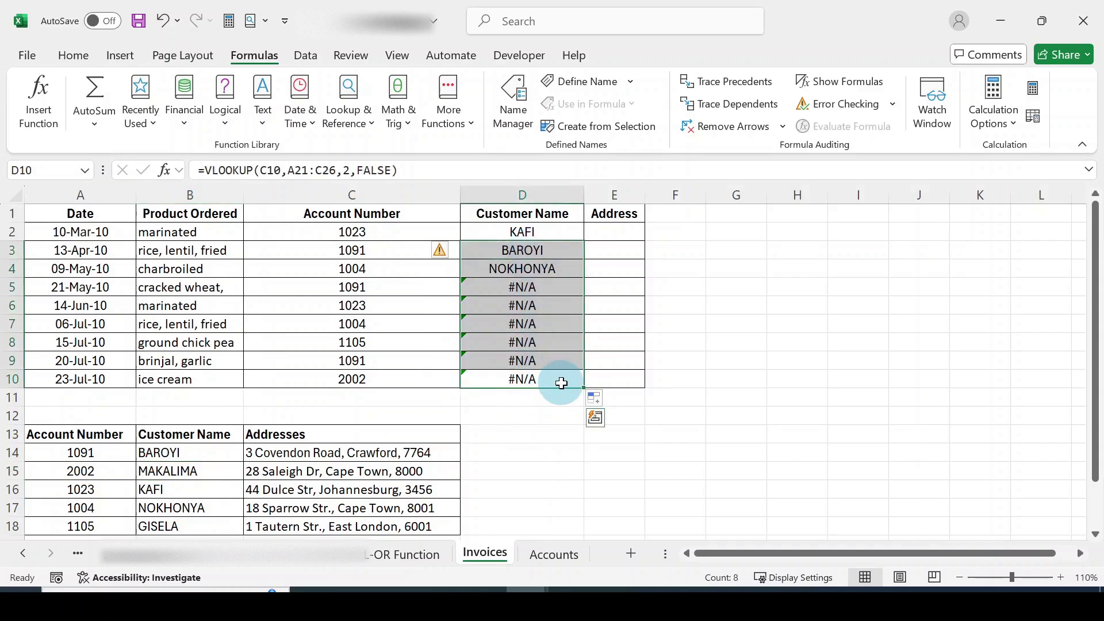
key(Delete)
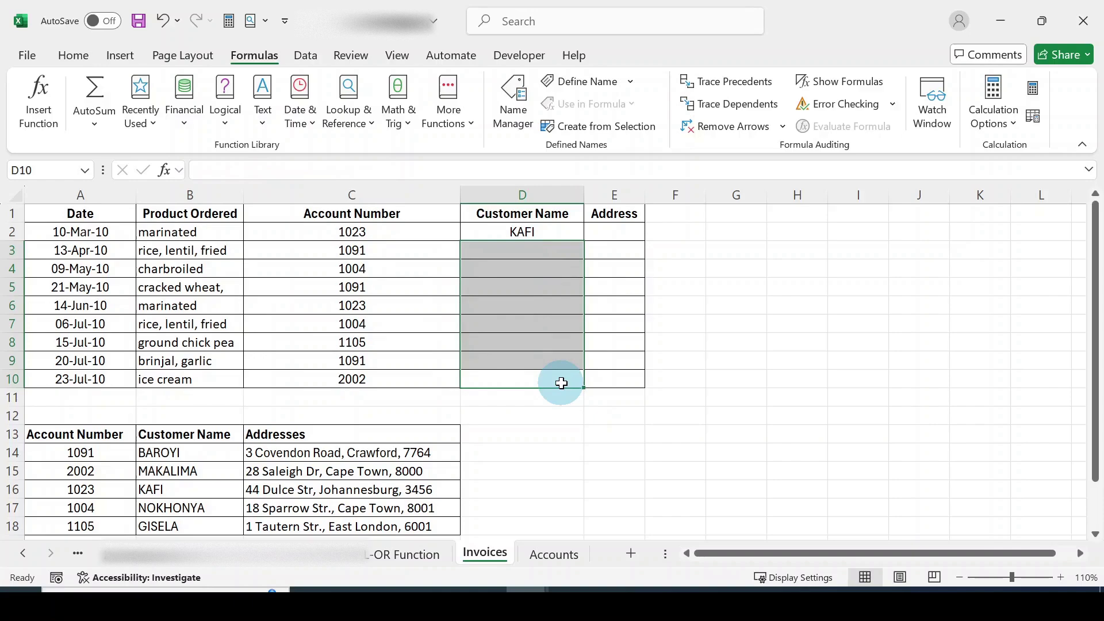
- Make the table array in the D2 VLOOKUP formula absolute as $A$13:$C$18 and enter the formula
click(522, 233)
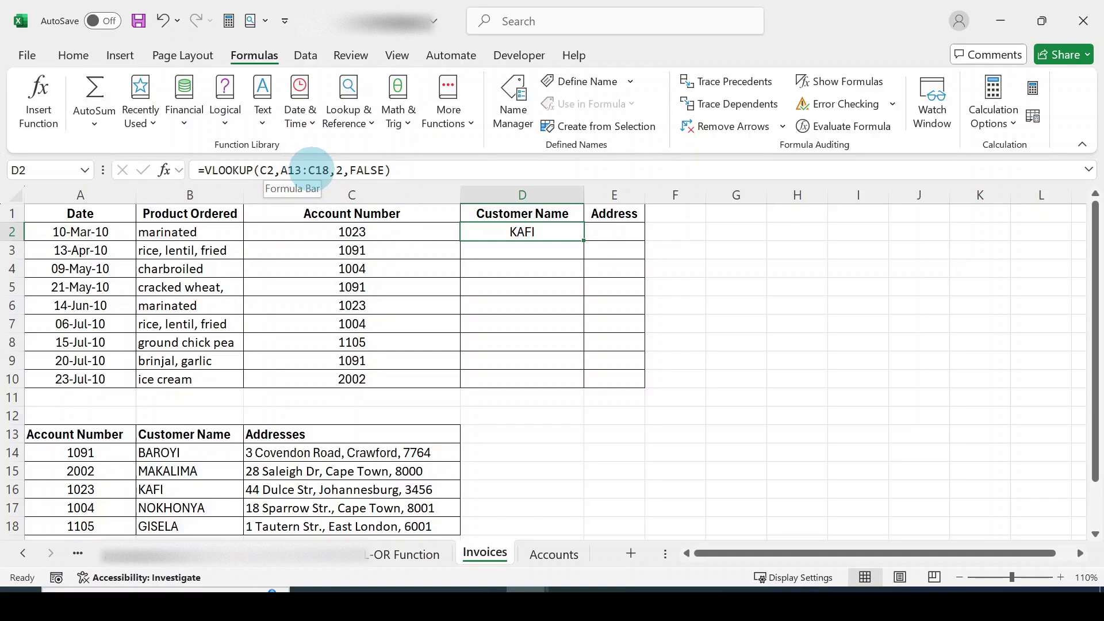
click(310, 170)
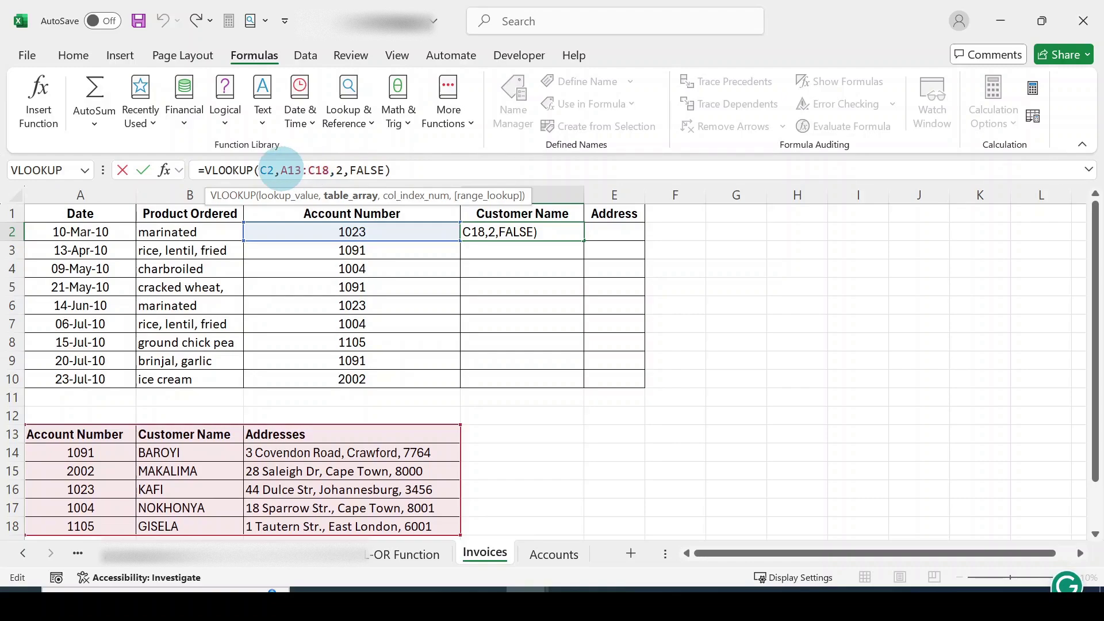
click(281, 169)
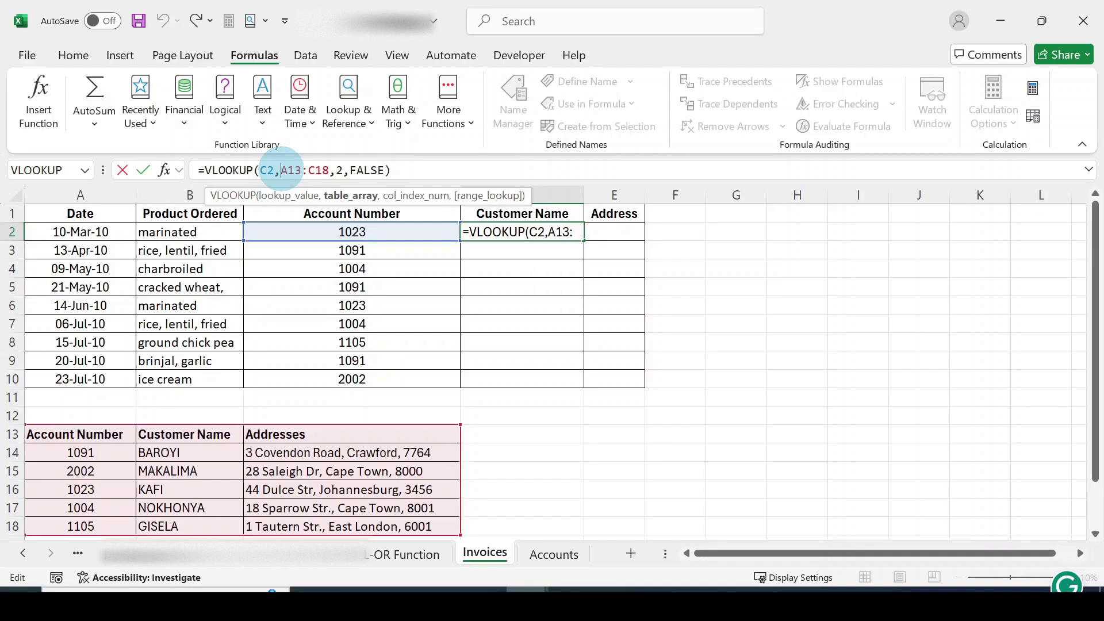
text($)
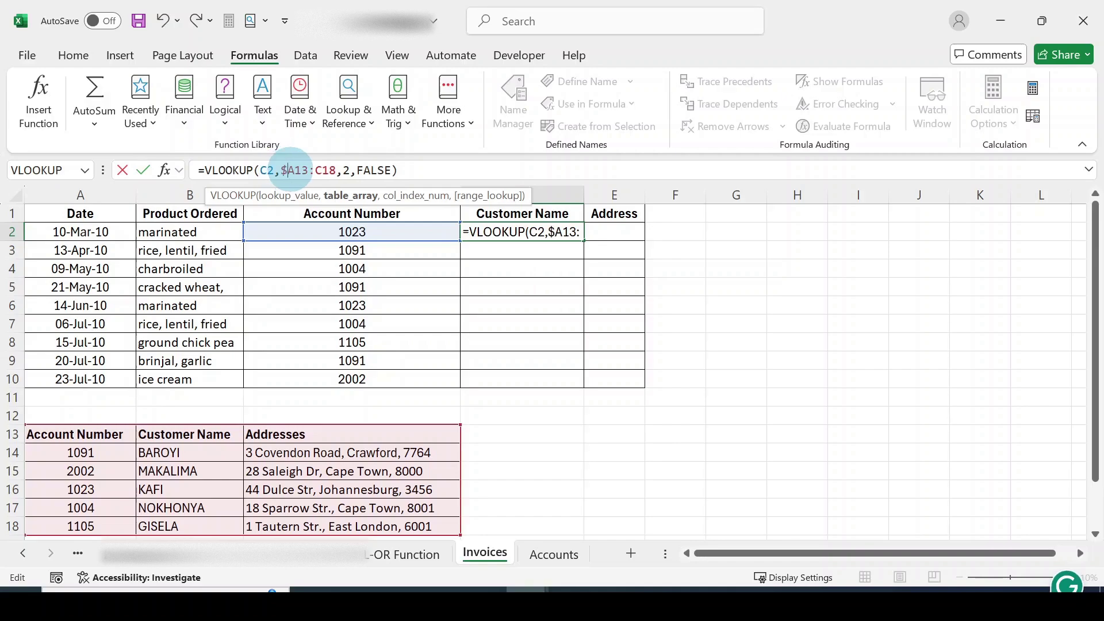
text($)
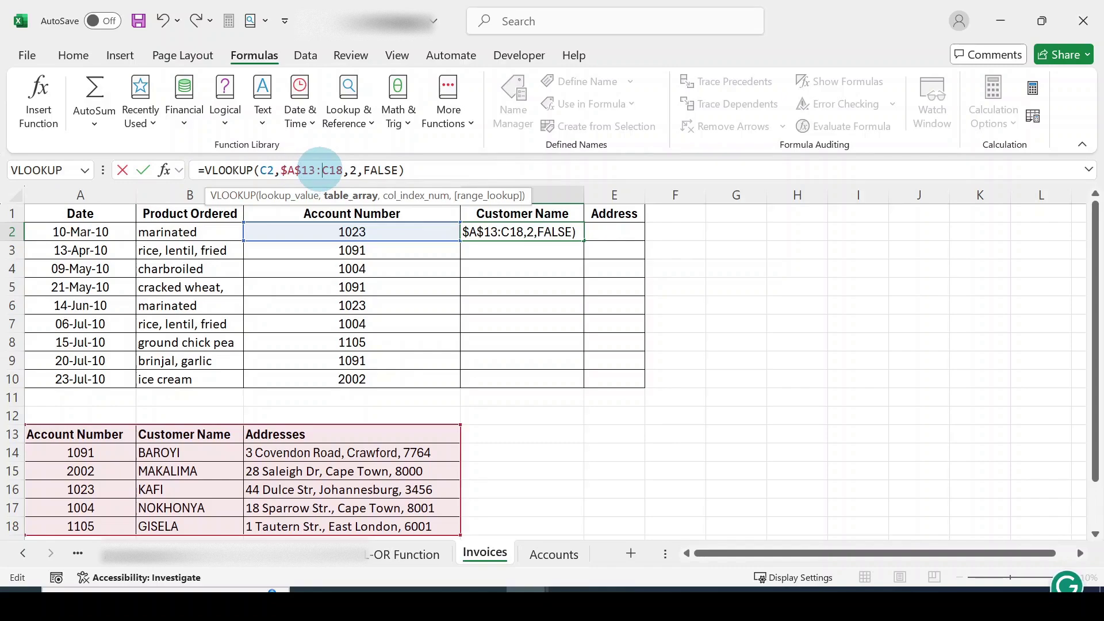
text($)
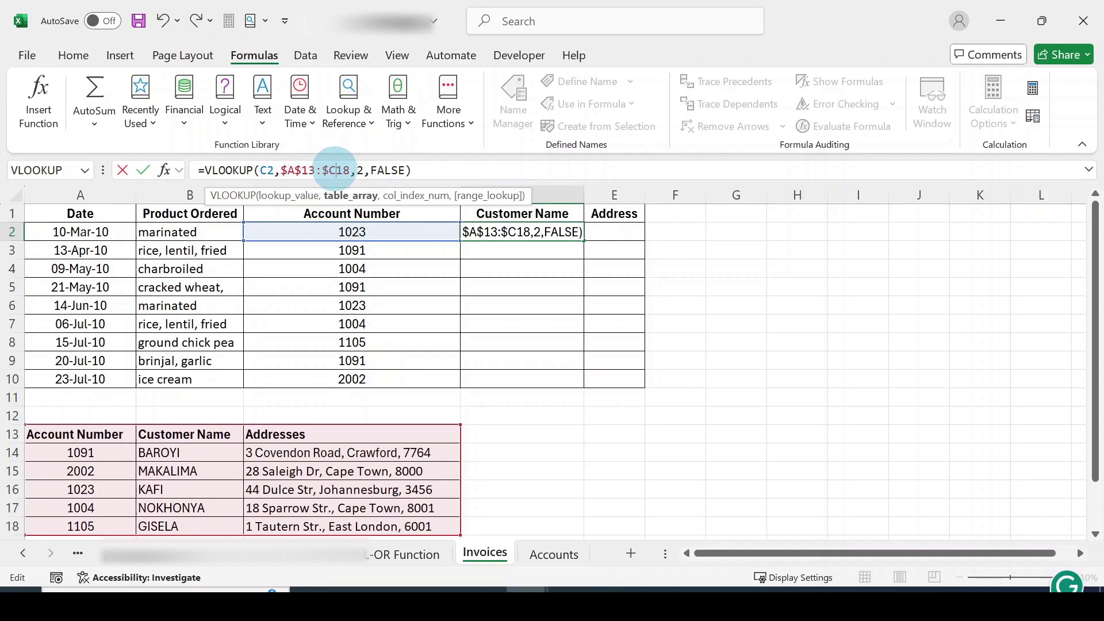
text($)
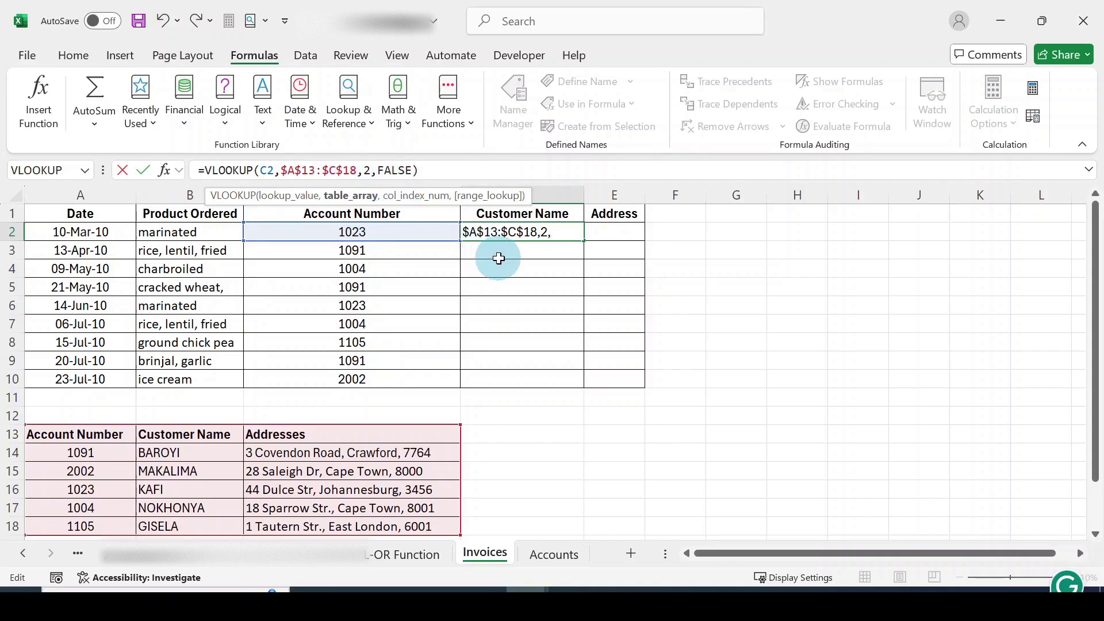
key(Return)
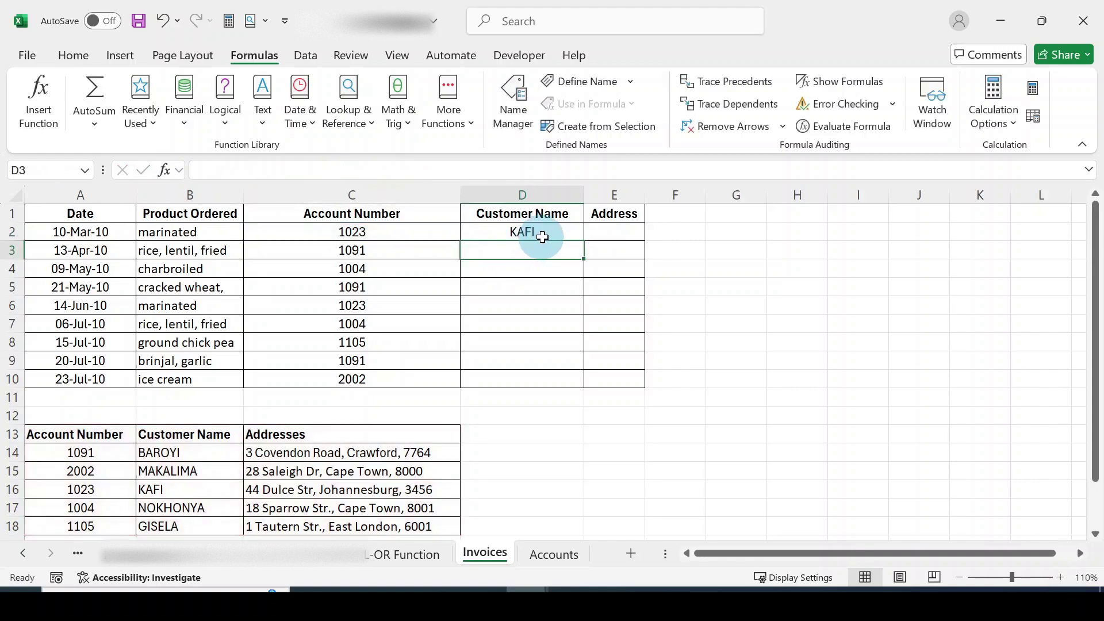
- Fill the D2 formula with the absolute table array down through D10 and compare D10 with its matching account table row
click(546, 232)
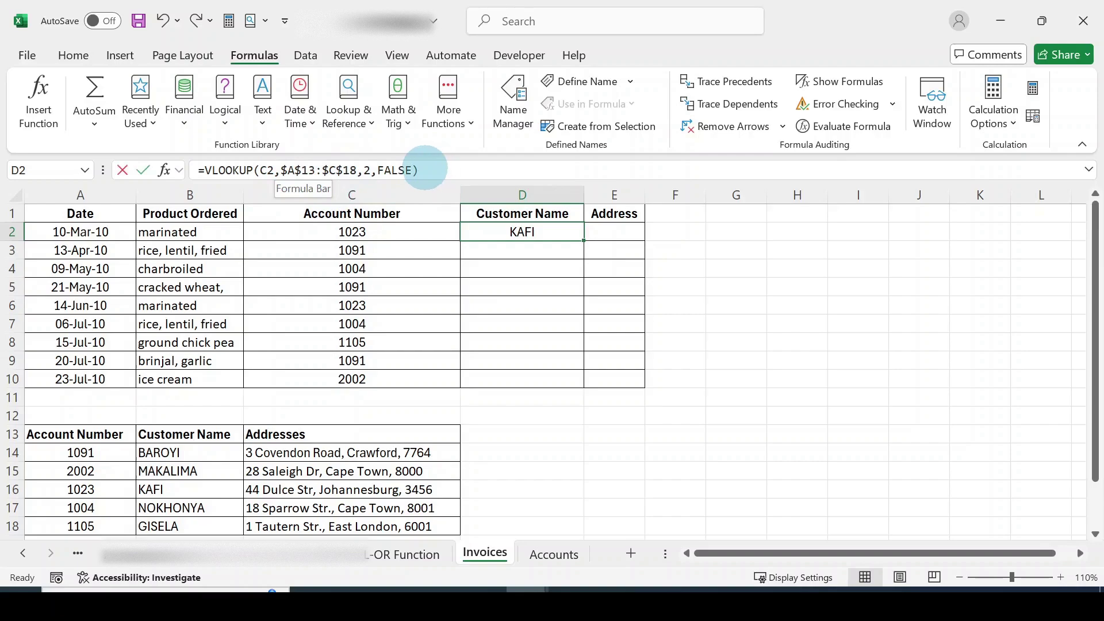
click(409, 168)
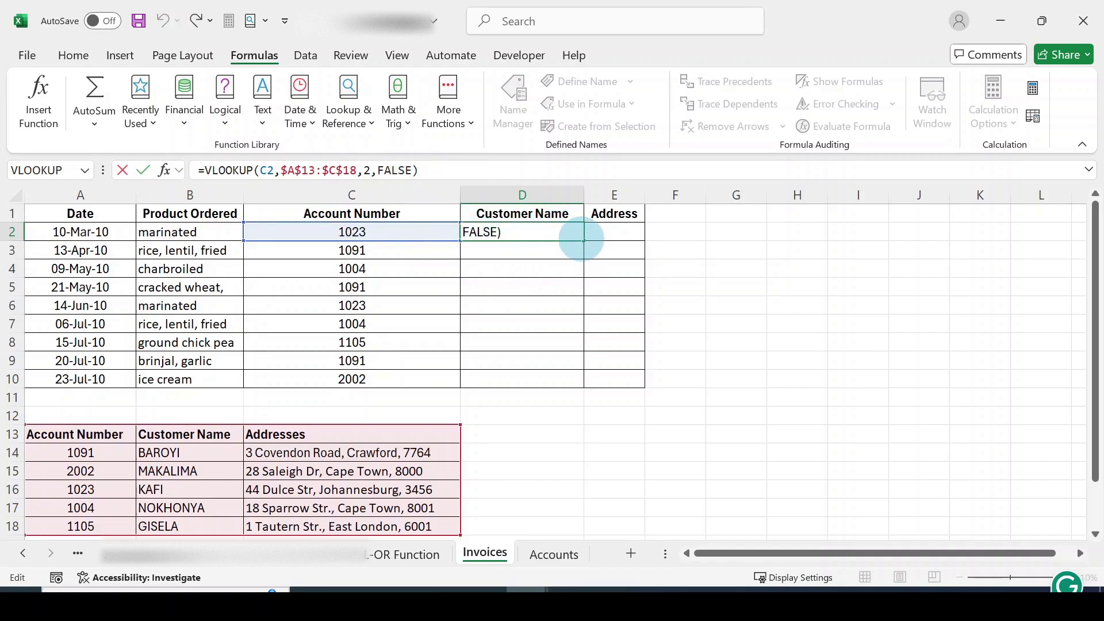
drag(582, 242, 589, 392)
click(594, 399)
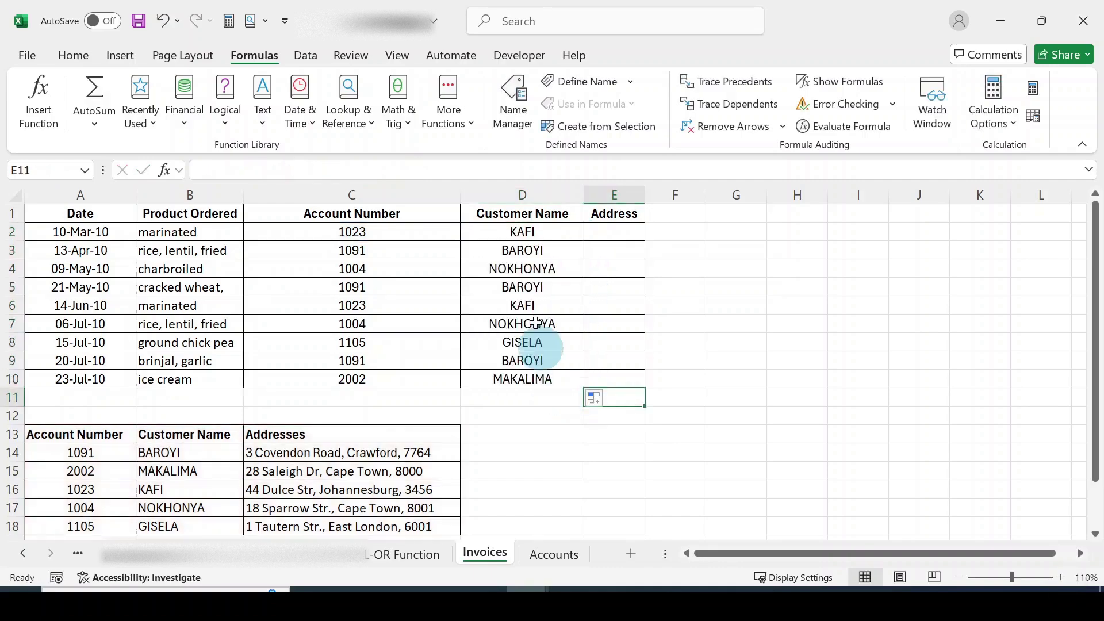
click(506, 381)
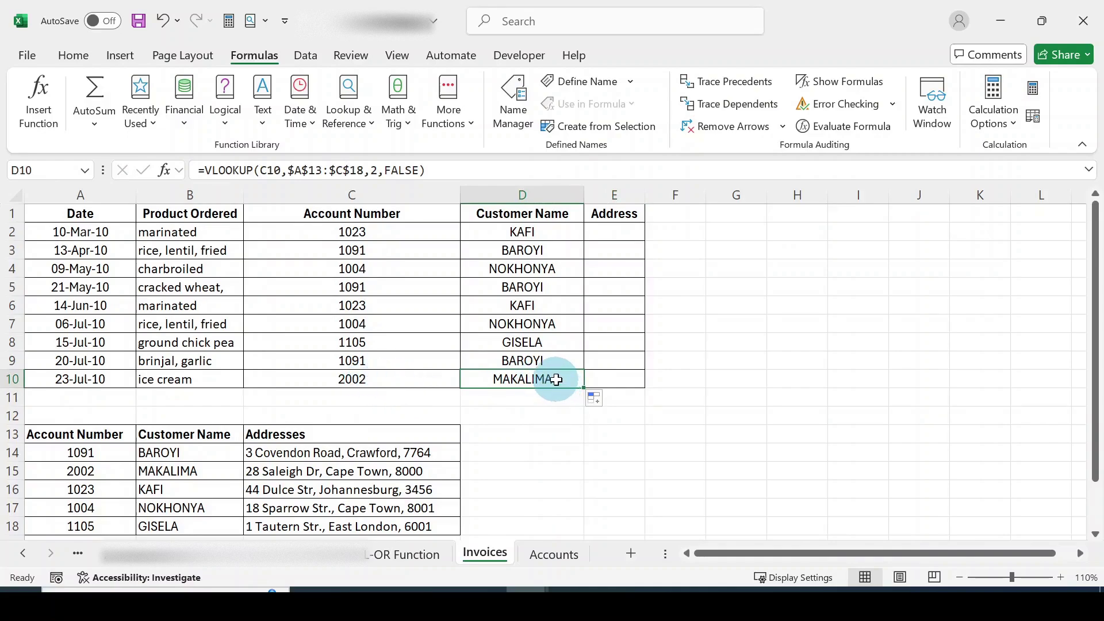
click(80, 469)
drag(81, 469, 205, 475)
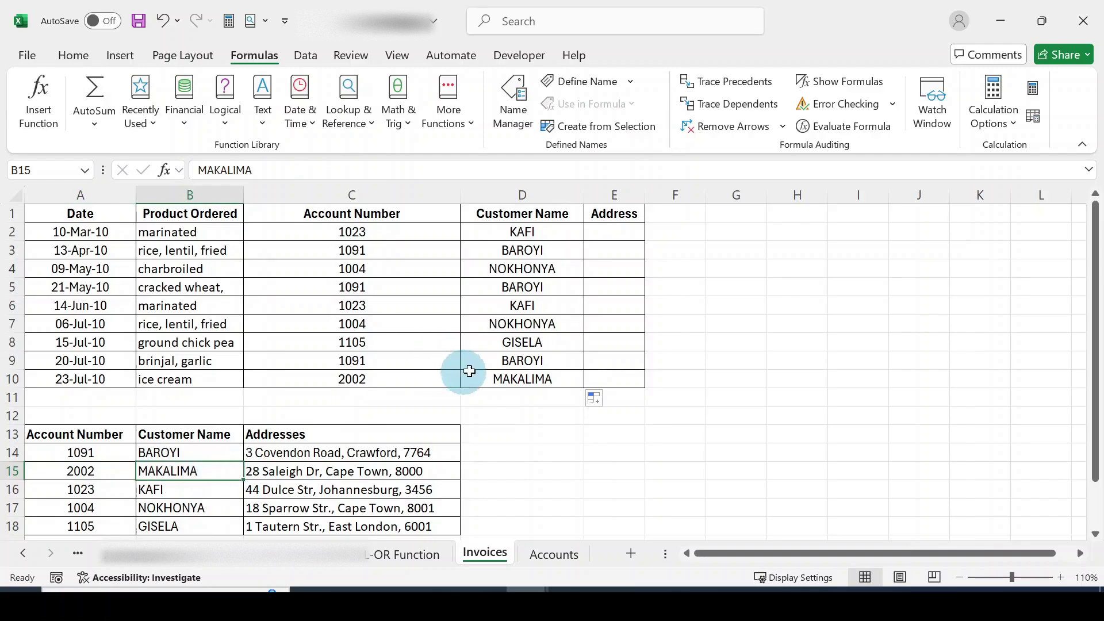
click(756, 381)
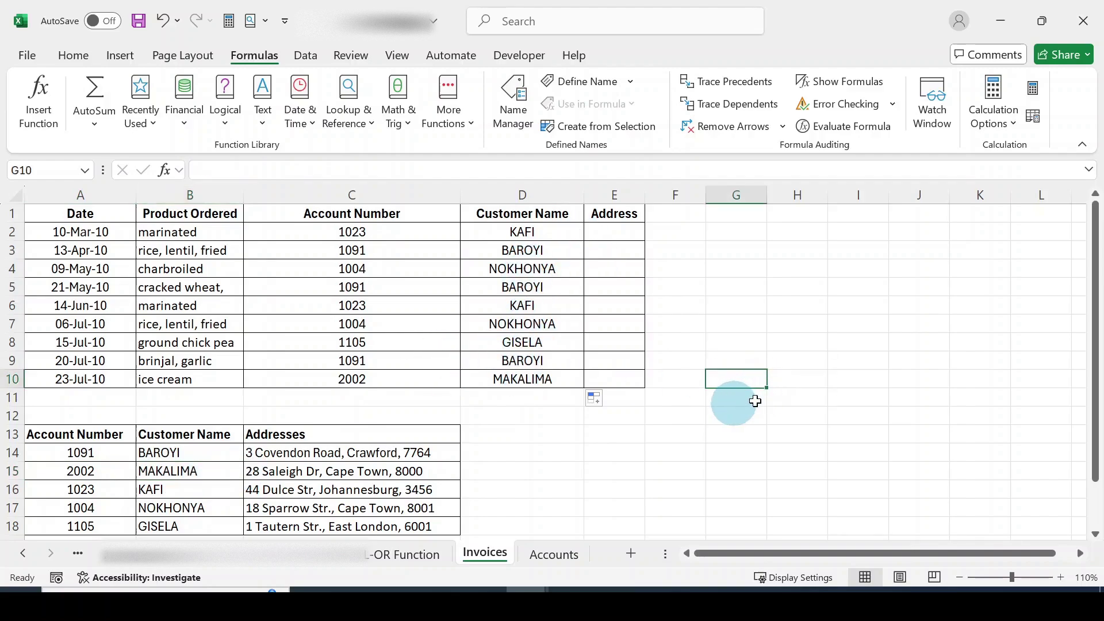
- View the customer account table on the Accounts sheet and return to the Invoices sheet
double_click(797, 378)
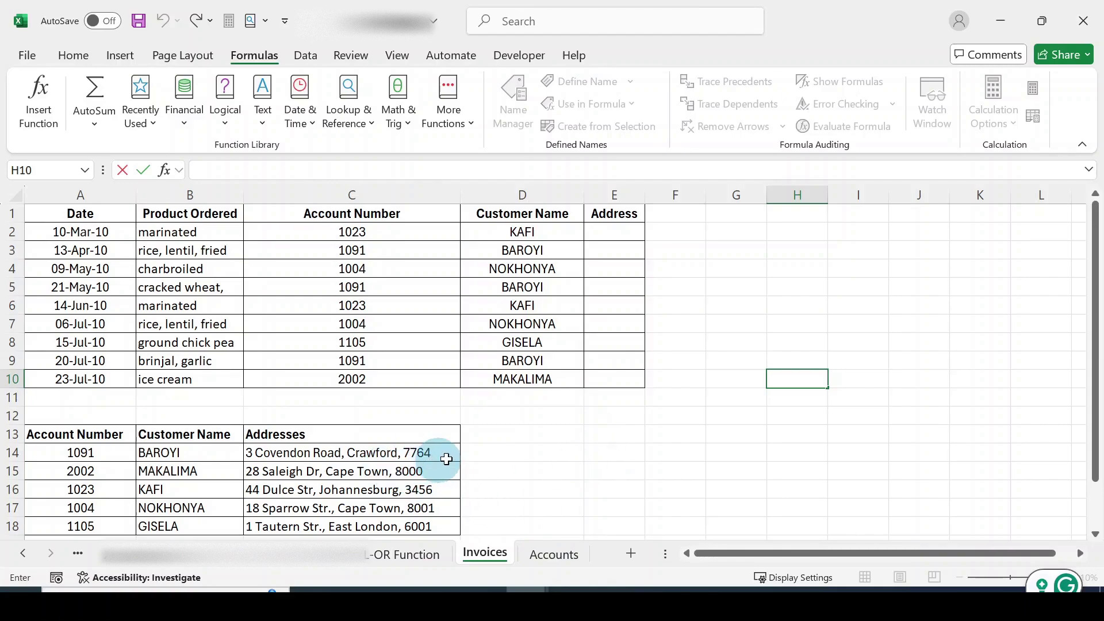
click(554, 555)
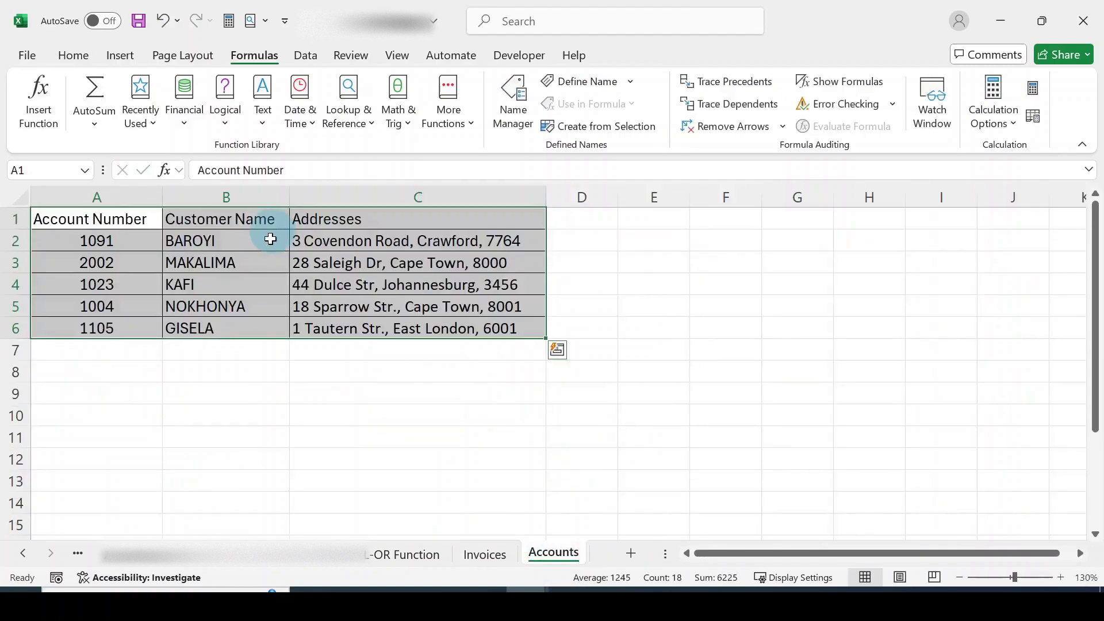
click(345, 380)
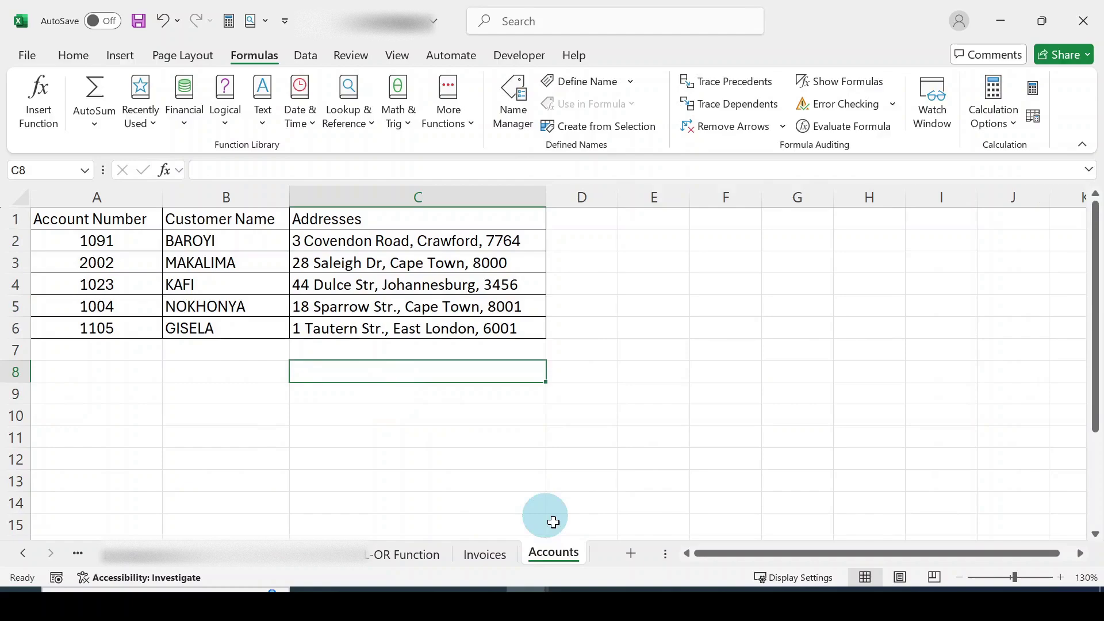
click(486, 555)
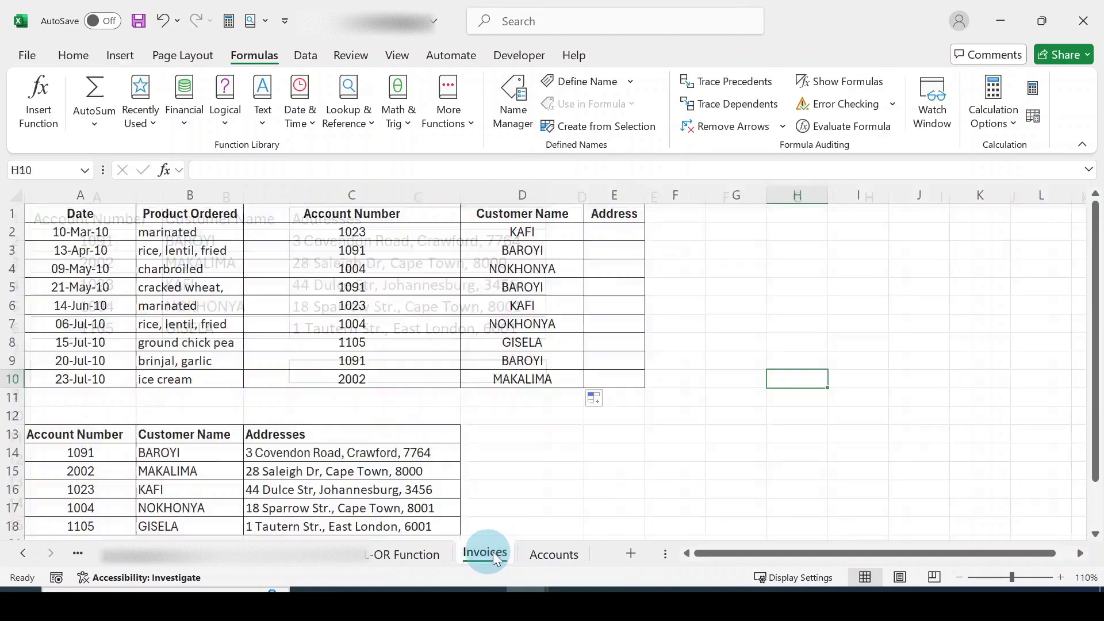
double_click(802, 301)
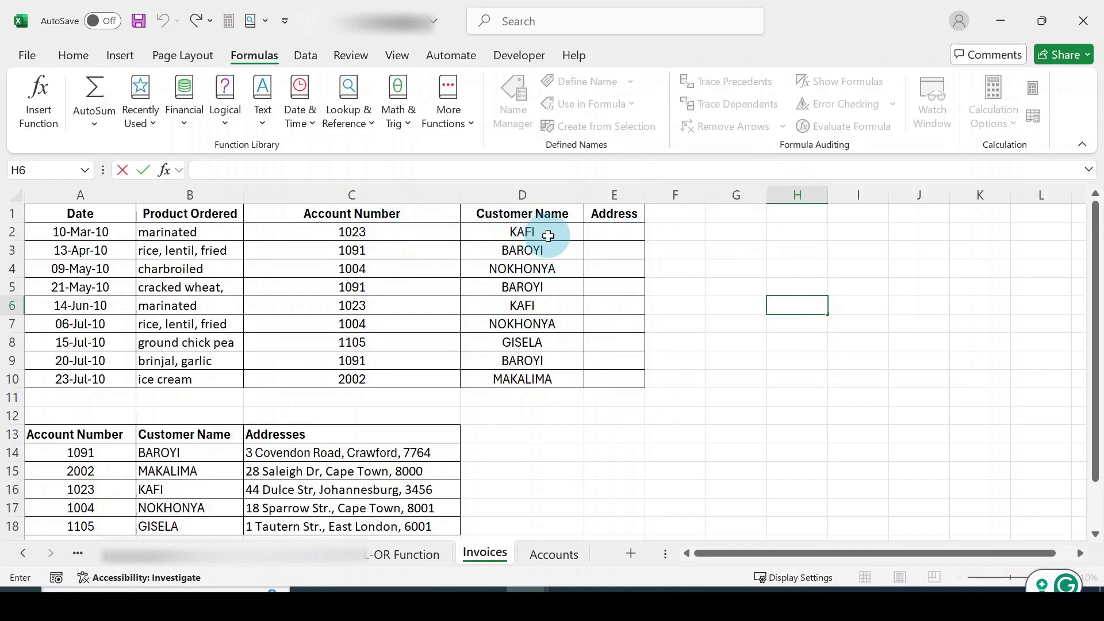
- Start a VLOOKUP function in cell E2 with the account number in C2 as the lookup value
click(617, 230)
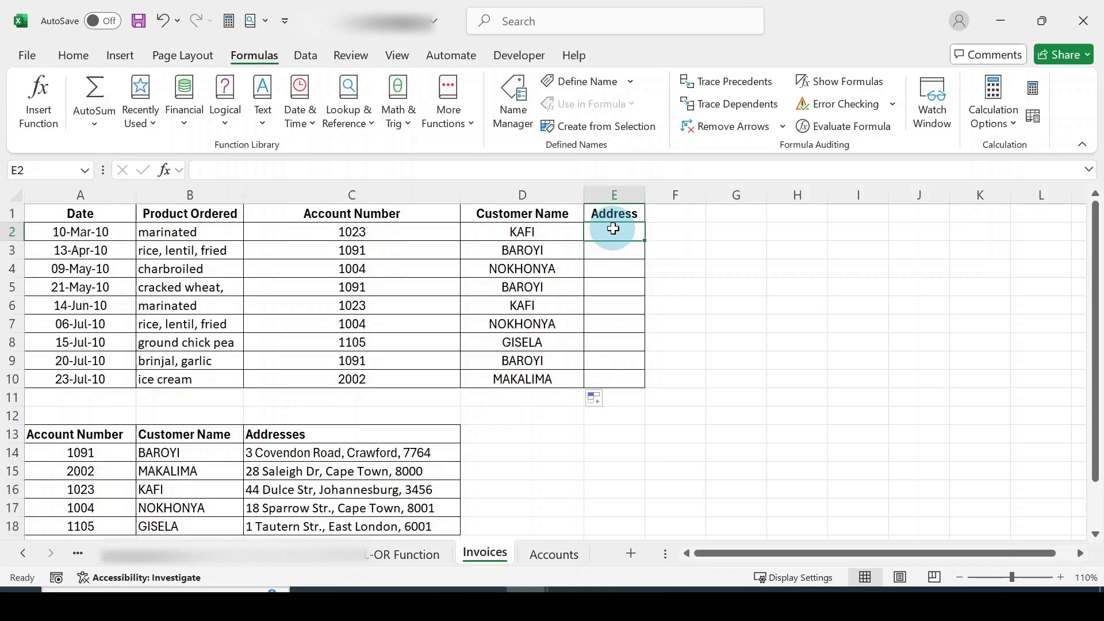
click(167, 171)
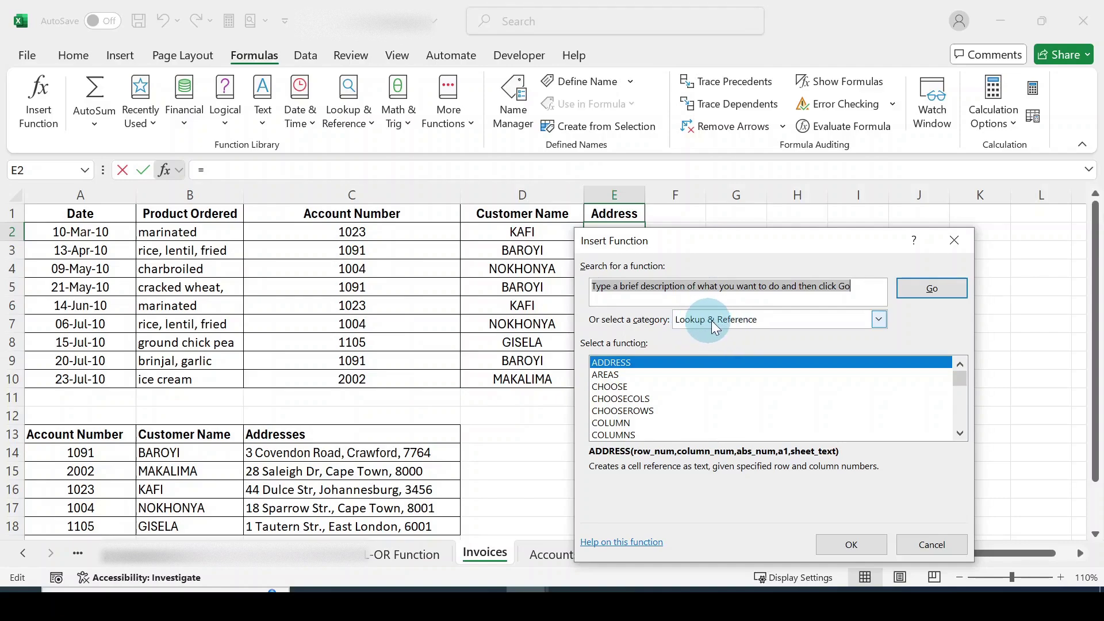
scroll(915, 400, down, 5)
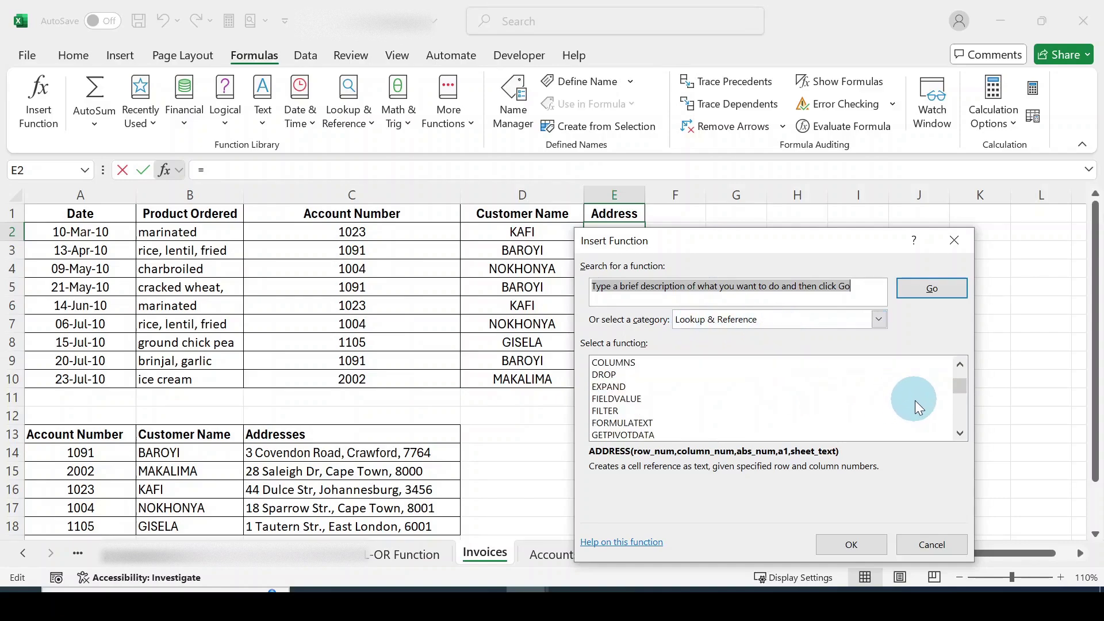
scroll(916, 400, down, 5)
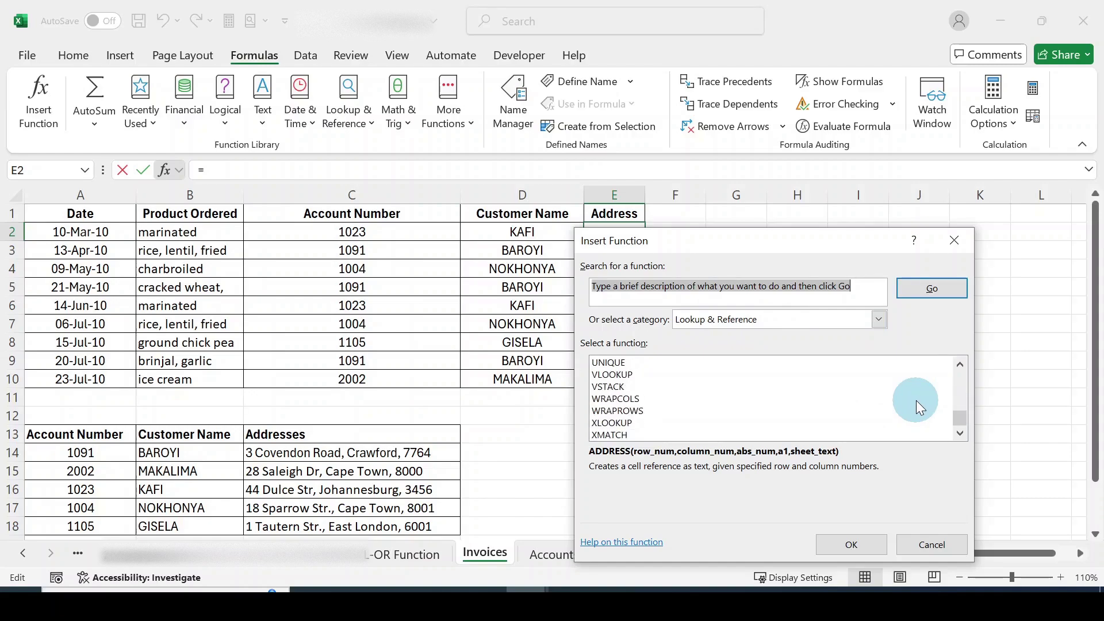
click(613, 374)
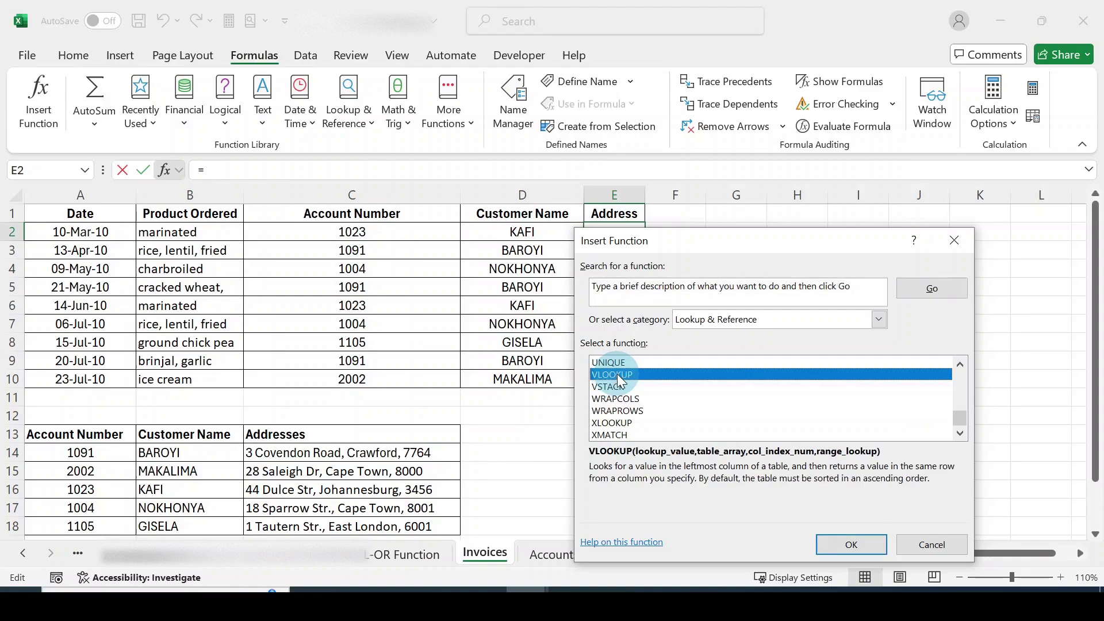
click(861, 543)
click(861, 545)
drag(757, 256, 751, 250)
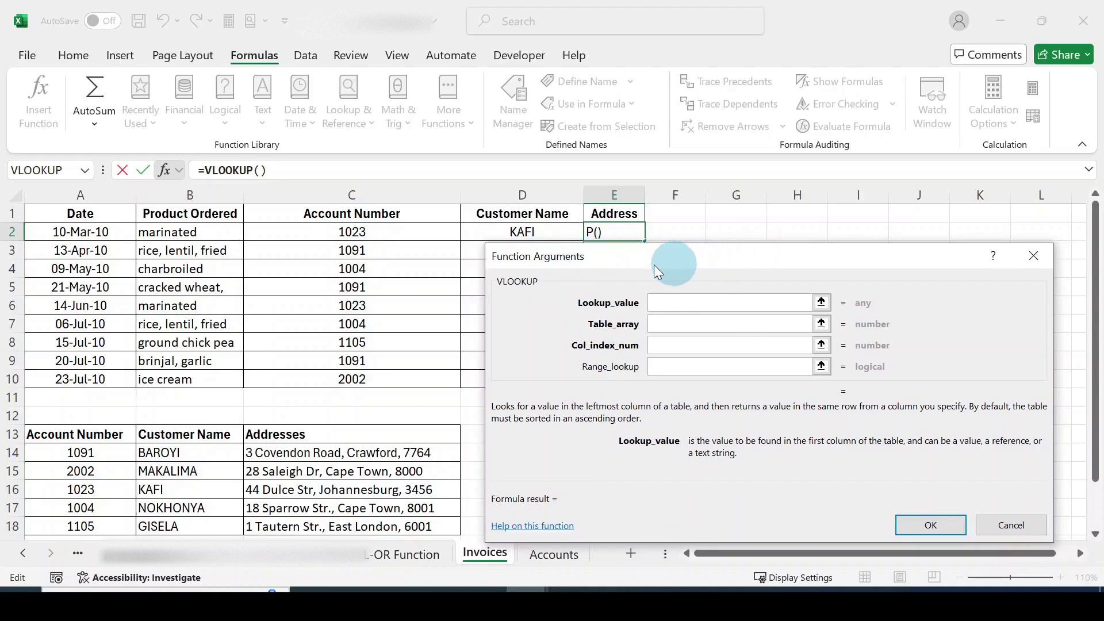
drag(733, 263, 766, 265)
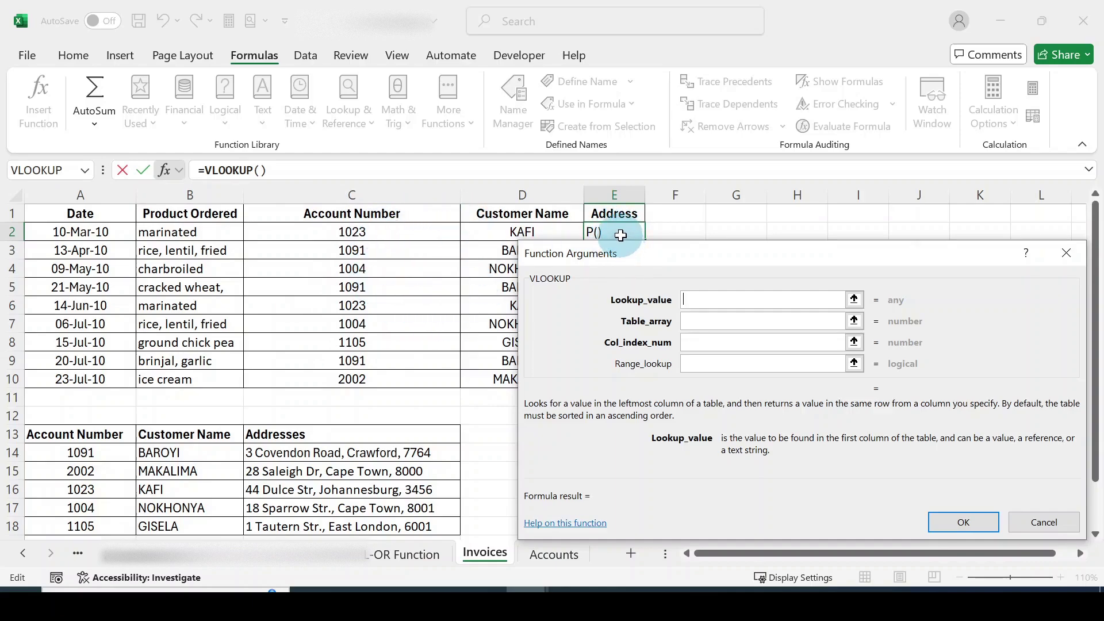
click(332, 234)
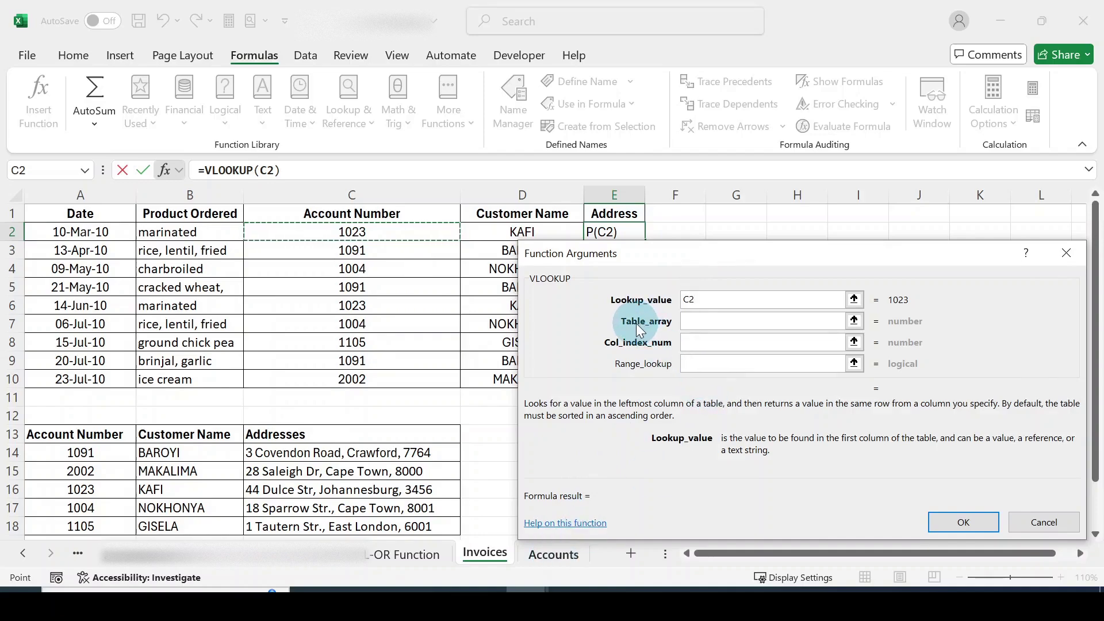
- Set the VLOOKUP table array to A1:C6 on the Accounts sheet, including the headers
click(692, 320)
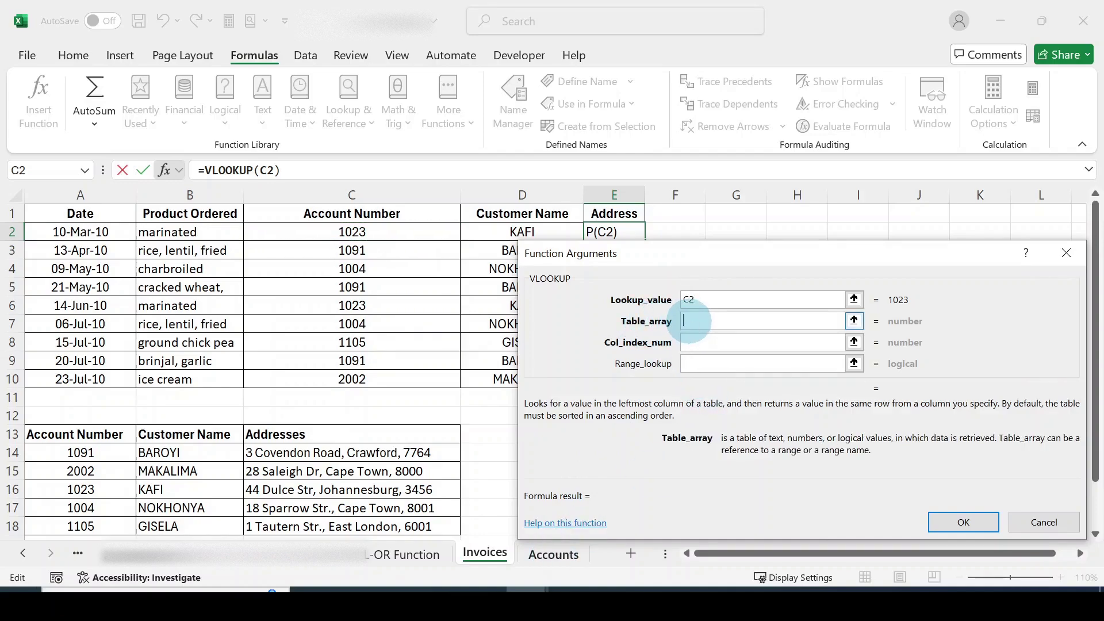
click(558, 554)
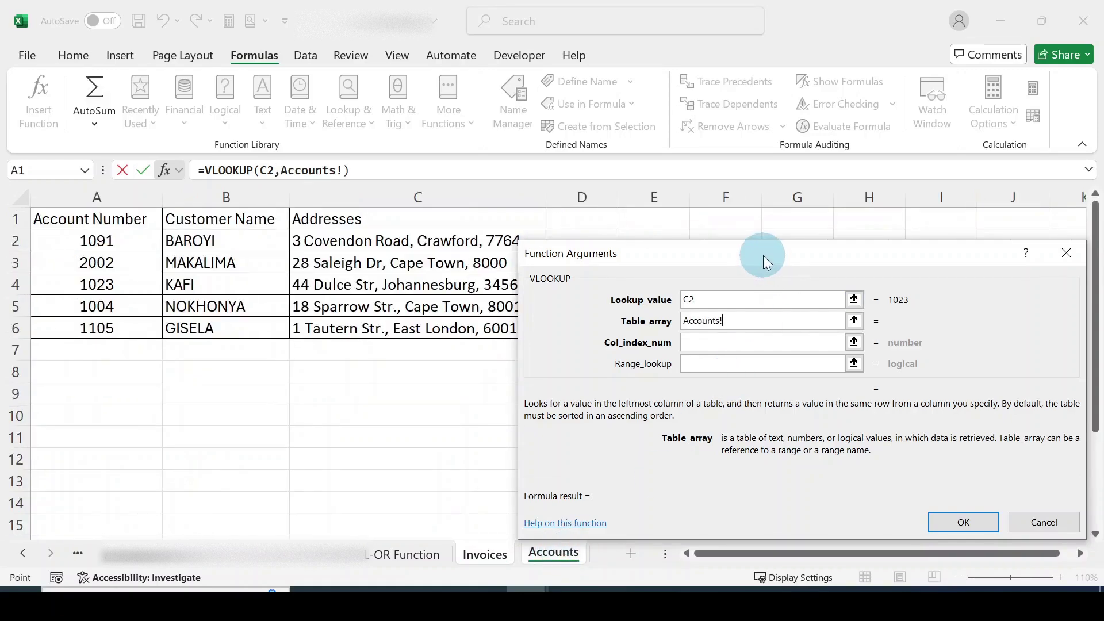
drag(763, 257, 800, 244)
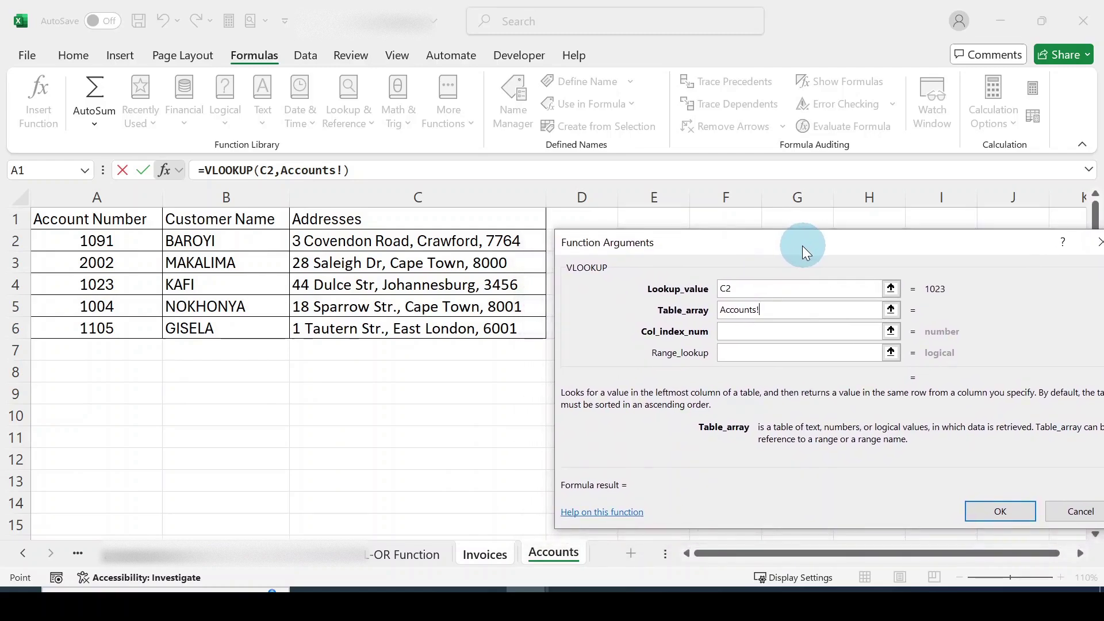
drag(59, 221, 437, 326)
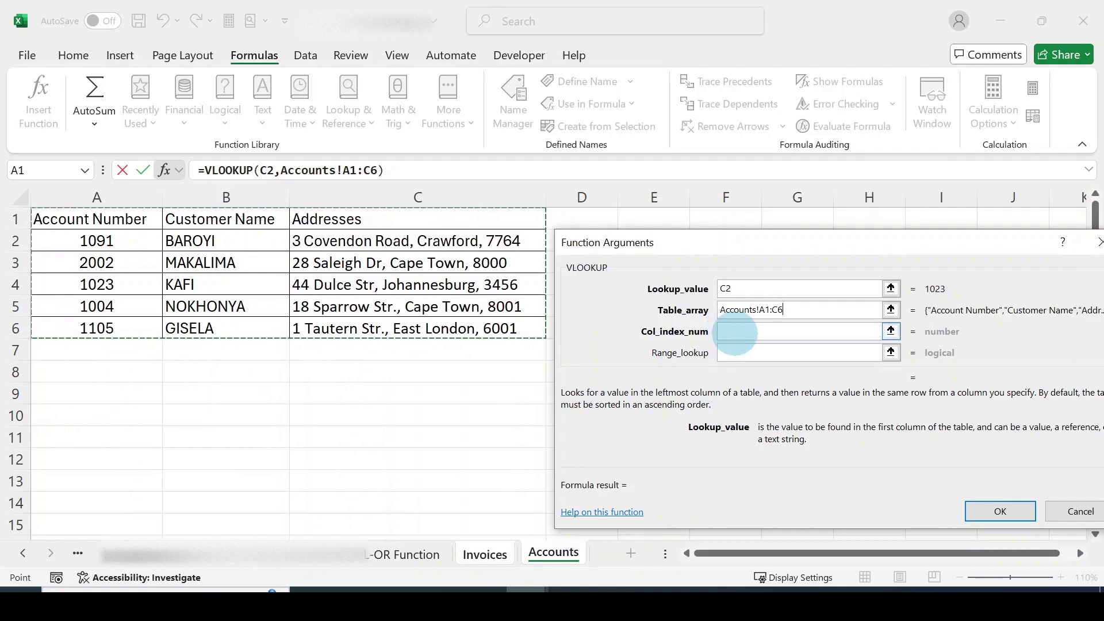
- Complete the E2 VLOOKUP with column index 3 and range lookup FALSE, and autofit the width of column E
click(735, 332)
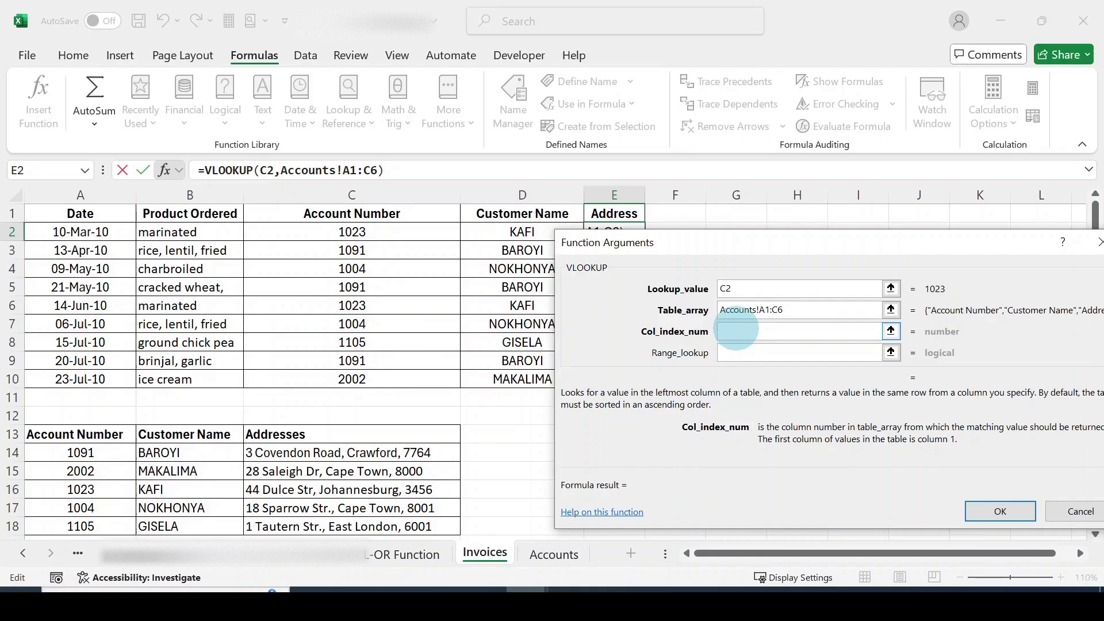
text(3)
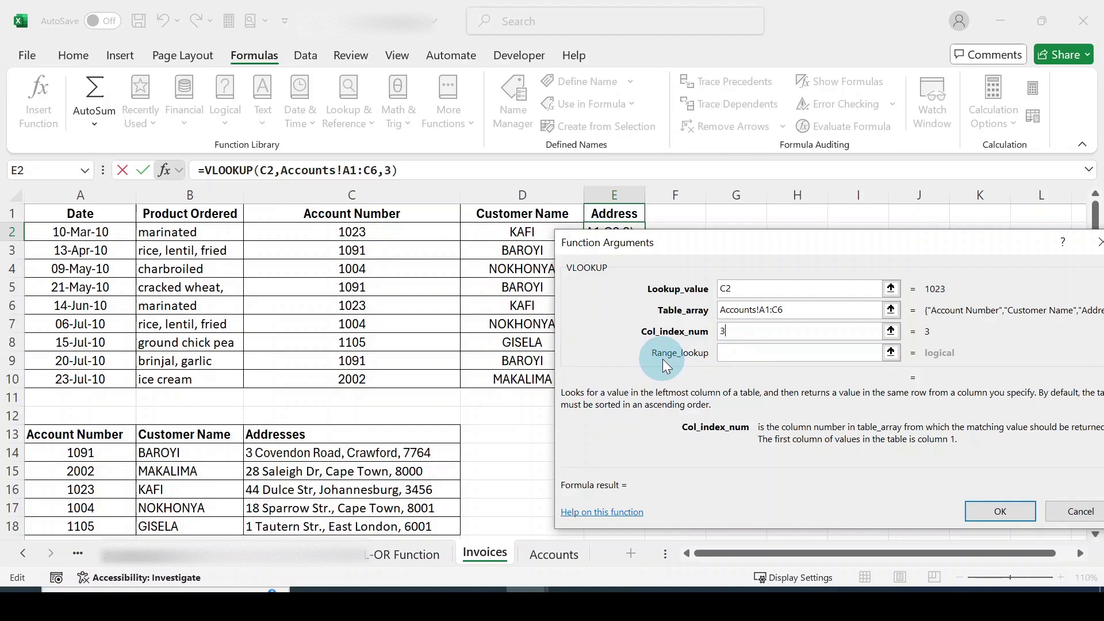
drag(771, 241, 764, 268)
click(757, 379)
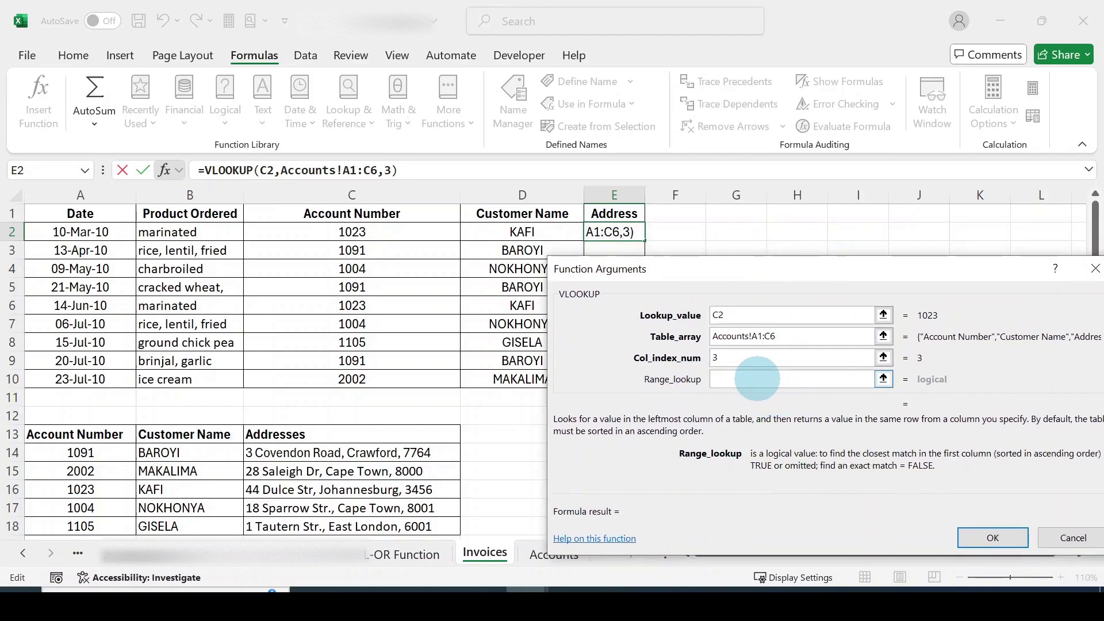
text(FALSE)
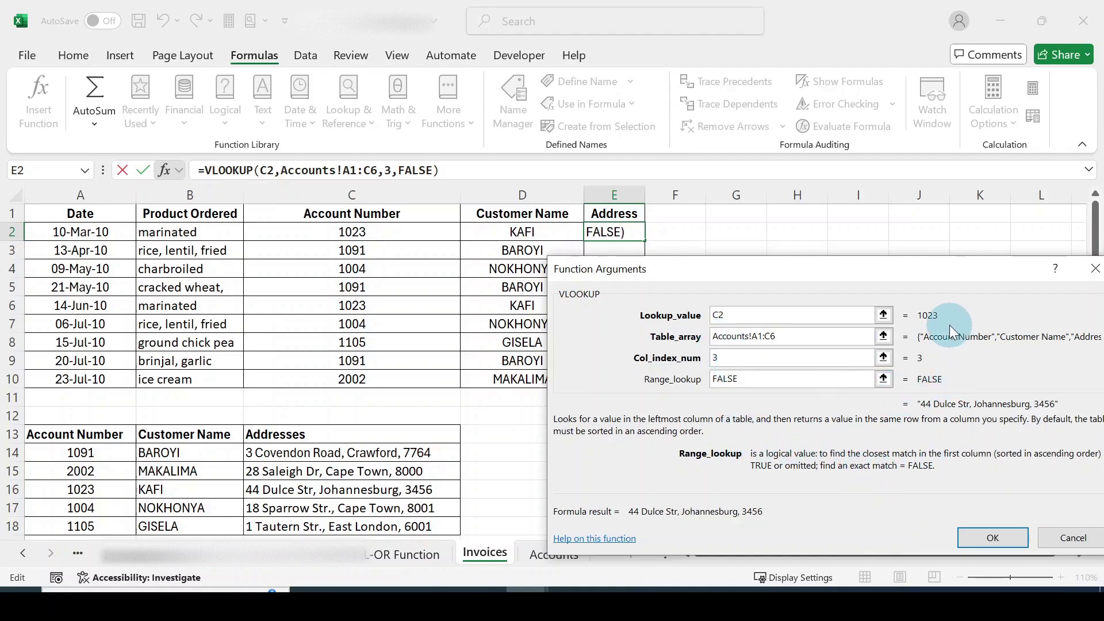
drag(920, 275, 864, 299)
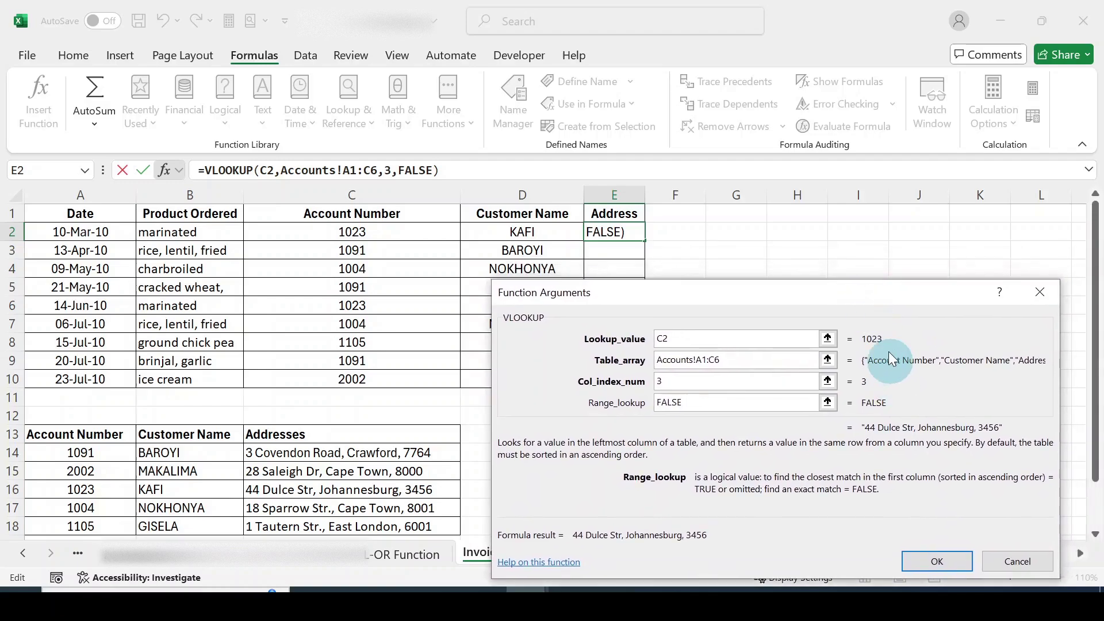
click(525, 302)
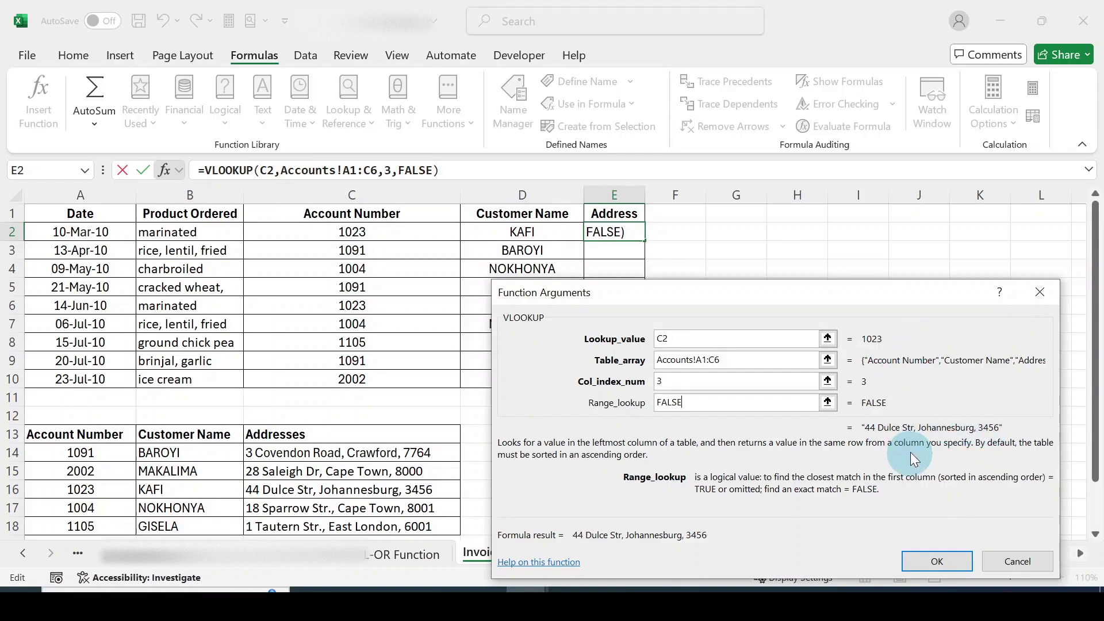
click(930, 560)
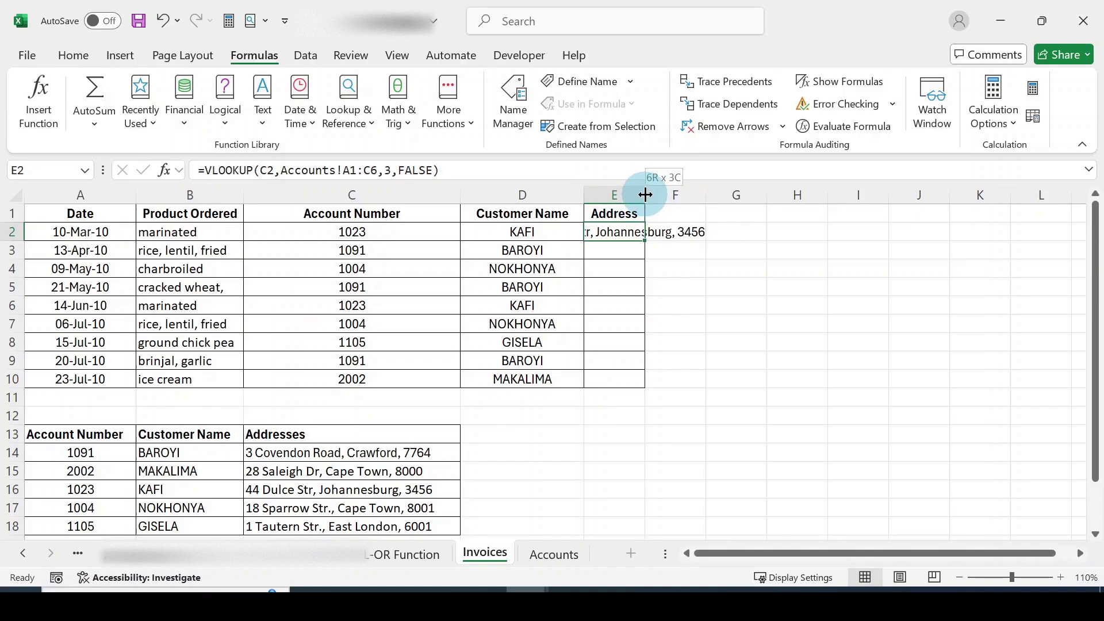
double_click(645, 194)
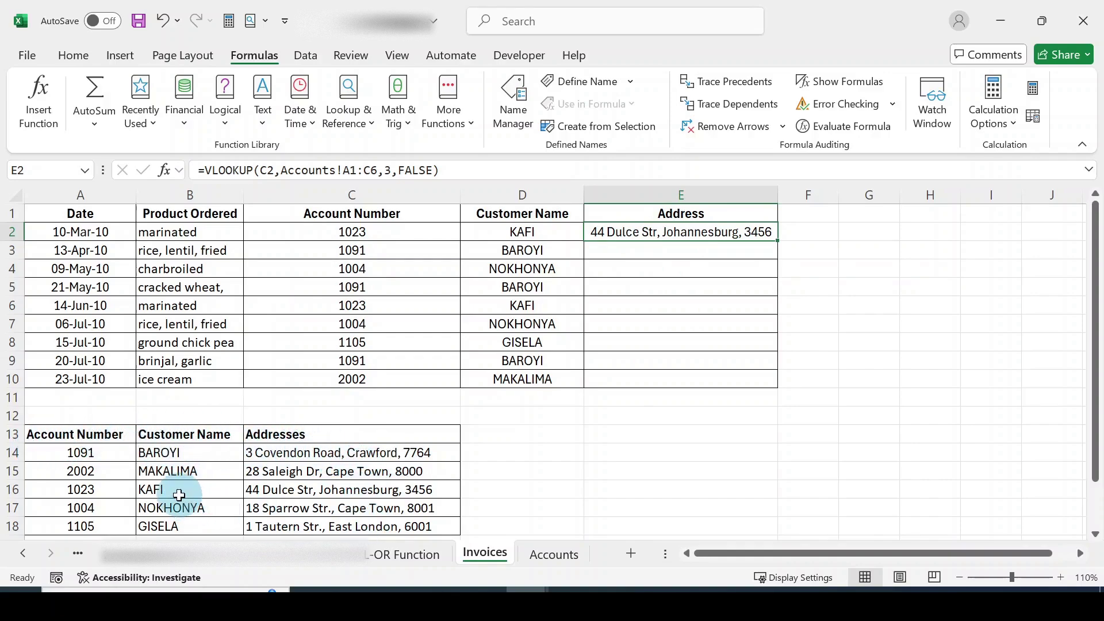
- Compare the address in E2 with the matching account row on the Invoices sheet and on the Accounts sheet
click(172, 493)
click(299, 489)
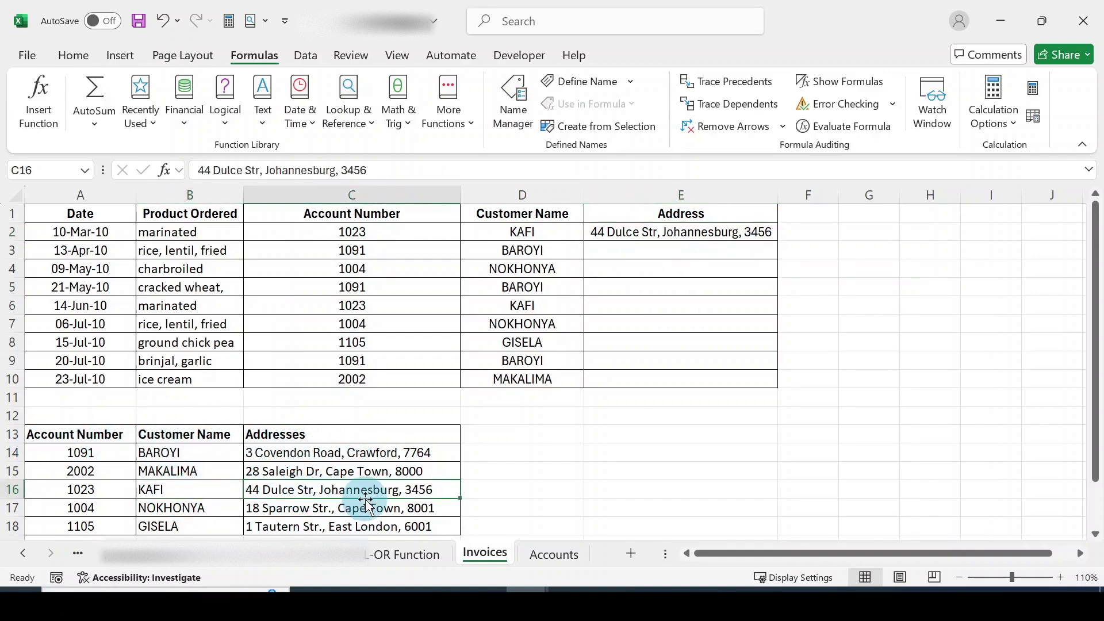
click(705, 233)
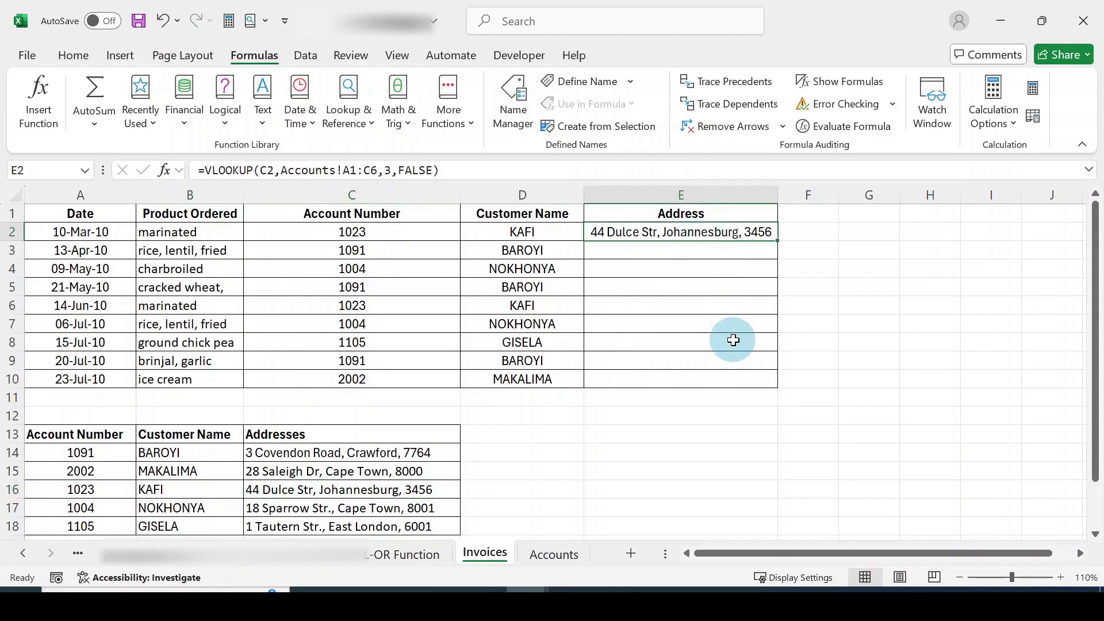
click(553, 557)
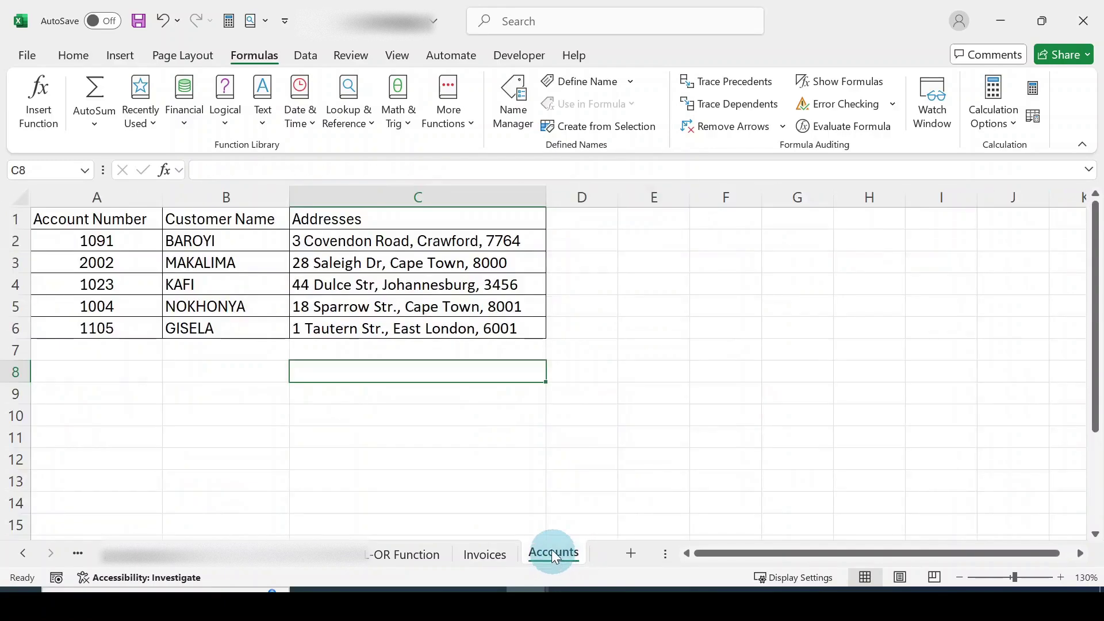
click(197, 292)
click(406, 287)
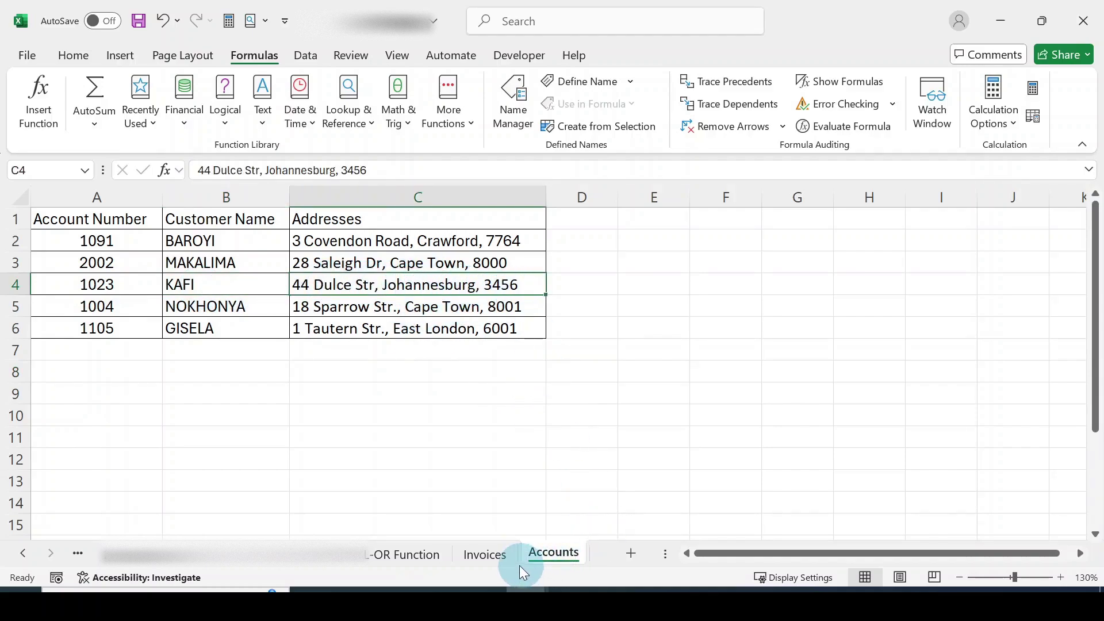
click(490, 555)
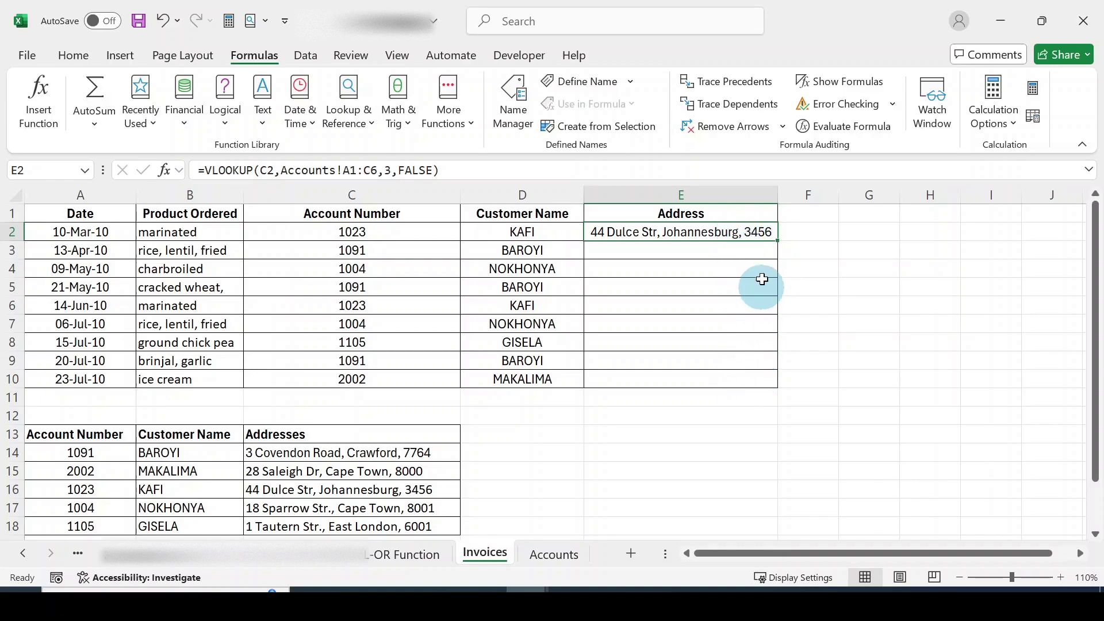
- Try filling the E2 formula with its relative table array down through E10, and clear E3:E10
drag(777, 239, 779, 380)
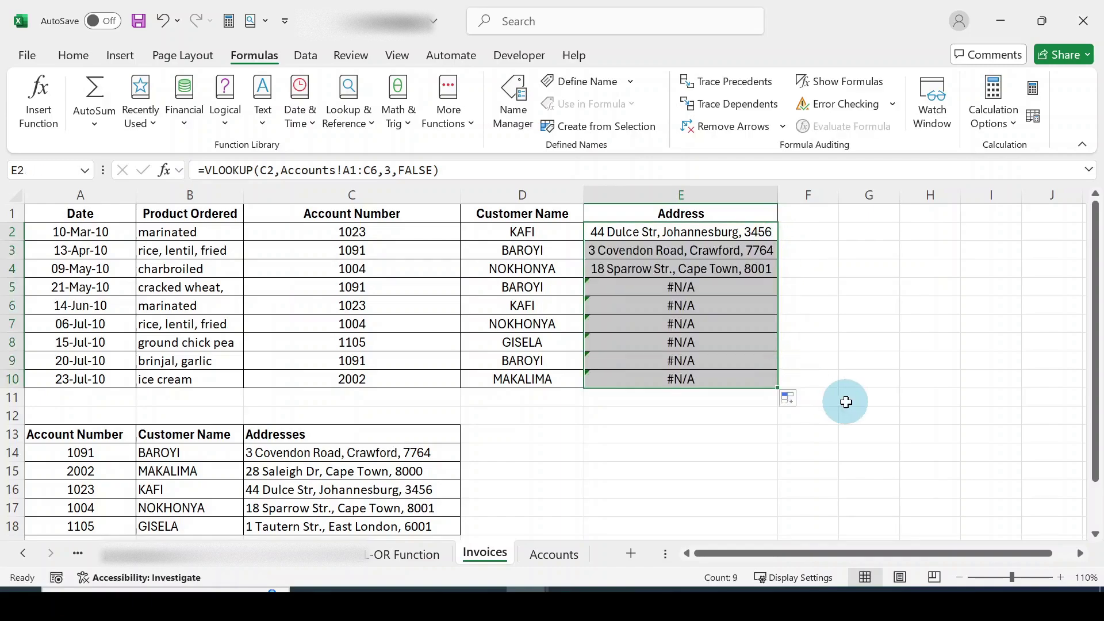
click(733, 383)
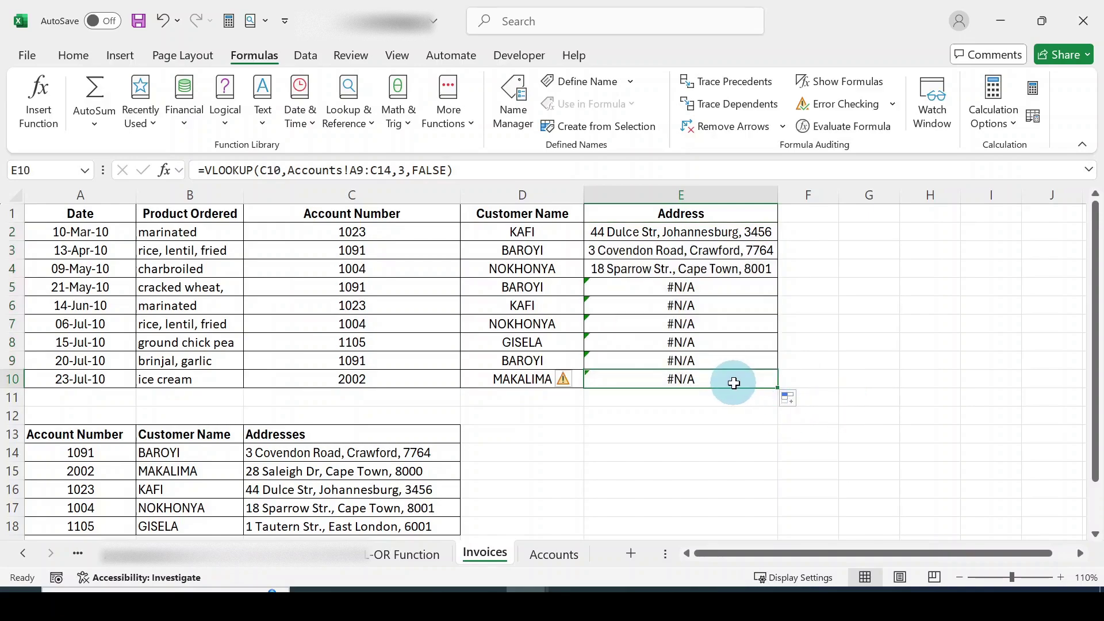
drag(734, 383, 711, 251)
key(Delete)
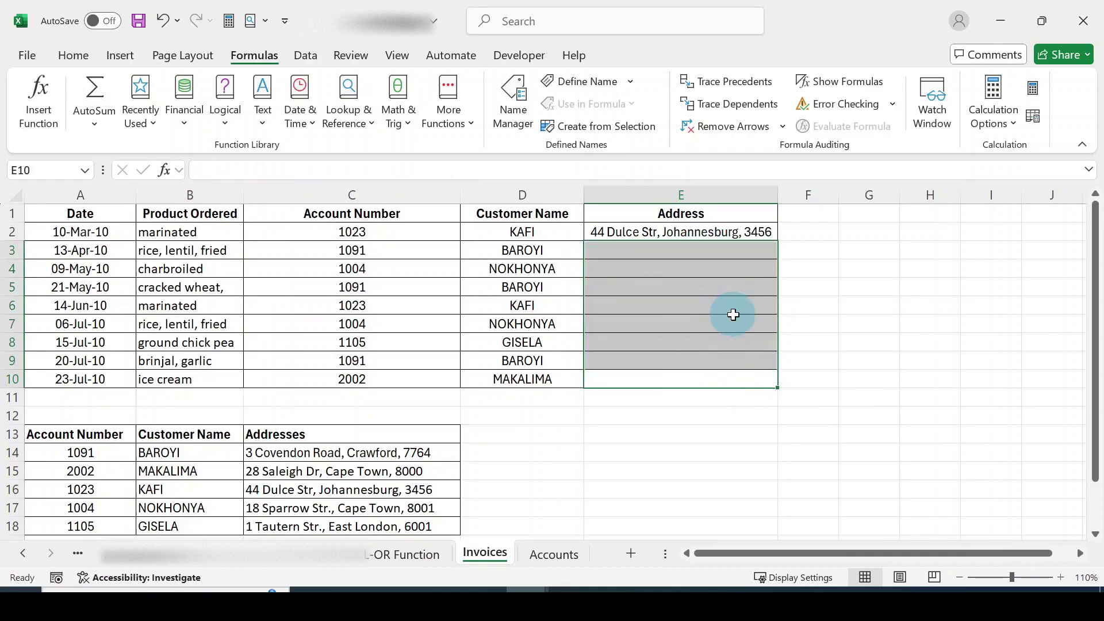
- Make the table array in the E2 formula absolute as Accounts!$A$1:$C$6
click(719, 232)
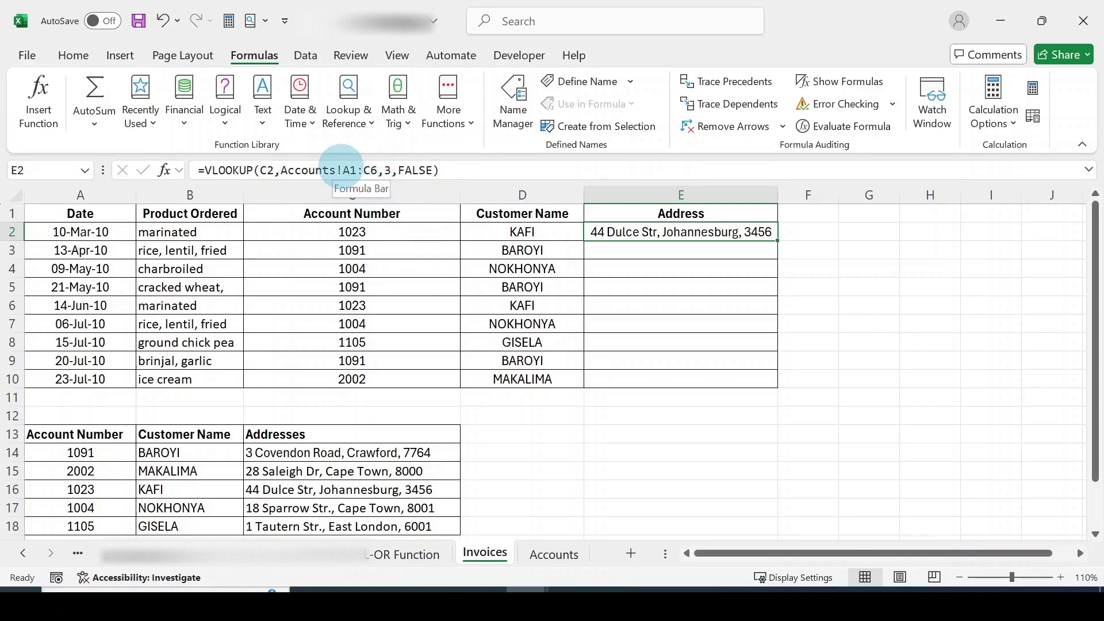
click(342, 168)
click(342, 169)
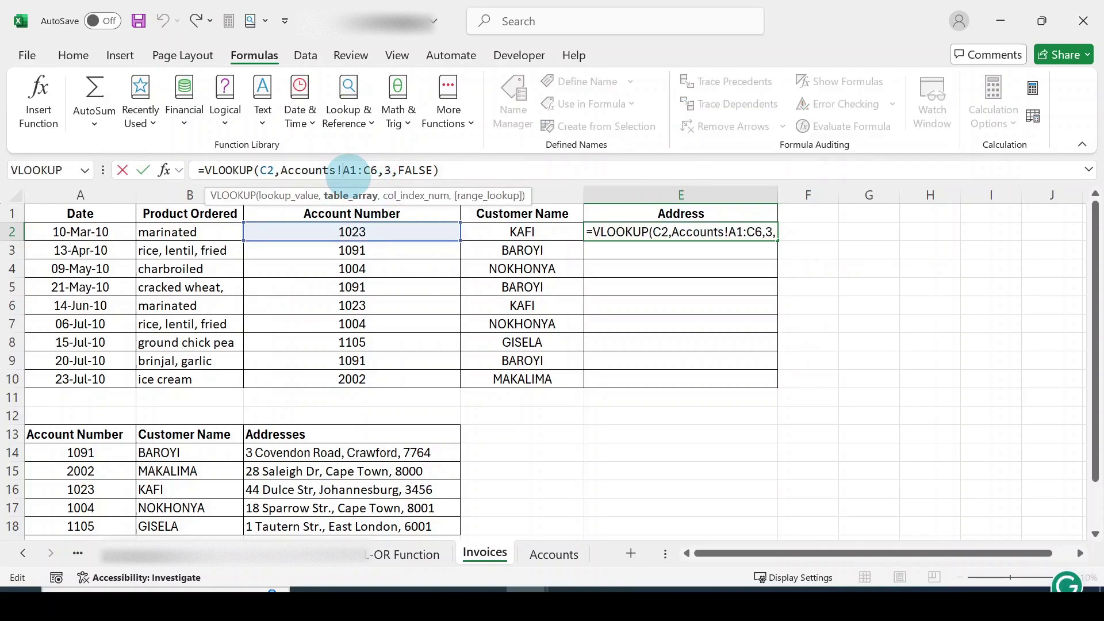
text($)
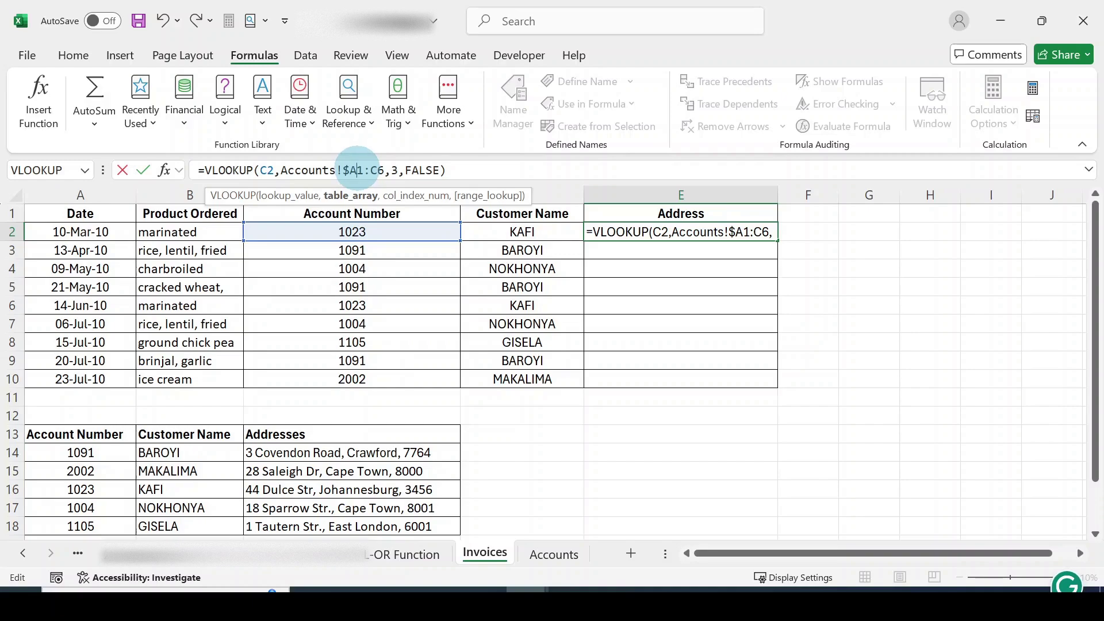
text($)
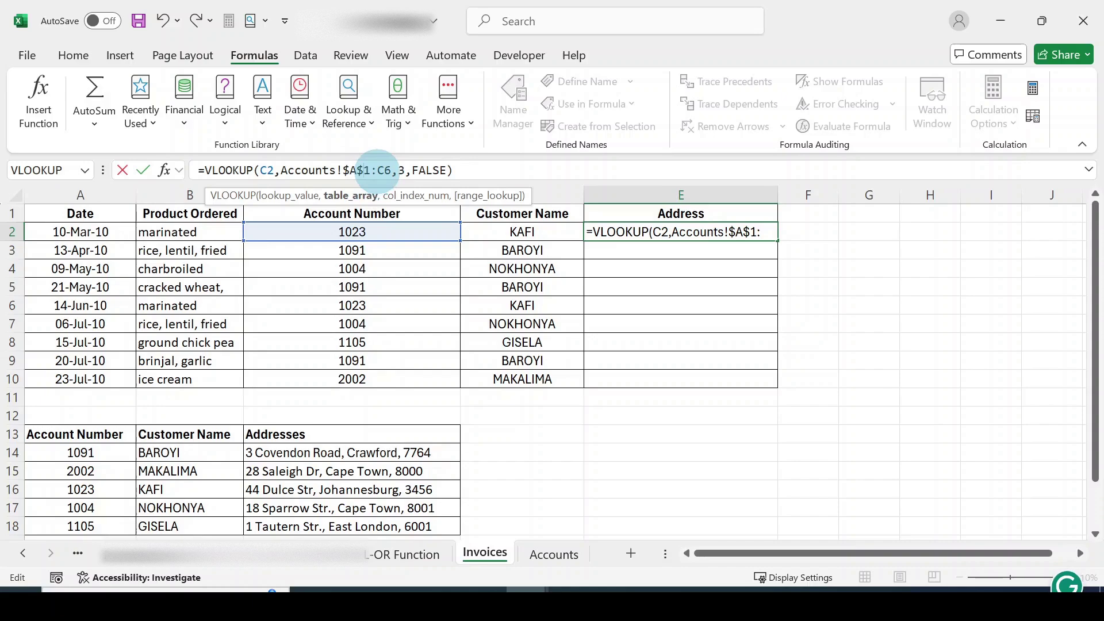
click(380, 170)
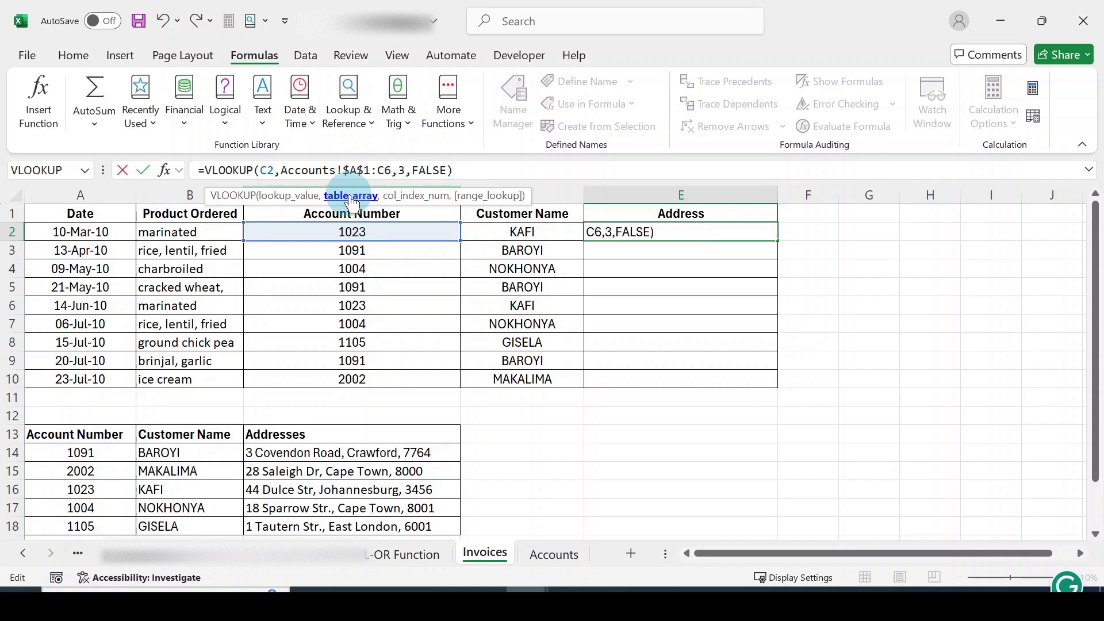
text($A)
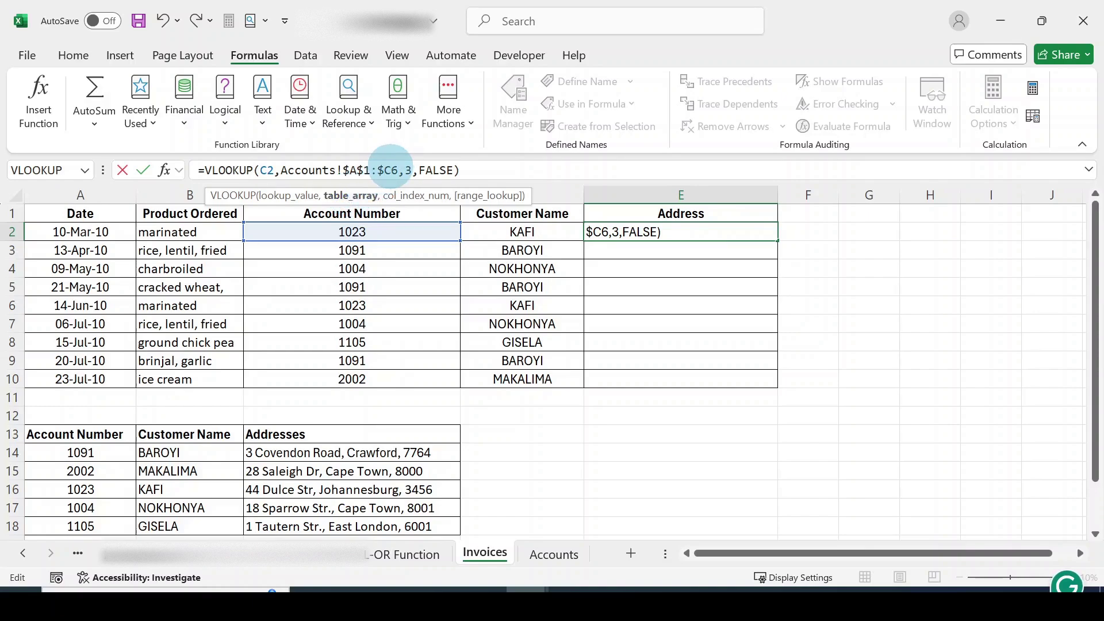
text($)
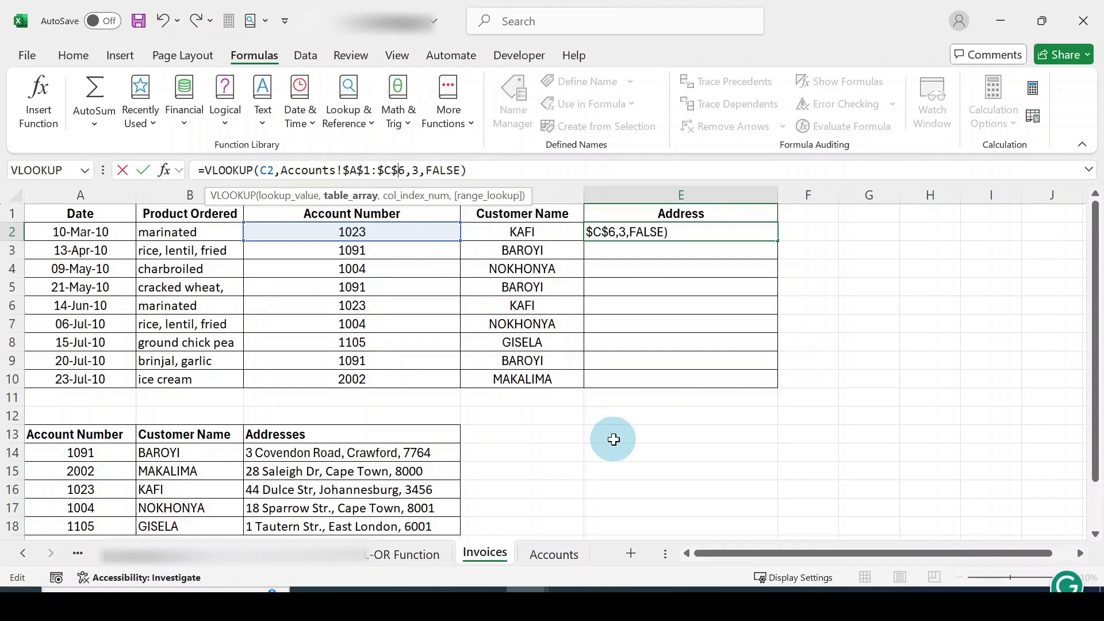
key(Return)
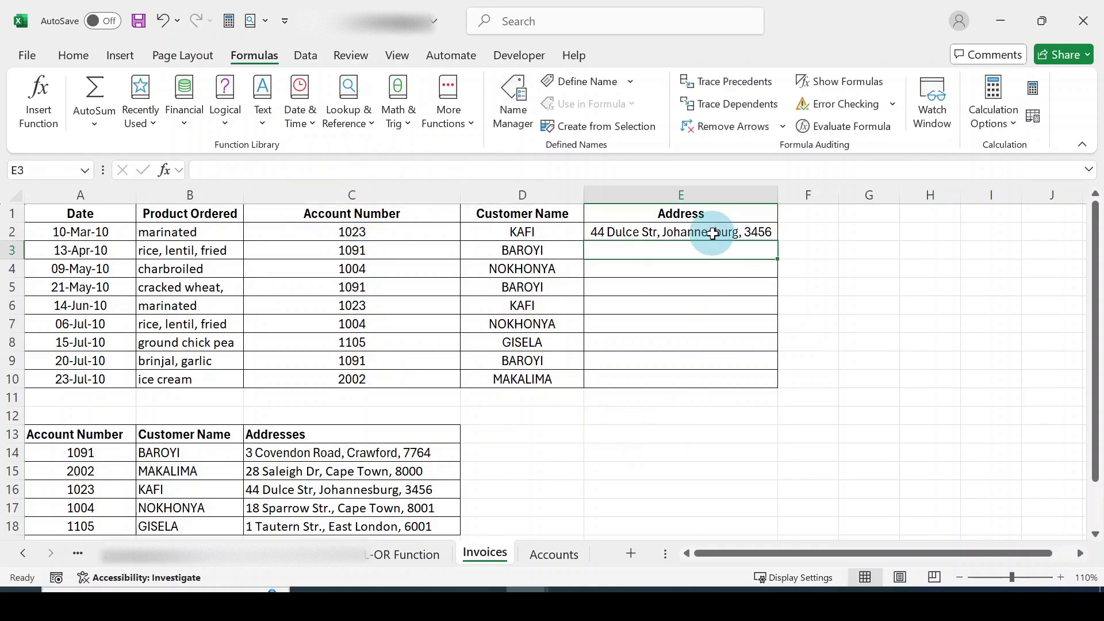
- Fill the E2 formula with the absolute table array down through E10 and inspect the formula in E10
click(713, 233)
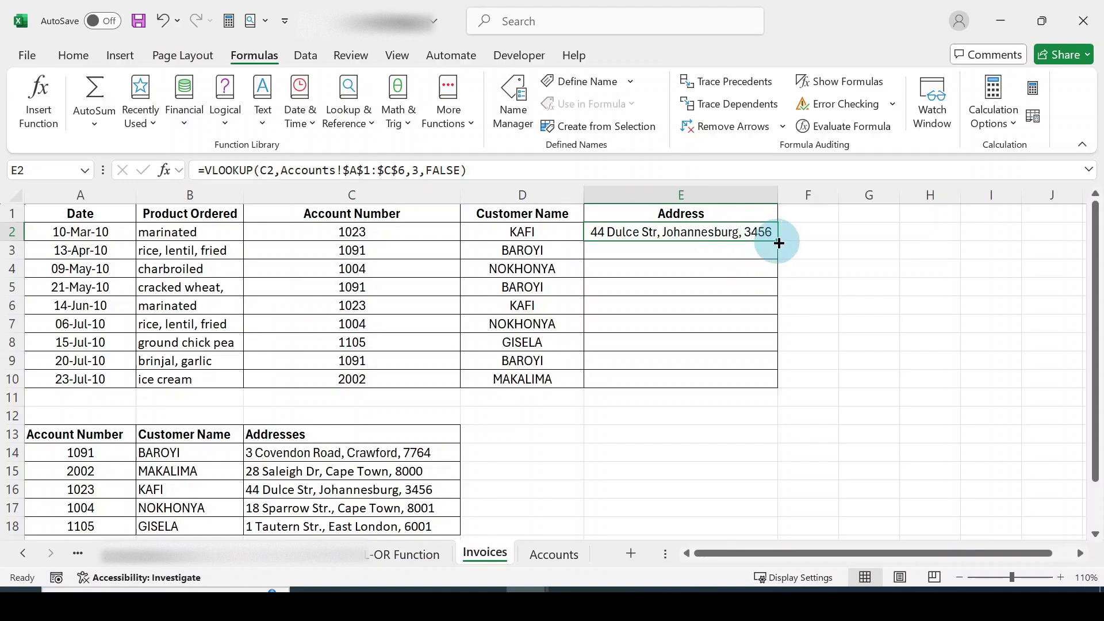
drag(779, 243, 780, 386)
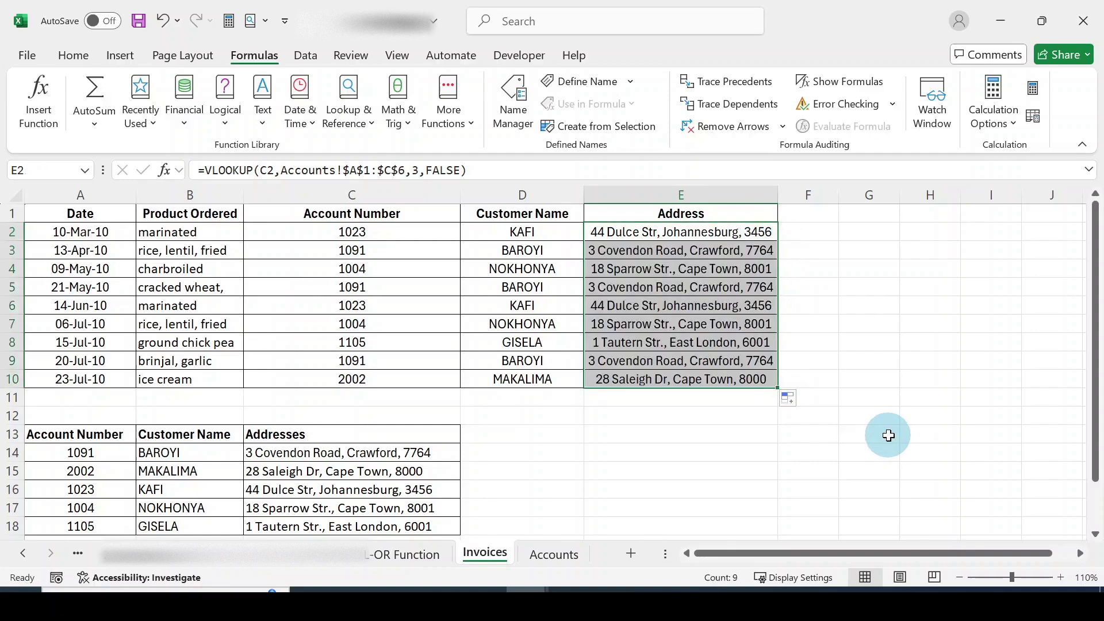
click(713, 382)
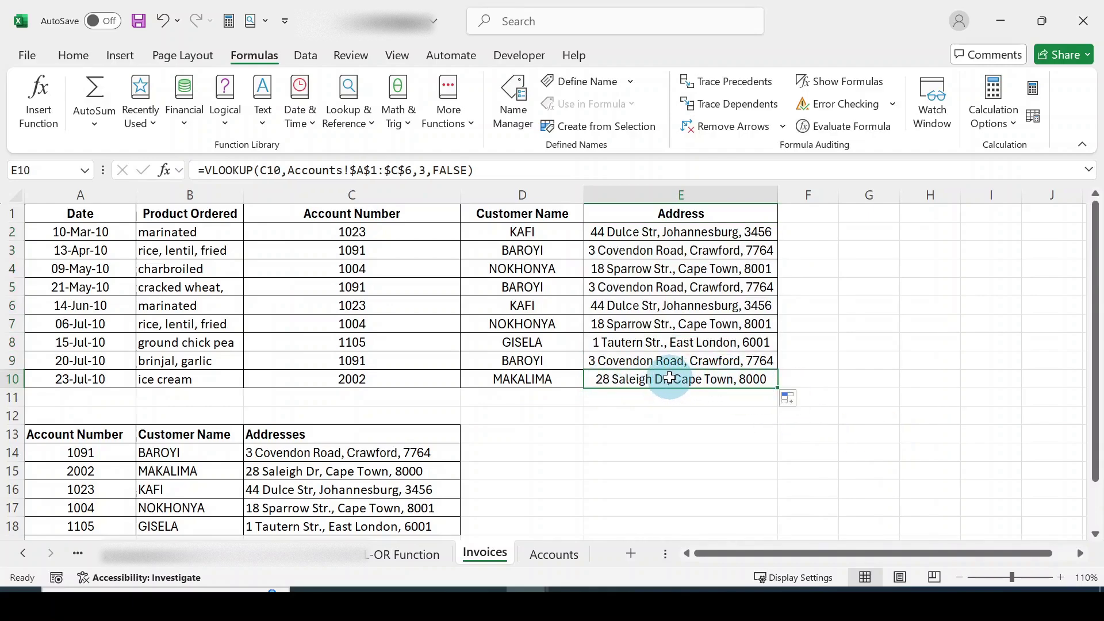
- Compare the customer name and address in row 10 with the matching account rows on the Invoices and Accounts sheets
click(507, 384)
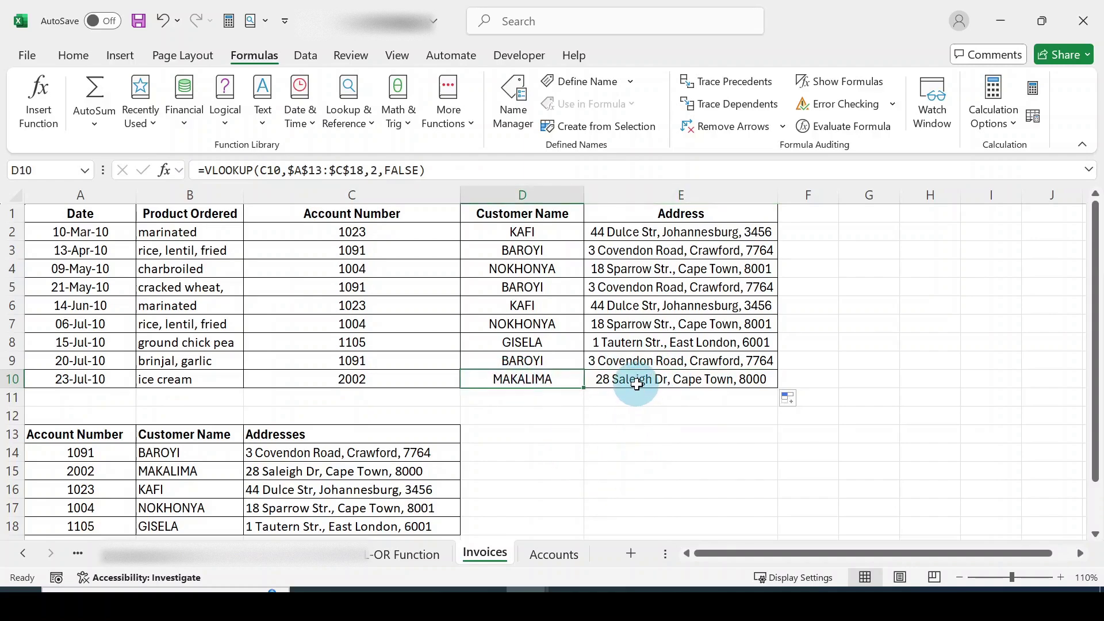
click(637, 380)
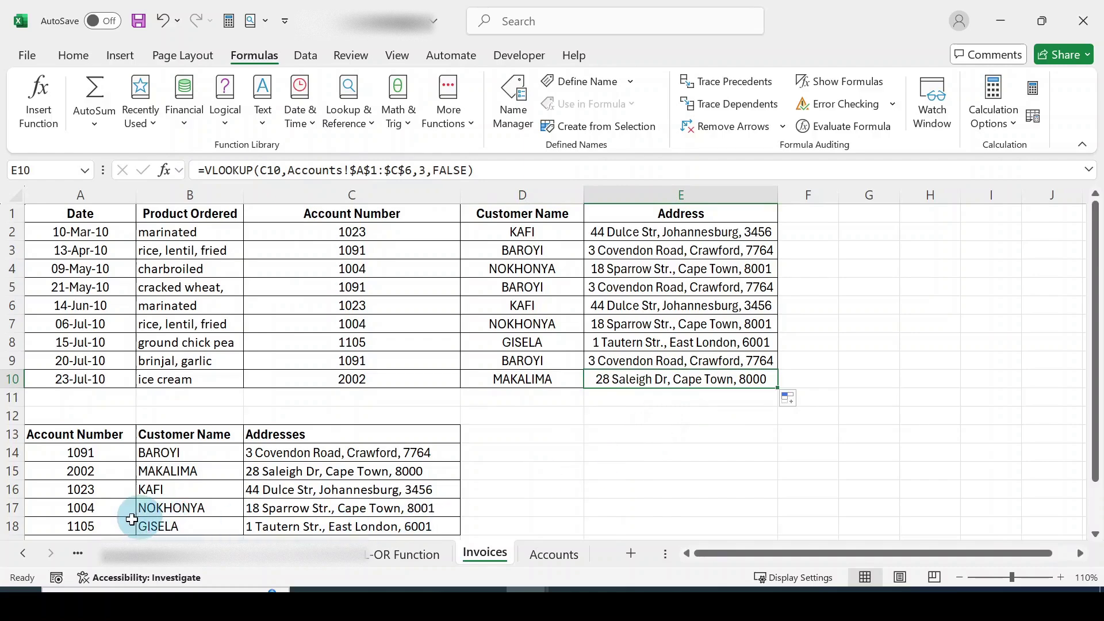
click(172, 472)
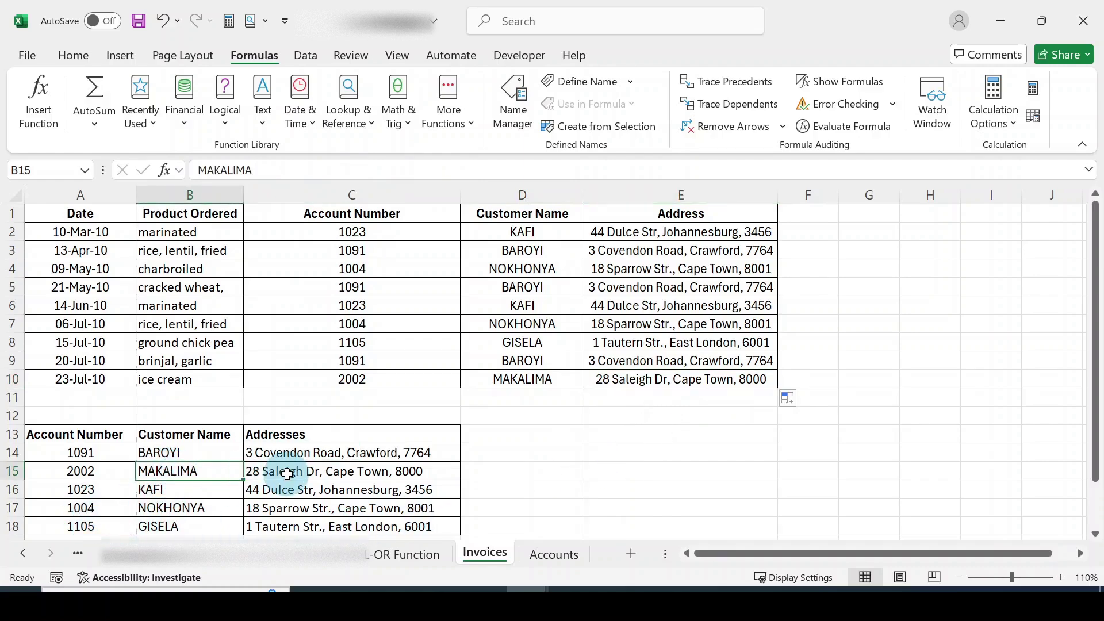
click(286, 476)
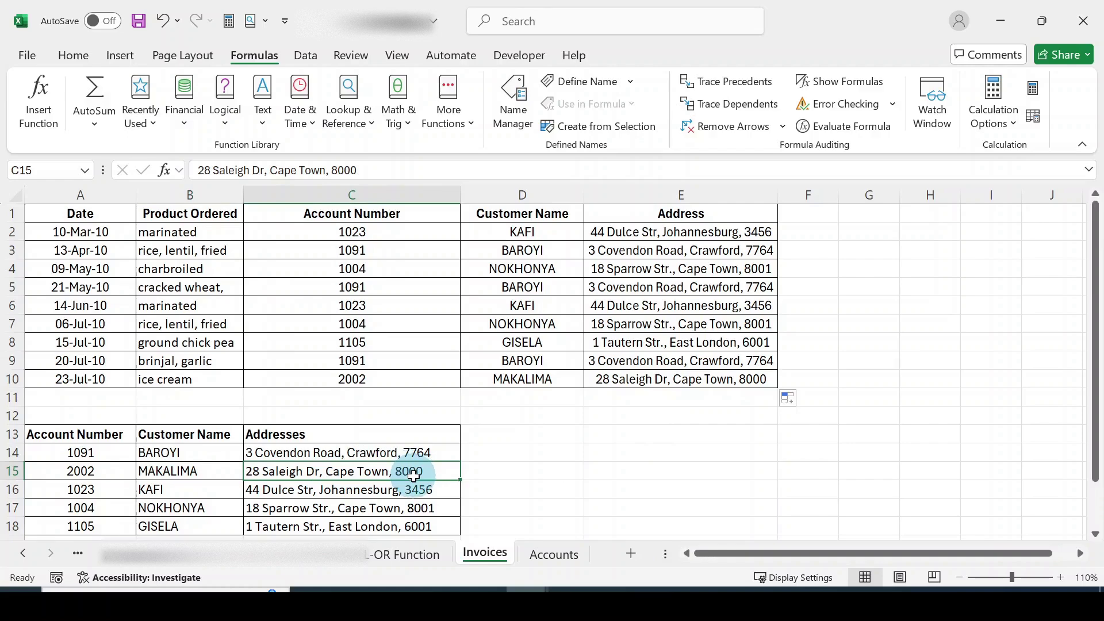
click(551, 555)
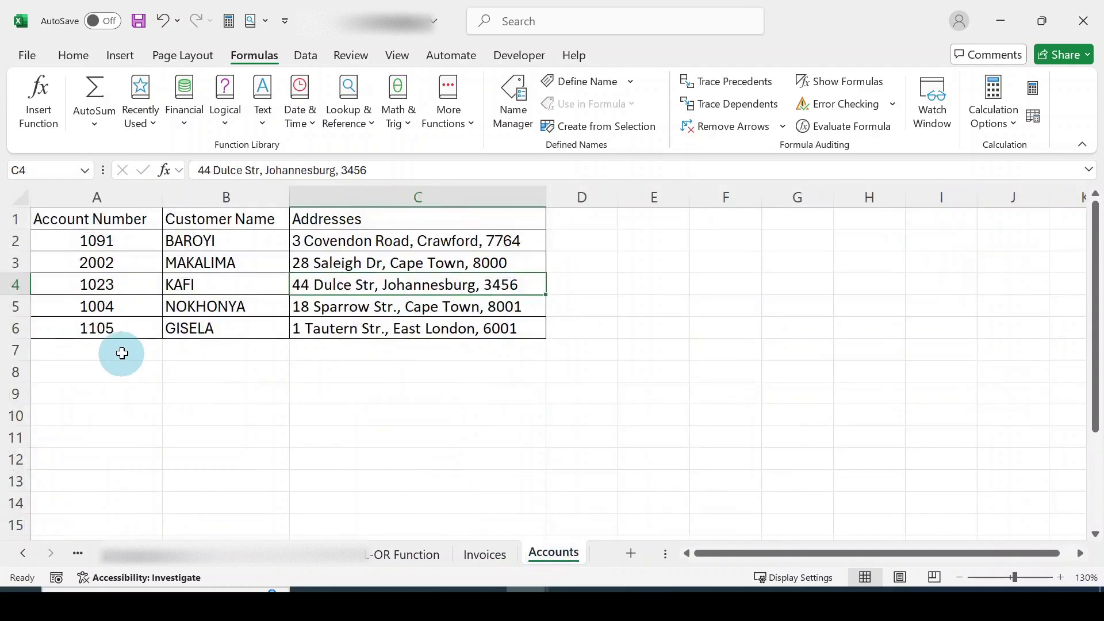
click(192, 257)
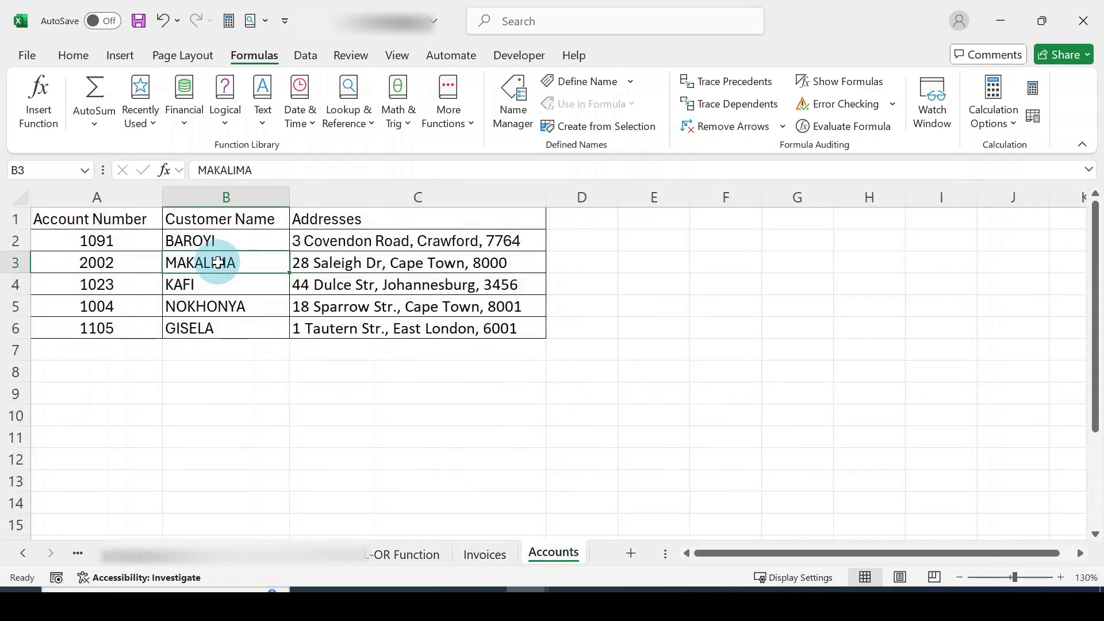
click(366, 262)
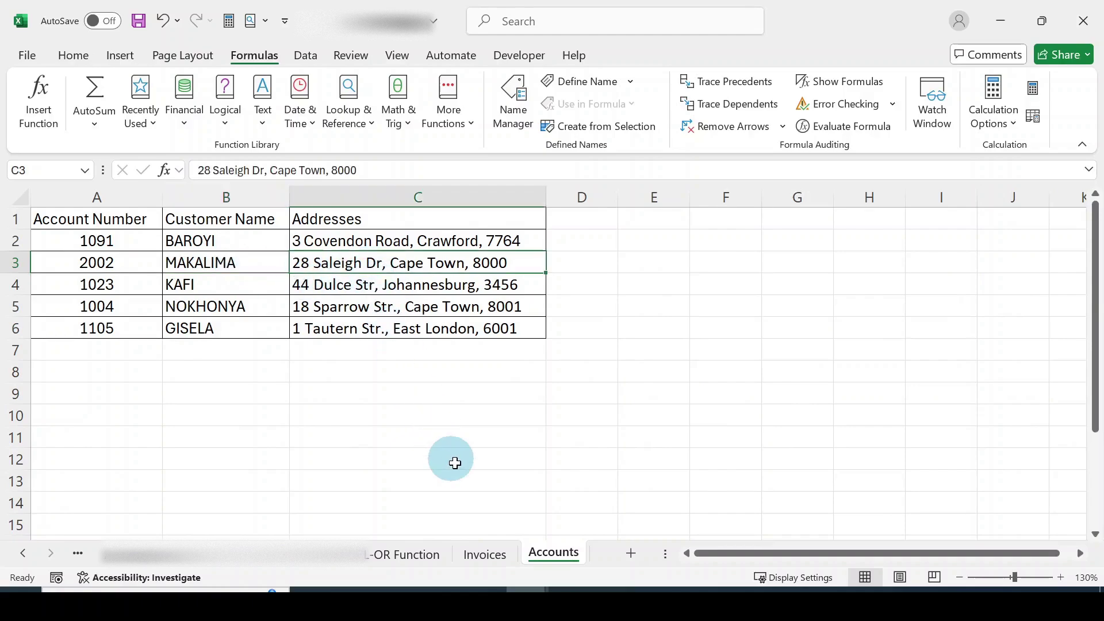
click(485, 554)
click(743, 451)
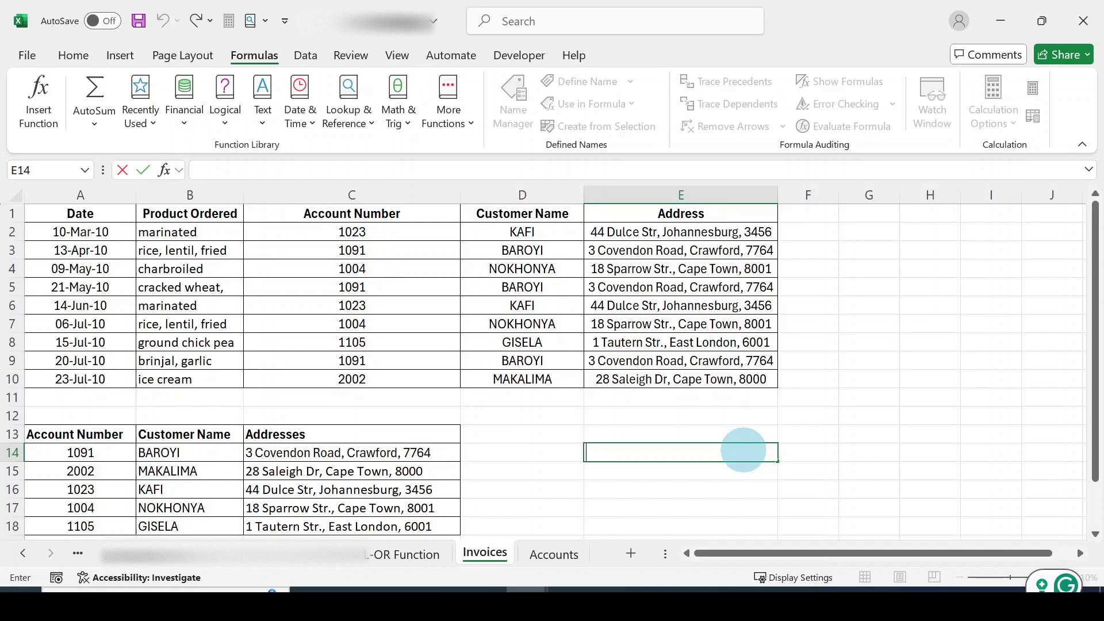
click(821, 382)
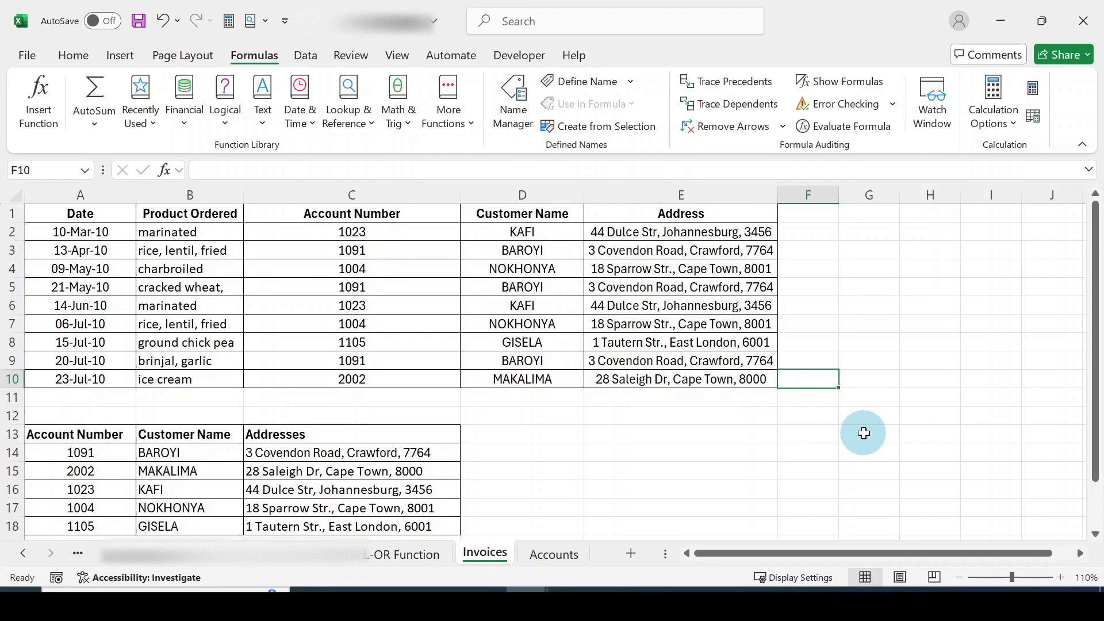
click(881, 360)
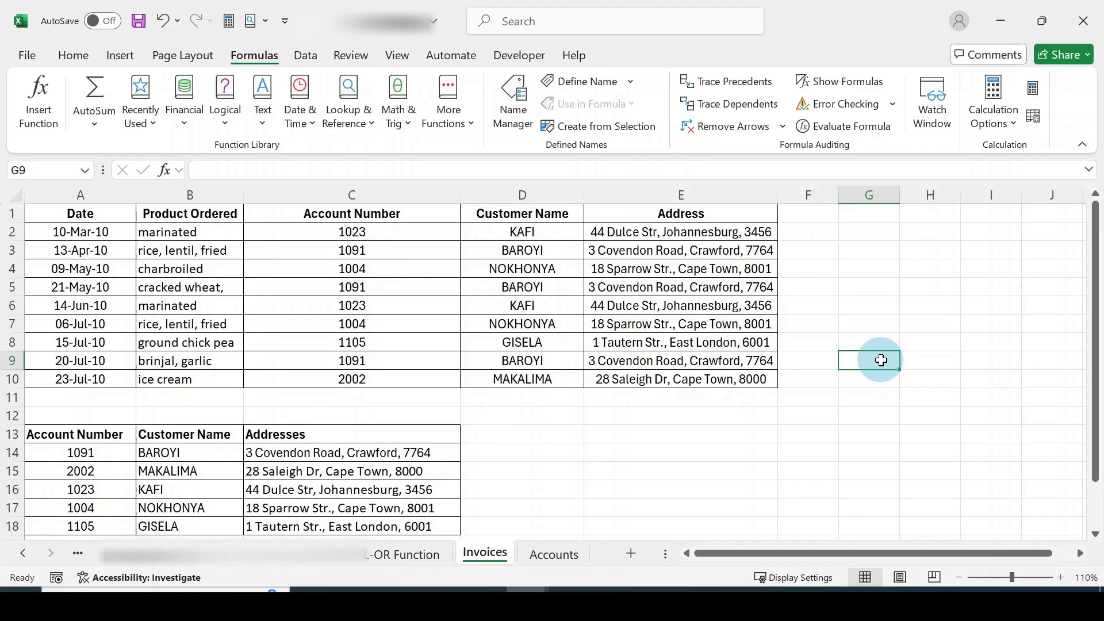
click(880, 323)
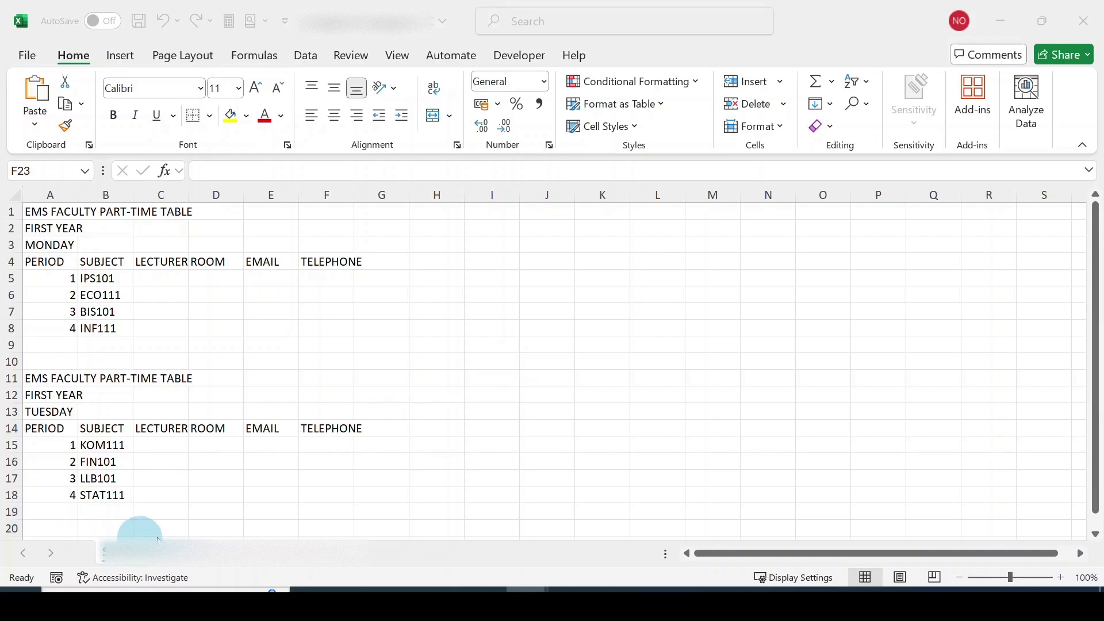
click(192, 553)
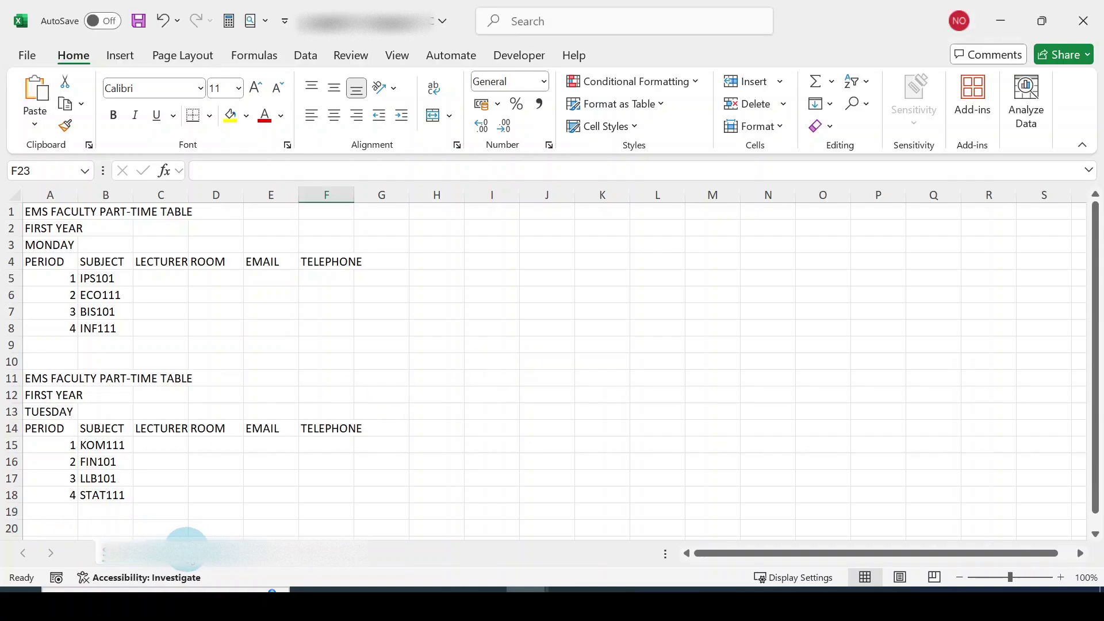
click(187, 549)
click(130, 553)
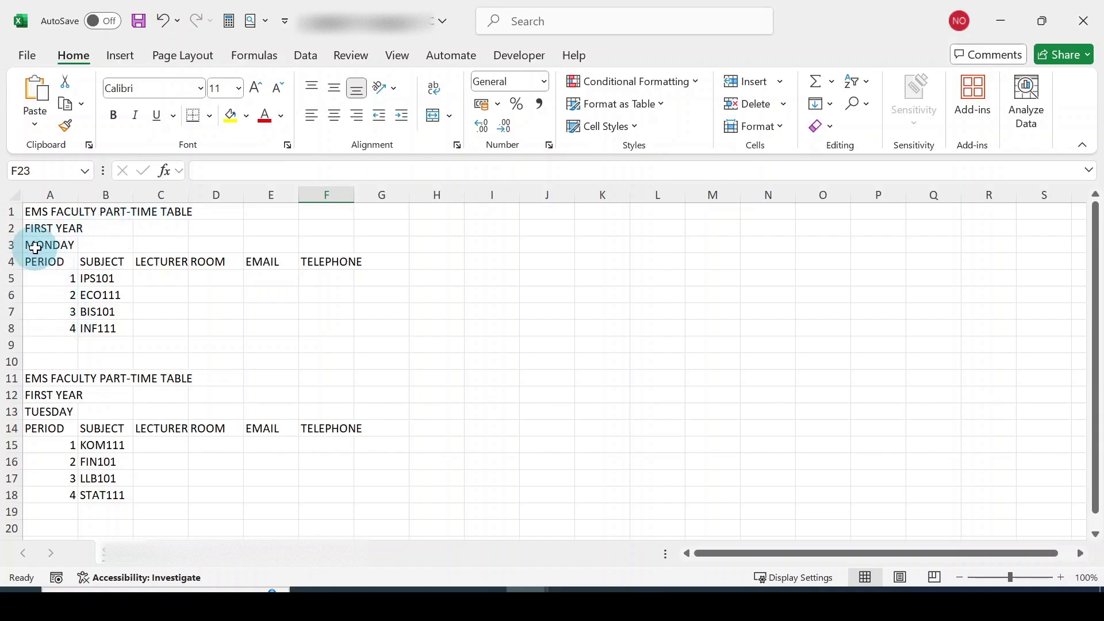
- Review the Monday timetable's periods and subjects and the Lecturer, Room, Email and Telephone cells beside them
drag(43, 260, 339, 310)
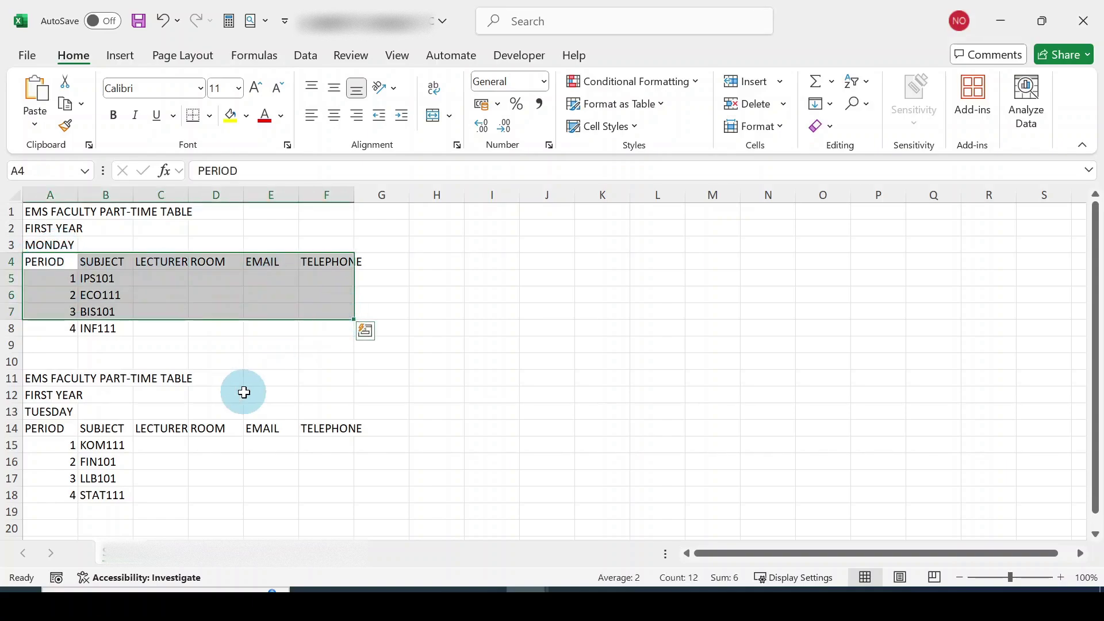
click(158, 297)
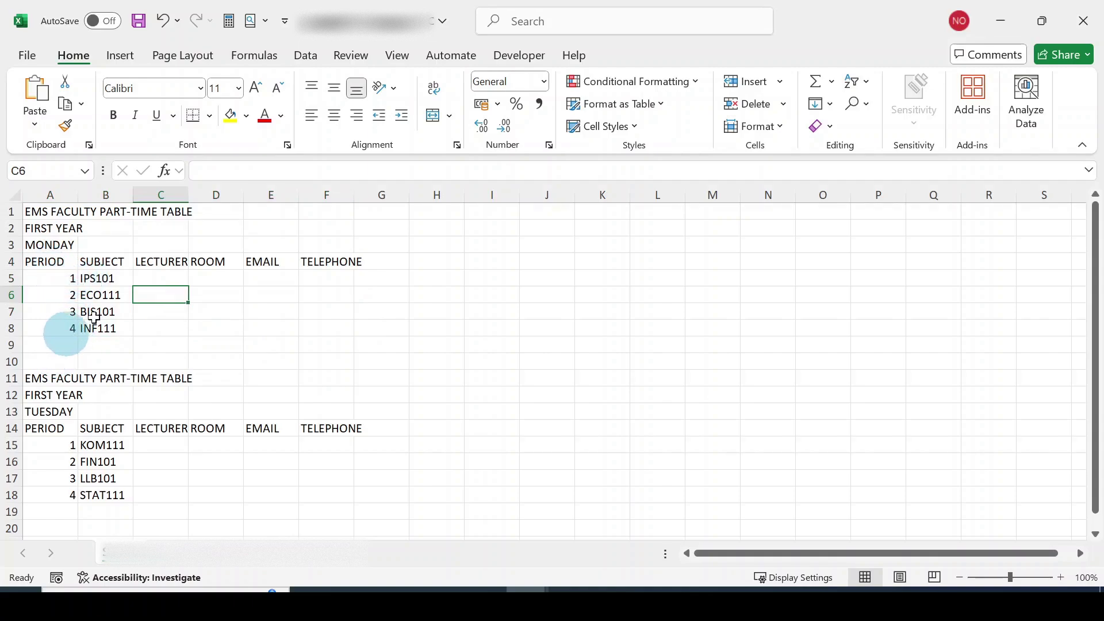
drag(111, 285, 113, 324)
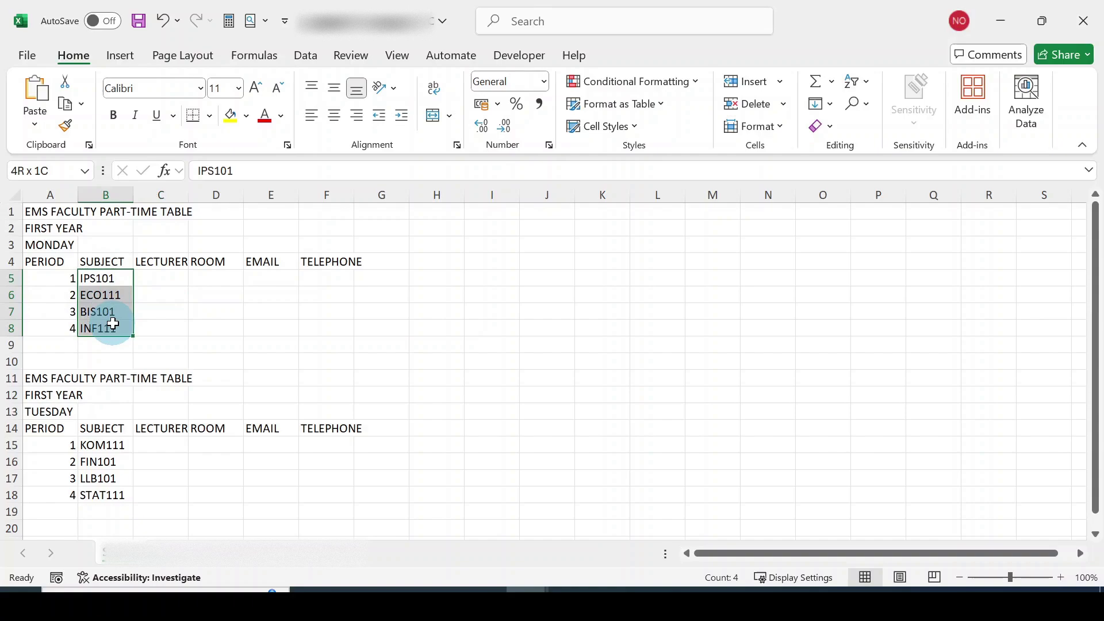
drag(160, 280, 164, 324)
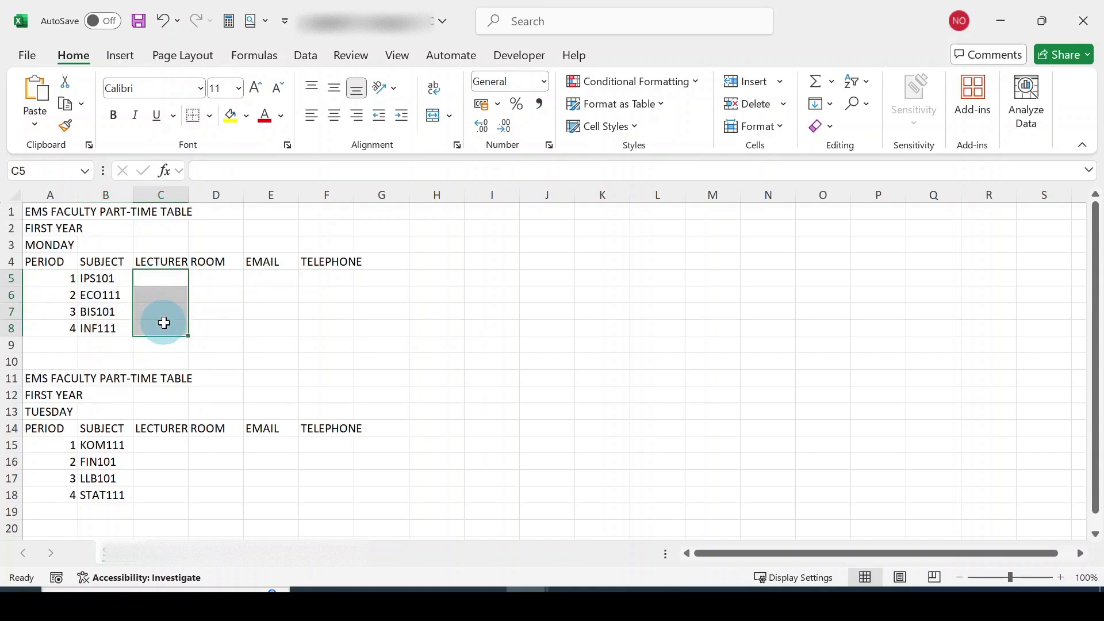
drag(222, 278, 228, 329)
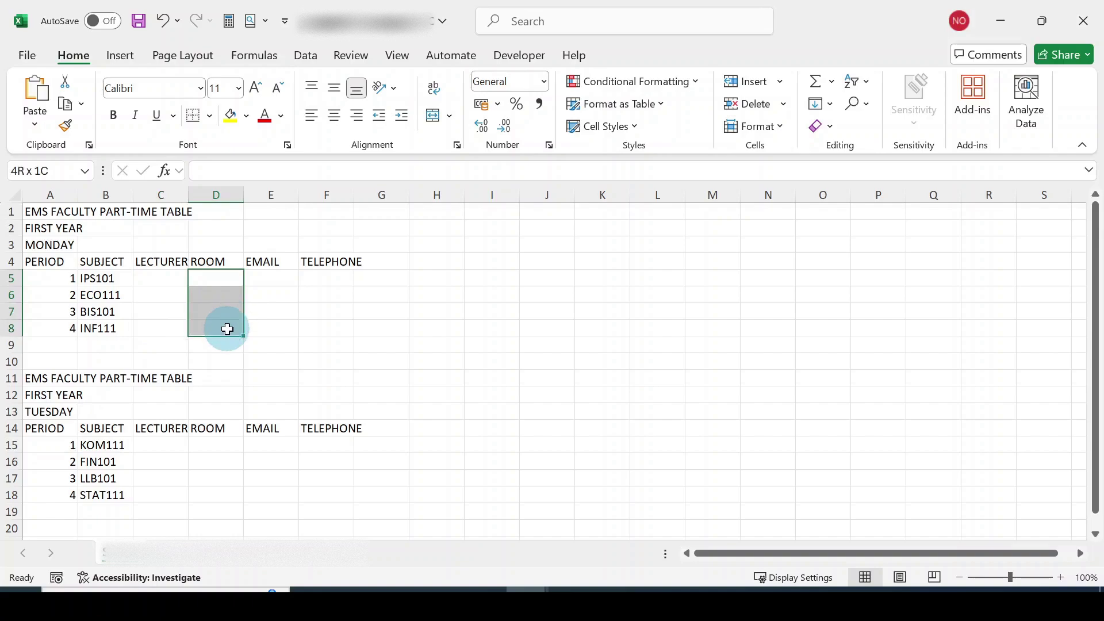
drag(274, 280, 272, 329)
drag(315, 283, 320, 341)
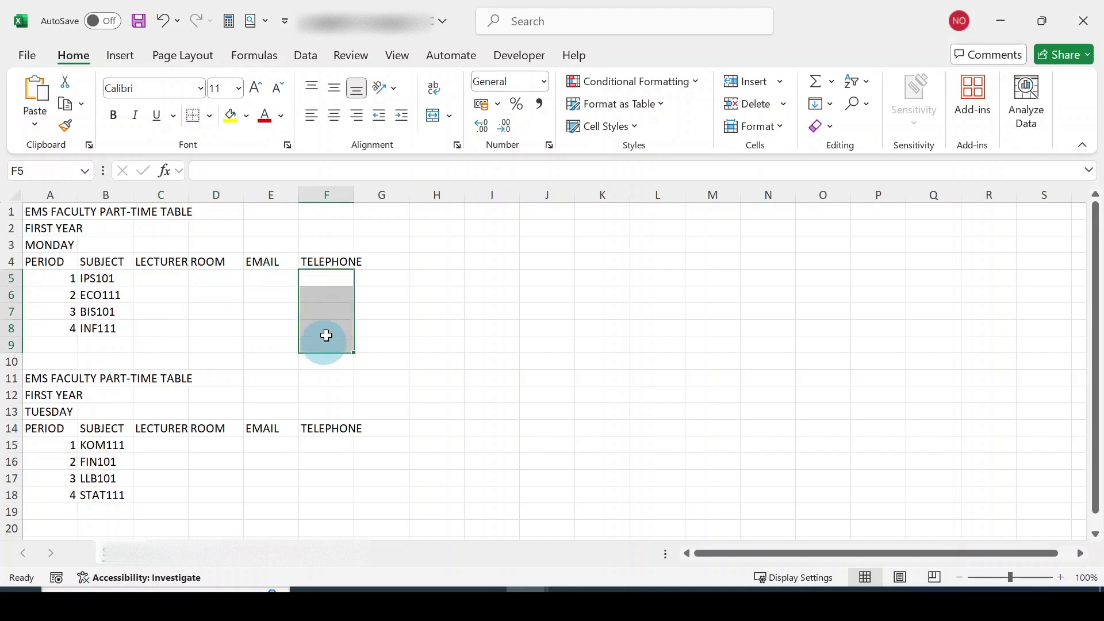
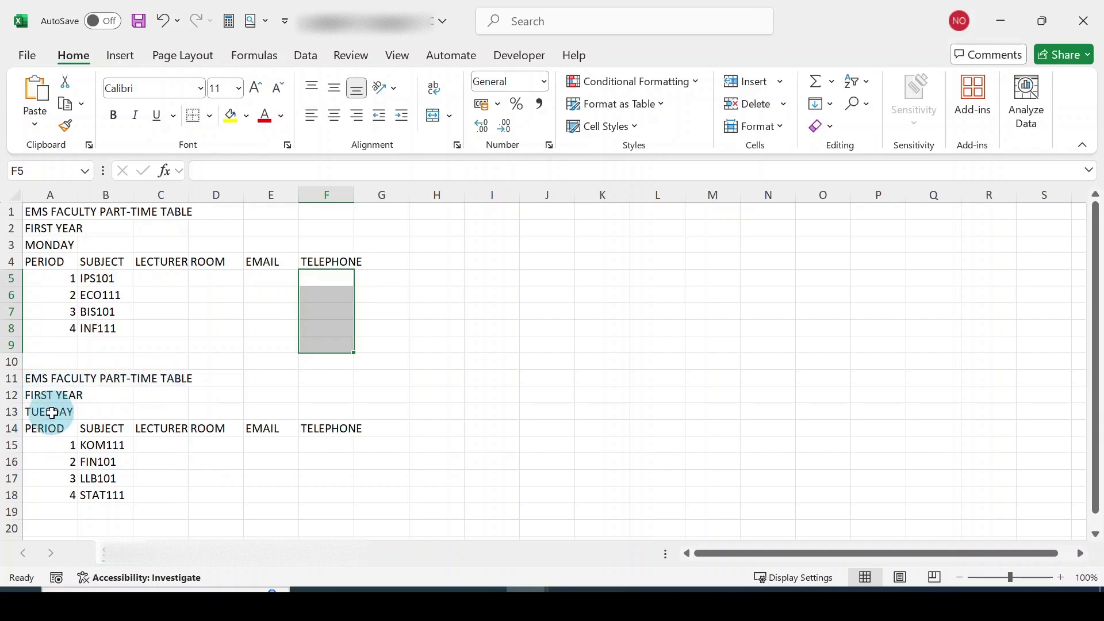
- Review the Tuesday timetable's periods, subjects and the Lecturer to Telephone cells in C15:F18
click(52, 412)
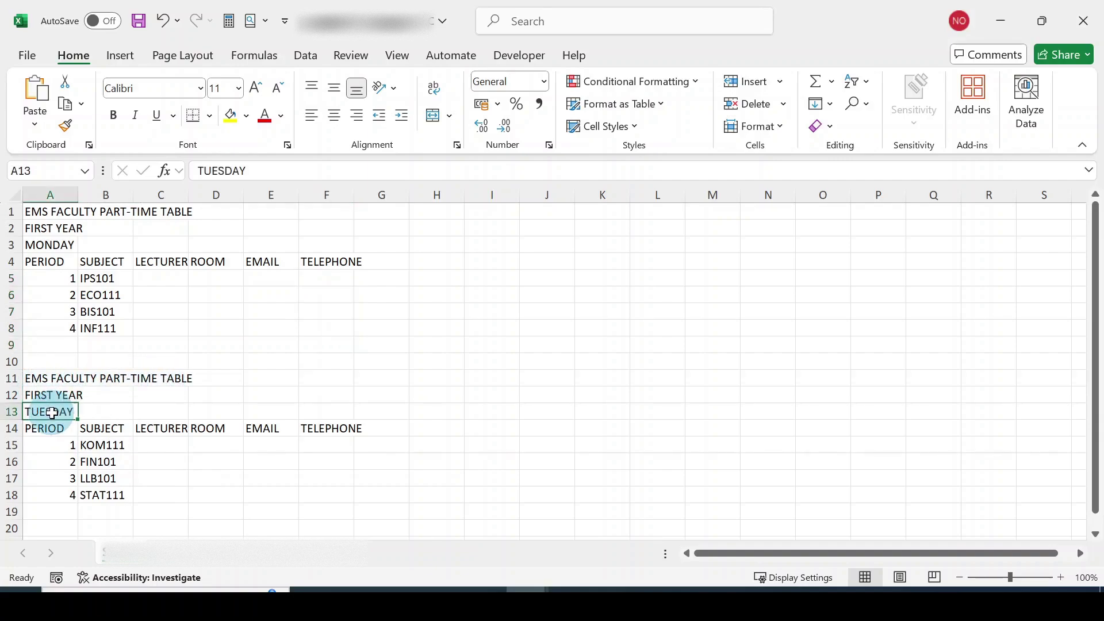
drag(47, 447, 55, 495)
drag(109, 448, 108, 495)
drag(171, 444, 165, 490)
drag(160, 452, 337, 491)
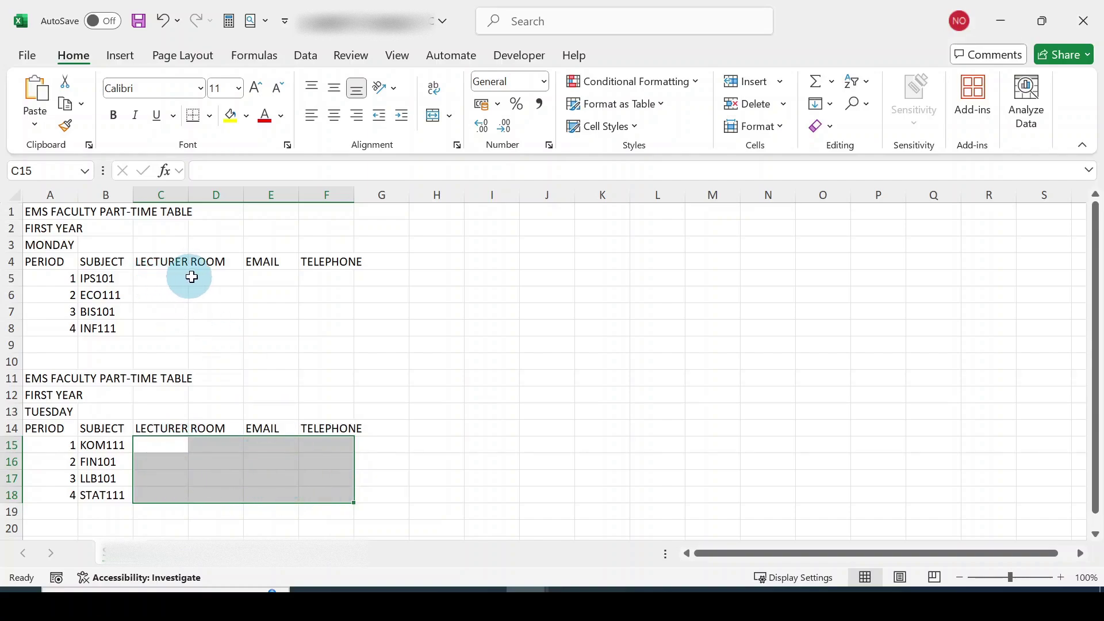
click(256, 299)
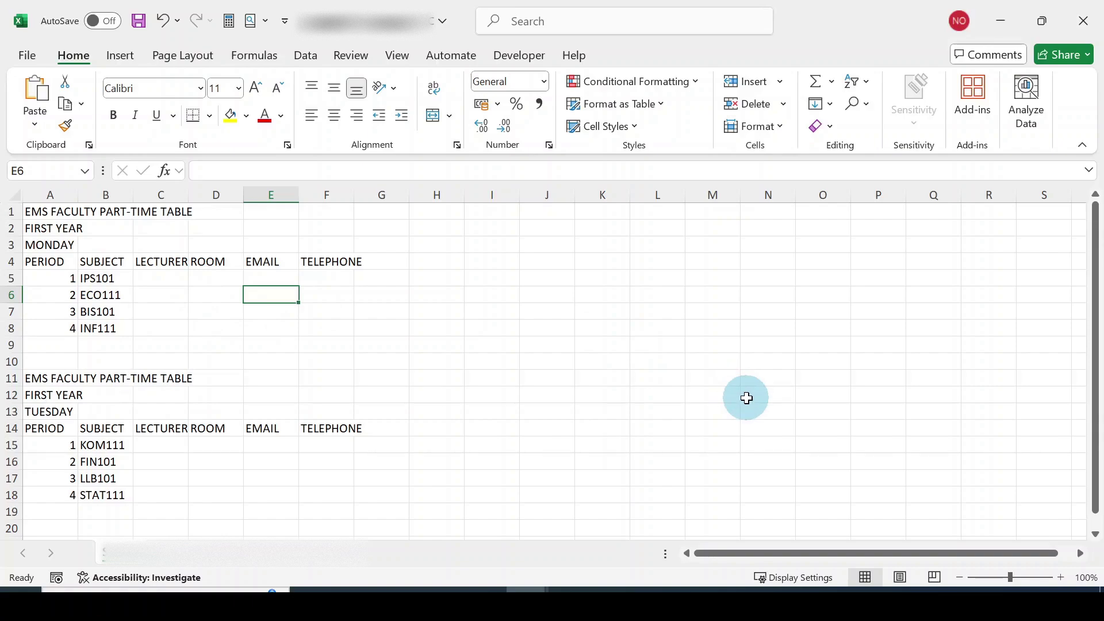
- Auto-fit the widths of the Telephone column F and the Lecturer column C to their contents
ctrl+scroll(456, 382, up, 1)
click(210, 309)
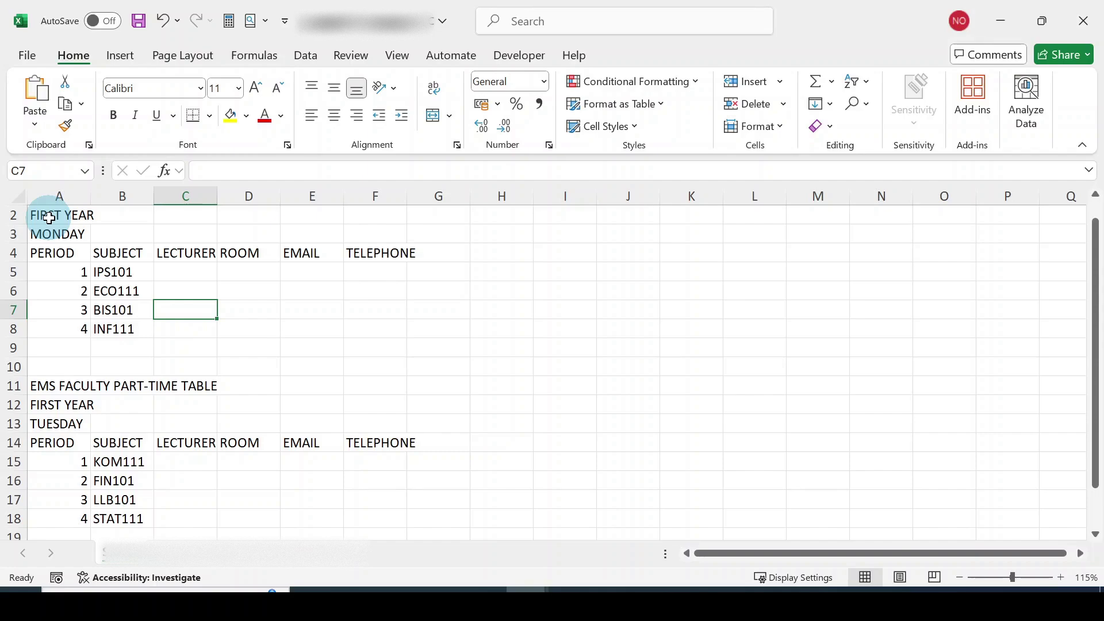
scroll(49, 218, up, 1)
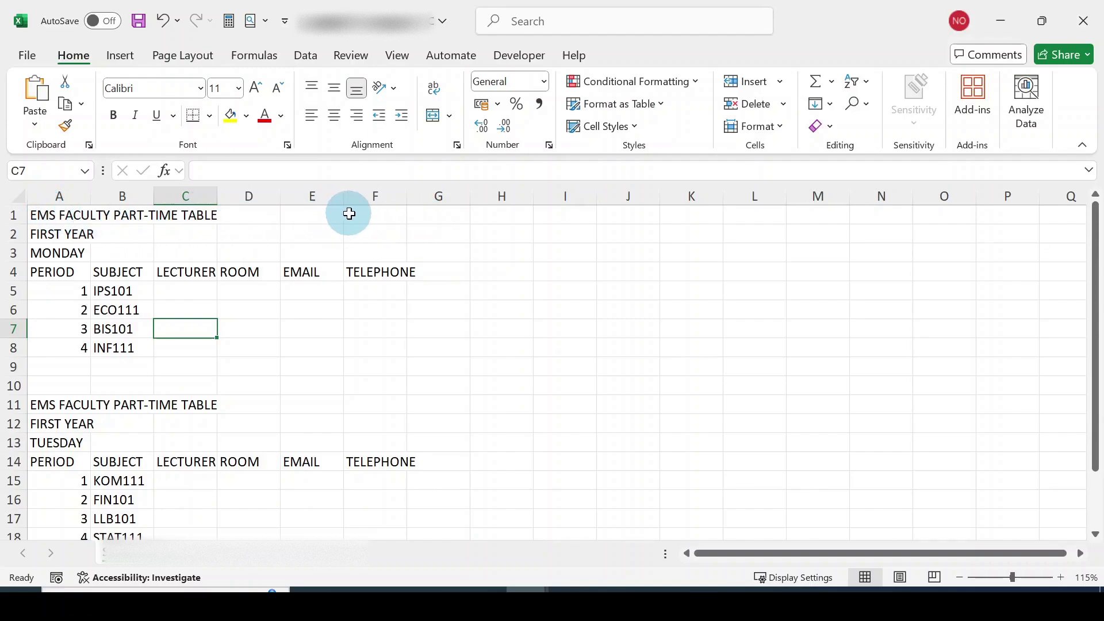
click(370, 197)
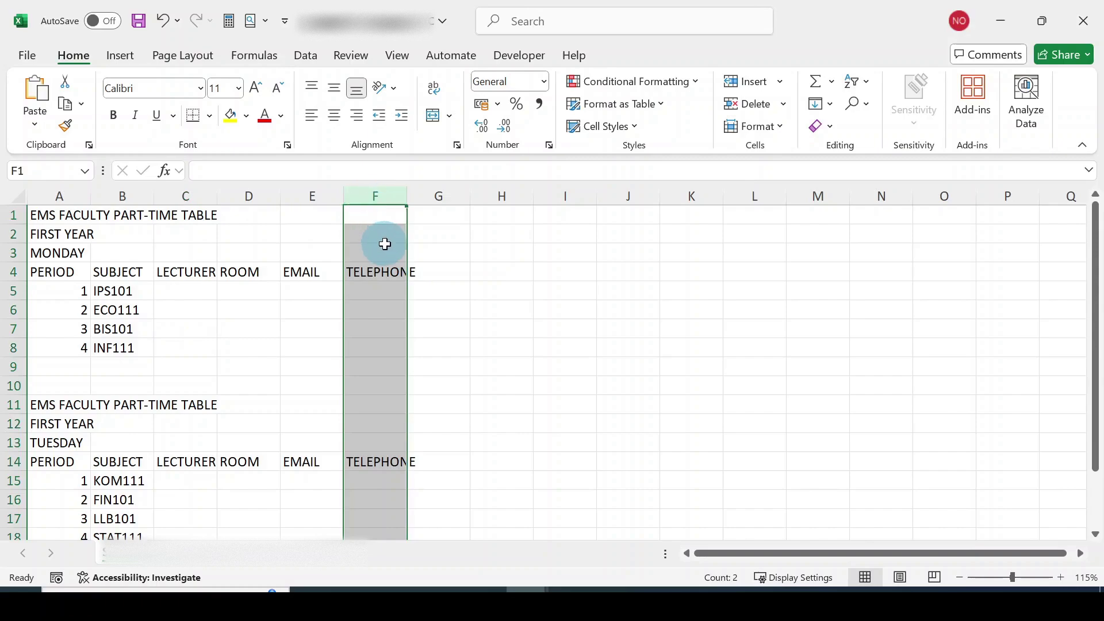
click(253, 215)
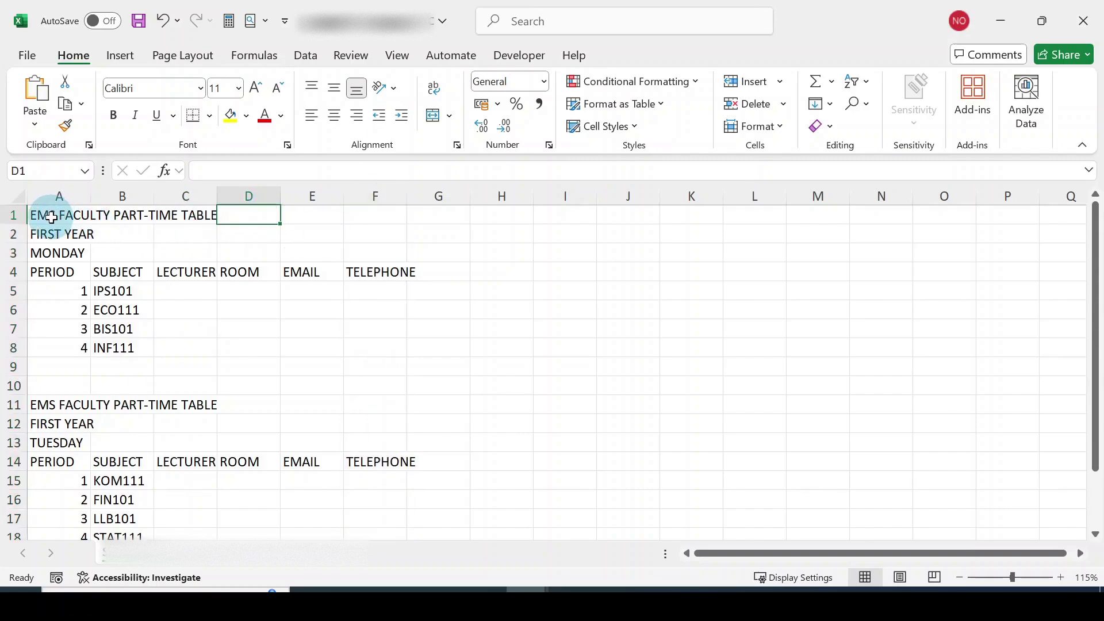
drag(49, 216, 387, 214)
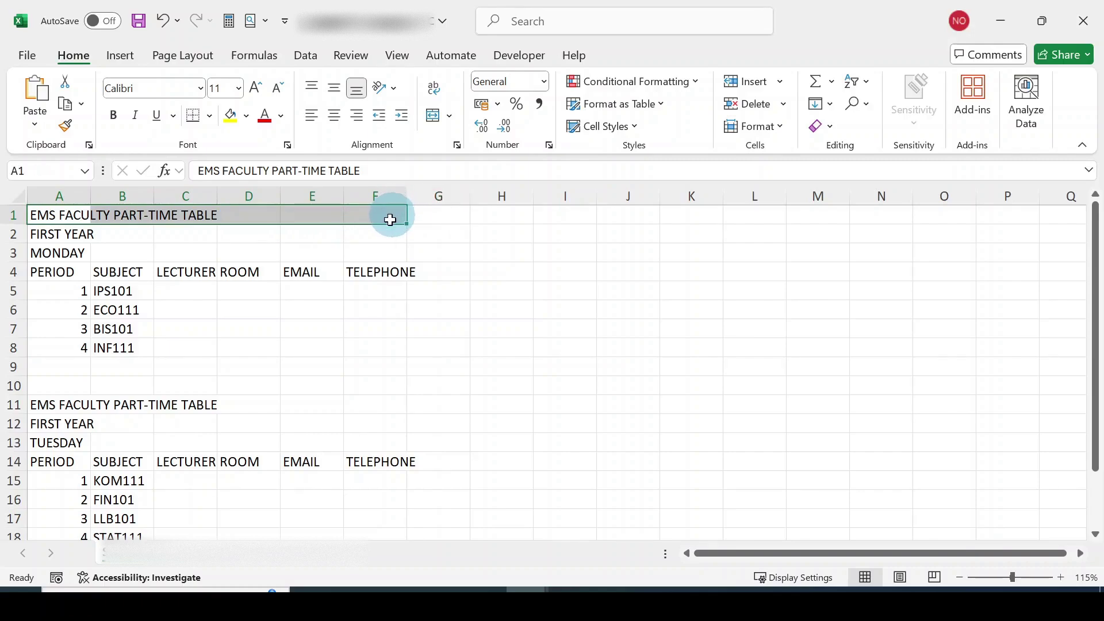
click(283, 329)
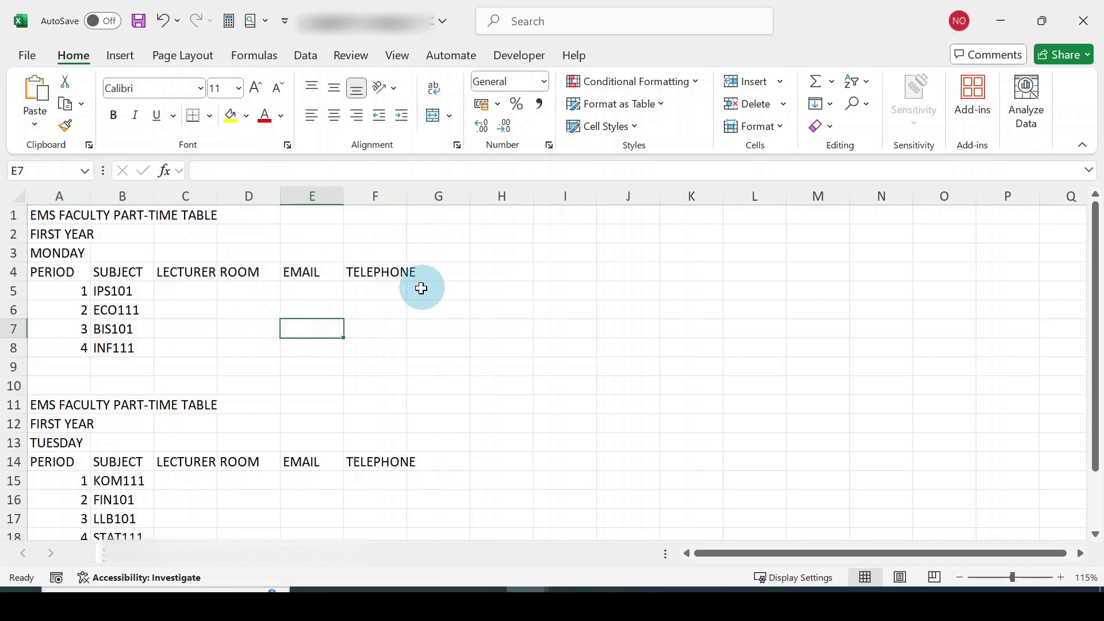
double_click(406, 197)
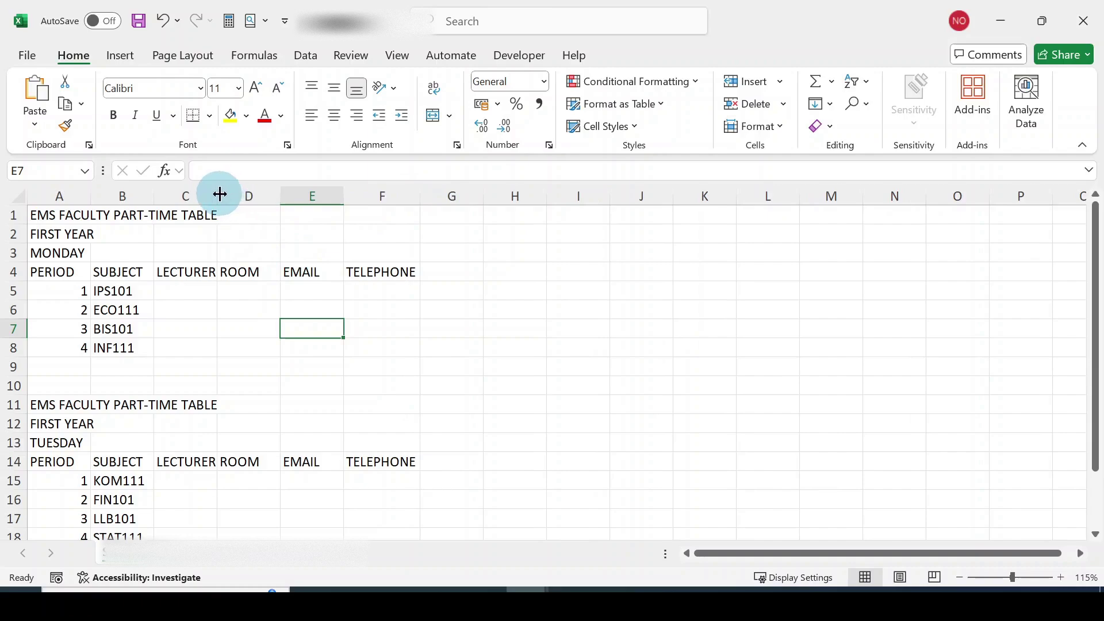
double_click(217, 194)
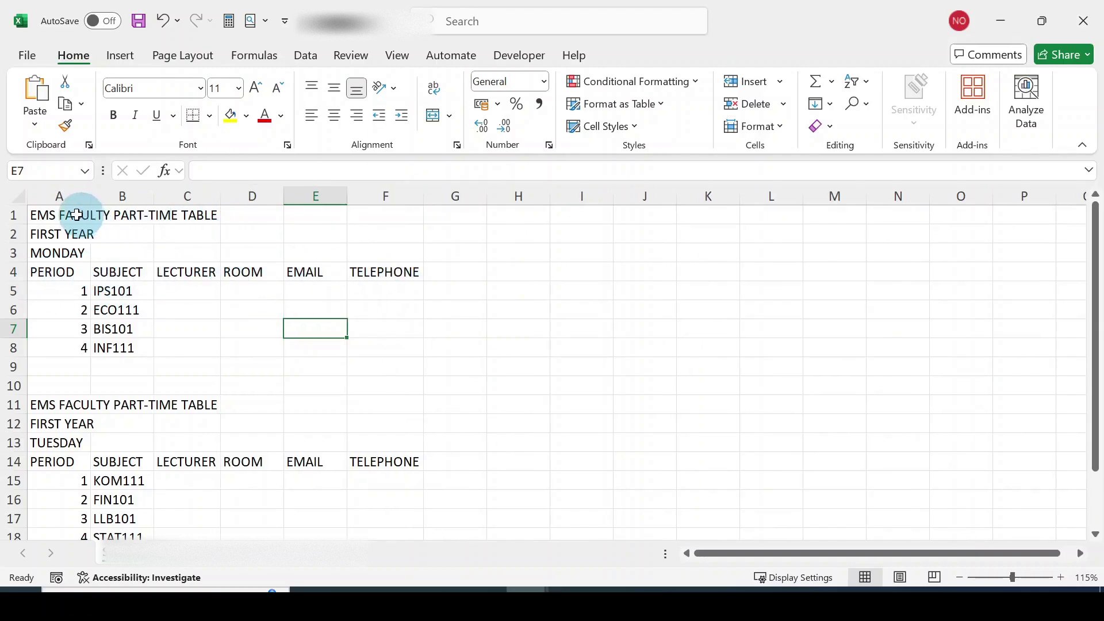
- Merge and center the first EMS FACULTY PART-TIME TABLE title across A1:F1
click(52, 215)
drag(92, 215, 368, 218)
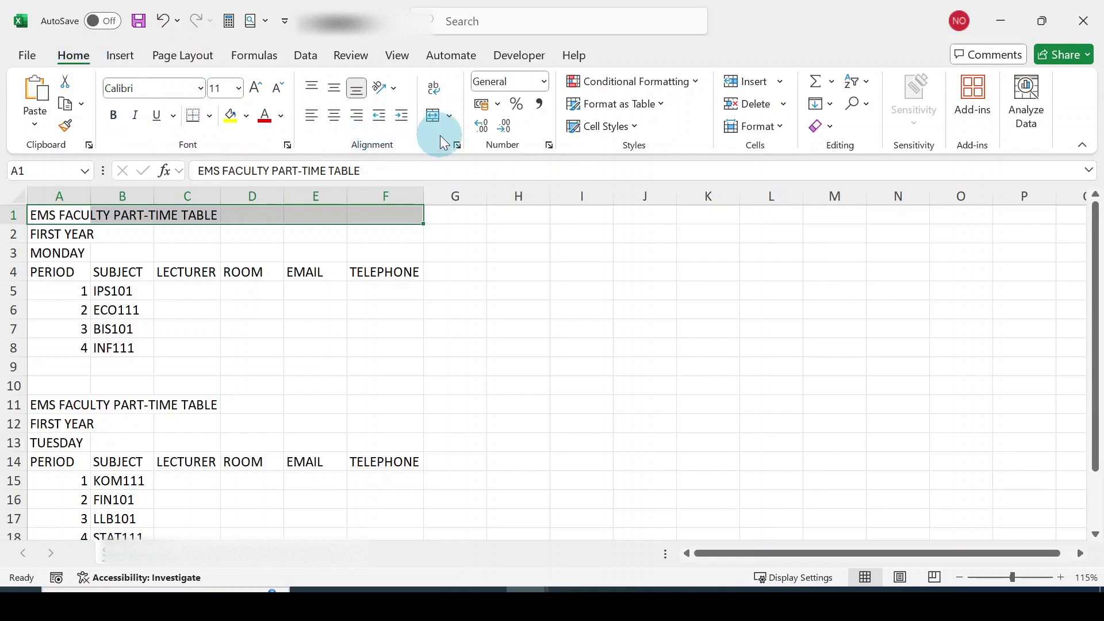
click(448, 117)
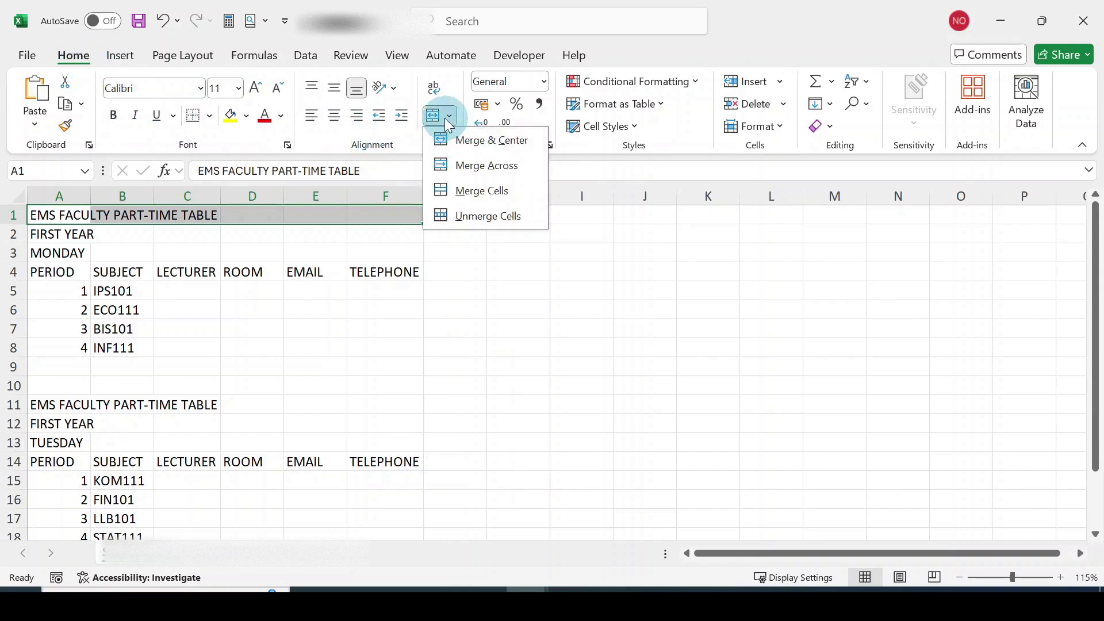
click(486, 146)
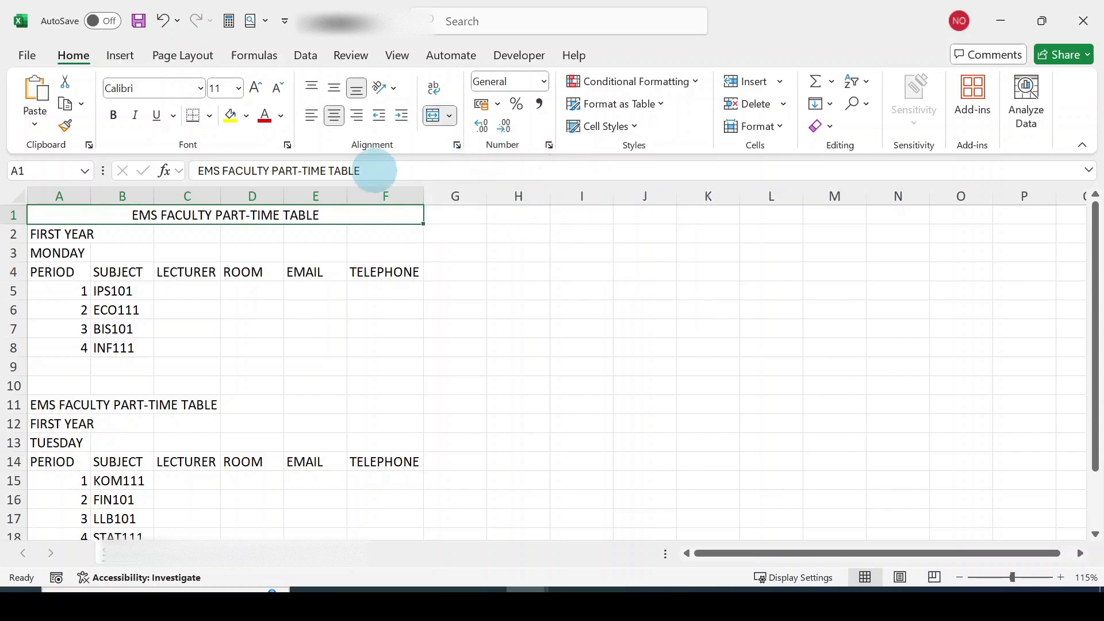
- Format the merged title in row 1 with the Algerian font at size 12
click(201, 89)
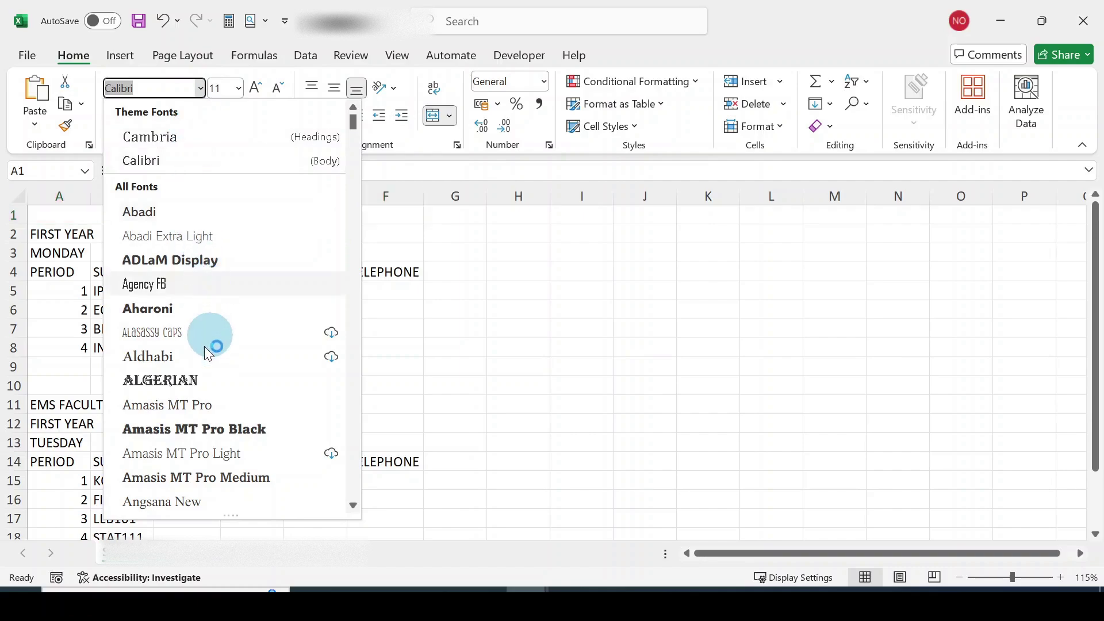
click(182, 378)
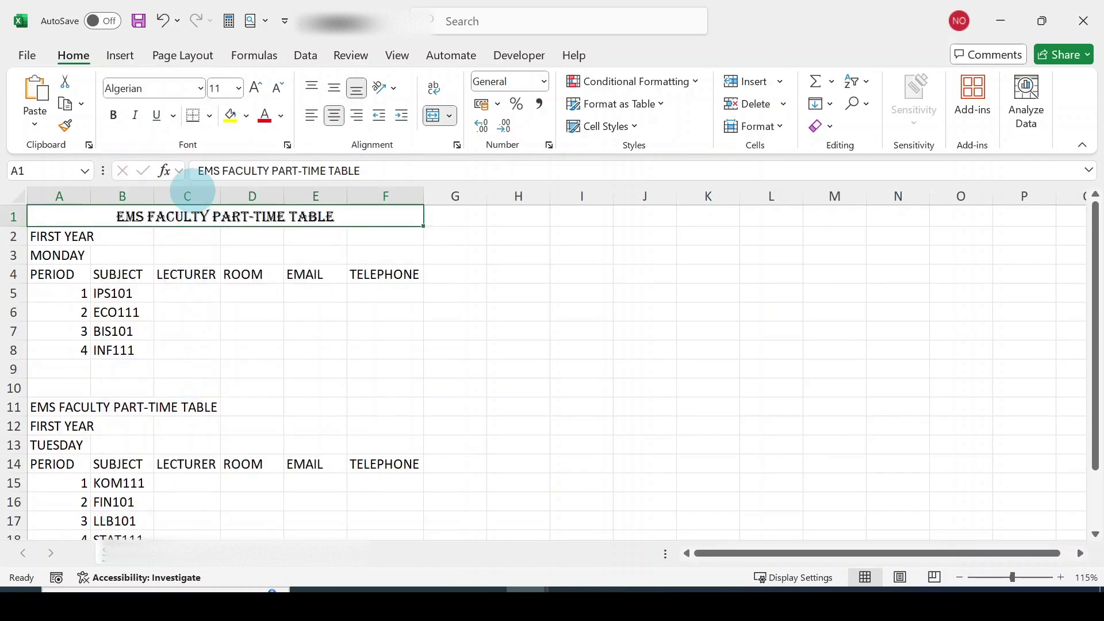
click(241, 91)
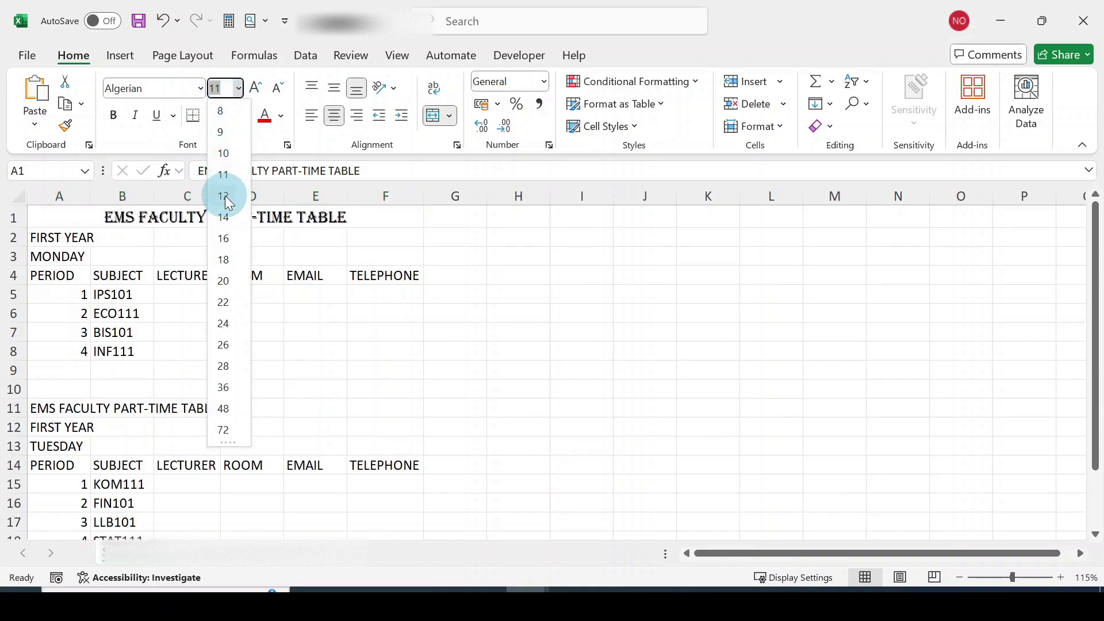
click(228, 198)
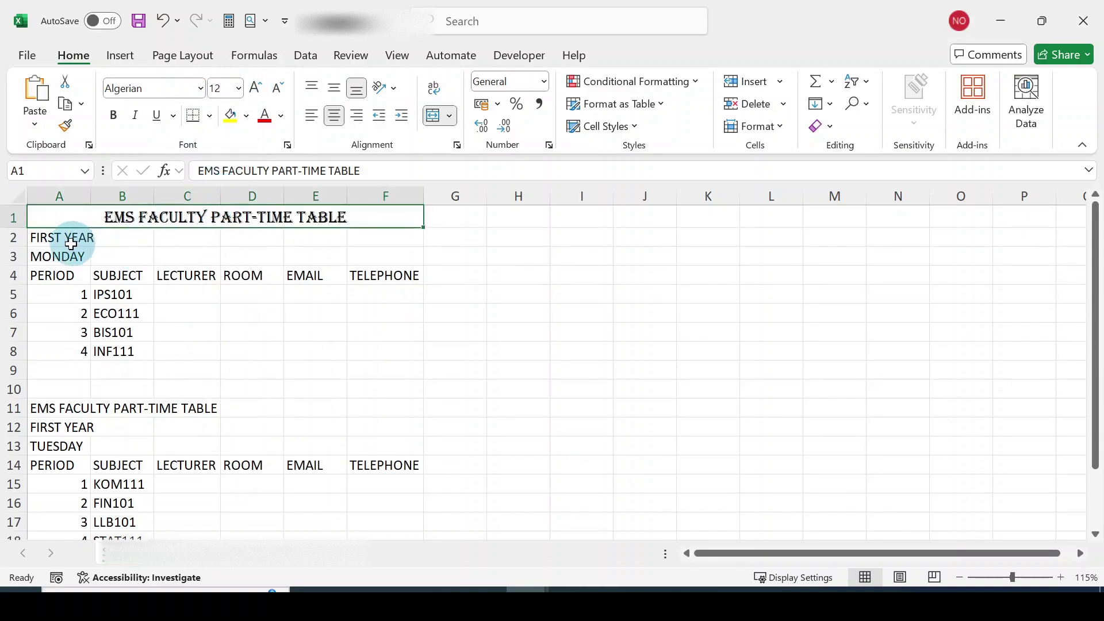
- Merge and center the FIRST YEAR heading across A2:F2 and make it bold
click(37, 240)
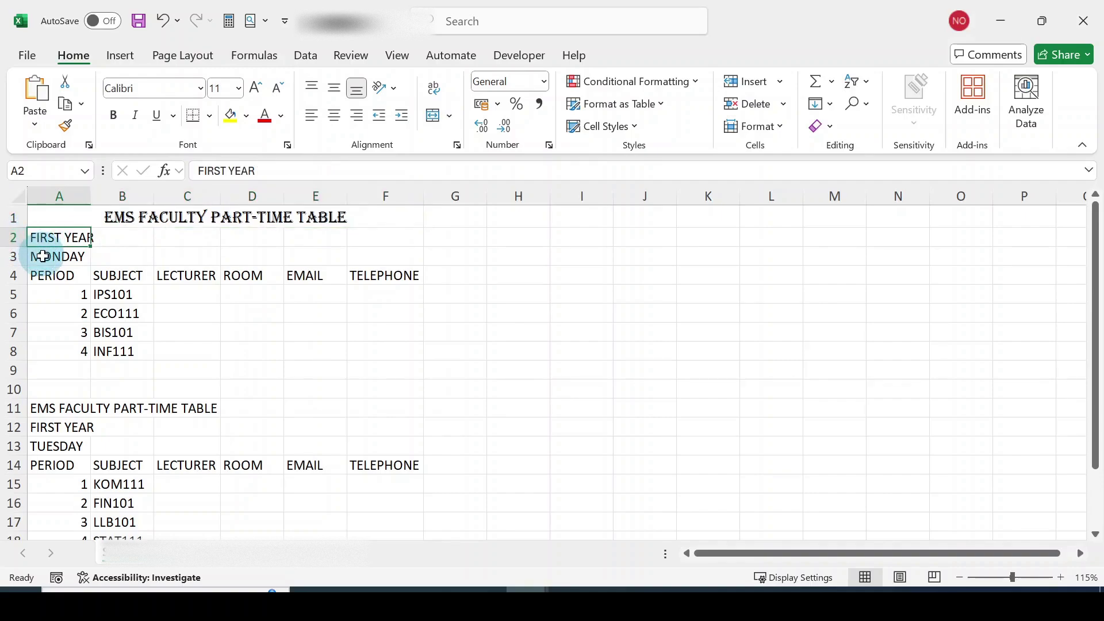
drag(38, 237, 376, 239)
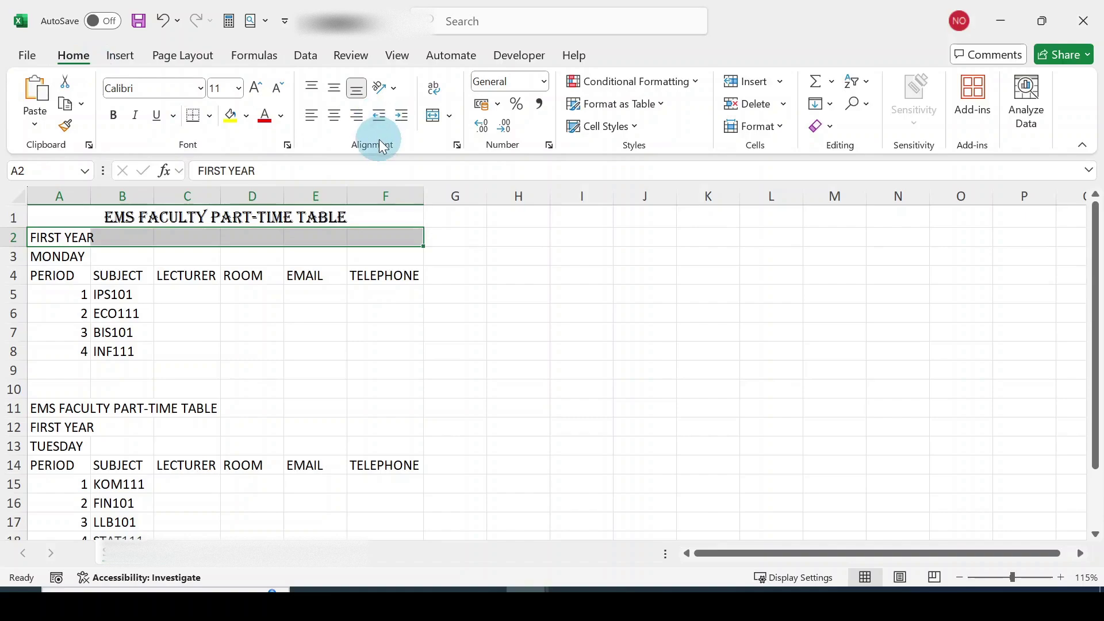
click(449, 119)
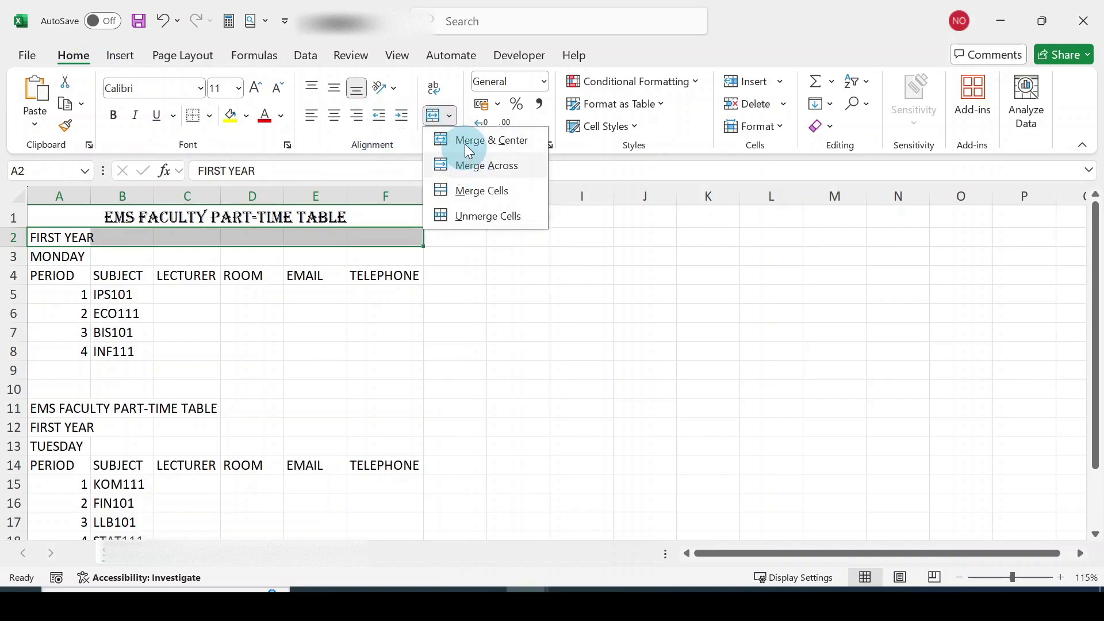
click(465, 144)
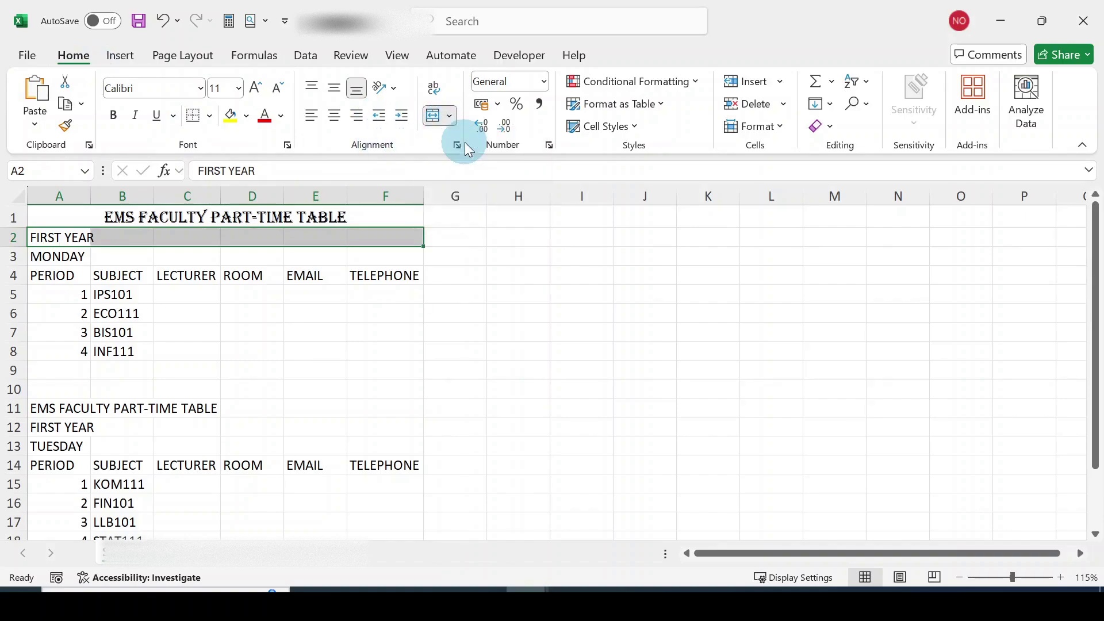
click(112, 116)
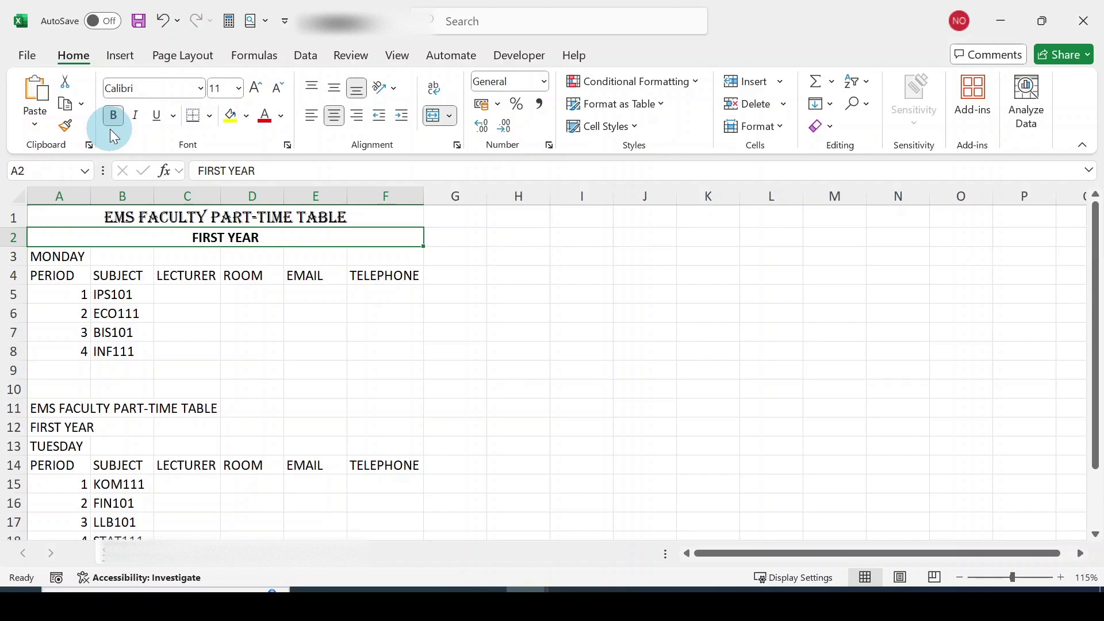
- Make the MONDAY heading bold and merge and center it across A3:F3
click(46, 260)
drag(54, 258, 382, 260)
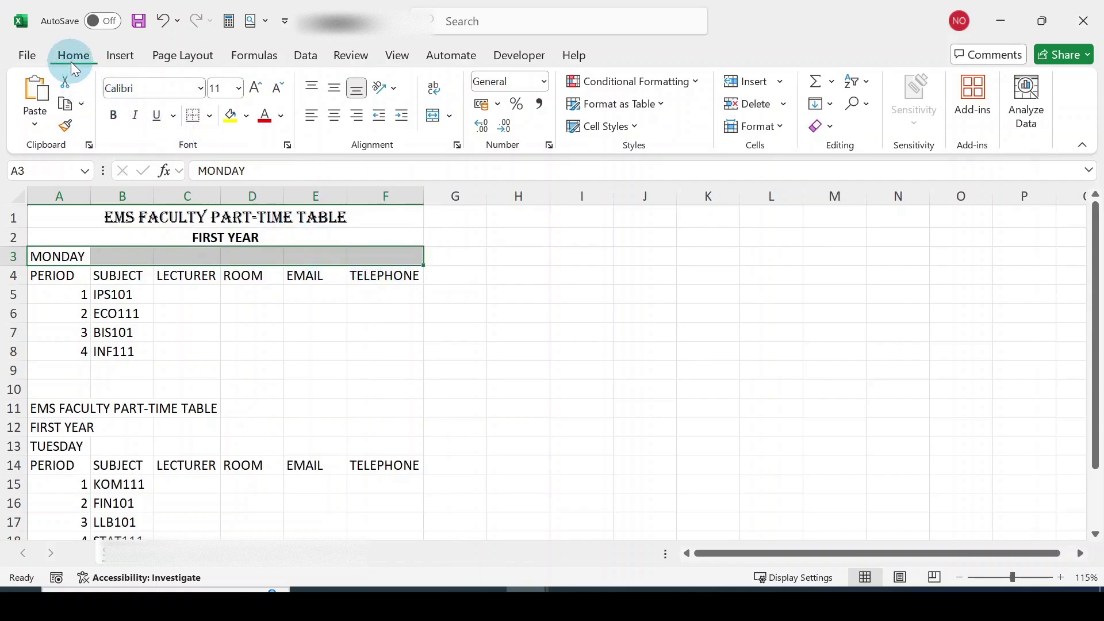
click(114, 119)
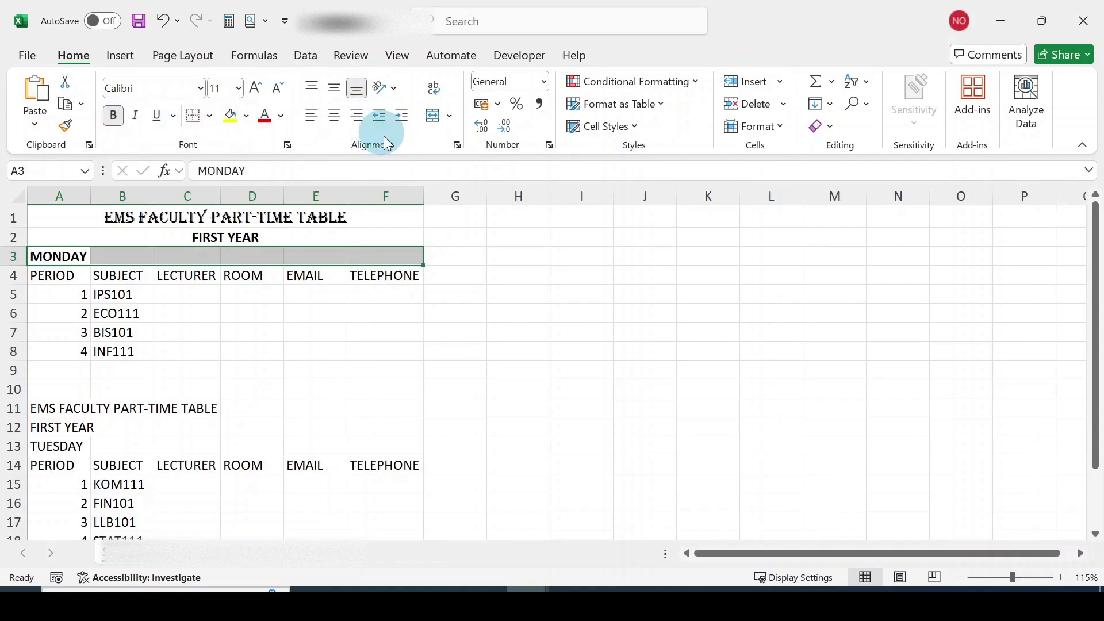
click(450, 118)
click(477, 140)
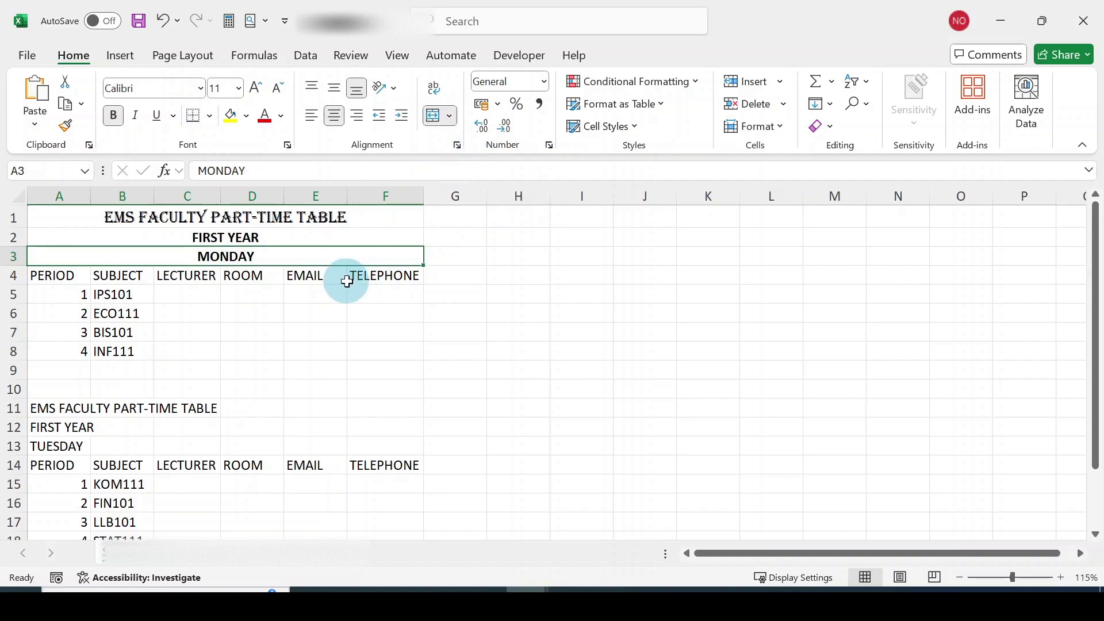
- Make the column headings in A4:F4 bold and fill the Monday heading block A1:F4 with a light pink theme color
drag(55, 277, 373, 278)
click(114, 117)
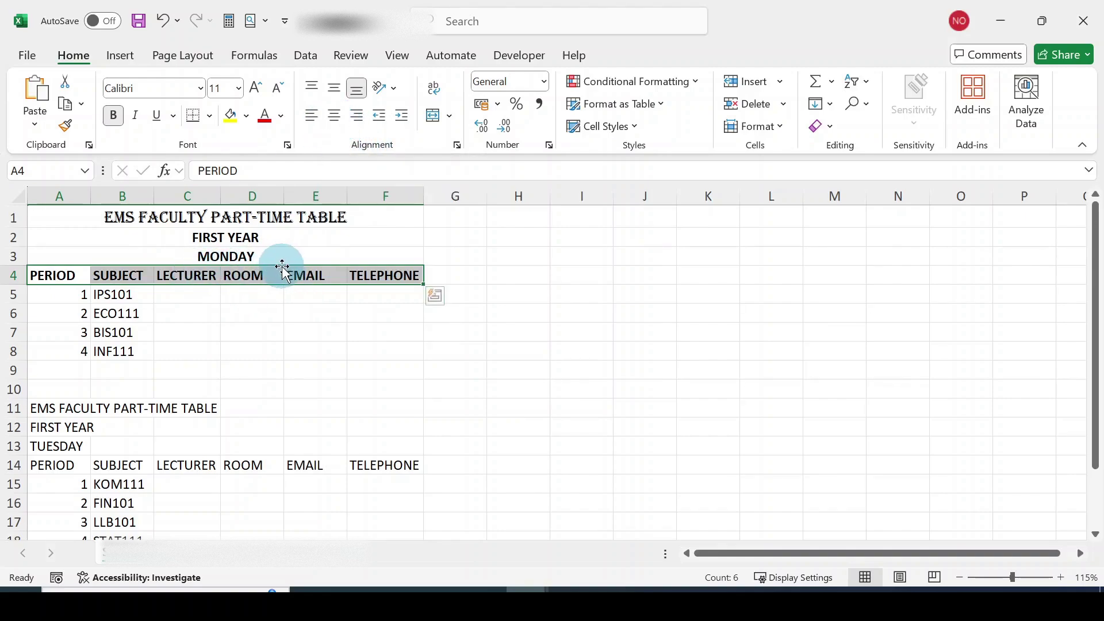
drag(74, 214, 345, 274)
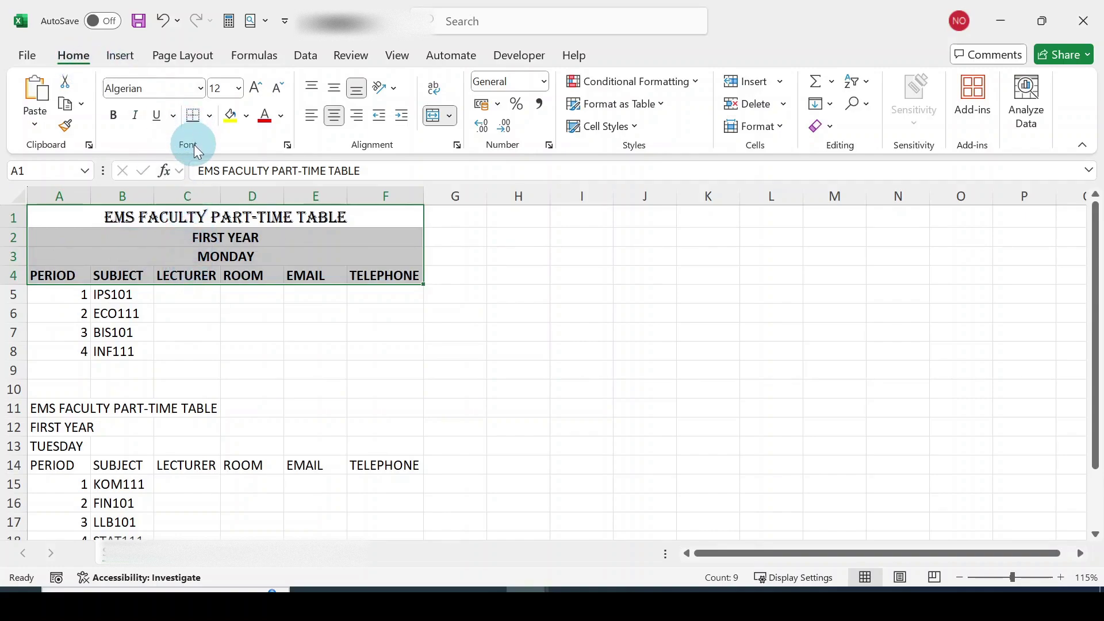
click(248, 116)
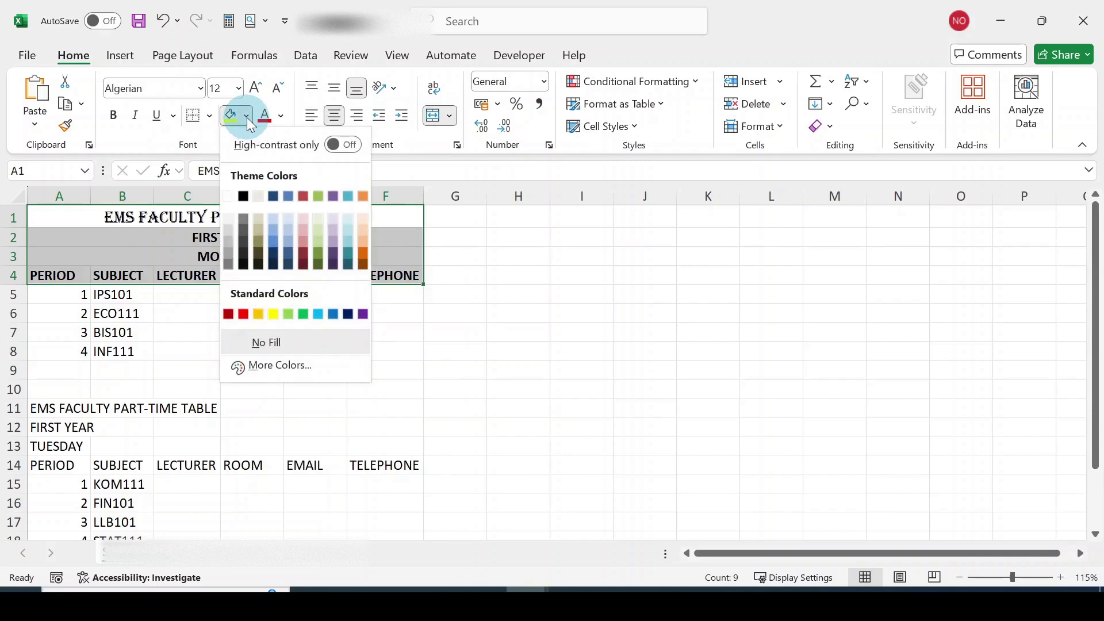
click(302, 222)
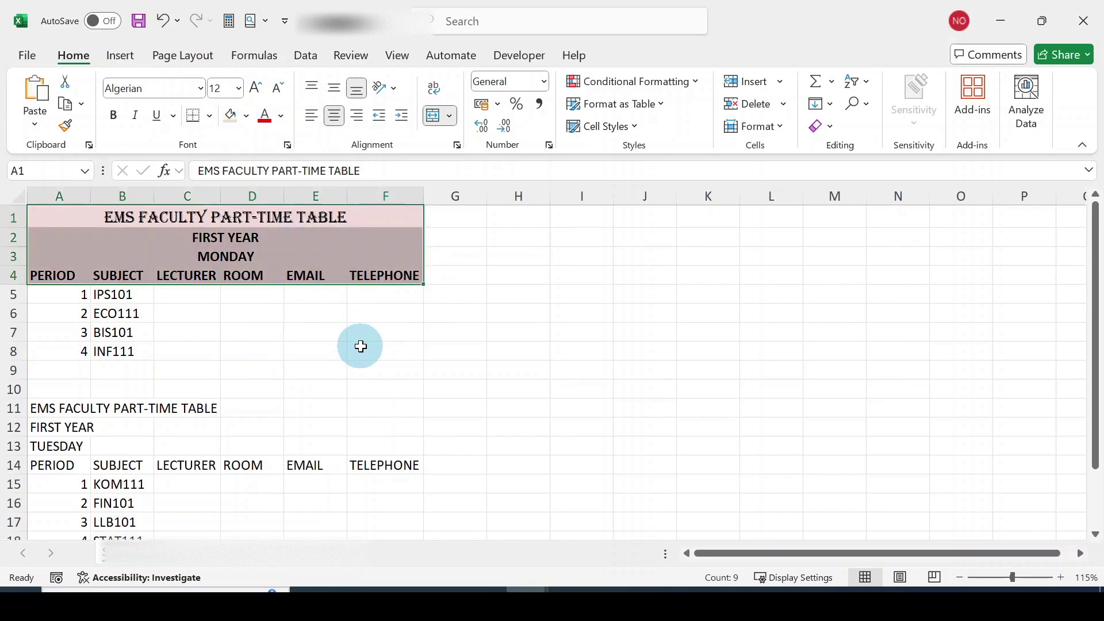
click(327, 337)
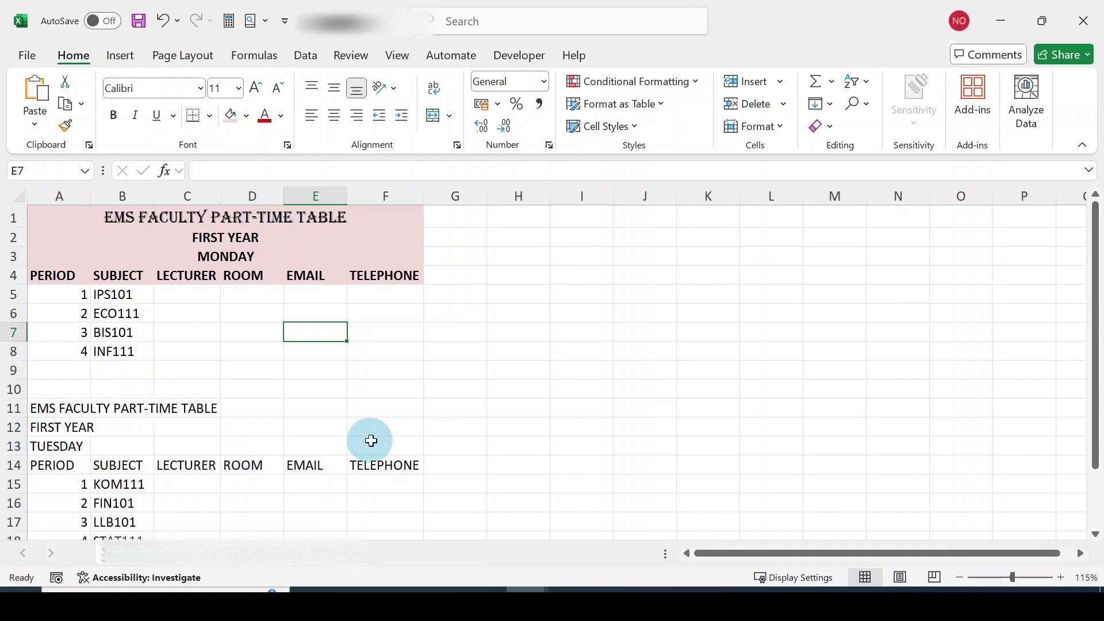
- Set the second EMS FACULTY PART-TIME TABLE title to the Algerian font and merge and center it across A11:F11
scroll(371, 438, down, 2)
scroll(375, 429, up, 2)
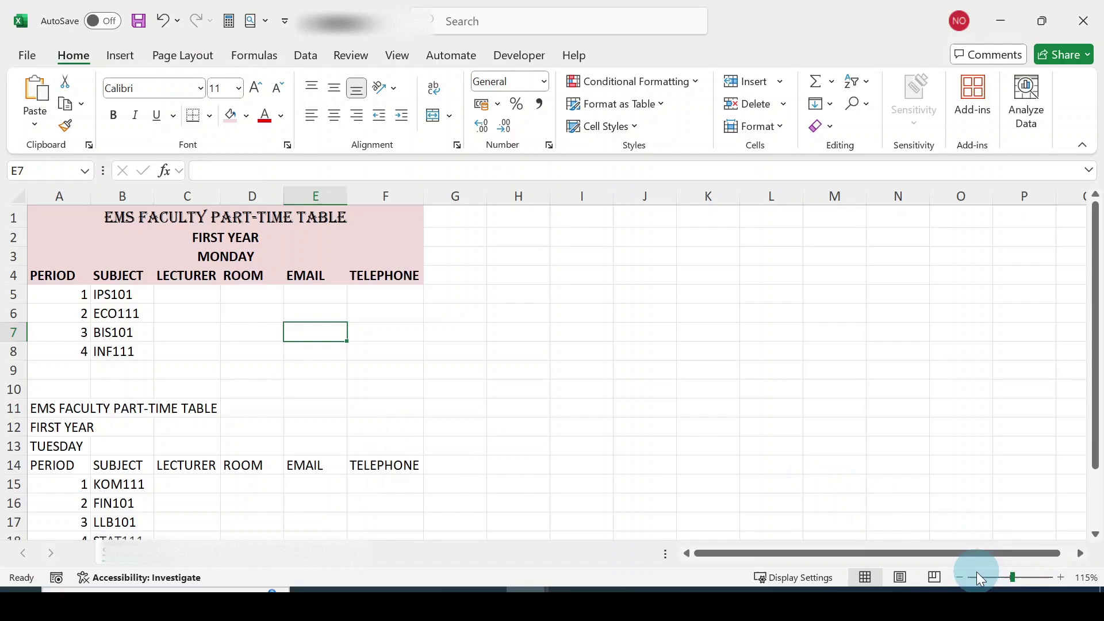
click(961, 577)
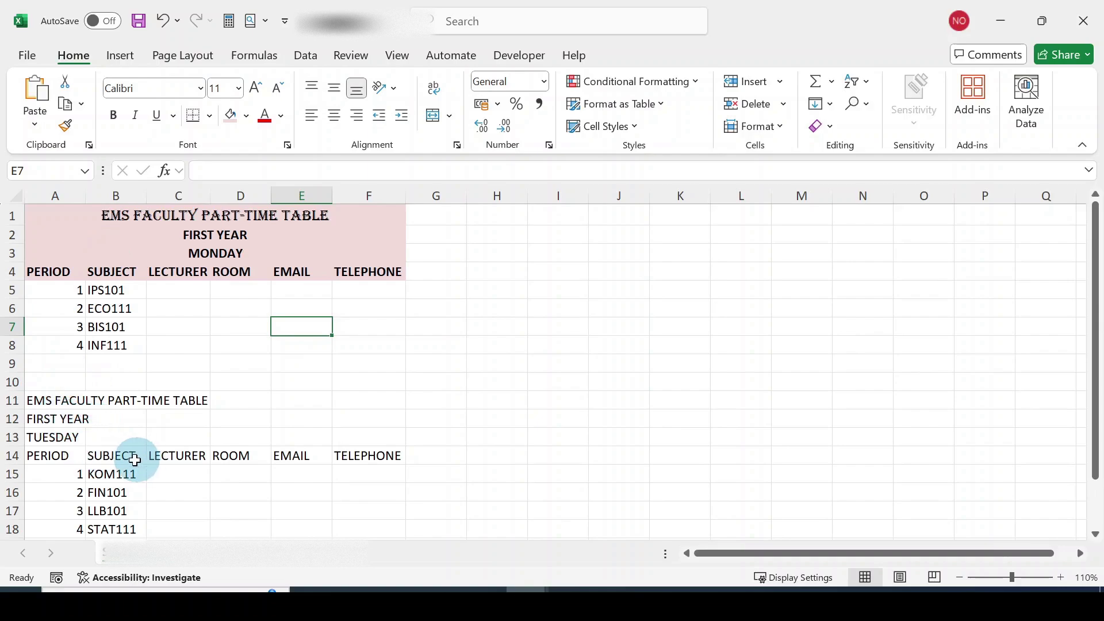
drag(42, 399, 361, 404)
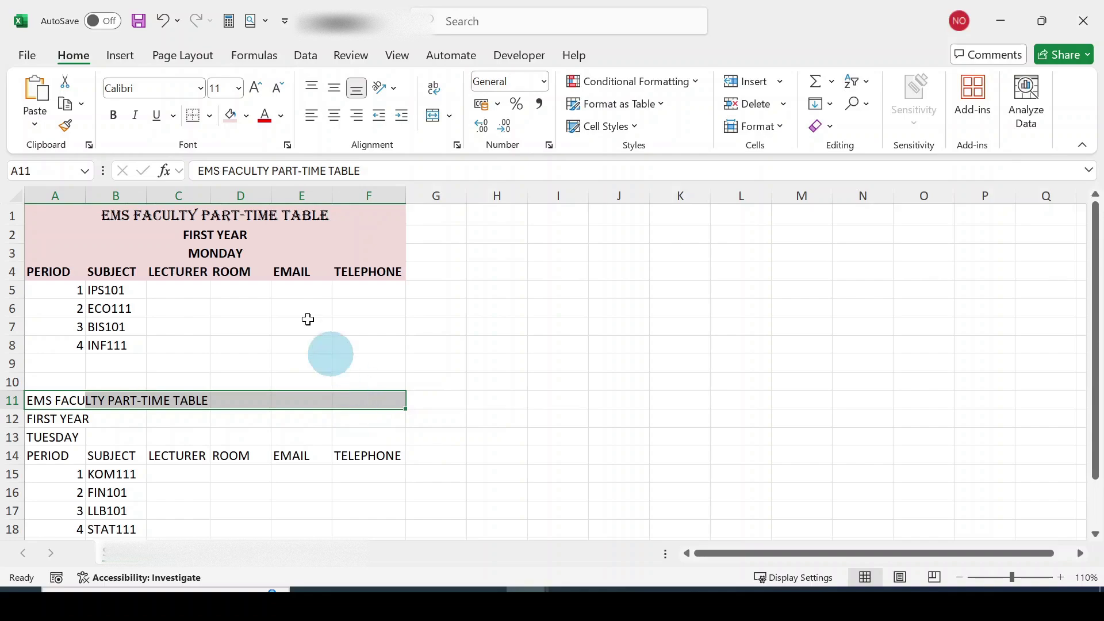
click(199, 90)
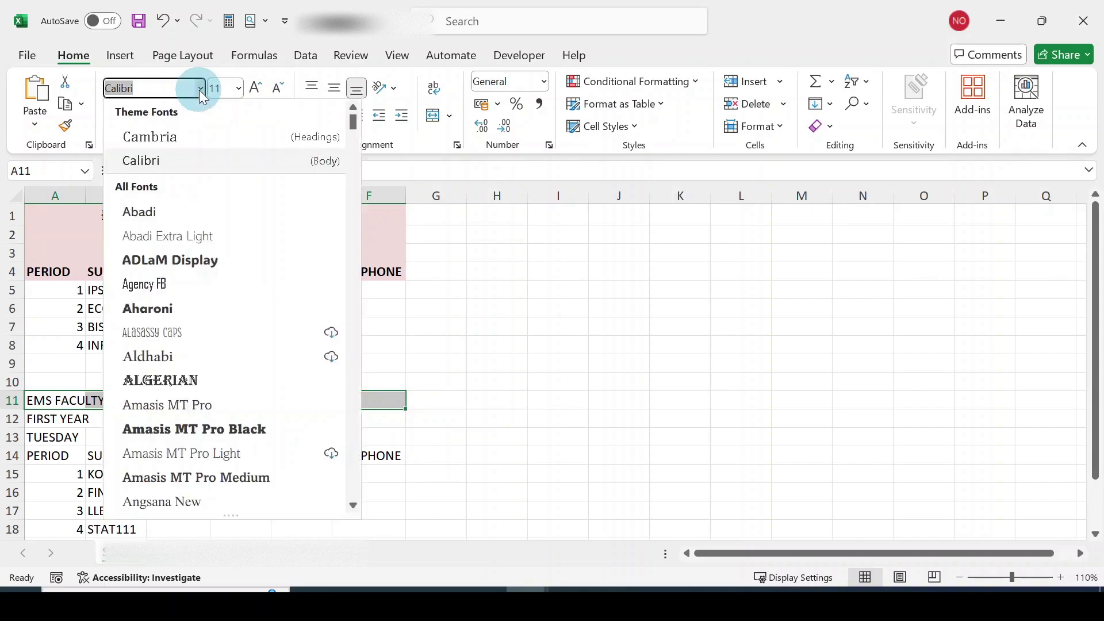
click(189, 385)
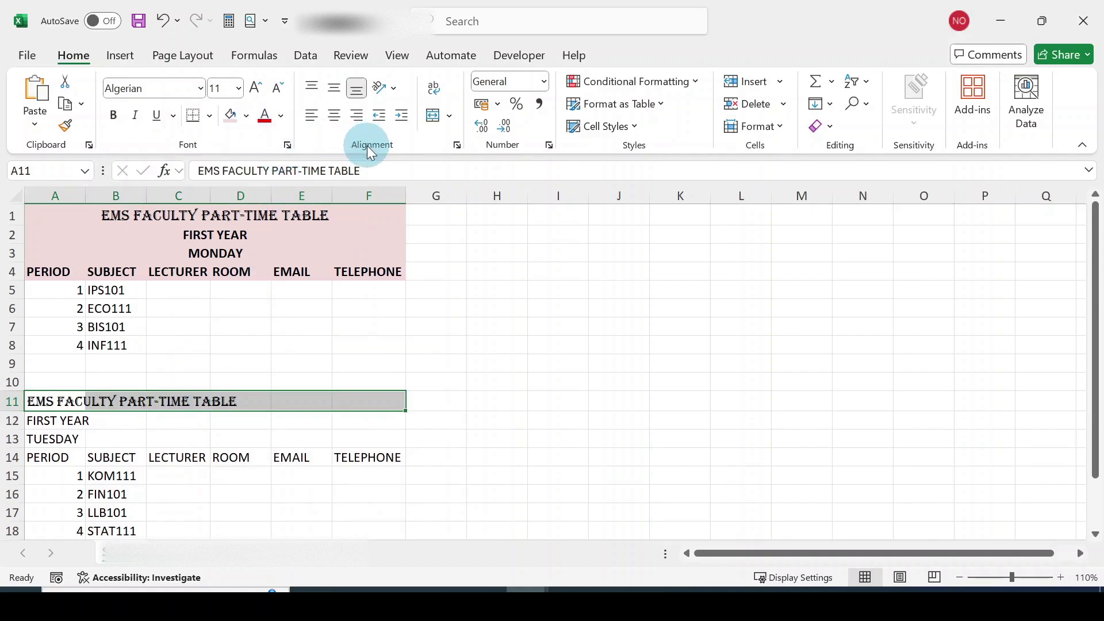
click(449, 117)
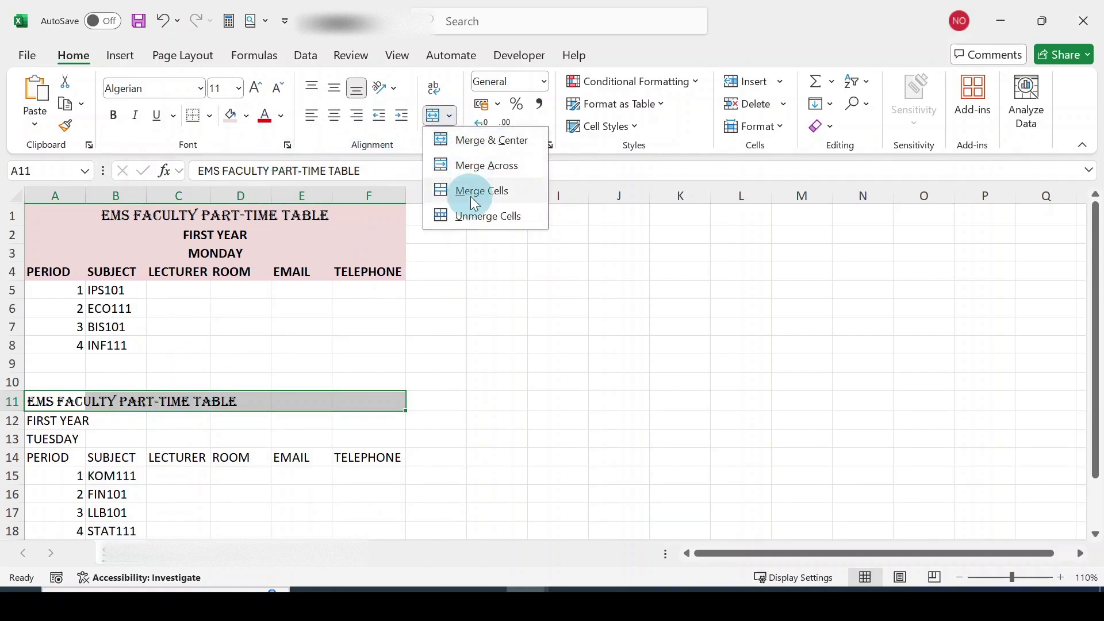
click(469, 146)
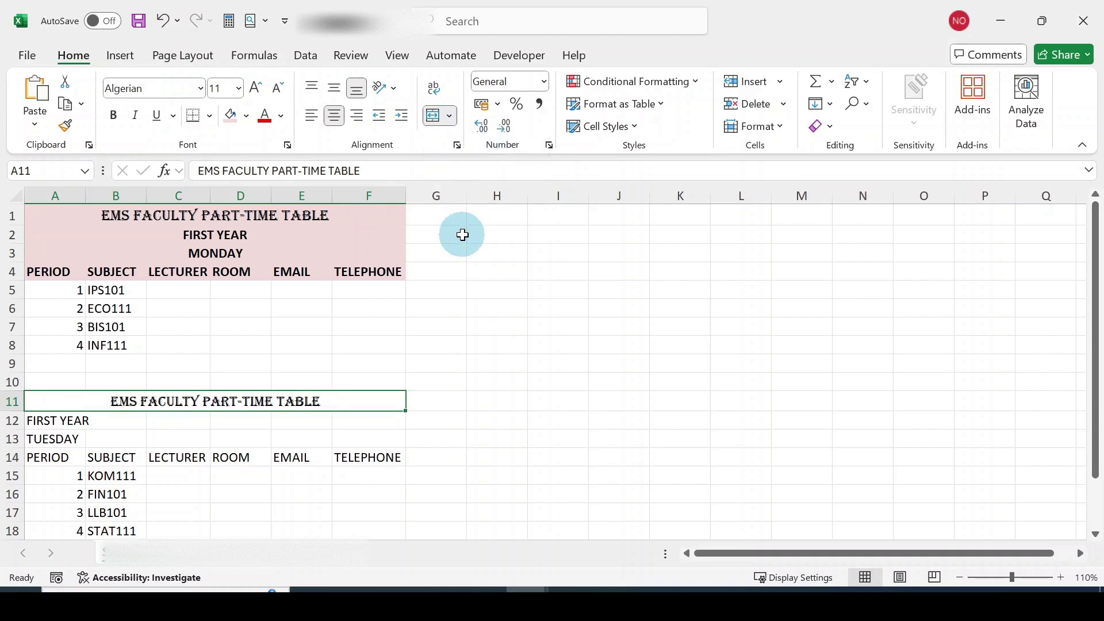
- Merge and center the second FIRST YEAR heading across A12:F12 and make it bold
click(47, 420)
drag(46, 420, 351, 413)
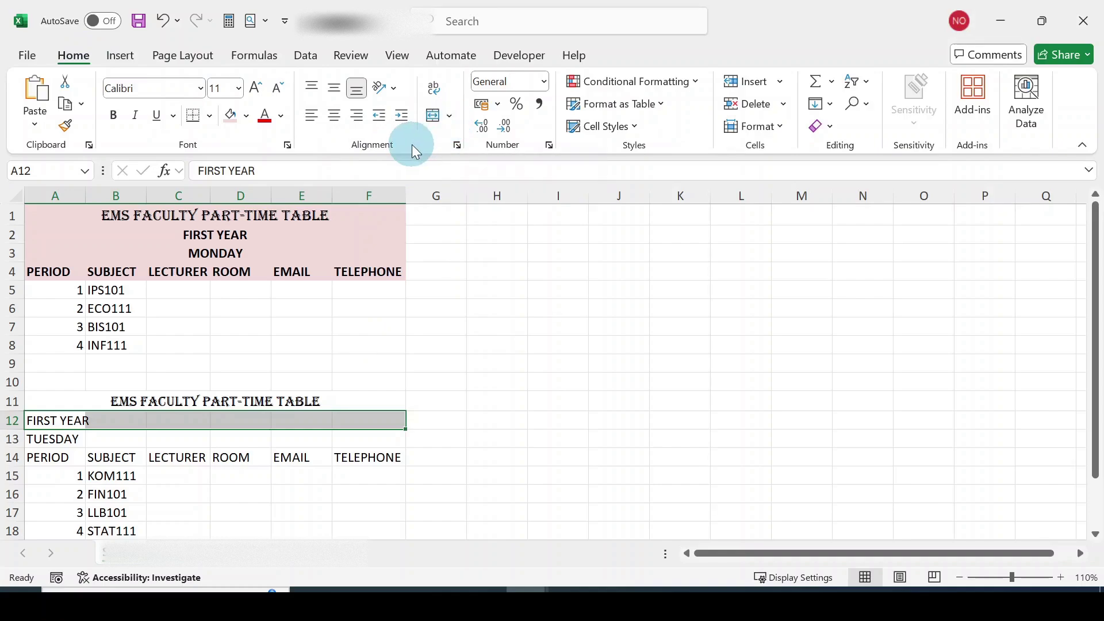
click(450, 118)
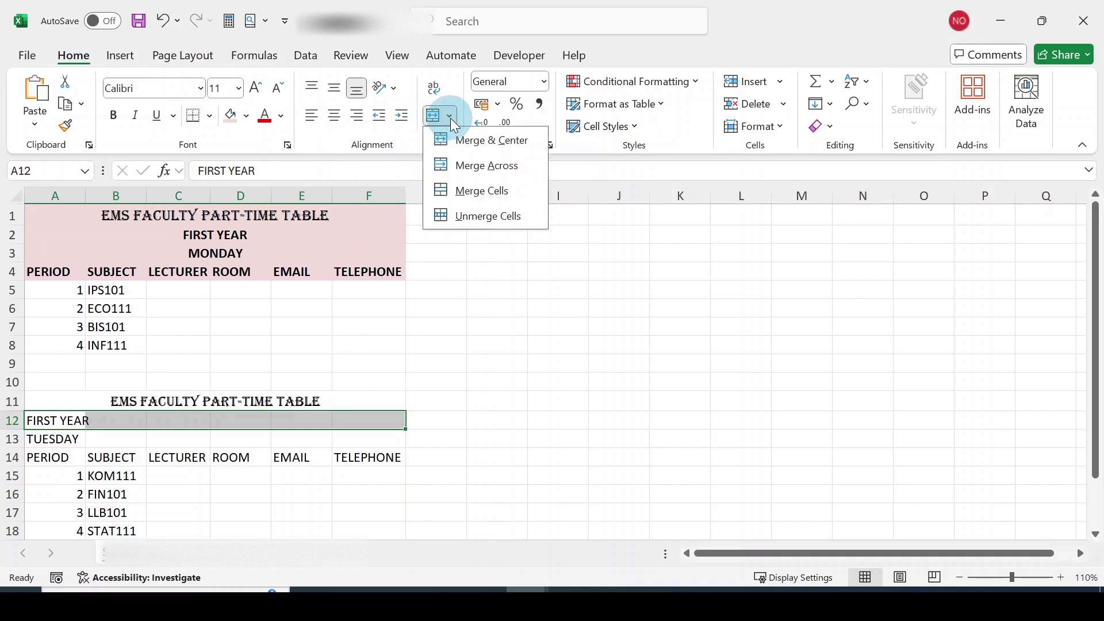
click(478, 144)
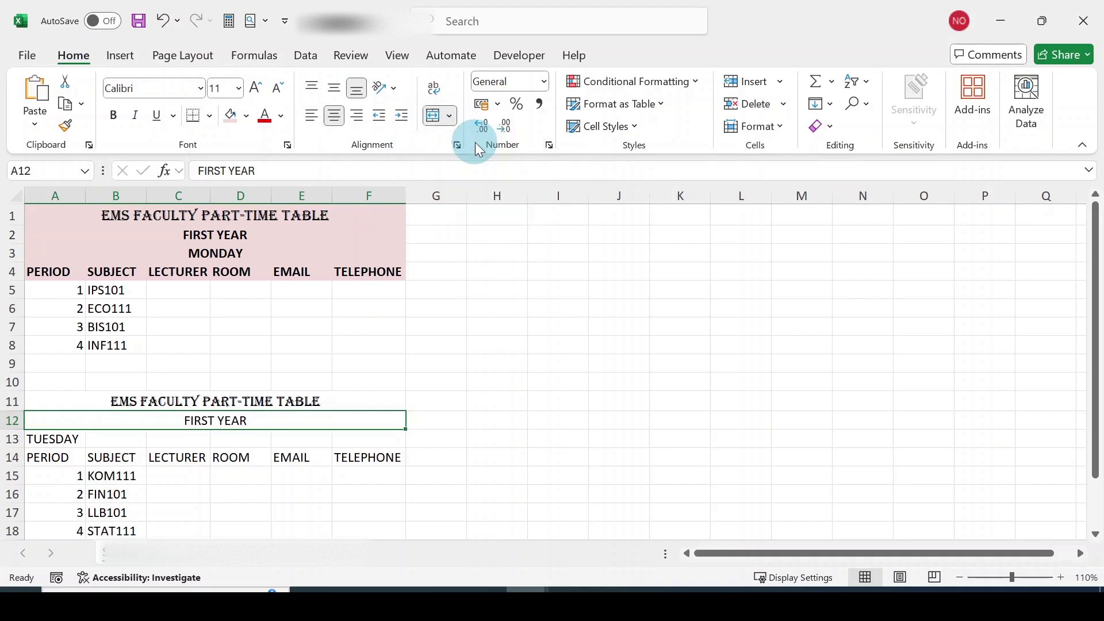
click(120, 122)
- Merge and center the TUESDAY heading across A13:F13 and make it bold
click(70, 440)
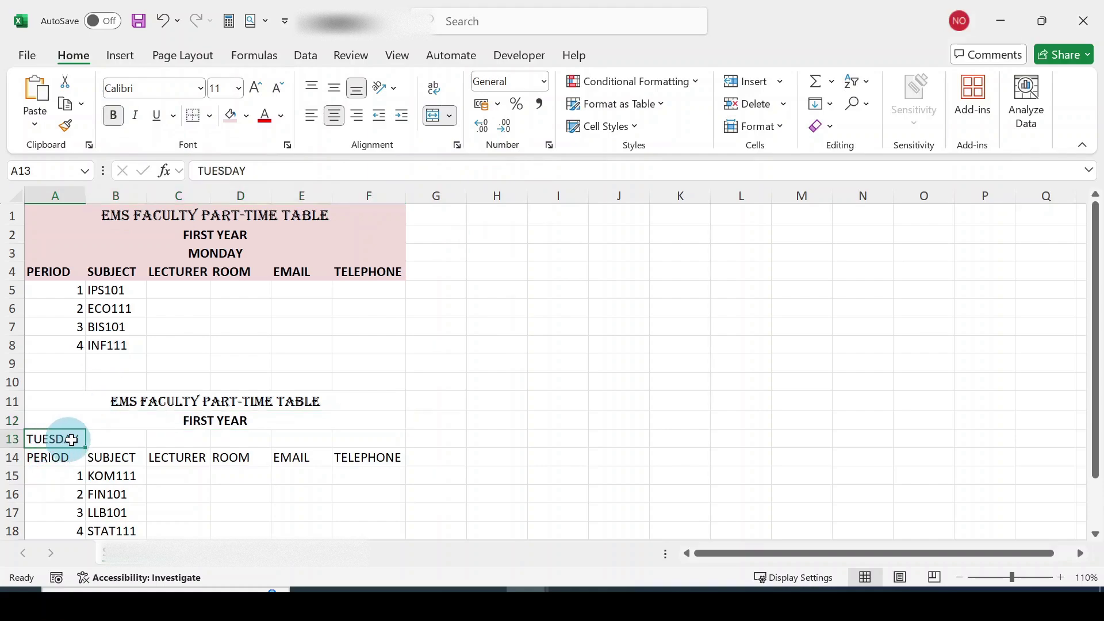
drag(71, 440, 354, 439)
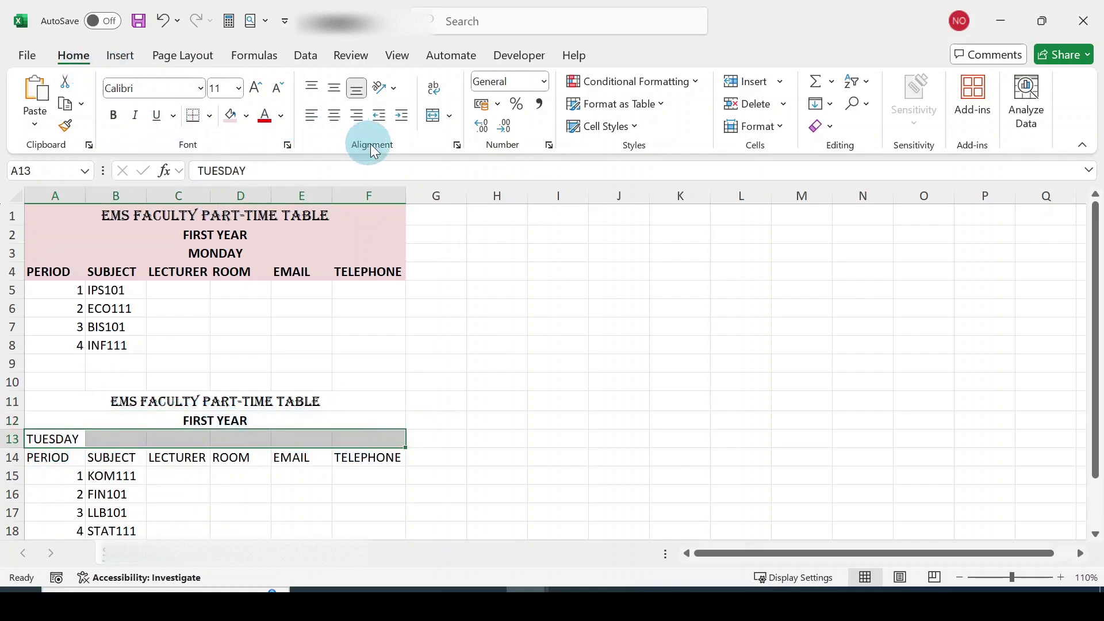
click(449, 116)
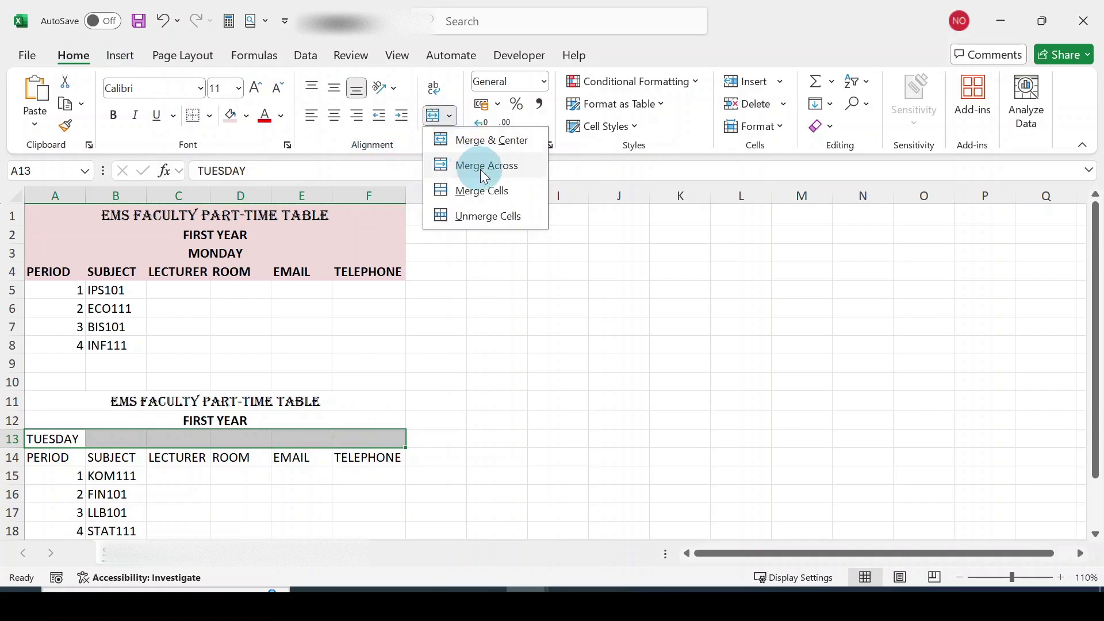
click(478, 142)
click(114, 115)
- Make the column headings in A14:F14 bold and fill the Tuesday heading block A11:F14 with the same light pink color
drag(47, 457, 345, 457)
click(114, 115)
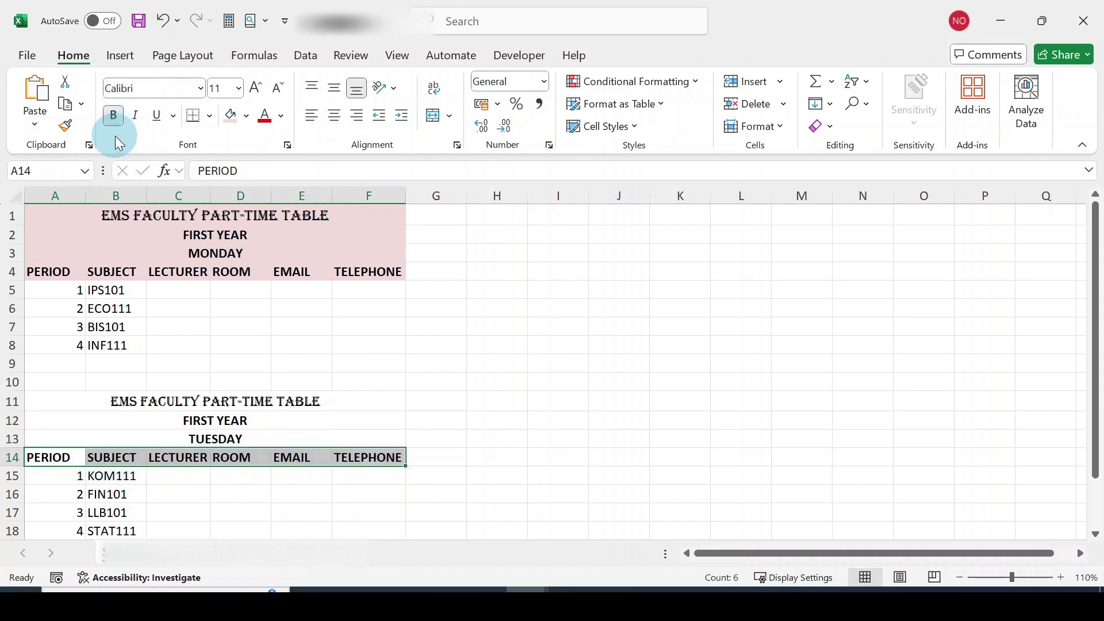
drag(54, 398, 69, 454)
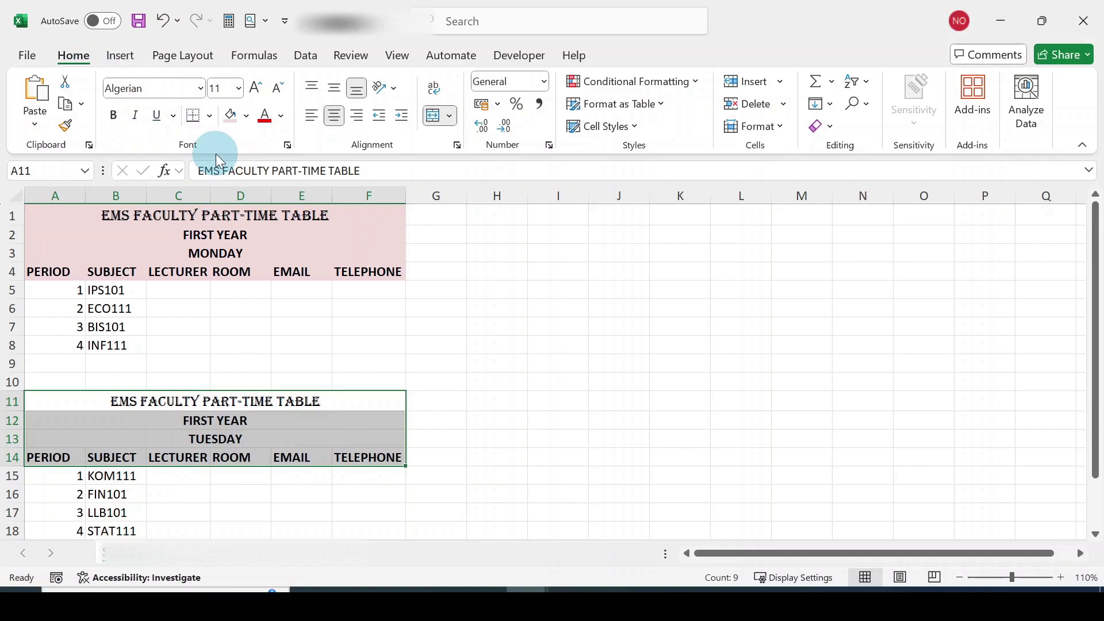
click(231, 117)
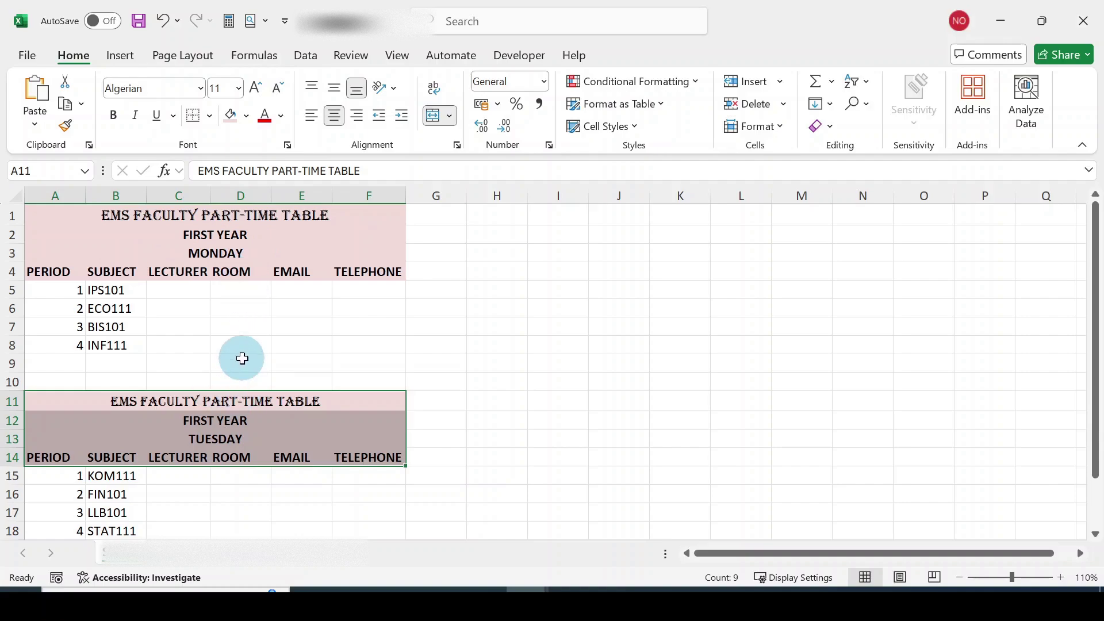
click(378, 326)
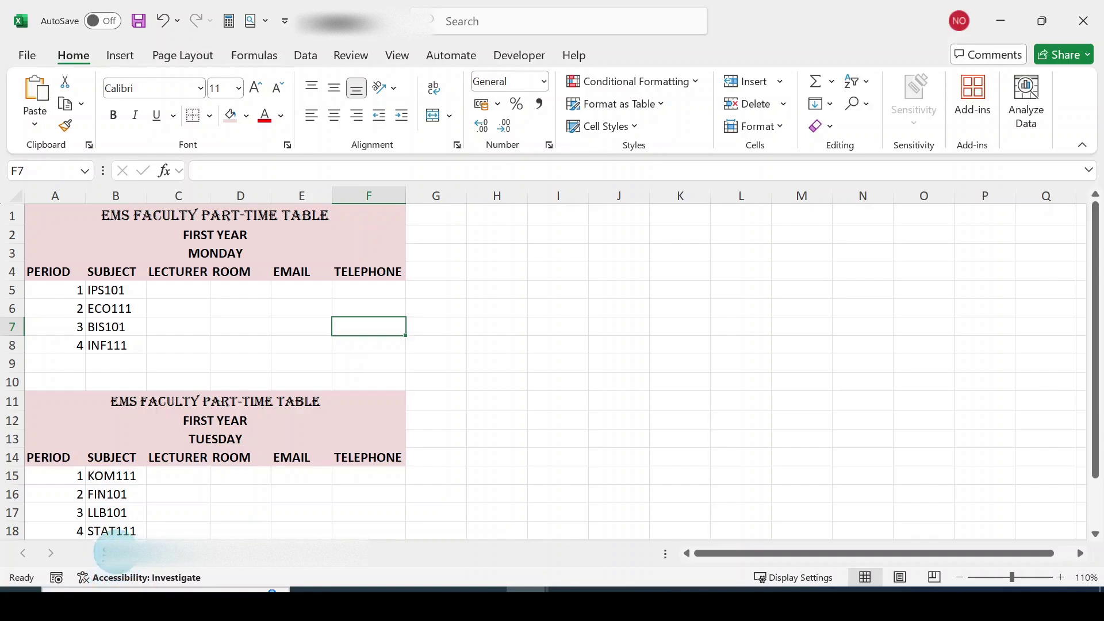
- Rename the timetable sheet FIRST YEAR and open the name of the lecturer details sheet for editing
double_click(118, 562)
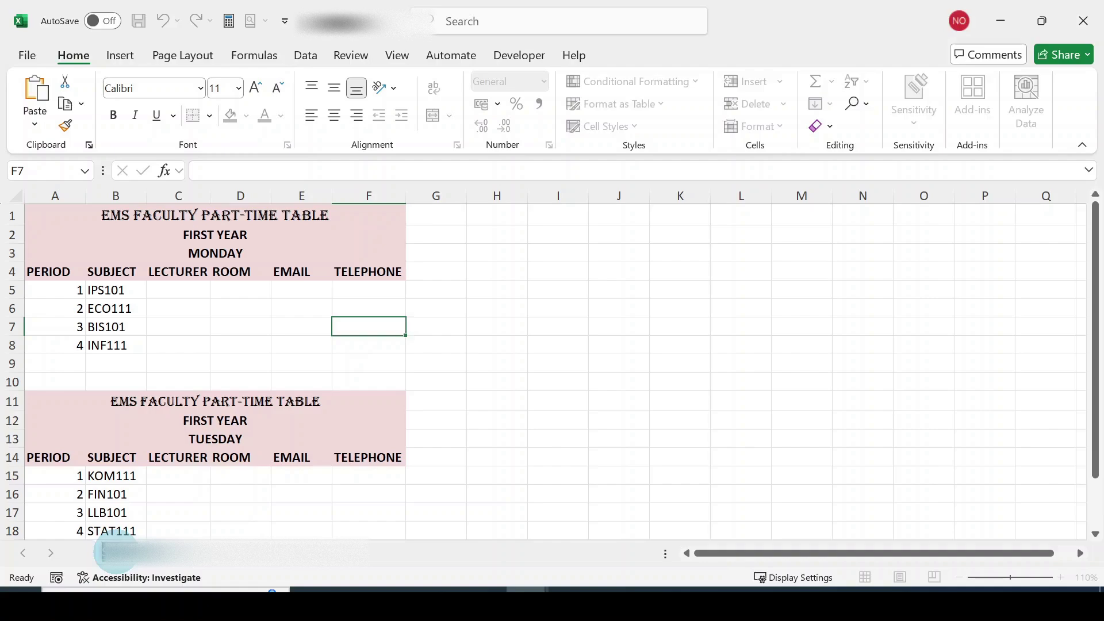
text(FIRST YEAR)
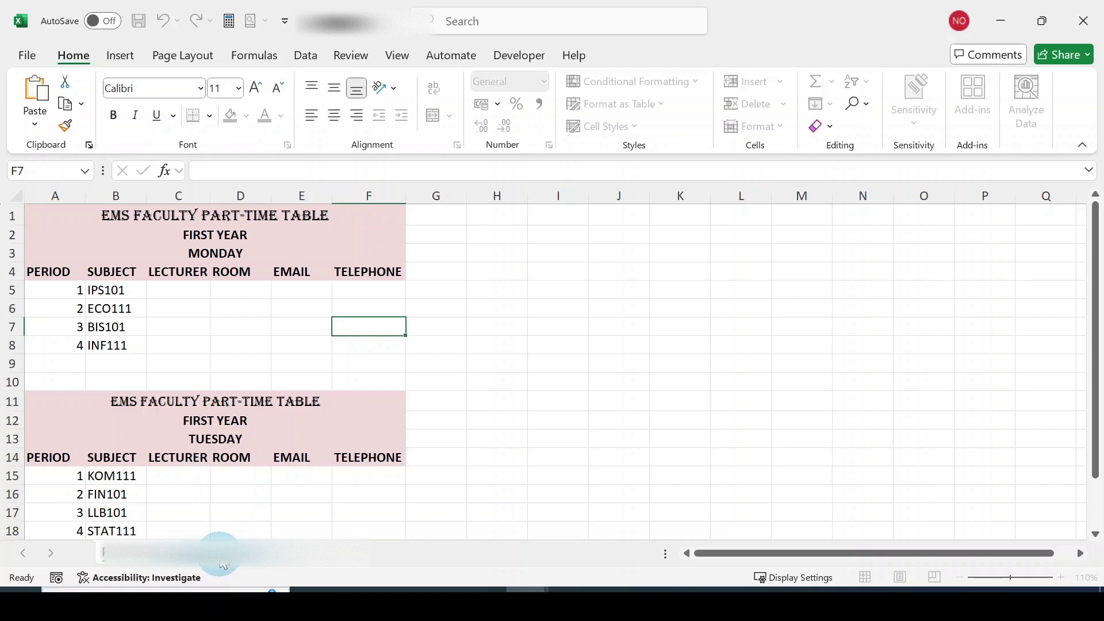
click(223, 562)
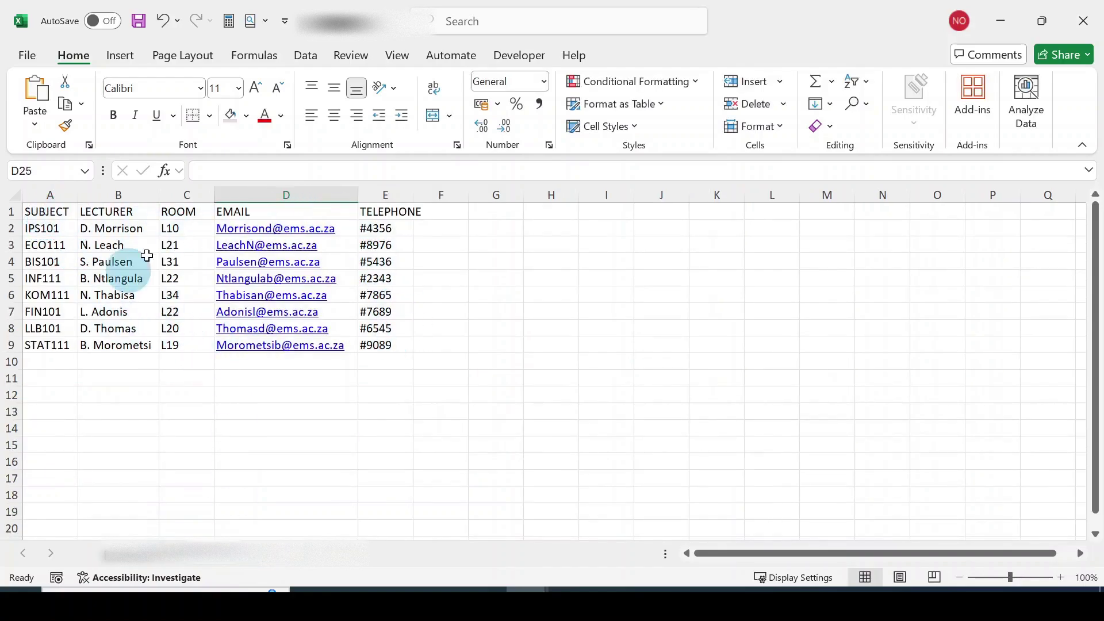
double_click(217, 561)
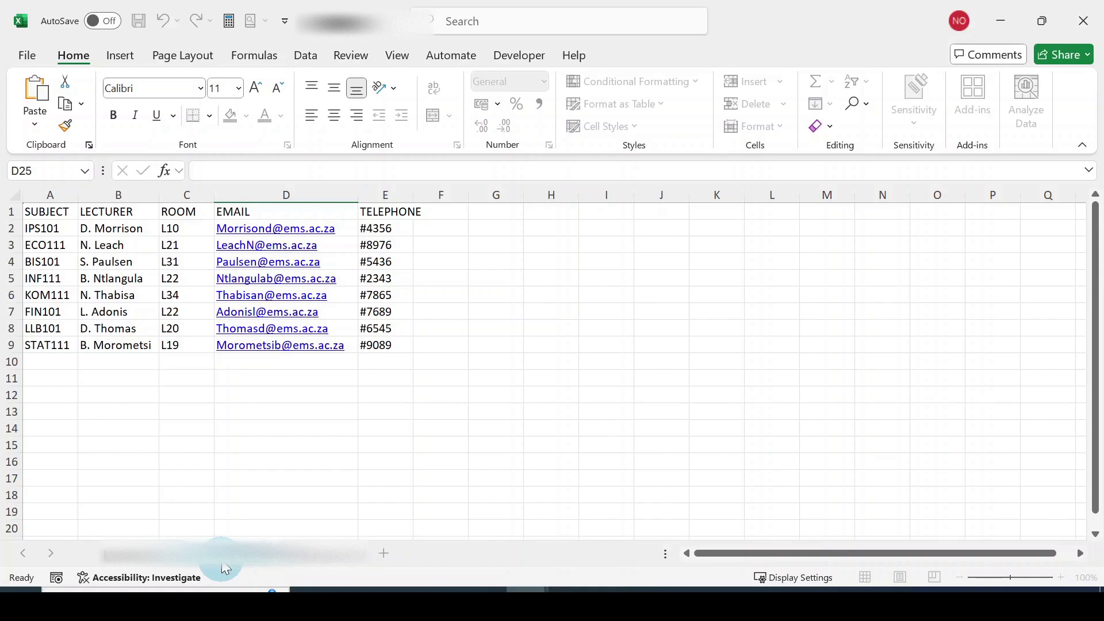
click(288, 462)
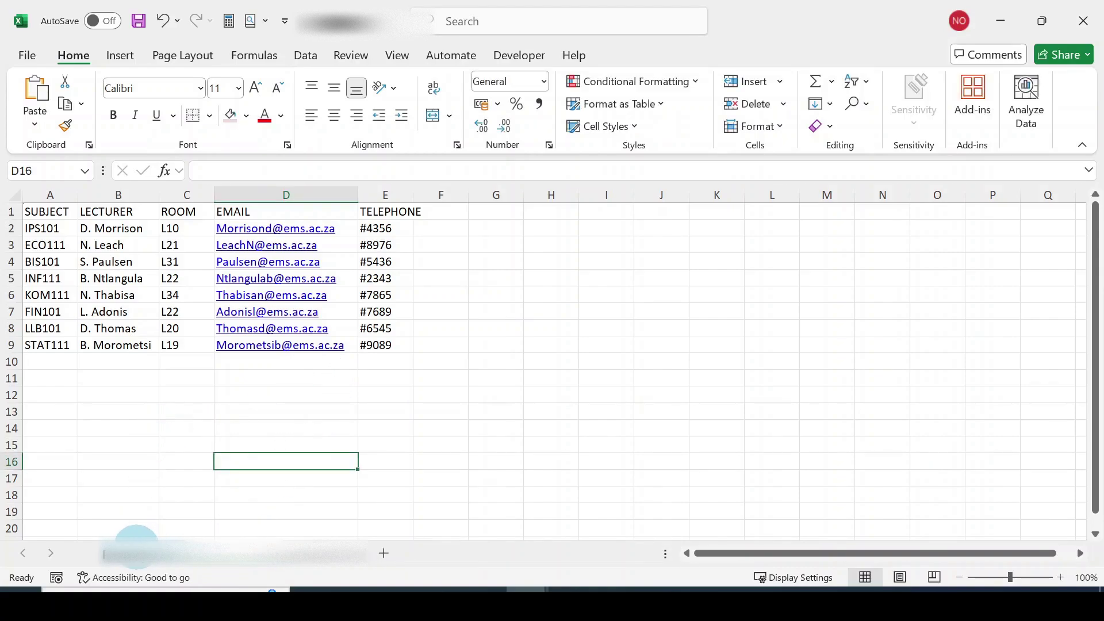
- Review the timetable and lecturer details sheets, examining the extent of the lecturer details table from A1 to E9
click(138, 553)
click(236, 555)
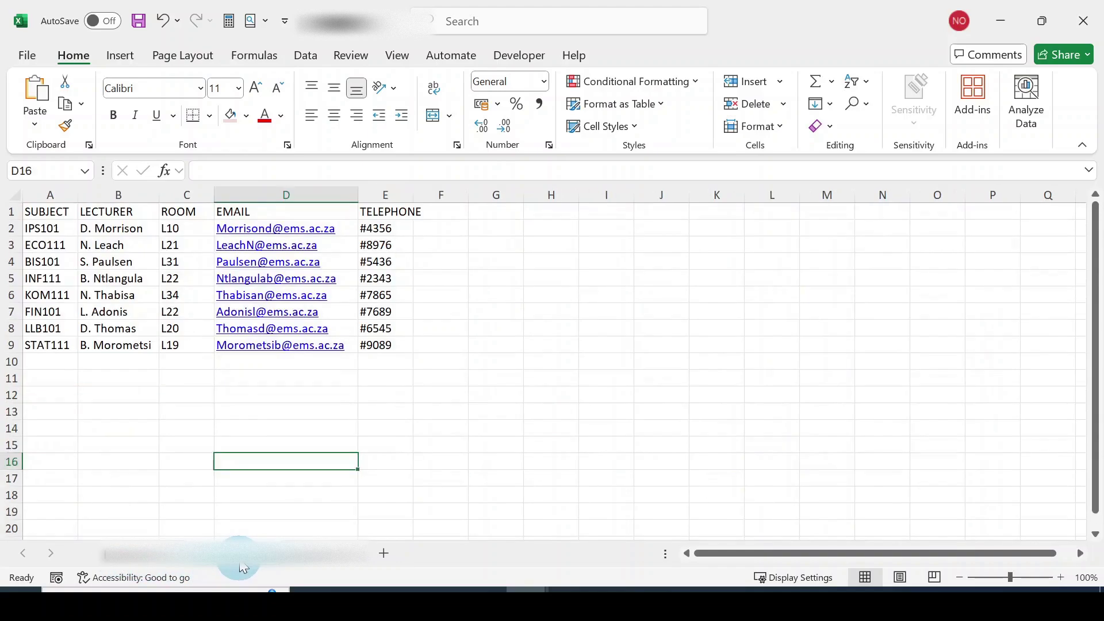
click(526, 340)
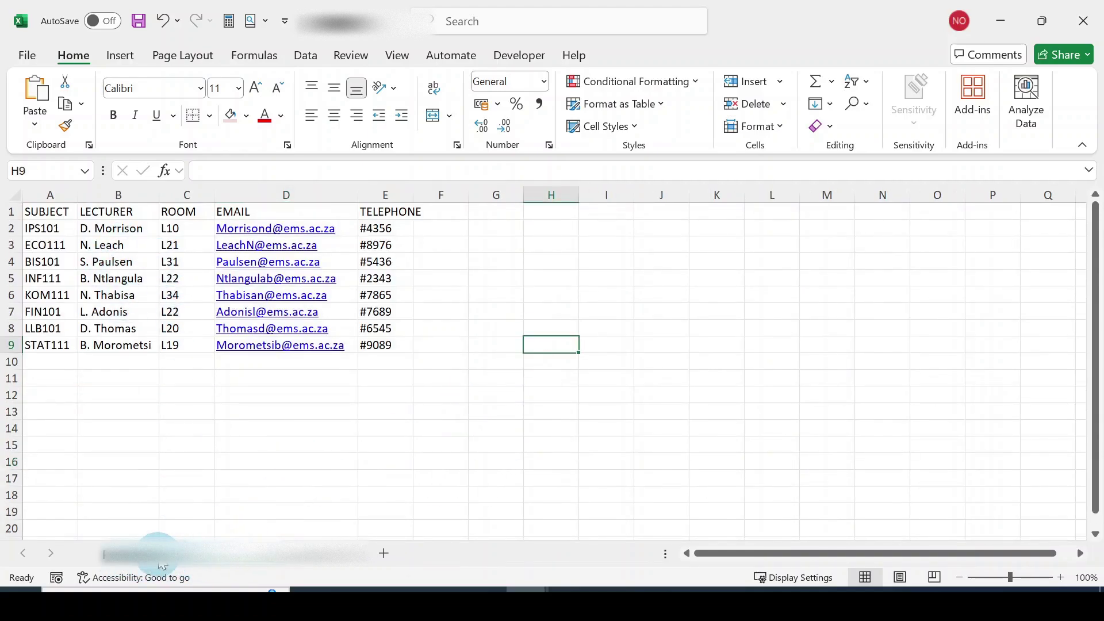
click(141, 555)
click(233, 556)
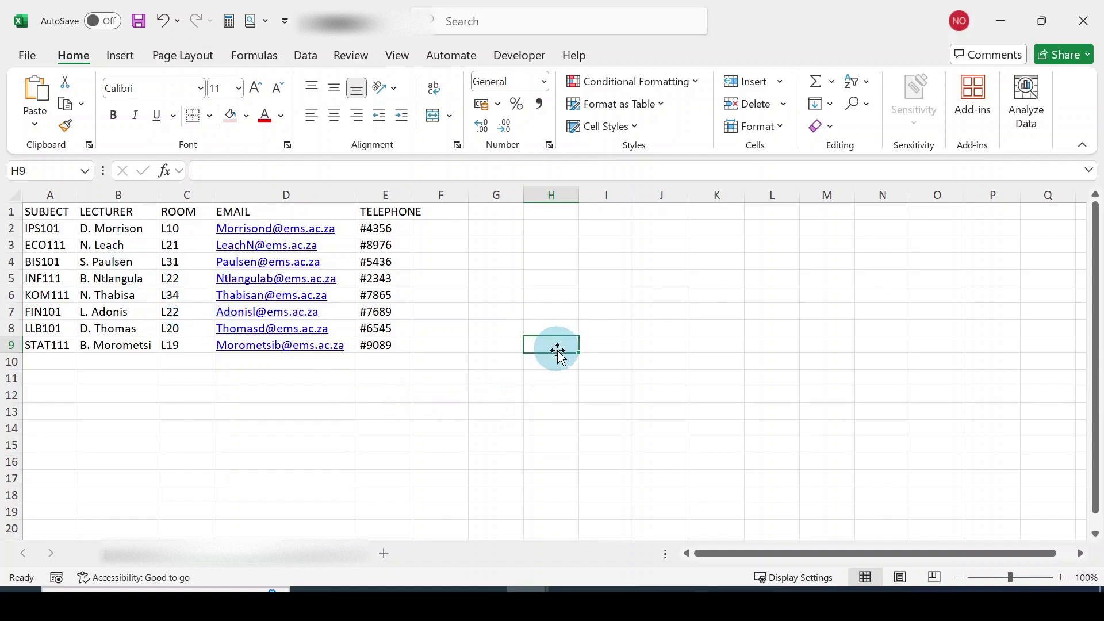
click(42, 211)
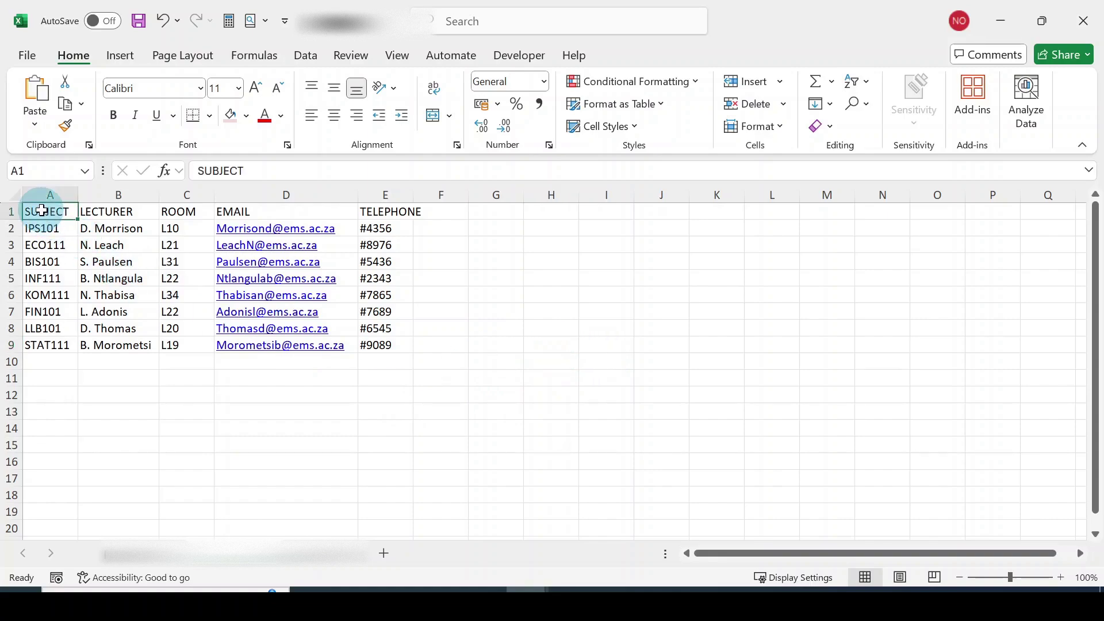
click(377, 345)
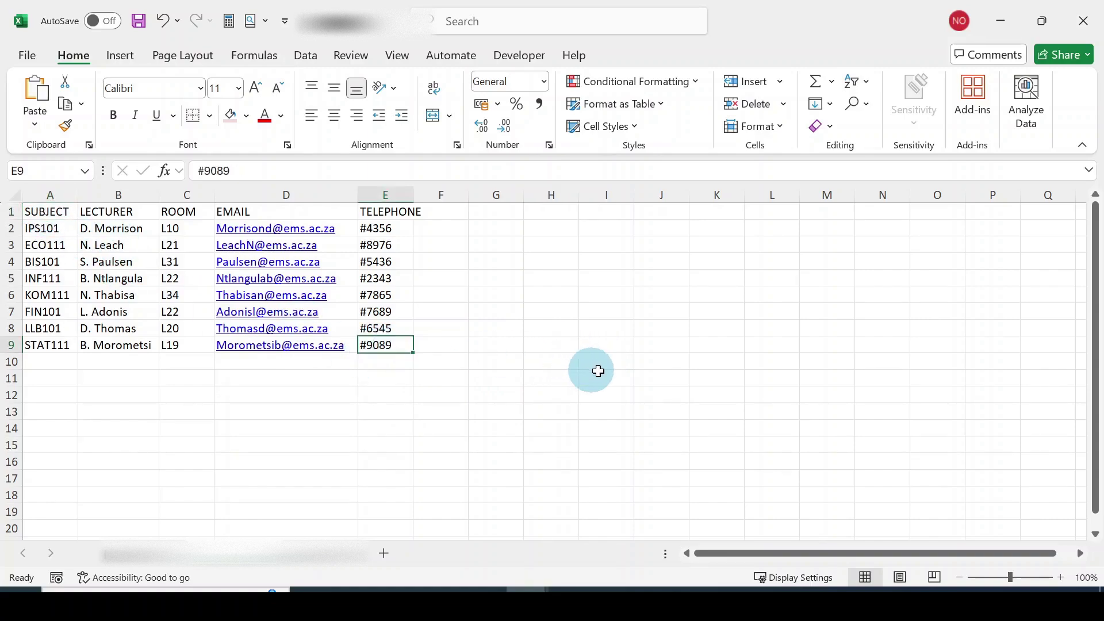
- Note the lecturer table's range as A1:E9 in cell I6 and fit column E's width to the TELEPHONE heading
click(600, 298)
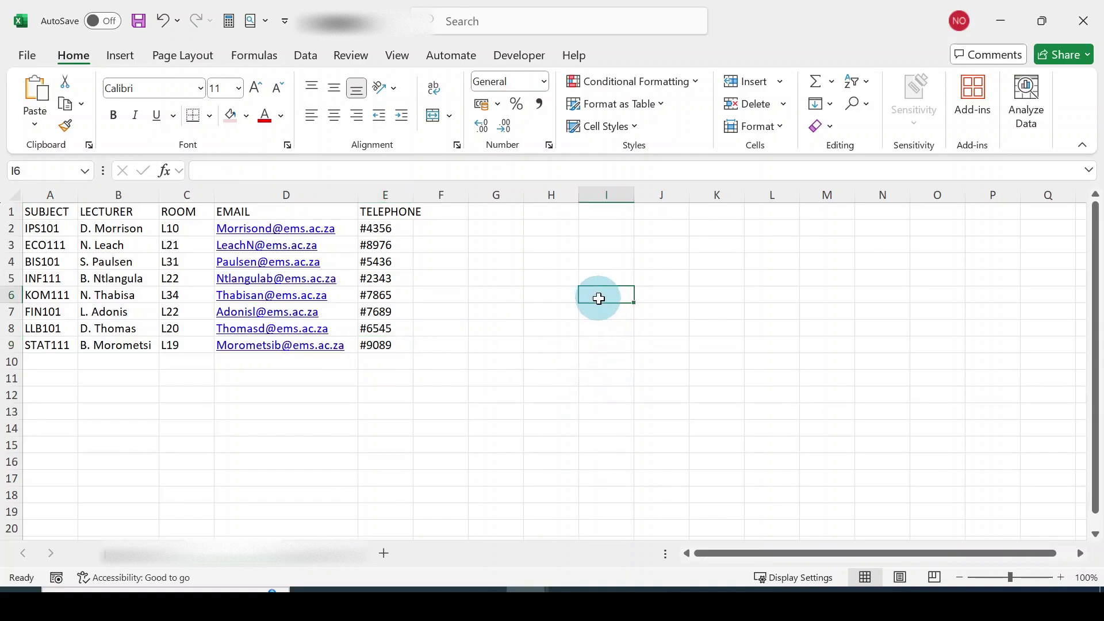
text(A1)
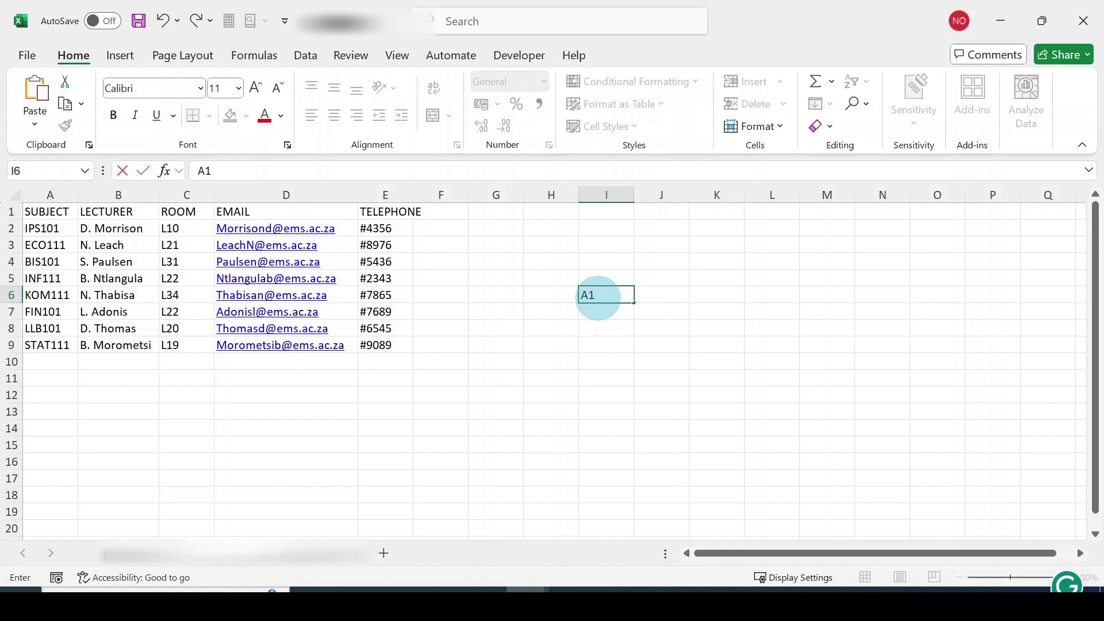
text(:E9)
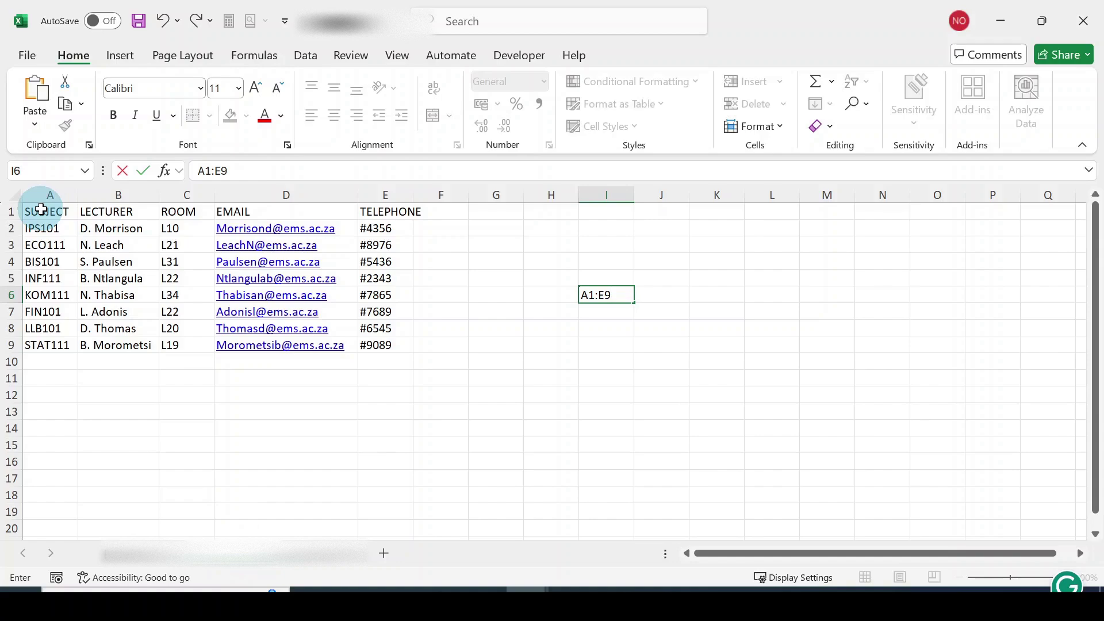
drag(43, 211, 374, 352)
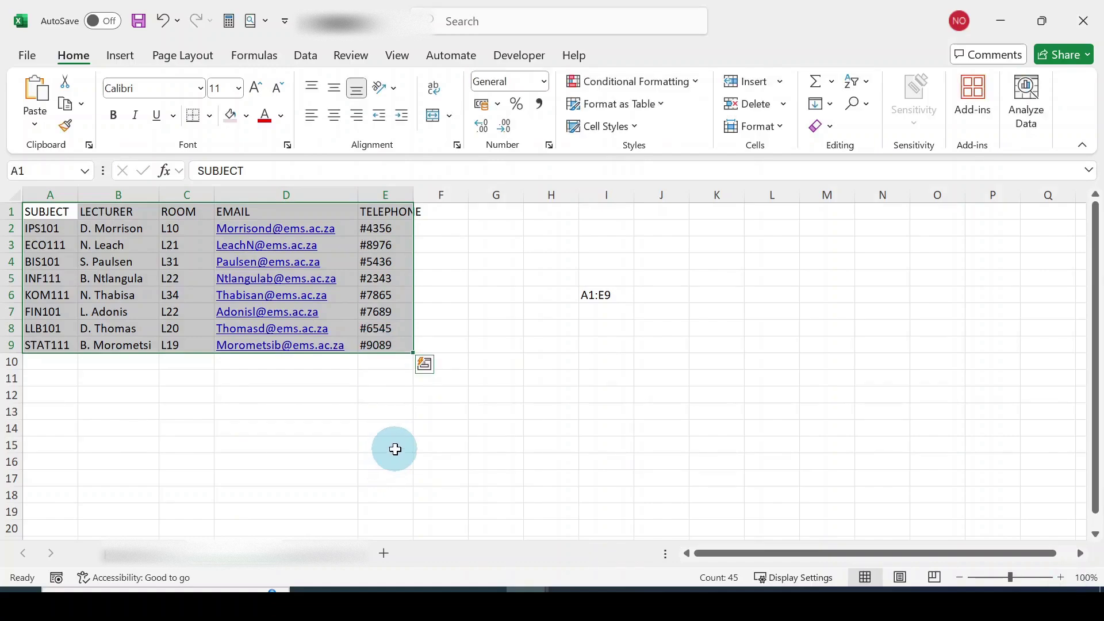
click(396, 449)
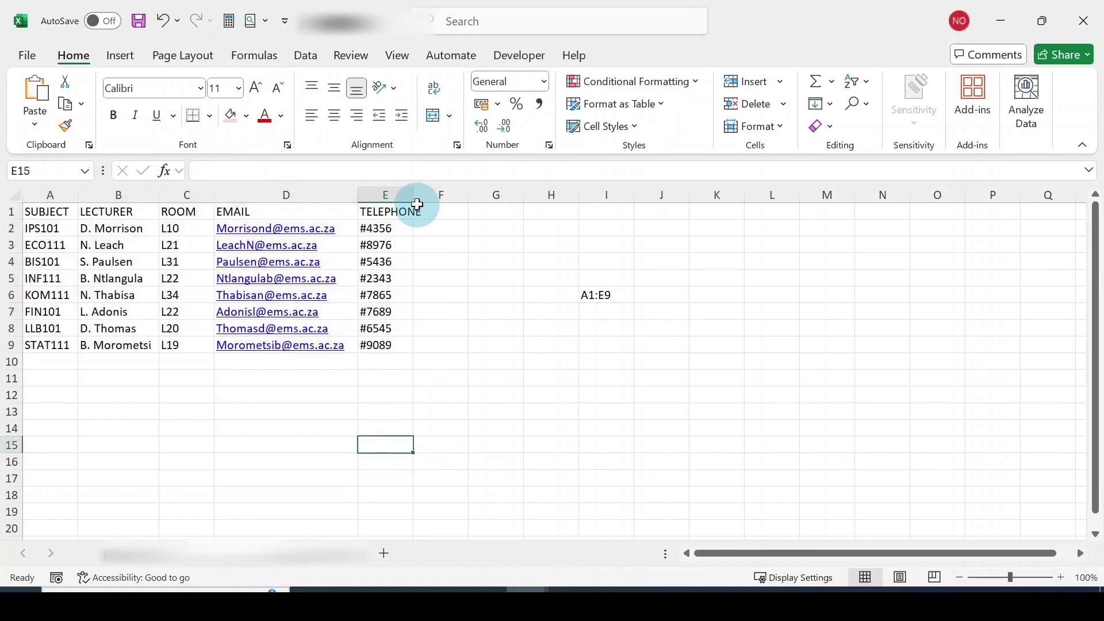
double_click(414, 193)
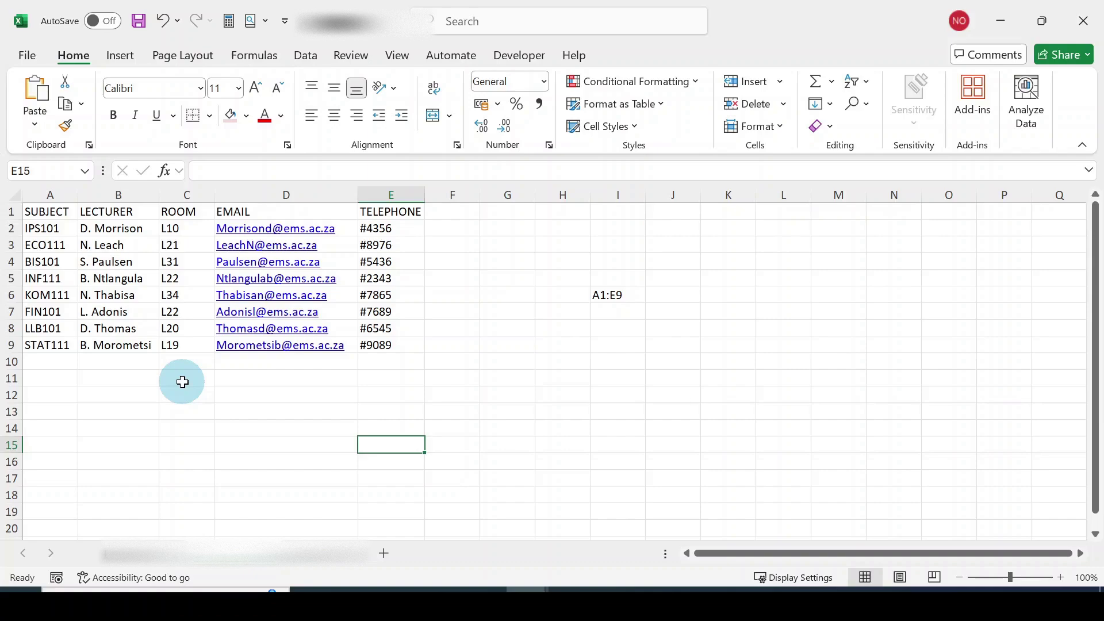
- Give the lecturer details table in A1:E9 the range name Academics
drag(36, 213, 391, 344)
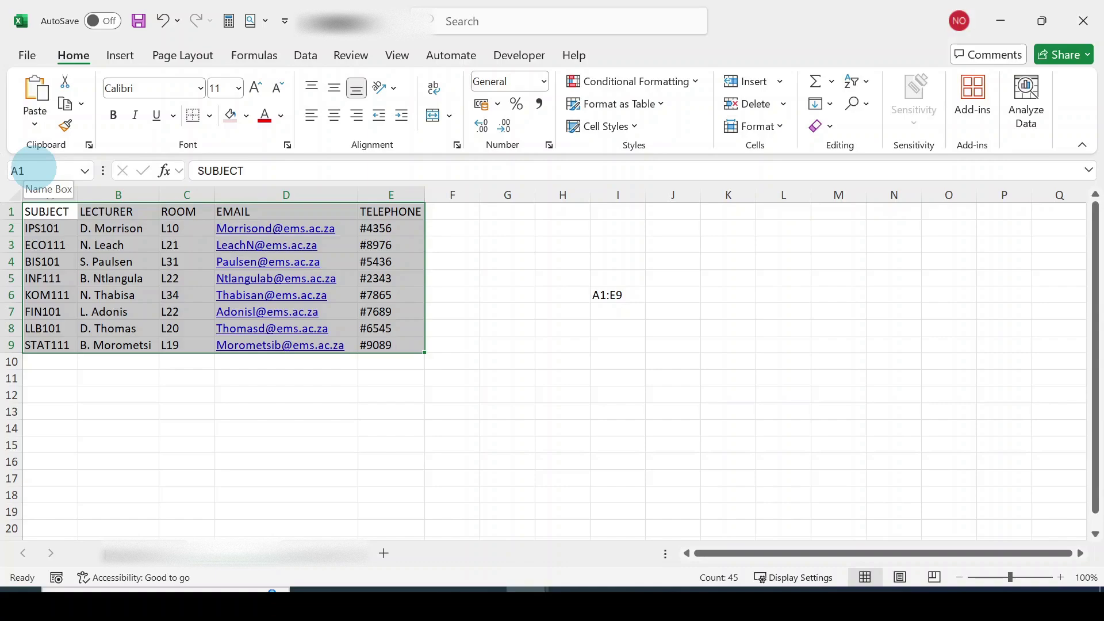
click(35, 168)
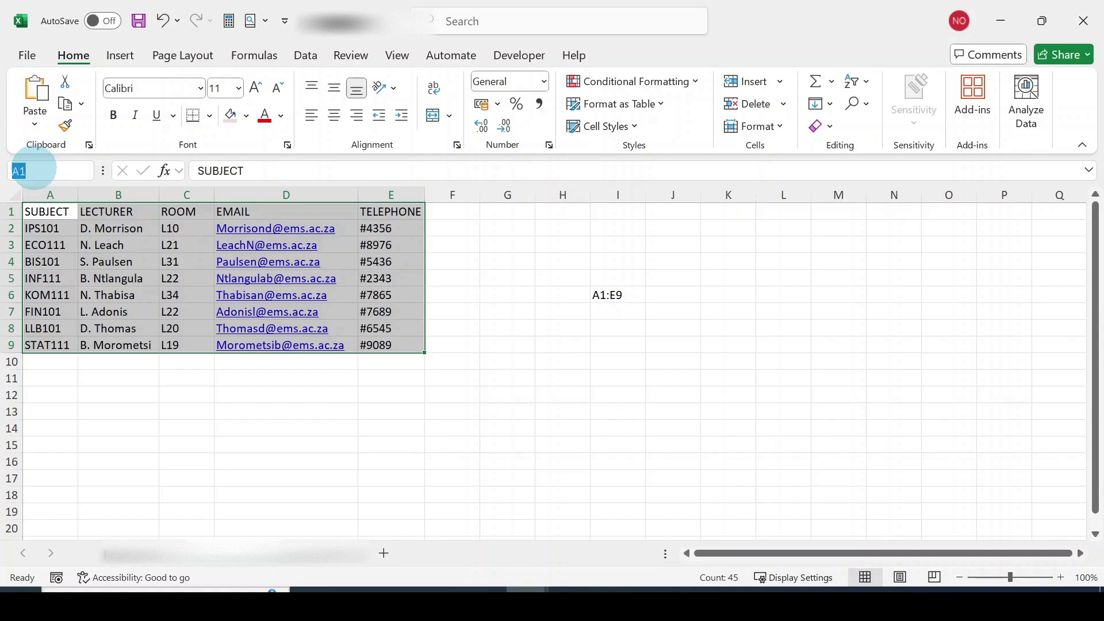
text(Academ)
text(ics)
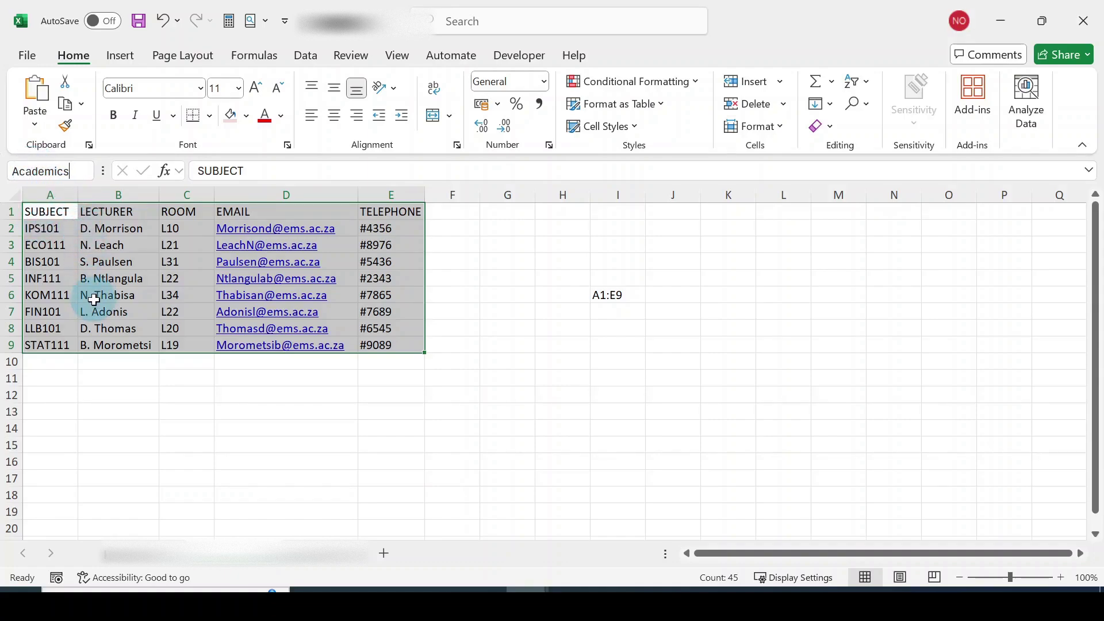
key(Return)
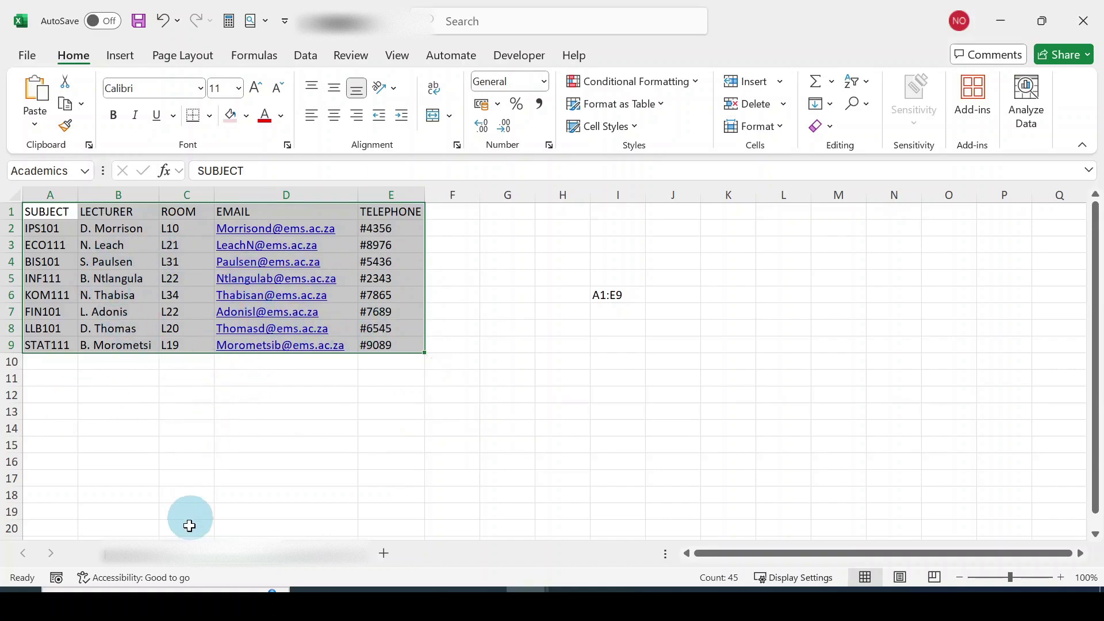
- Return to the timetable sheet and review Monday's empty lecturer detail cells C5:F8 and the subject codes in B5:B8
click(142, 560)
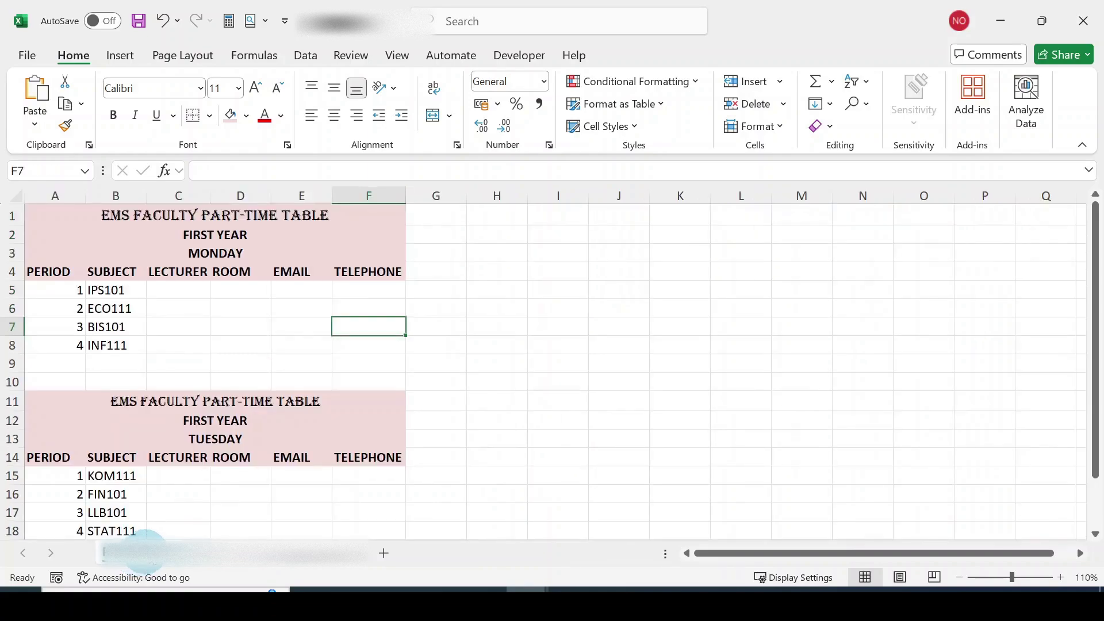
click(518, 348)
click(189, 299)
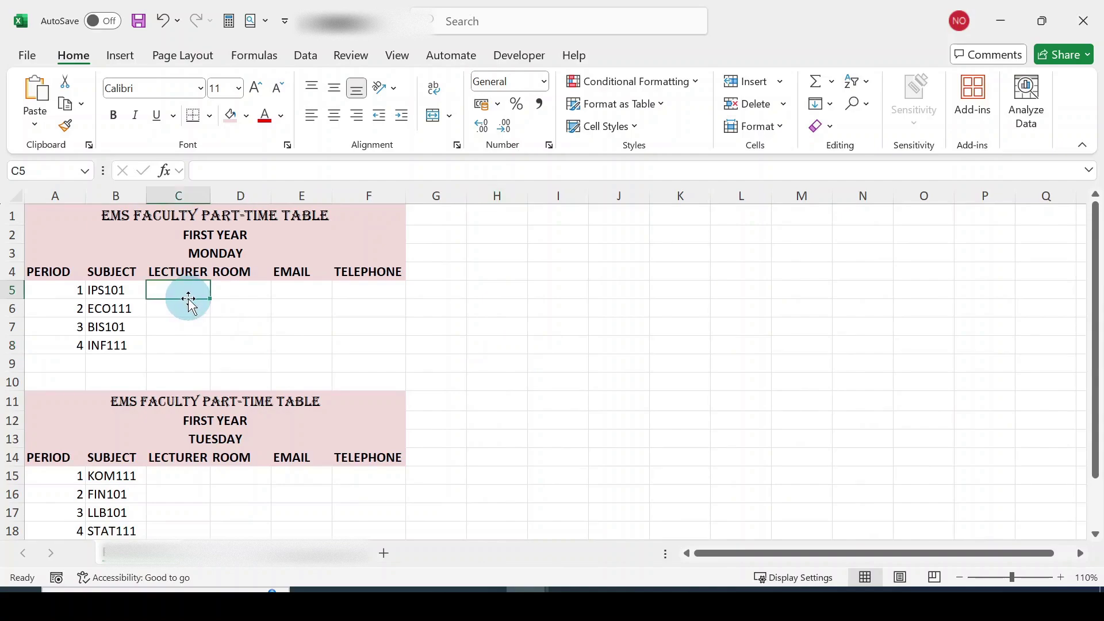
drag(180, 286, 383, 353)
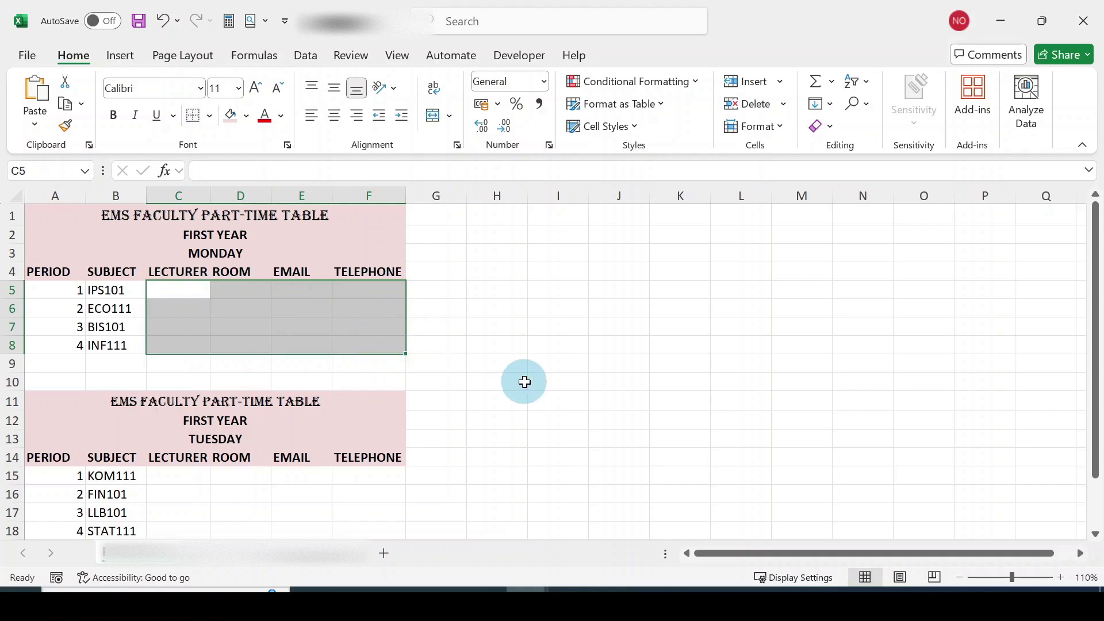
click(183, 292)
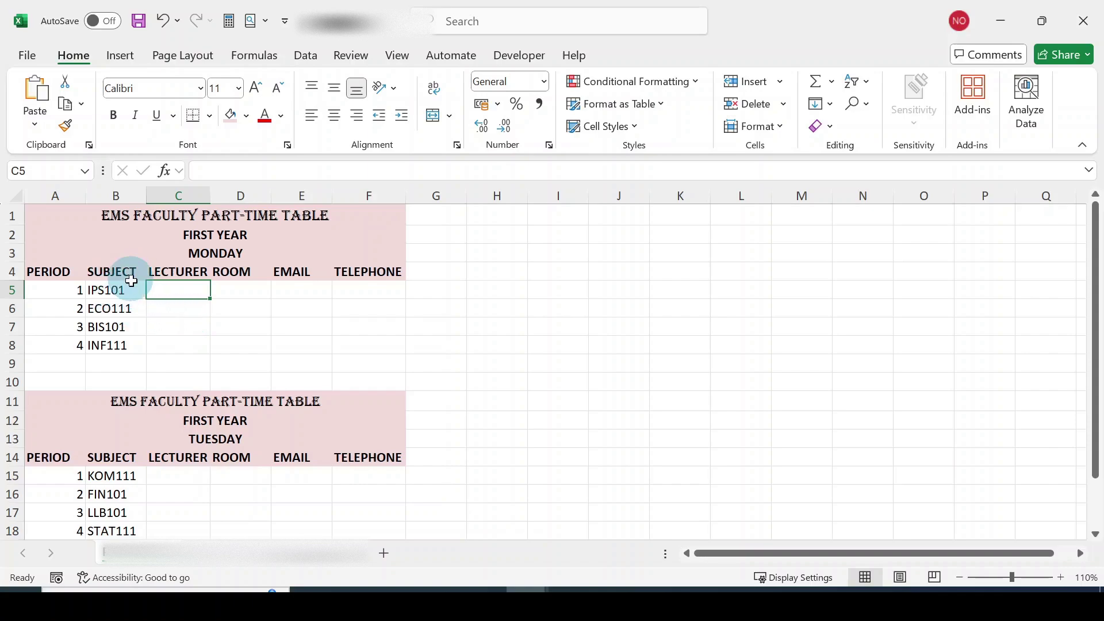
drag(116, 291, 120, 344)
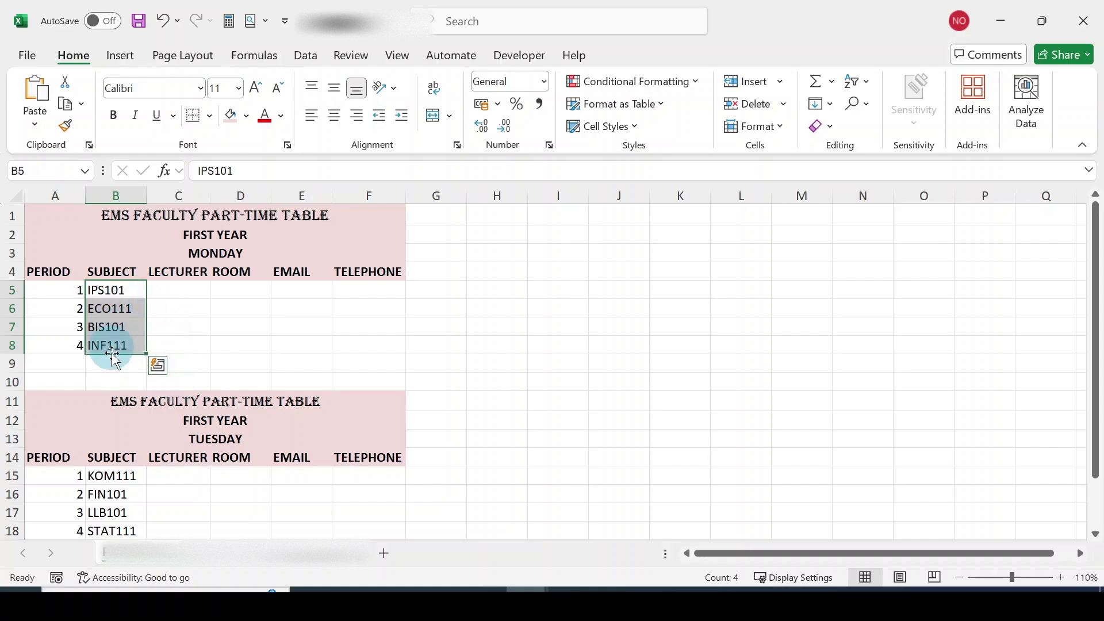
- Insert the VLOOKUP function from the Lookup & Reference category into Monday's first lecturer cell, C5
click(164, 293)
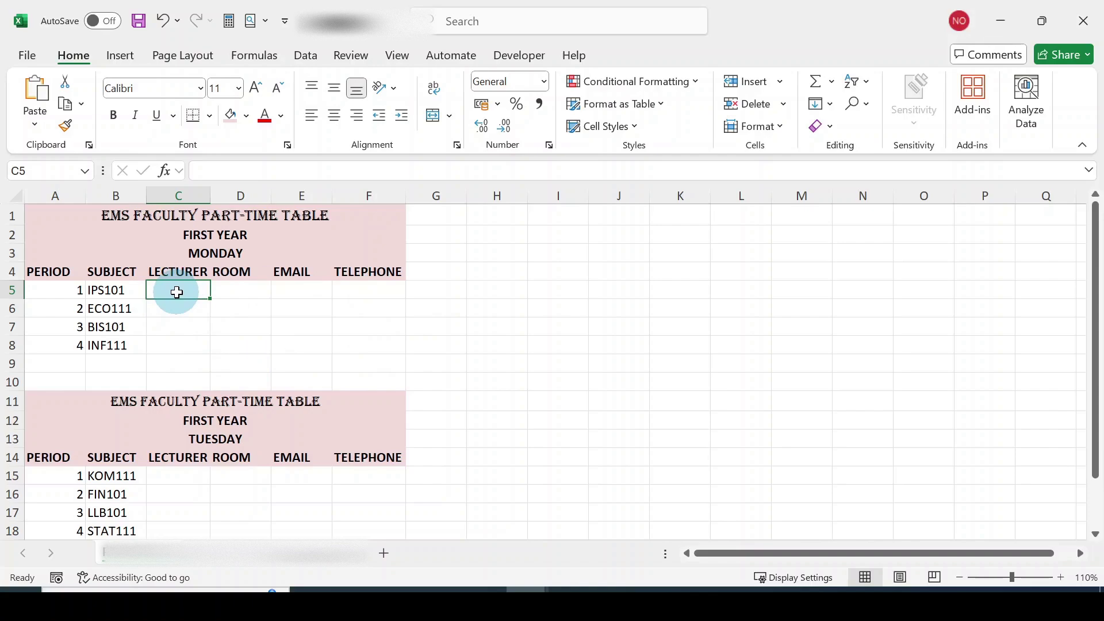
click(168, 172)
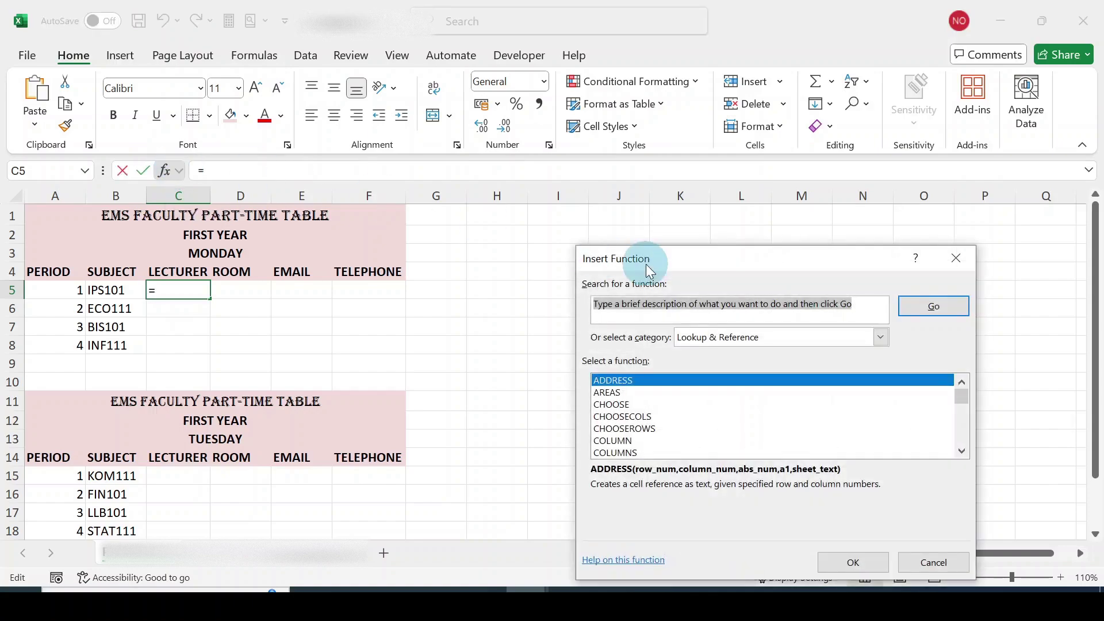
drag(671, 261, 605, 222)
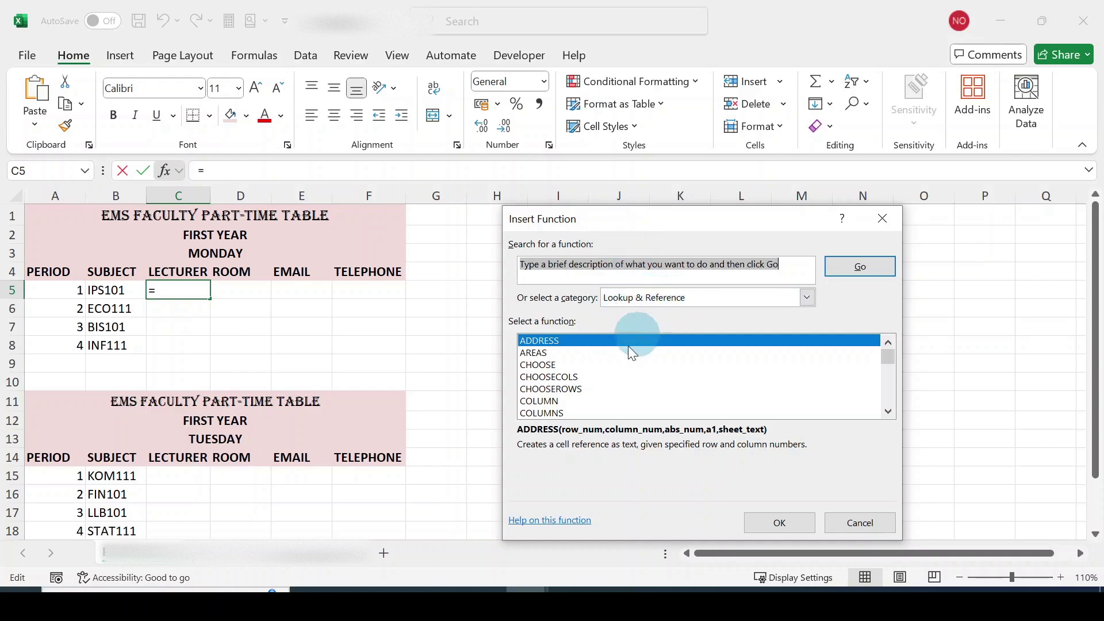
scroll(570, 378, down, 2)
scroll(570, 377, down, 6)
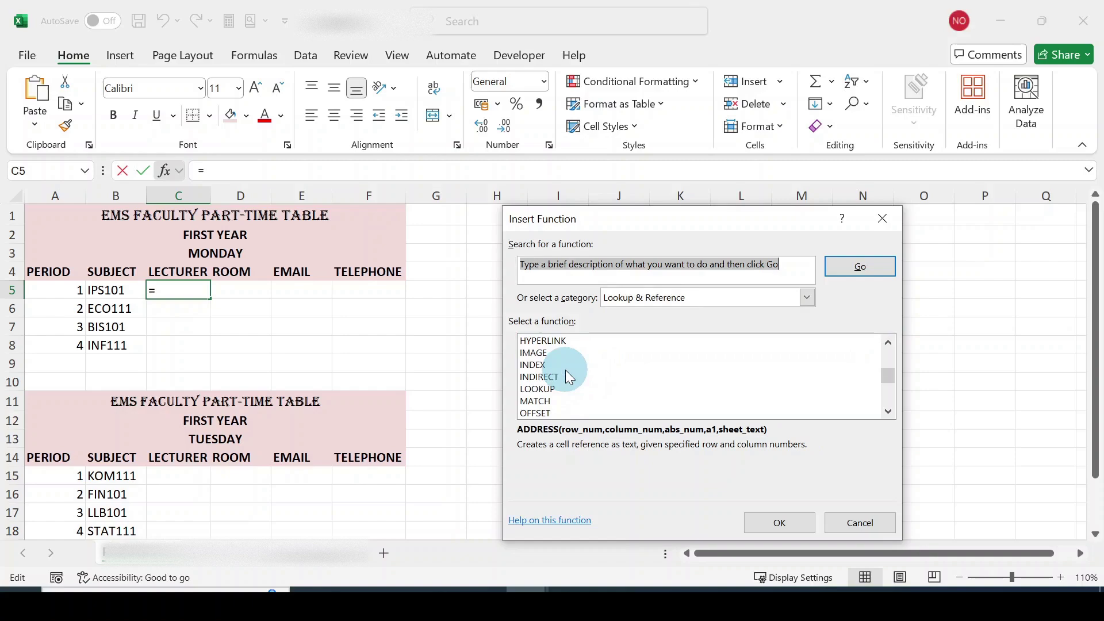
scroll(568, 374, down, 2)
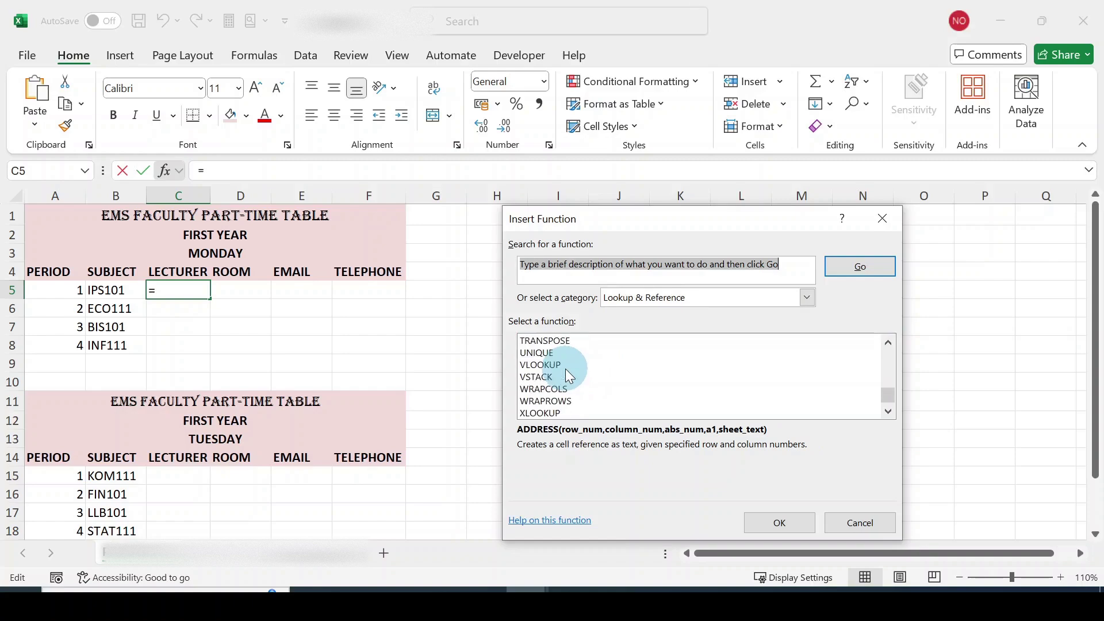
click(550, 368)
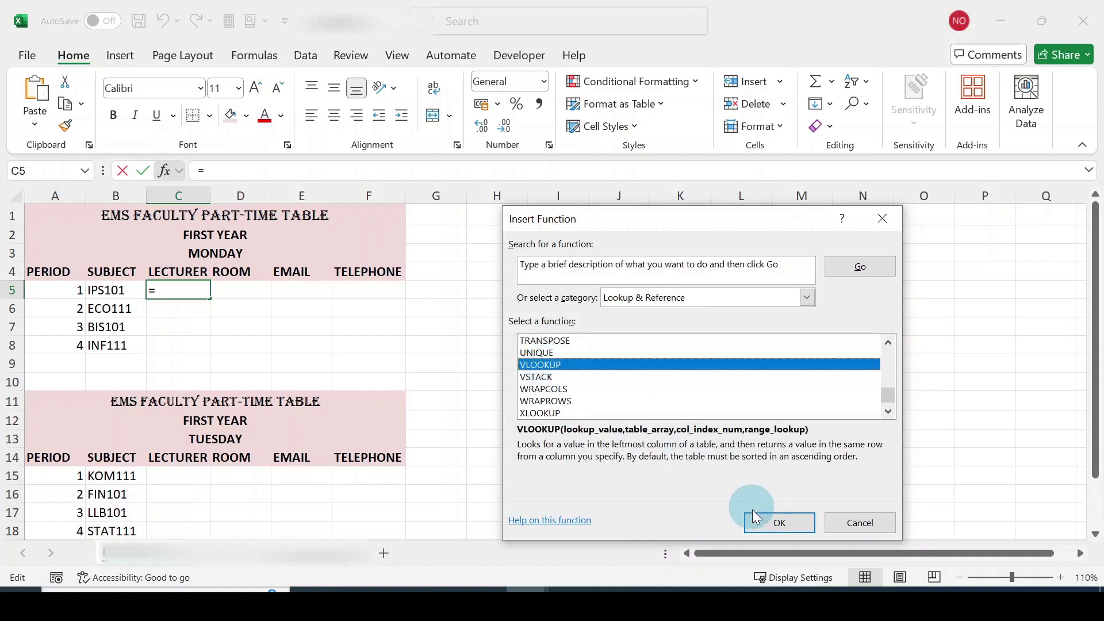
click(778, 522)
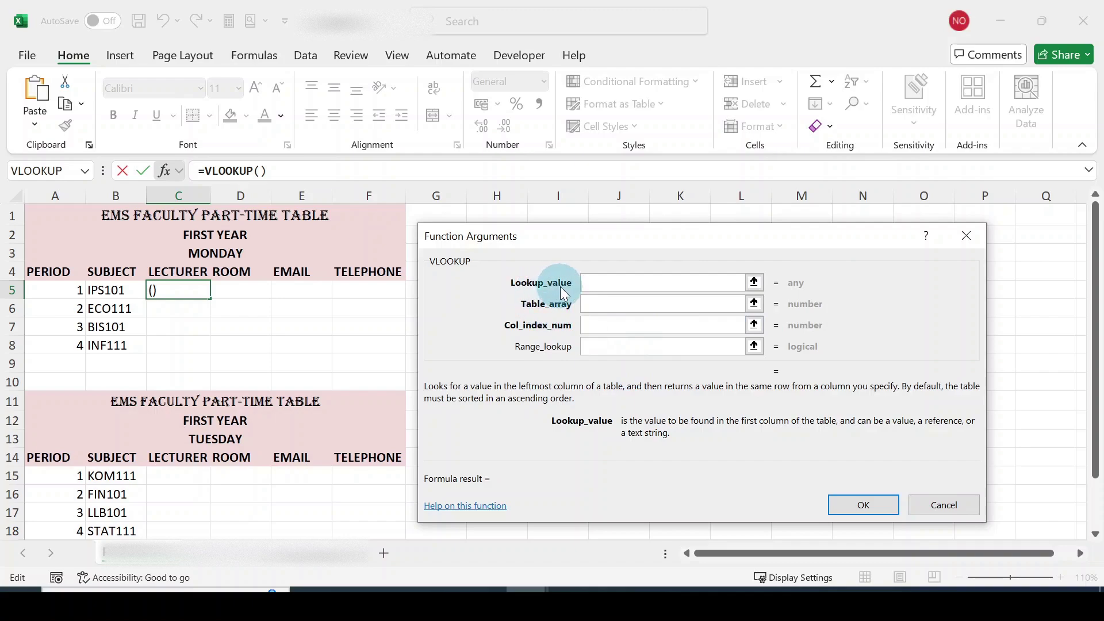
- Set the VLOOKUP's lookup value to B5 and its table array to the Academics range A1:E9 on the Academic Info sheet
click(107, 293)
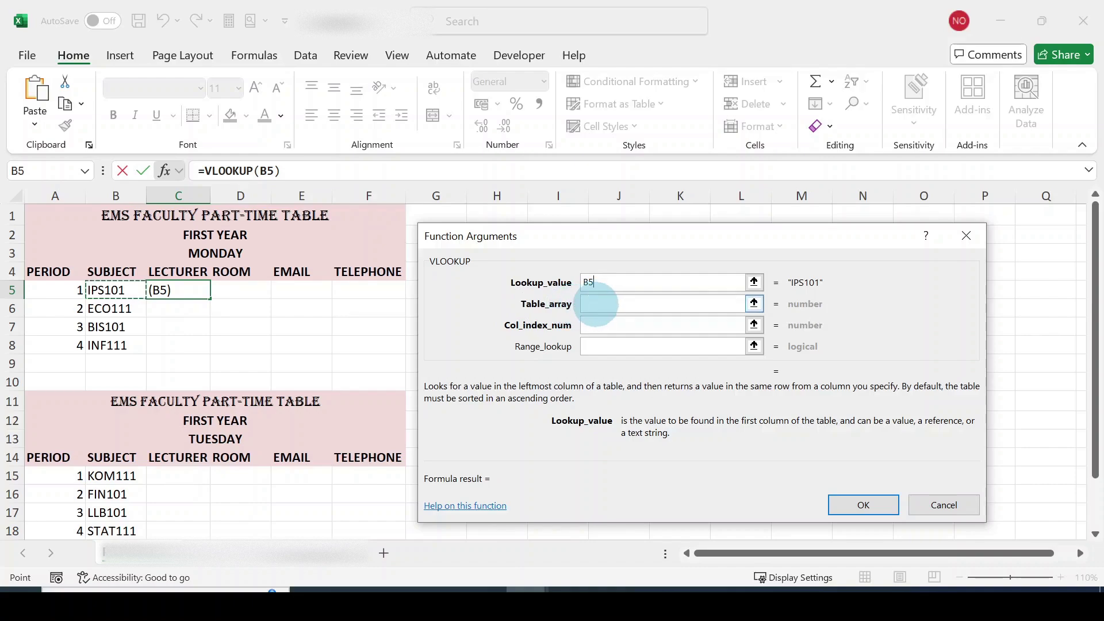
click(595, 303)
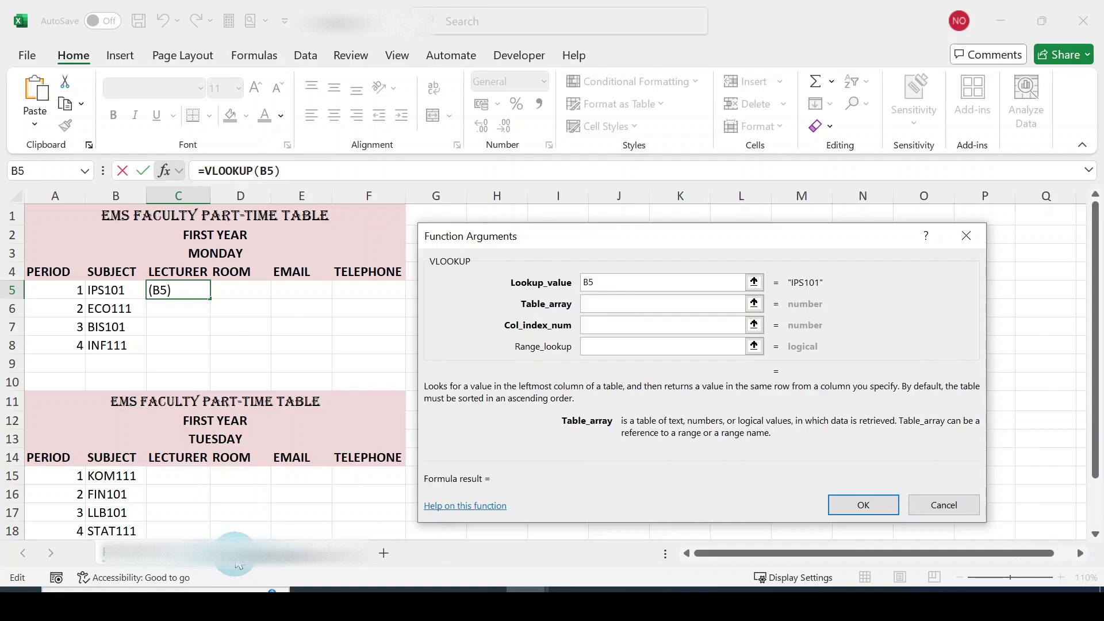
click(240, 566)
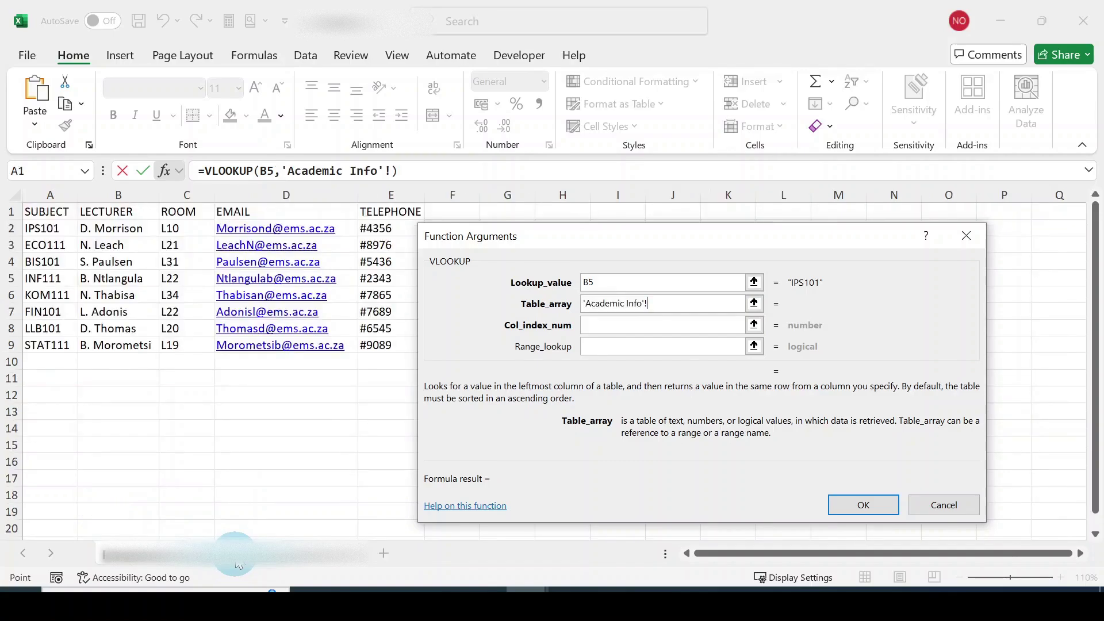
drag(613, 234, 630, 232)
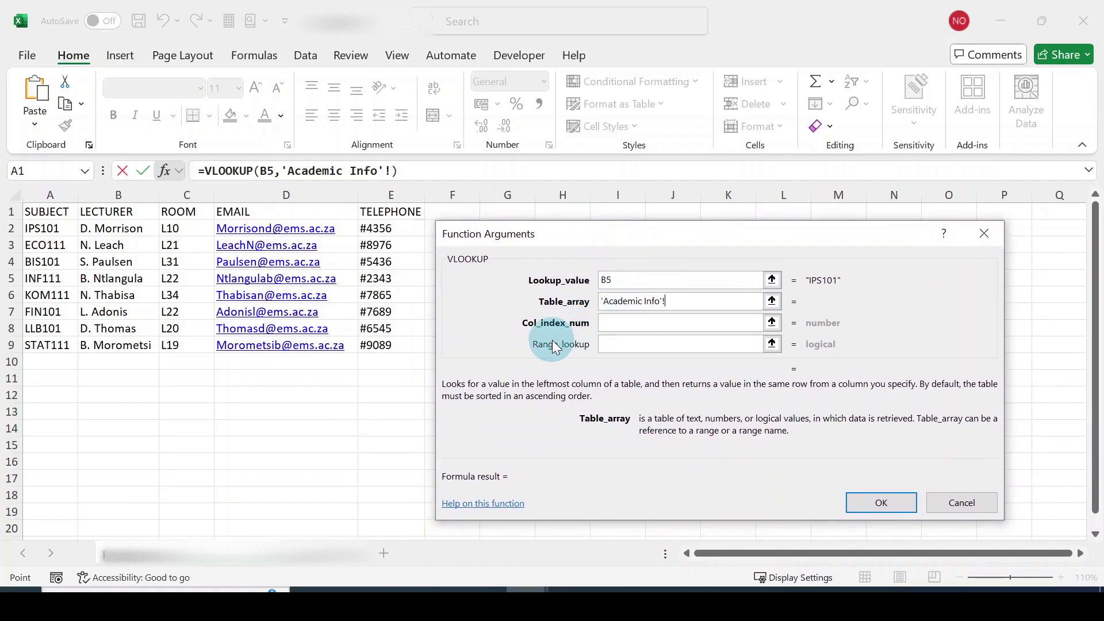
click(632, 300)
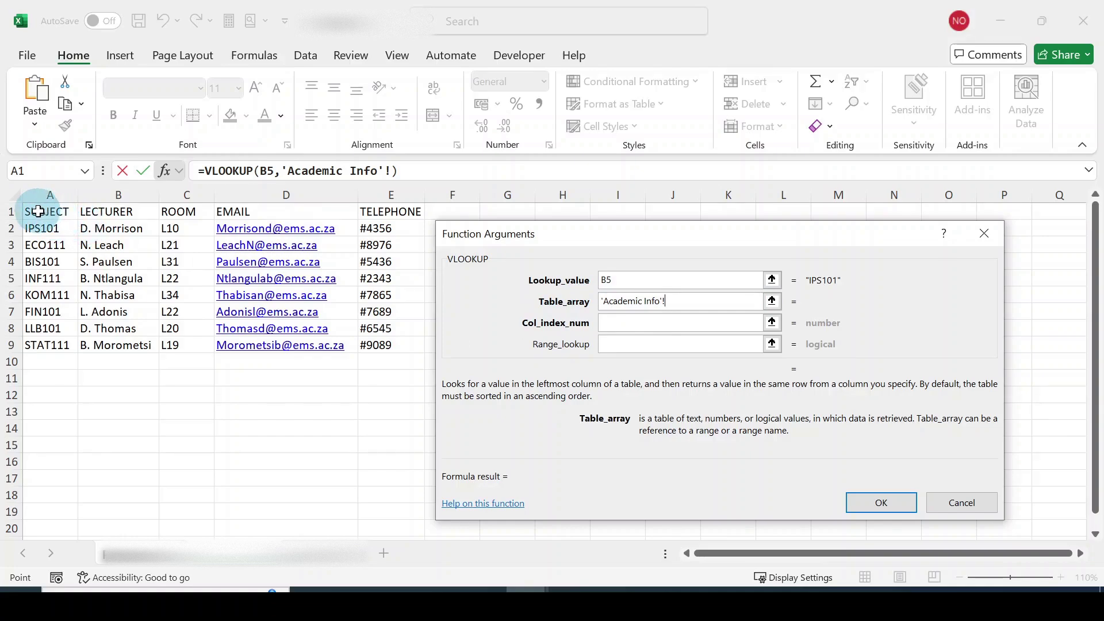
drag(38, 212, 389, 345)
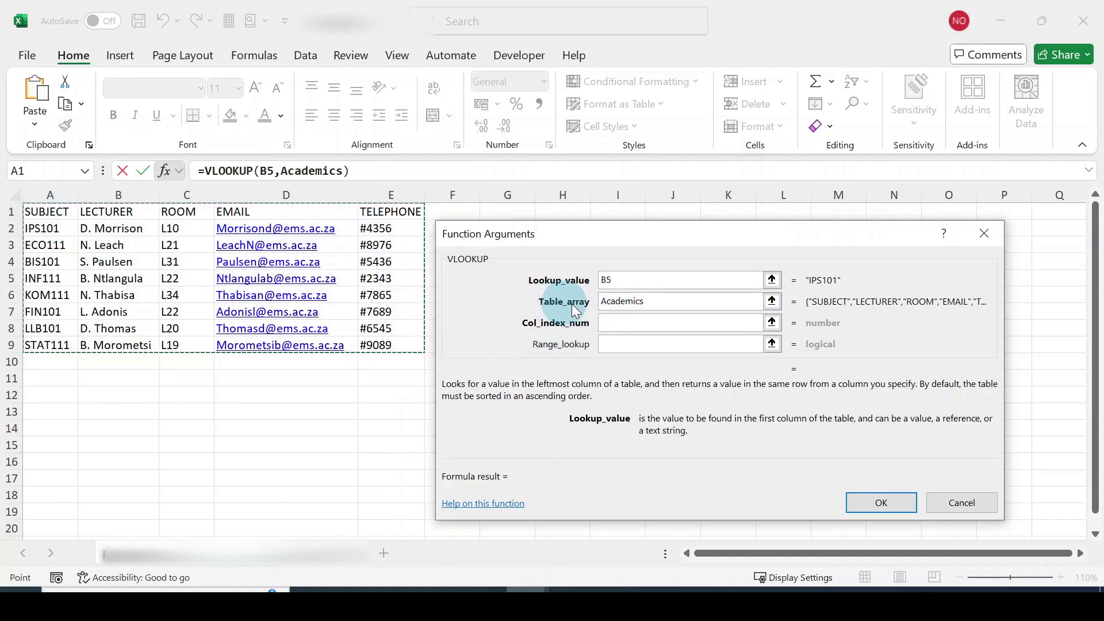
click(644, 301)
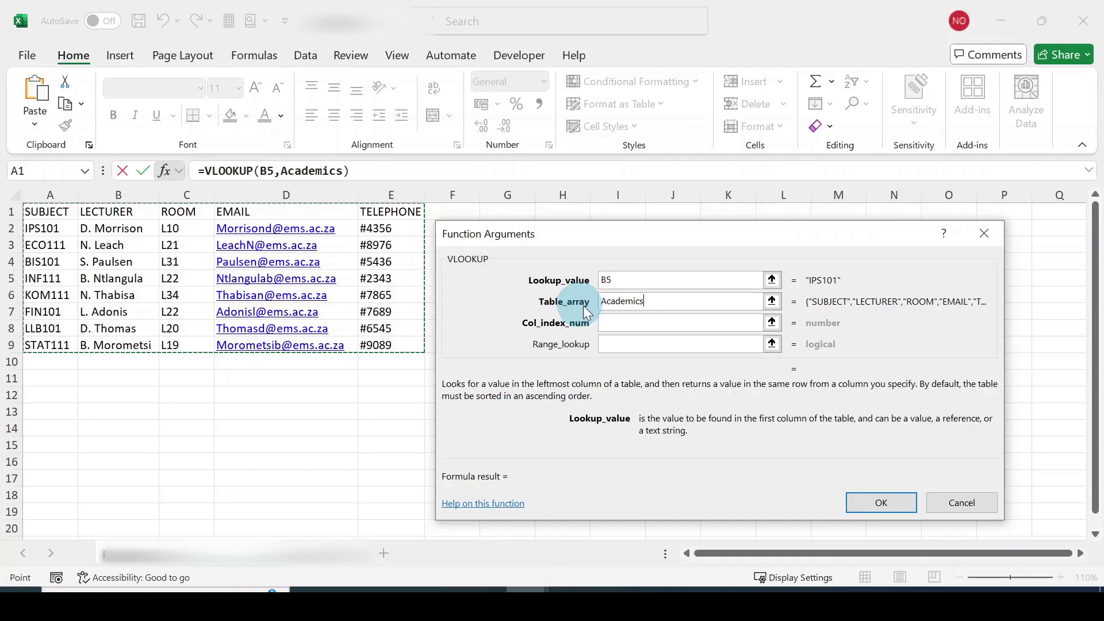
click(627, 303)
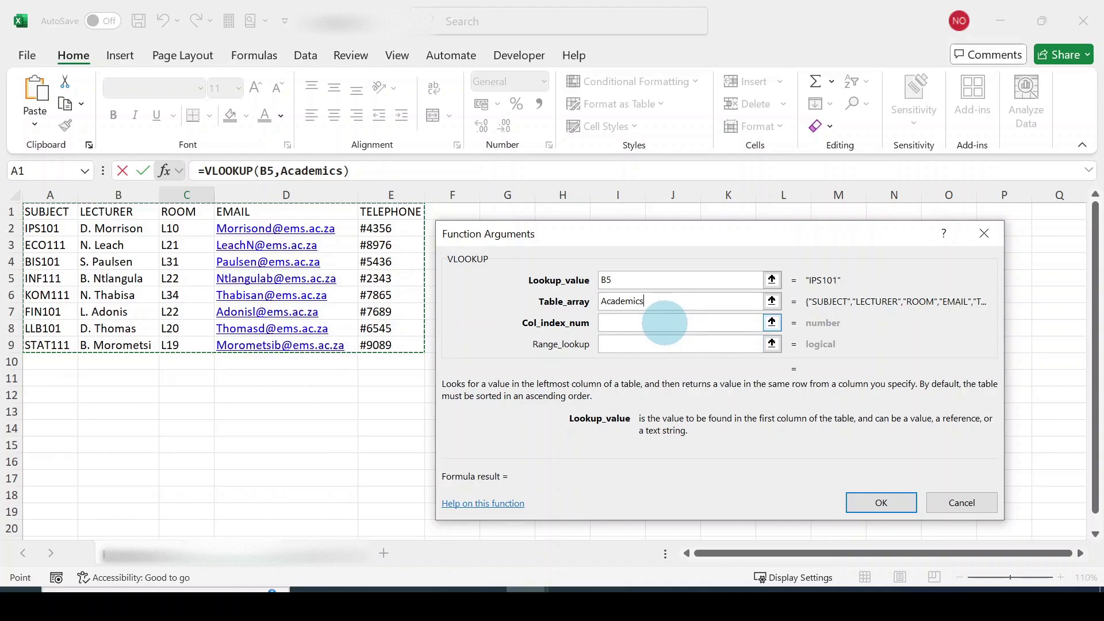
- Complete the VLOOKUP in C5 with column index 2 and range lookup FALSE, and widen column C to fit the lecturer's name
click(666, 323)
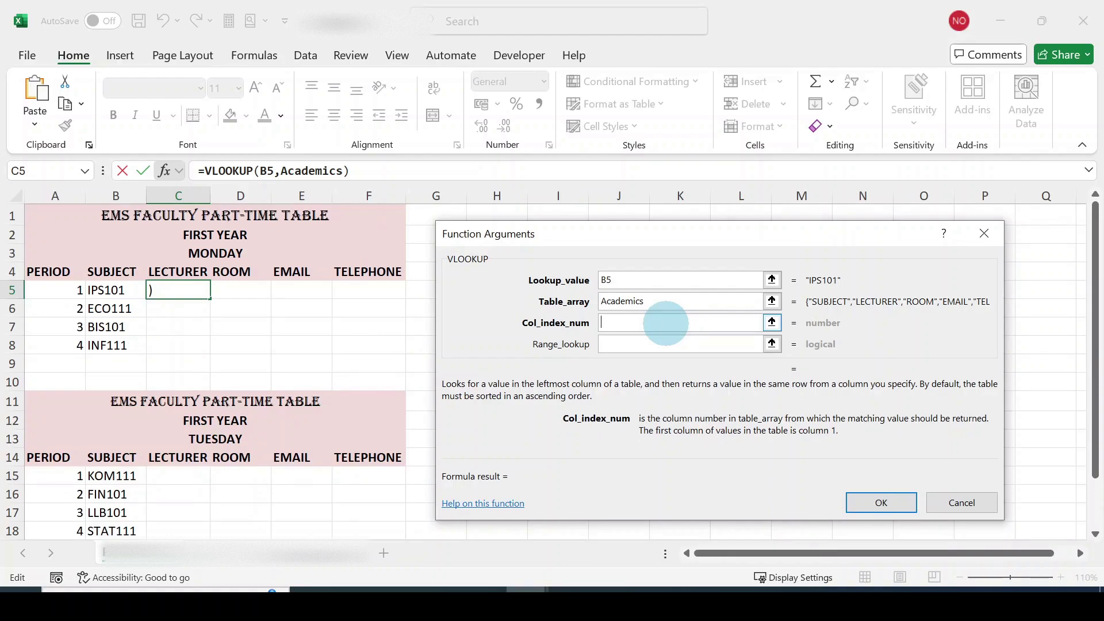
text(2)
click(664, 345)
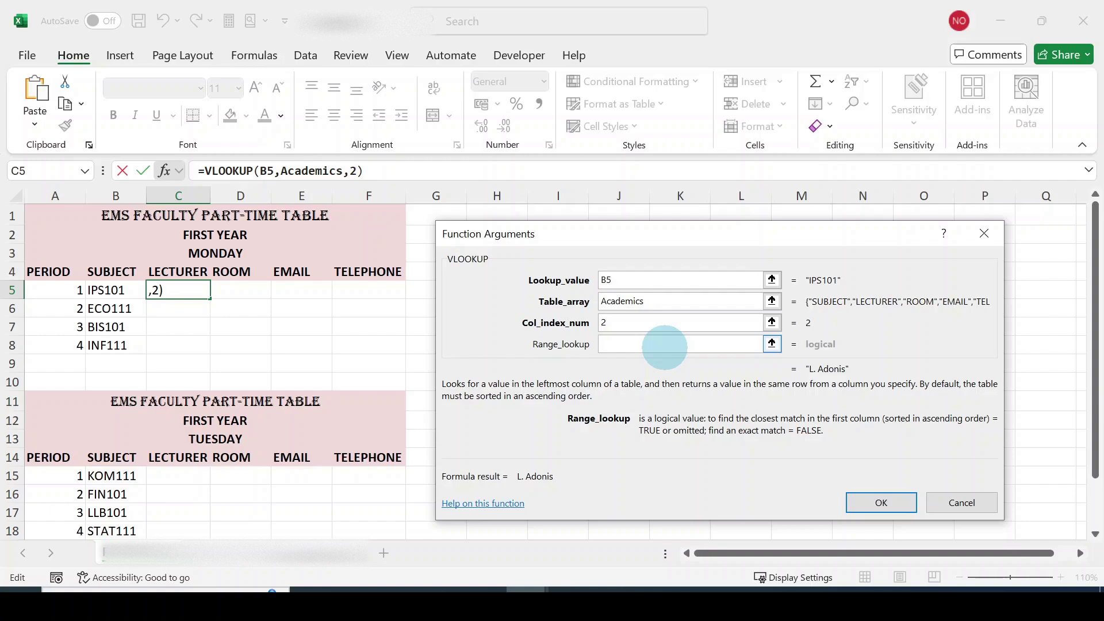
text(FALSE)
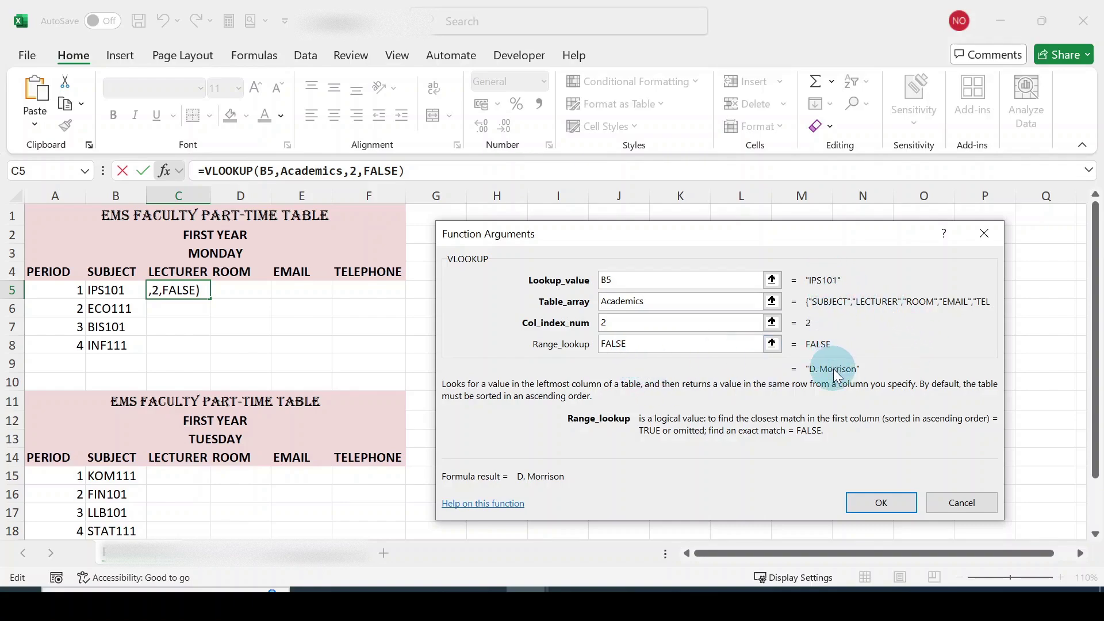
click(878, 505)
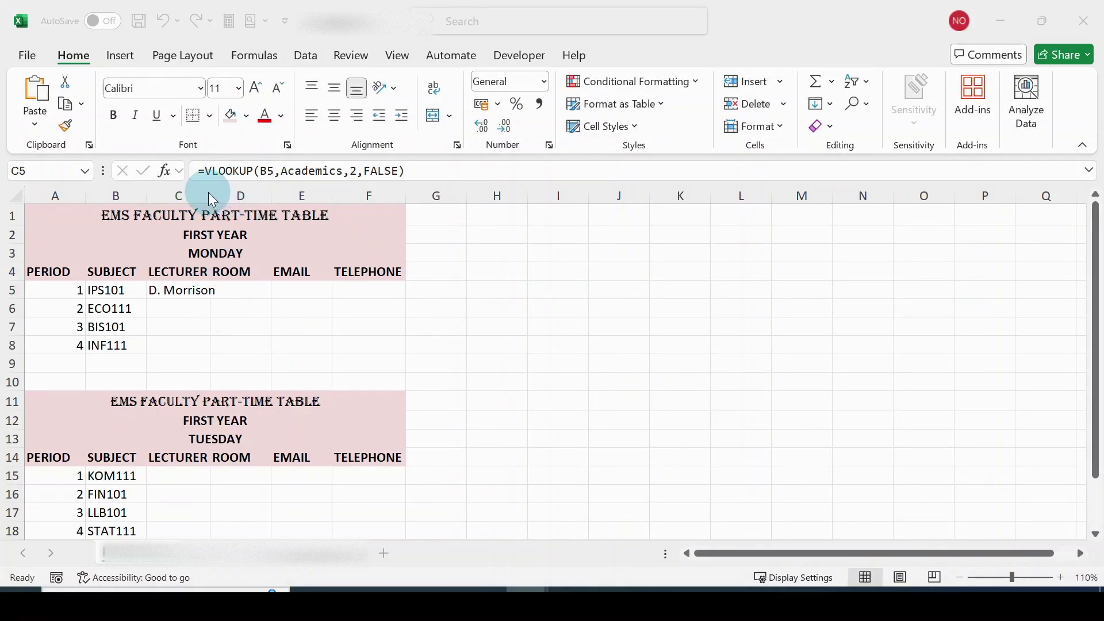
drag(210, 191, 224, 191)
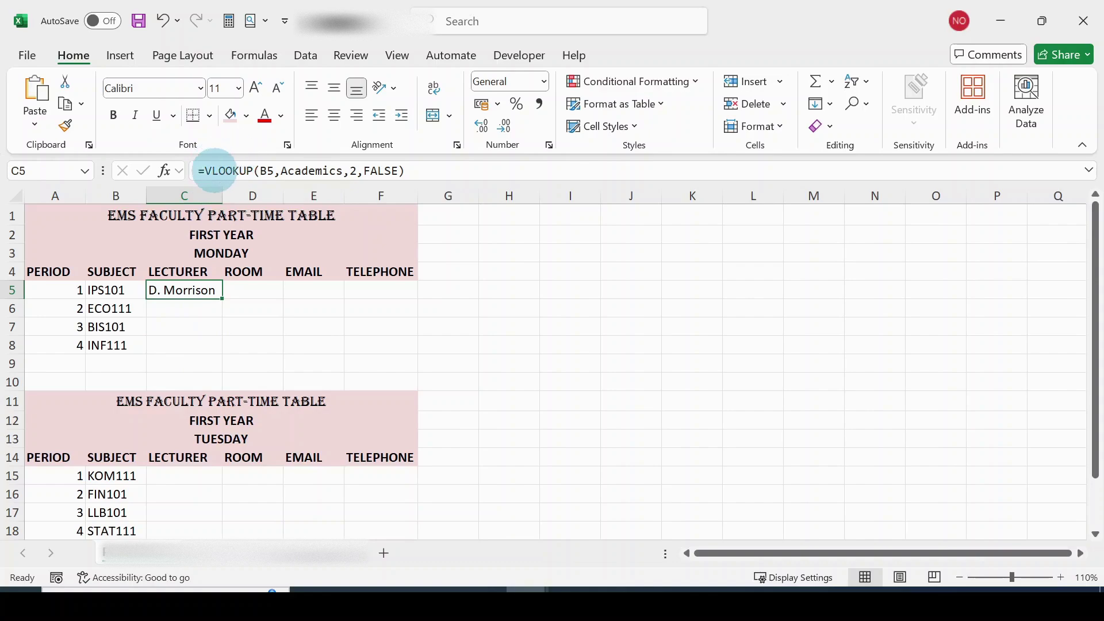
- Widen column C slightly and copy the VLOOKUP formula from C5 down to C8 for Monday's remaining lecturers
drag(223, 196, 231, 196)
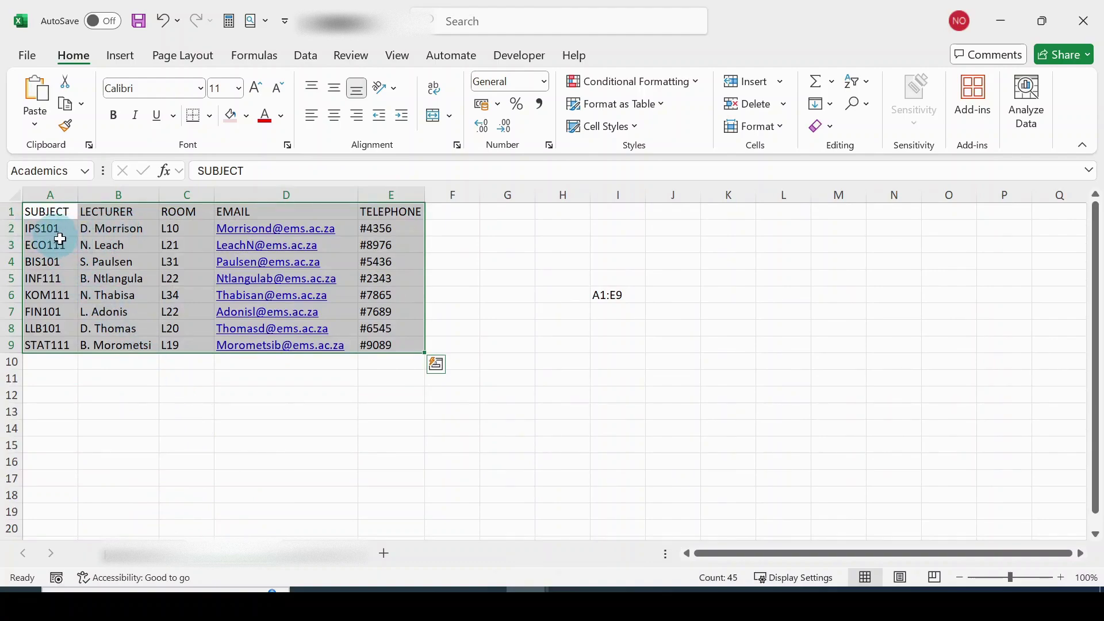
click(161, 554)
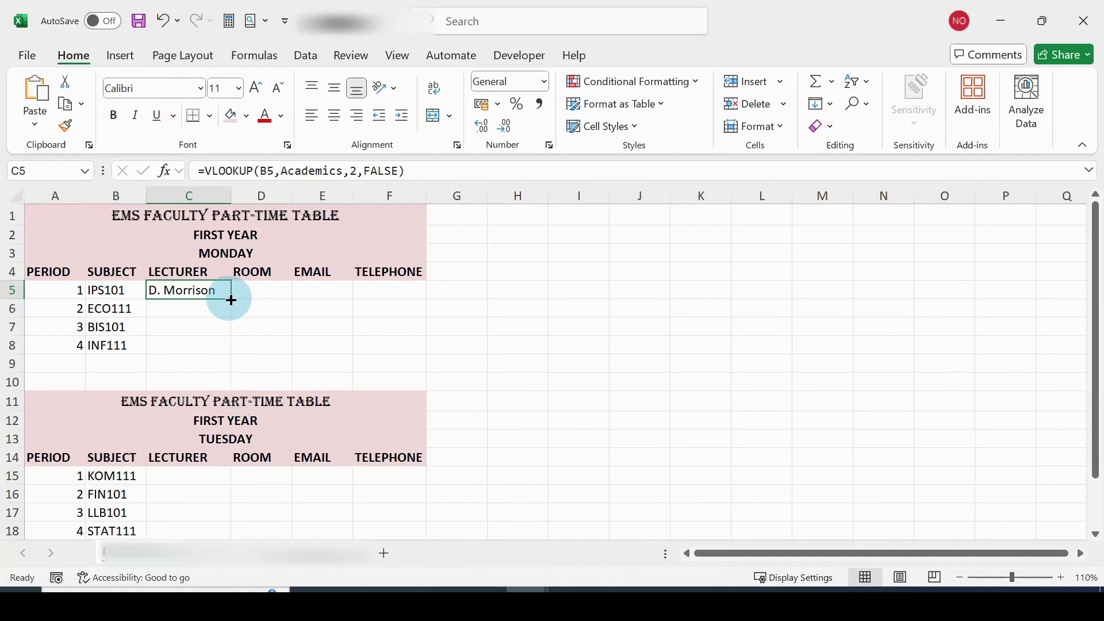
drag(231, 300, 230, 353)
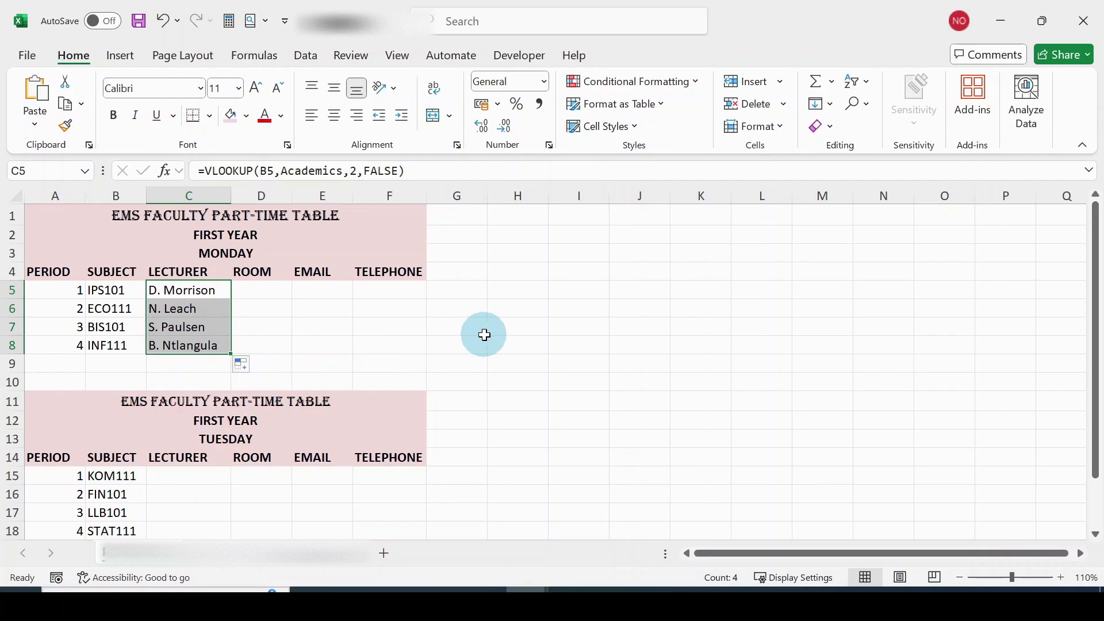
click(485, 335)
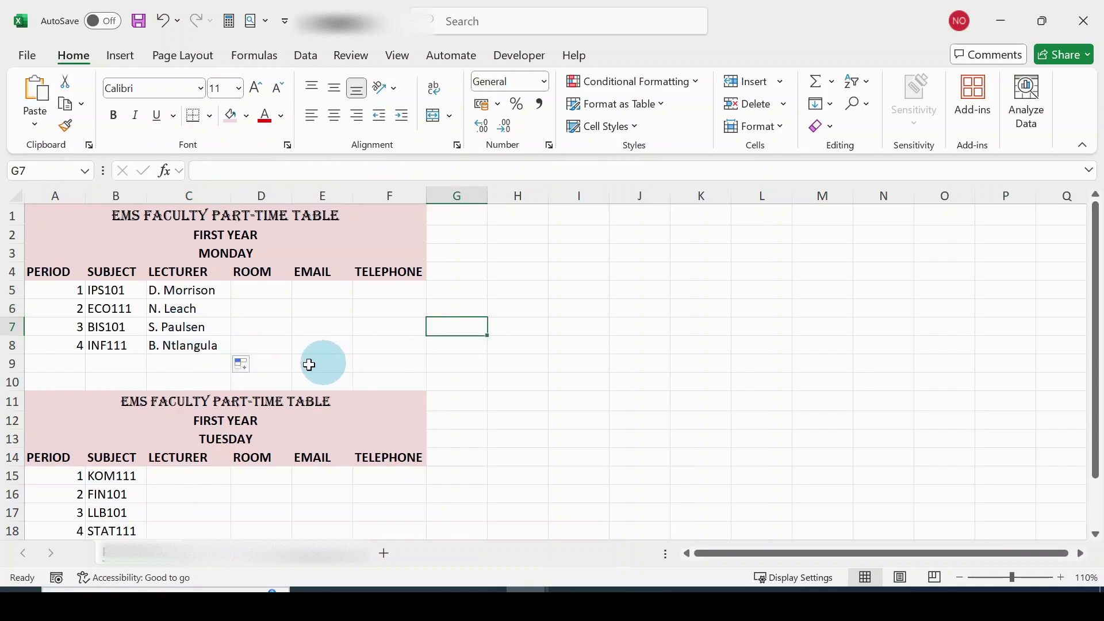
double_click(568, 323)
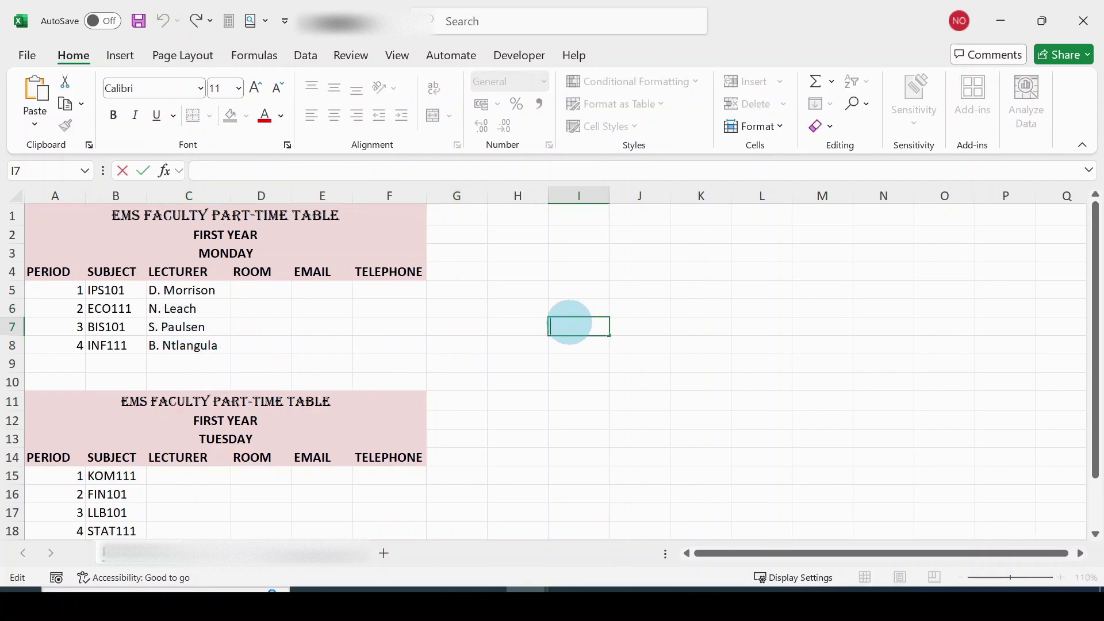
click(581, 306)
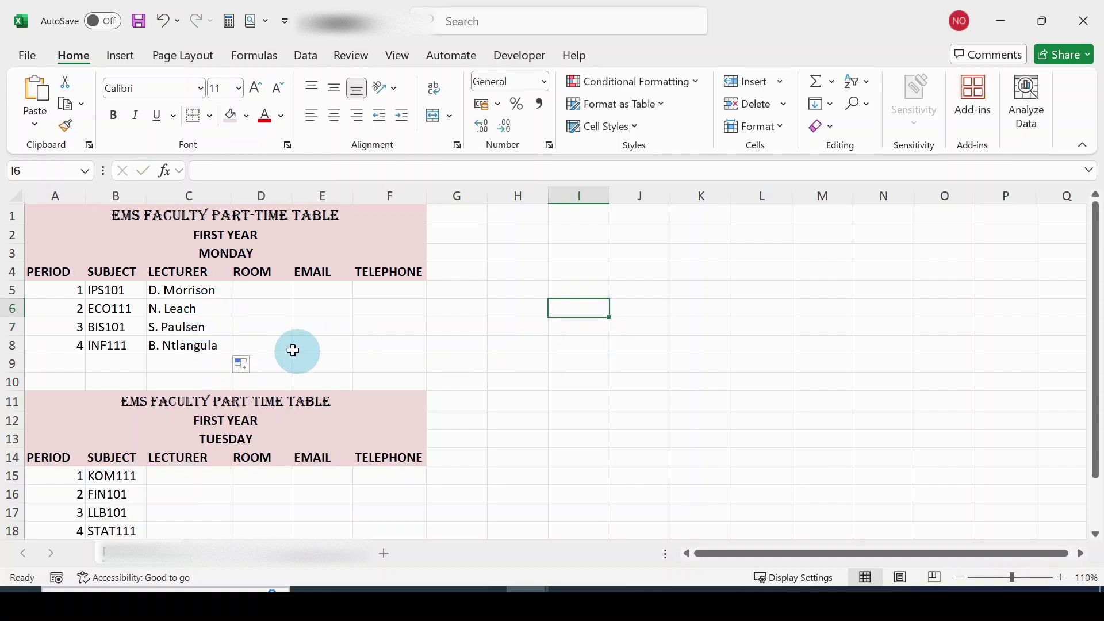
click(192, 289)
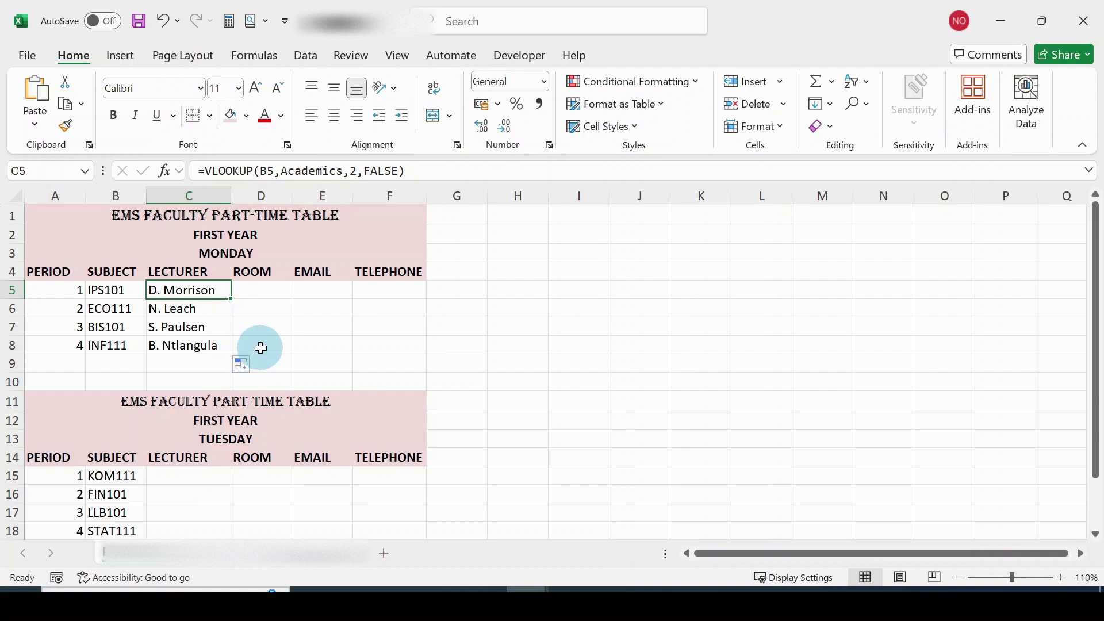
click(532, 316)
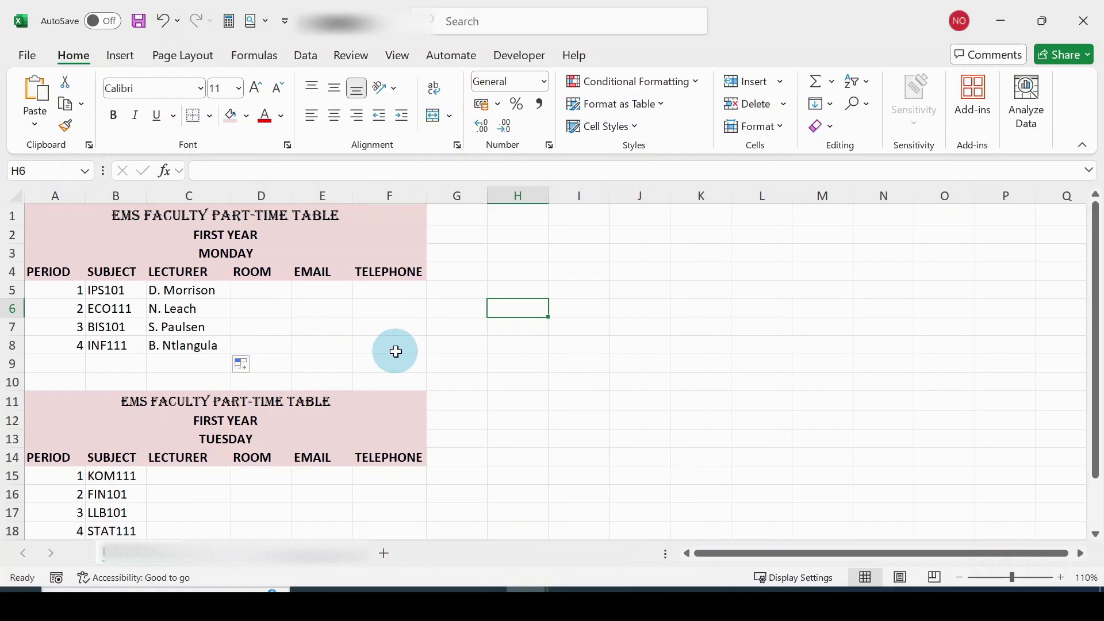
- Insert the VLOOKUP function from the Most Recently Used category into Monday's first room cell, D5
click(258, 289)
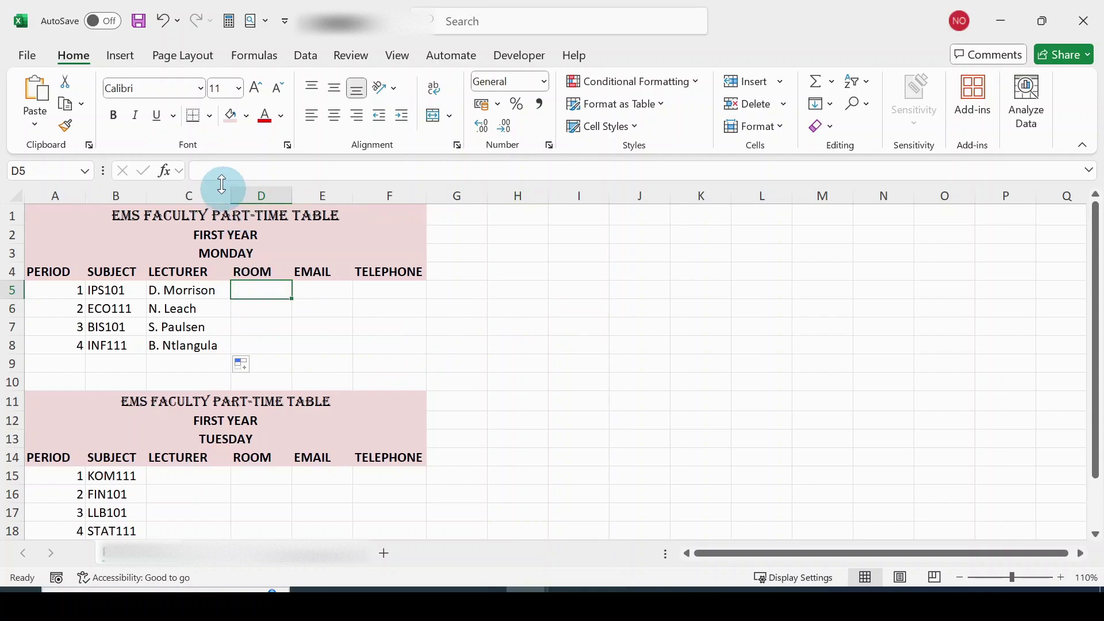
click(168, 174)
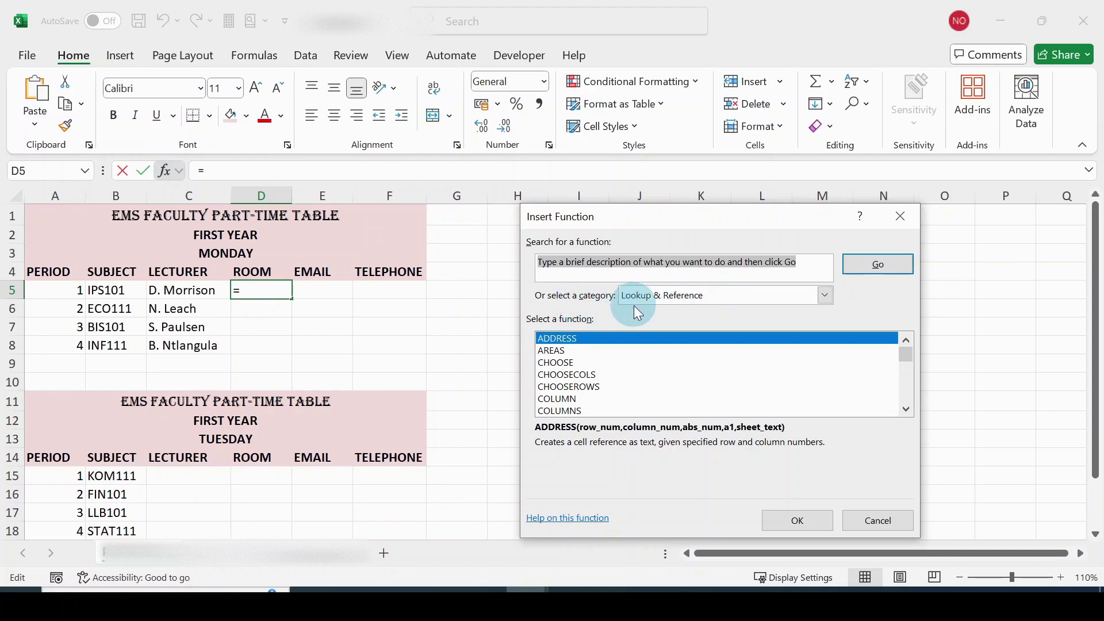
scroll(598, 380, down, 6)
scroll(600, 380, up, 6)
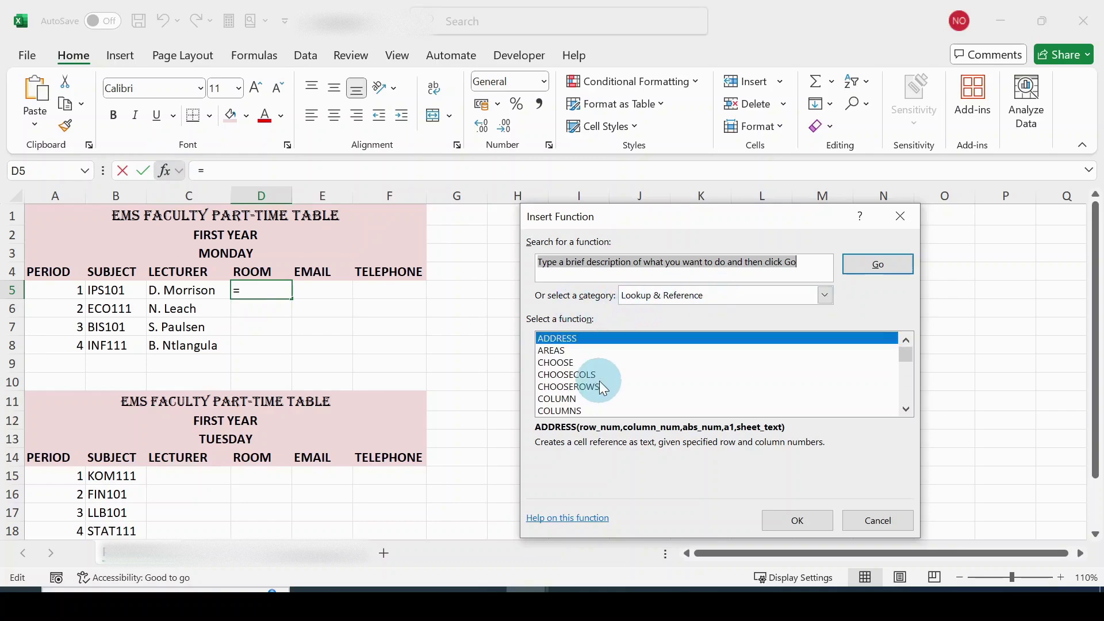
click(825, 297)
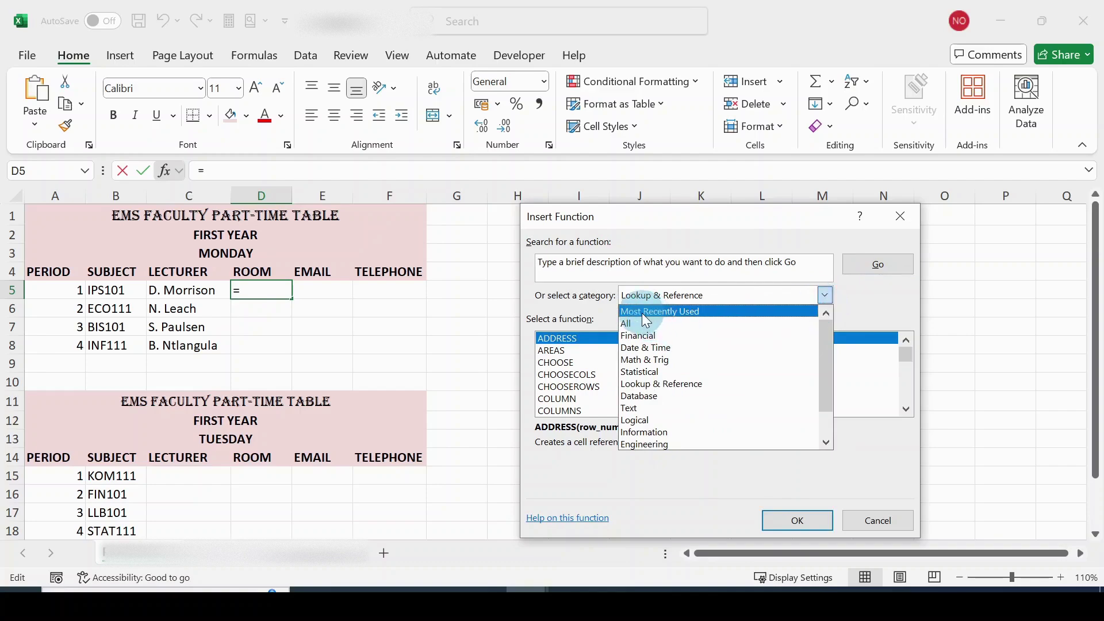
click(696, 311)
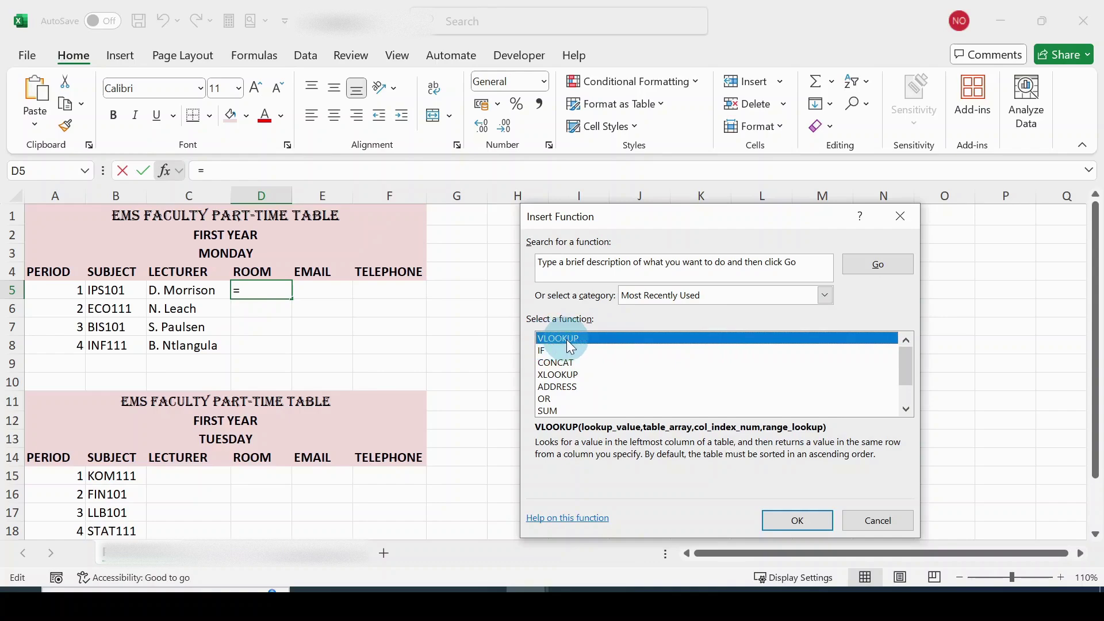
click(792, 519)
- Set the VLOOKUP's lookup value to B5 and its table array to the named range Academics
drag(744, 237, 768, 230)
click(630, 279)
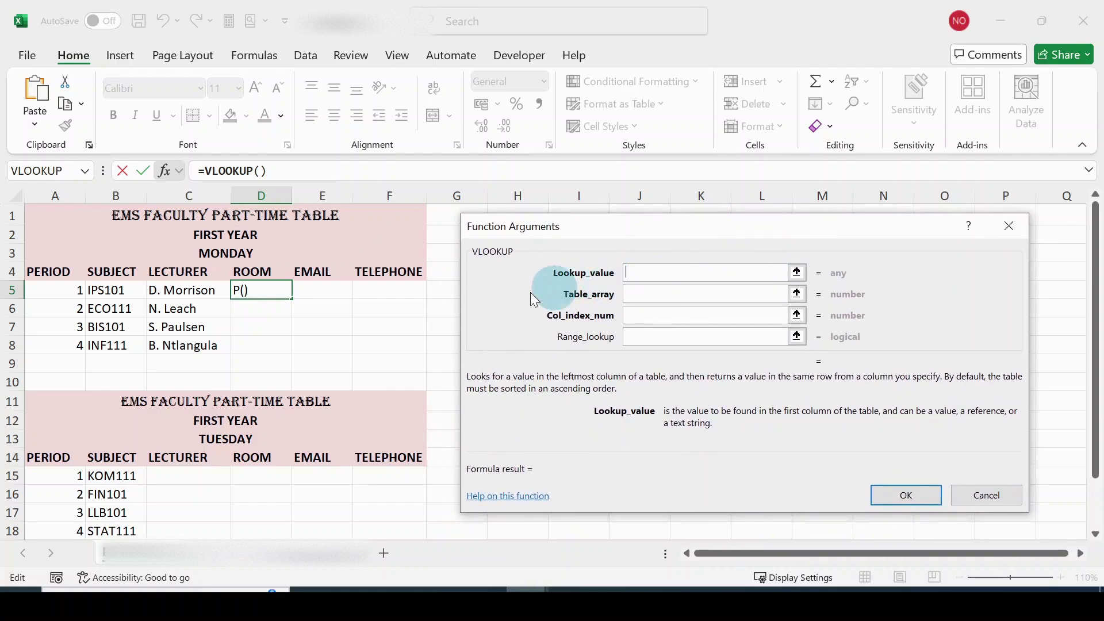
click(117, 291)
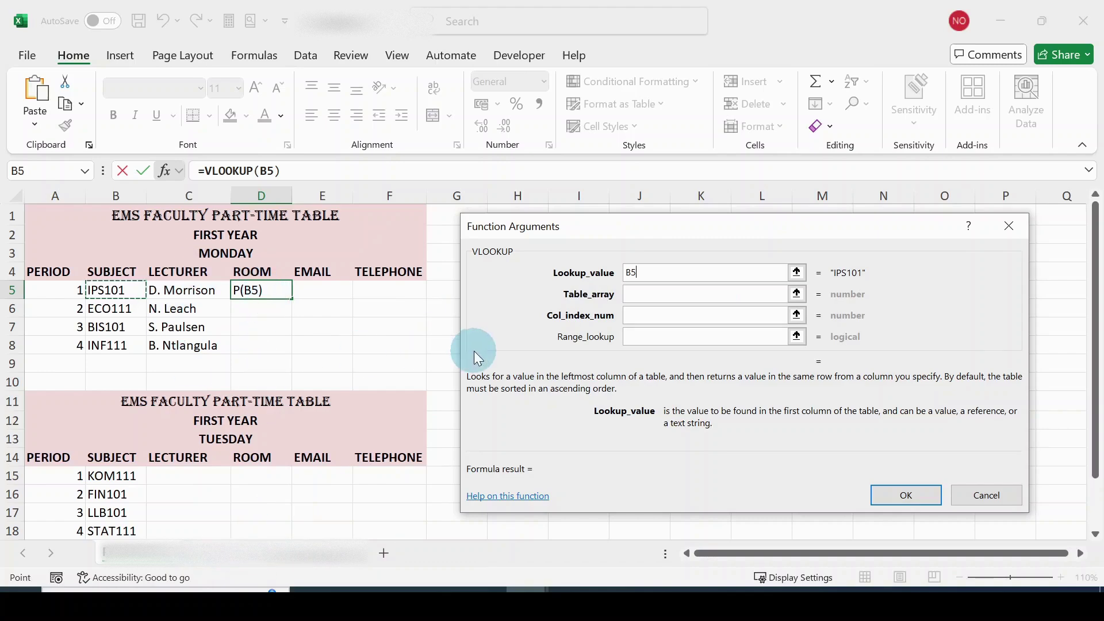
click(660, 295)
text(Aca)
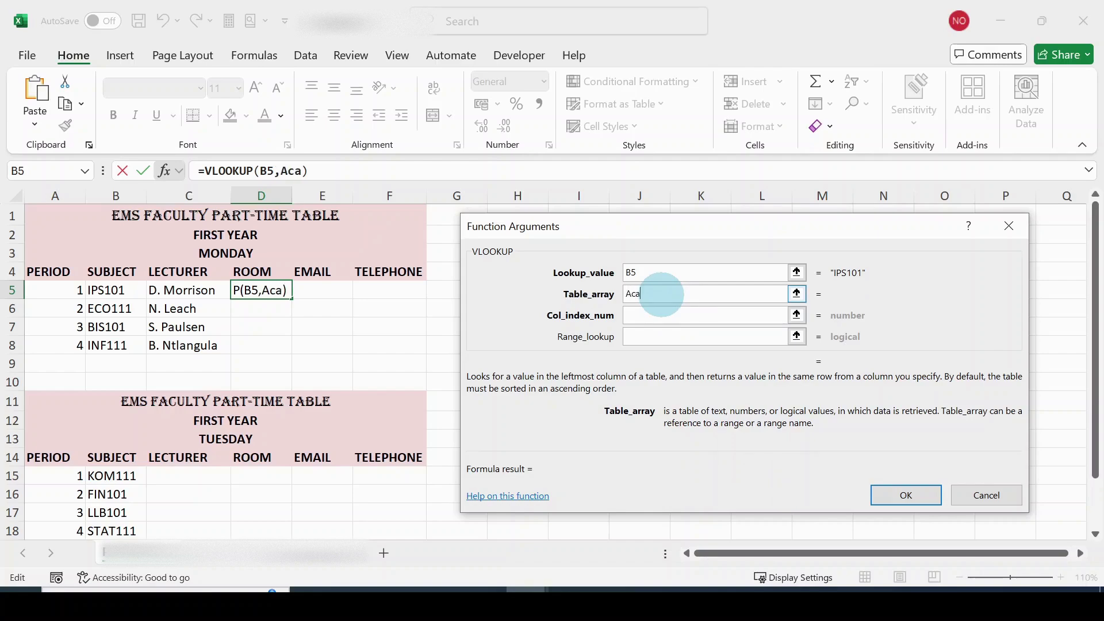
text(demics)
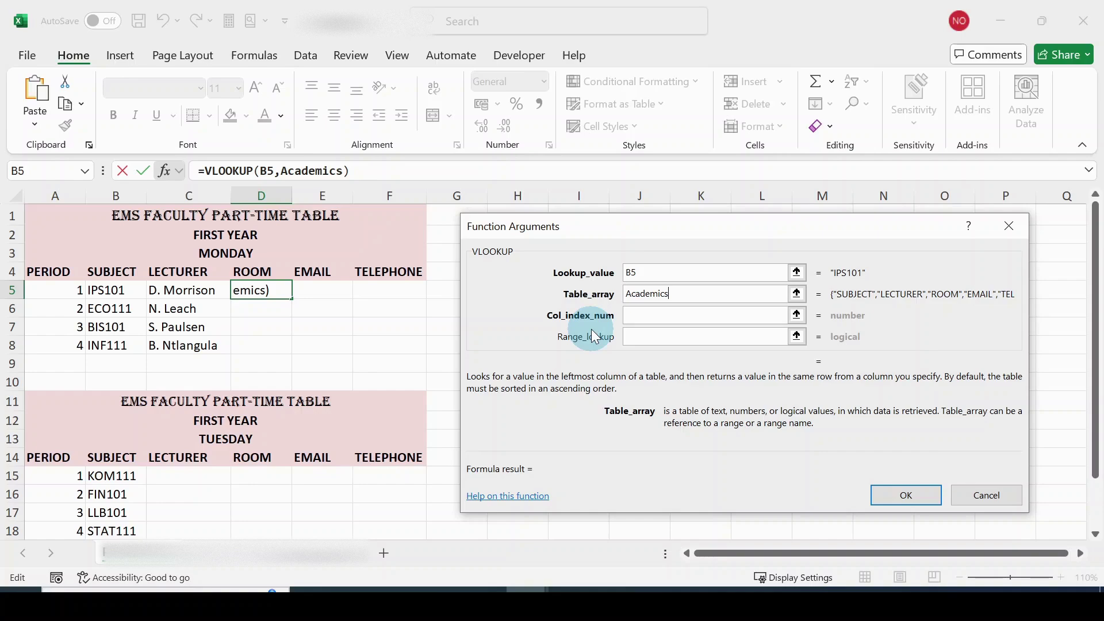
- Complete the VLOOKUP in D5 with column index 3 and range lookup FALSE
click(659, 316)
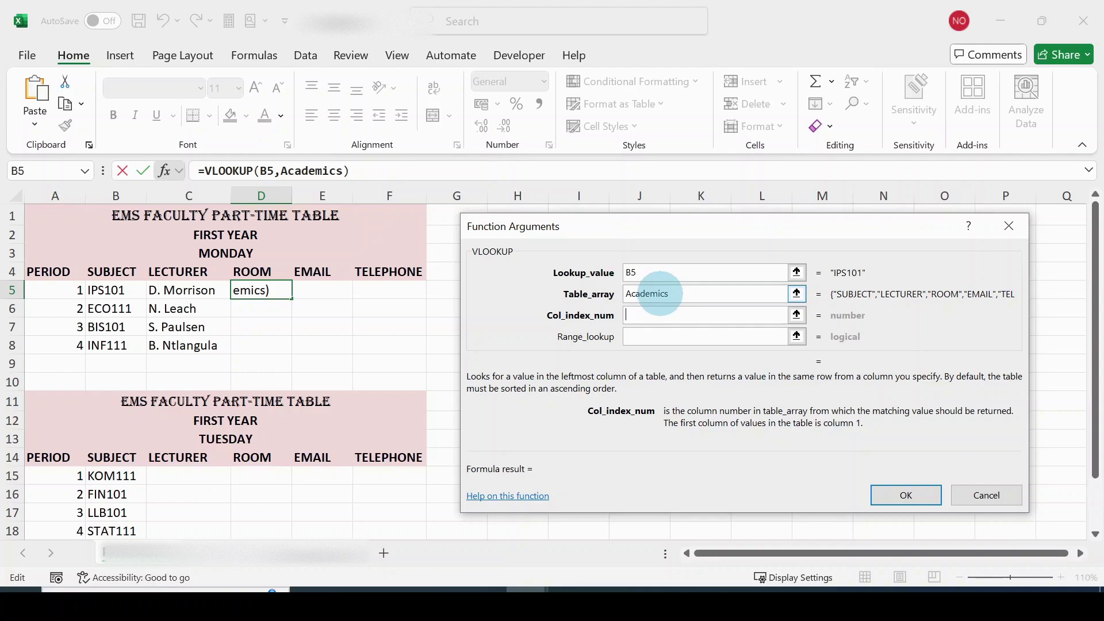
click(247, 557)
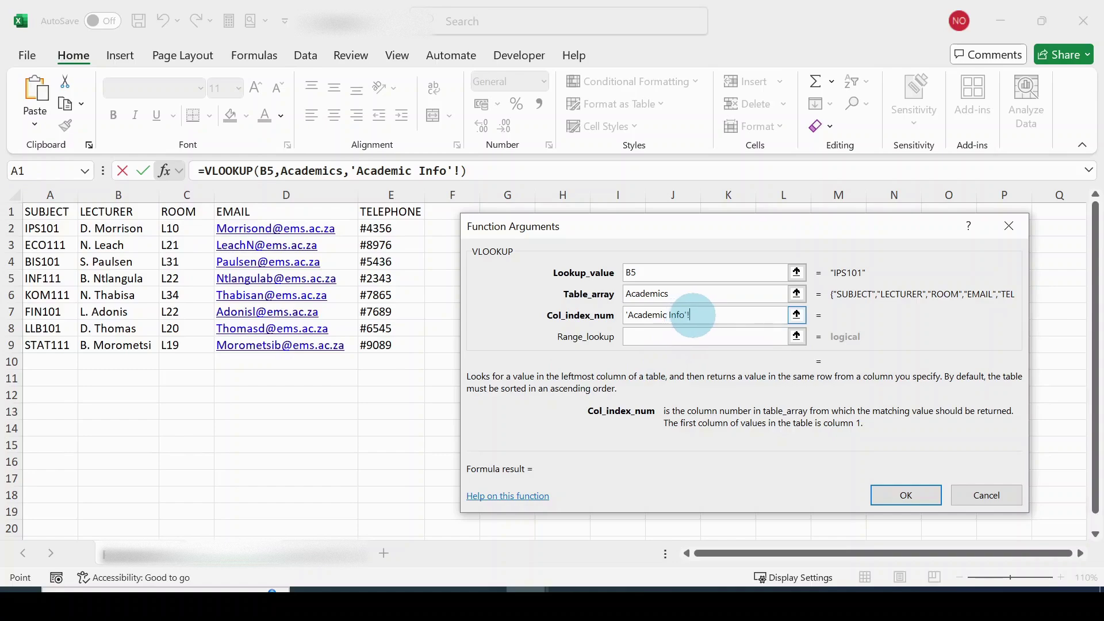
drag(691, 315, 627, 320)
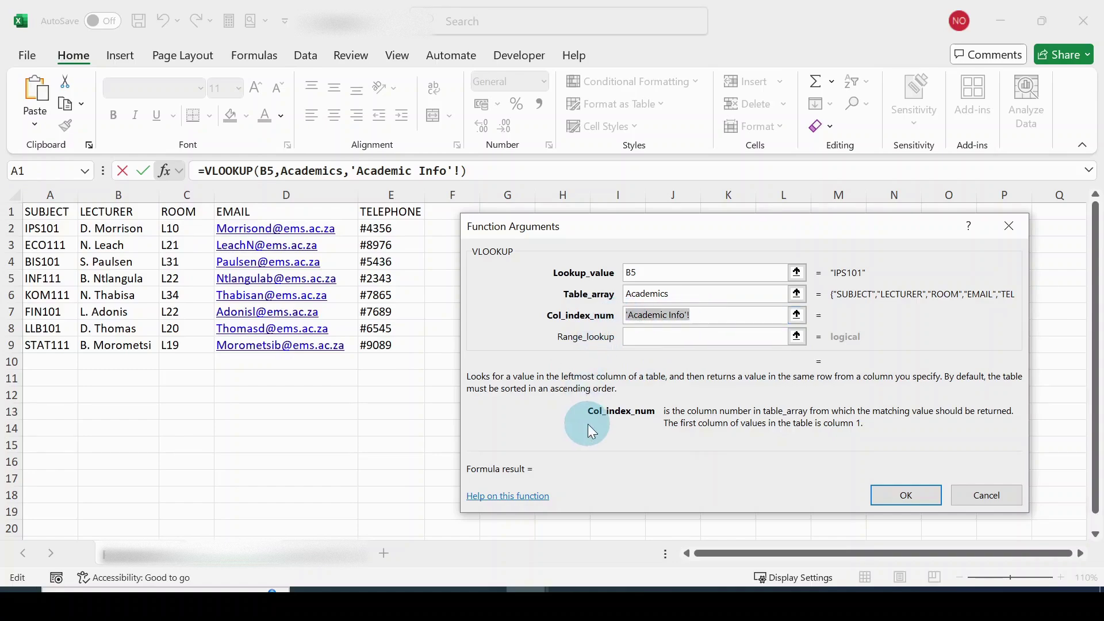
key(BackSpace)
text(3)
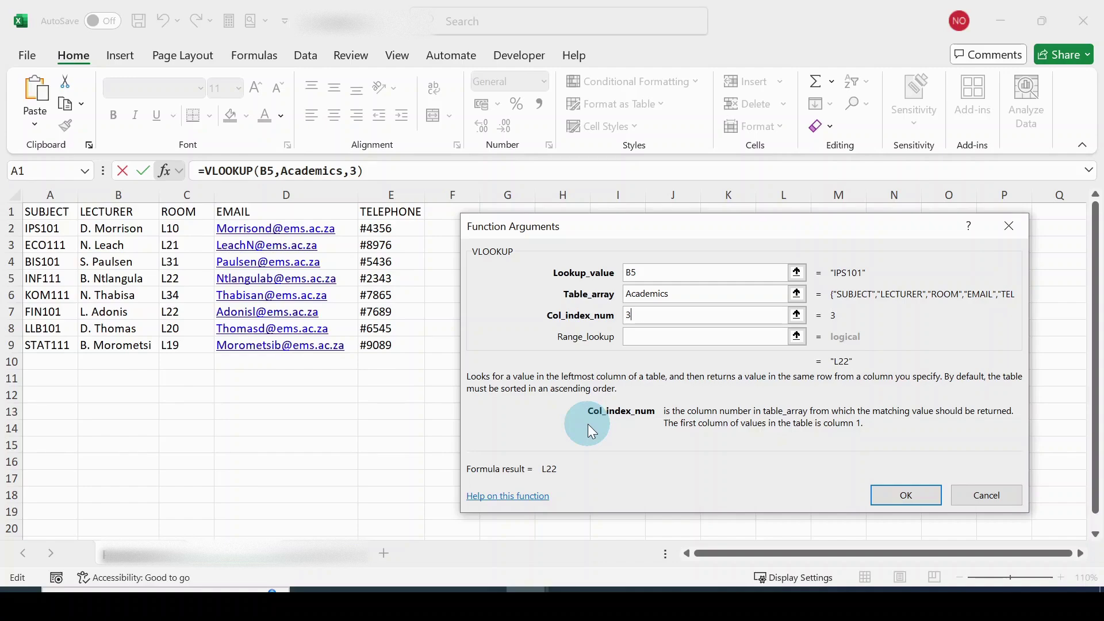
click(659, 341)
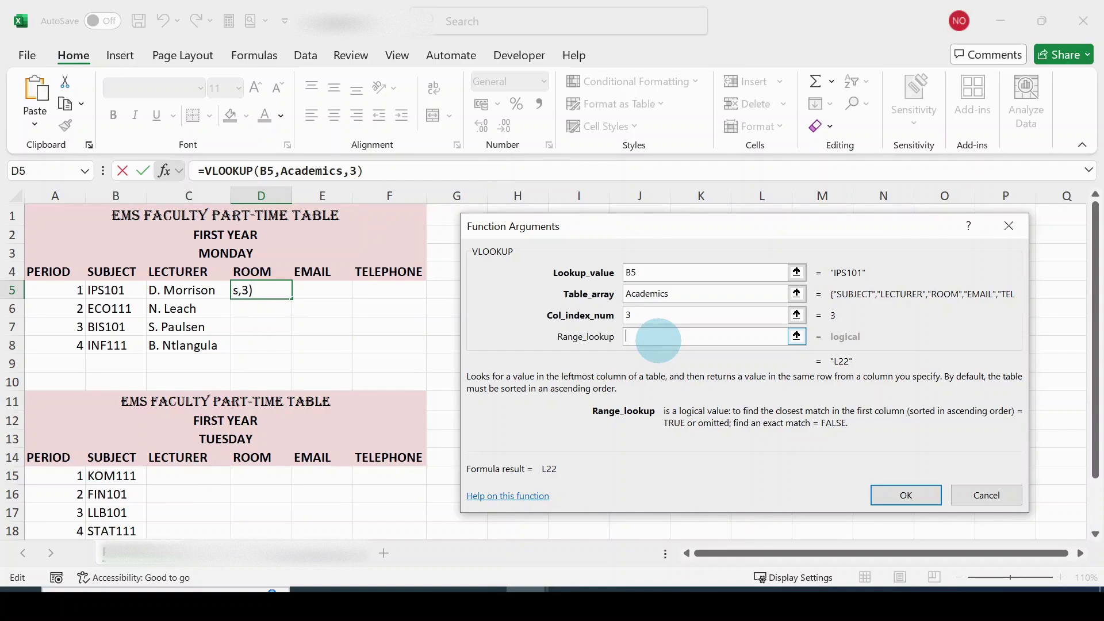
text(FALSE)
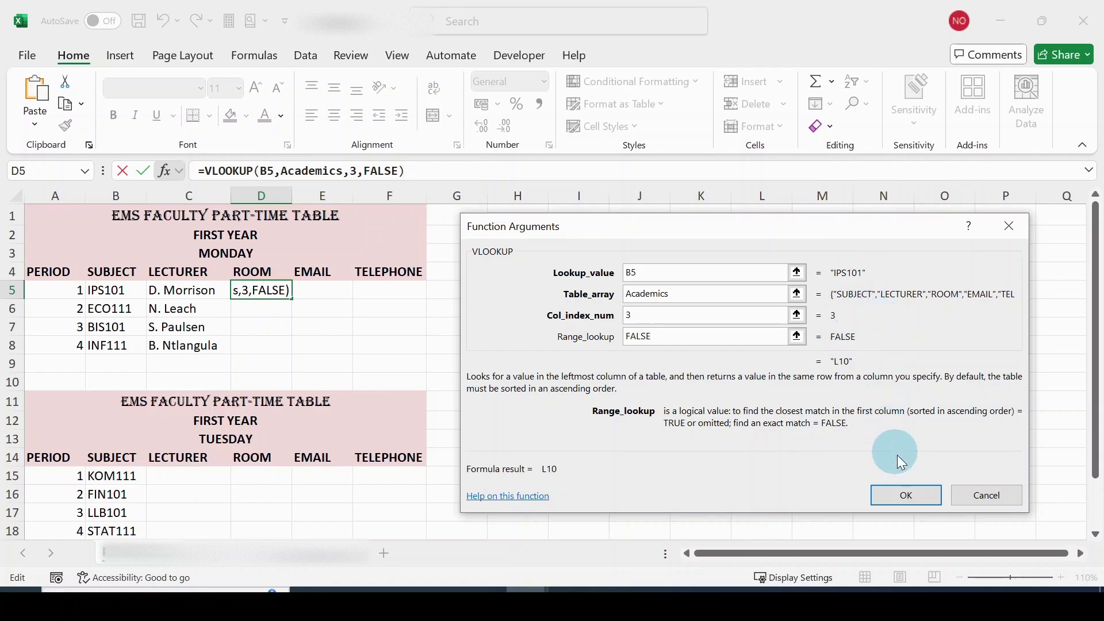
click(914, 496)
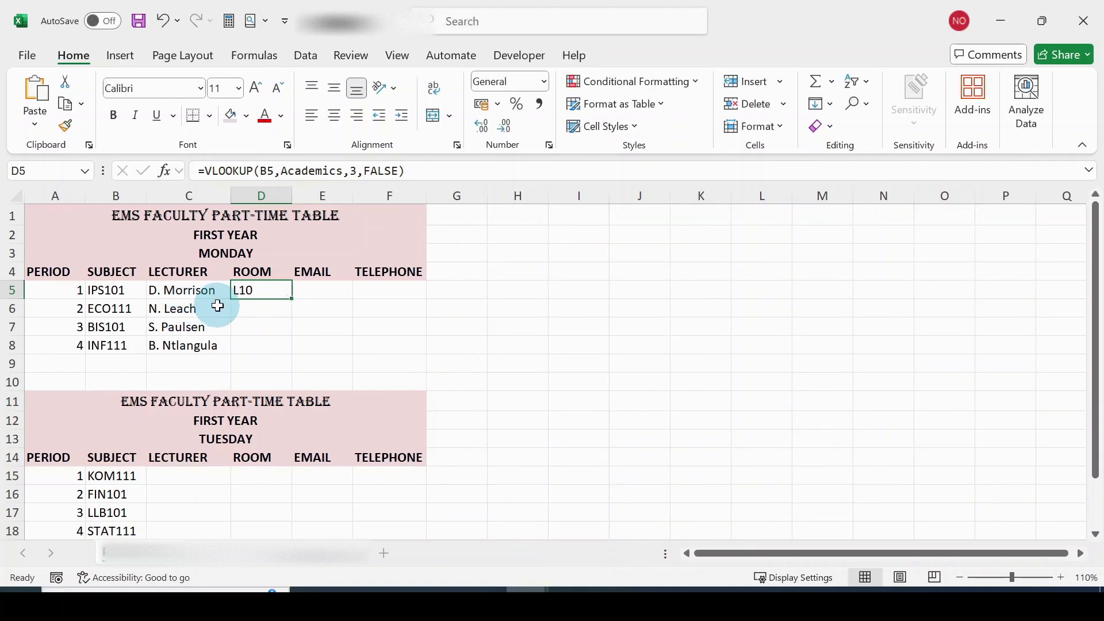
- Check D5's room against the Academic Info sheet and copy its VLOOKUP formula down to D8 on the timetable
click(246, 566)
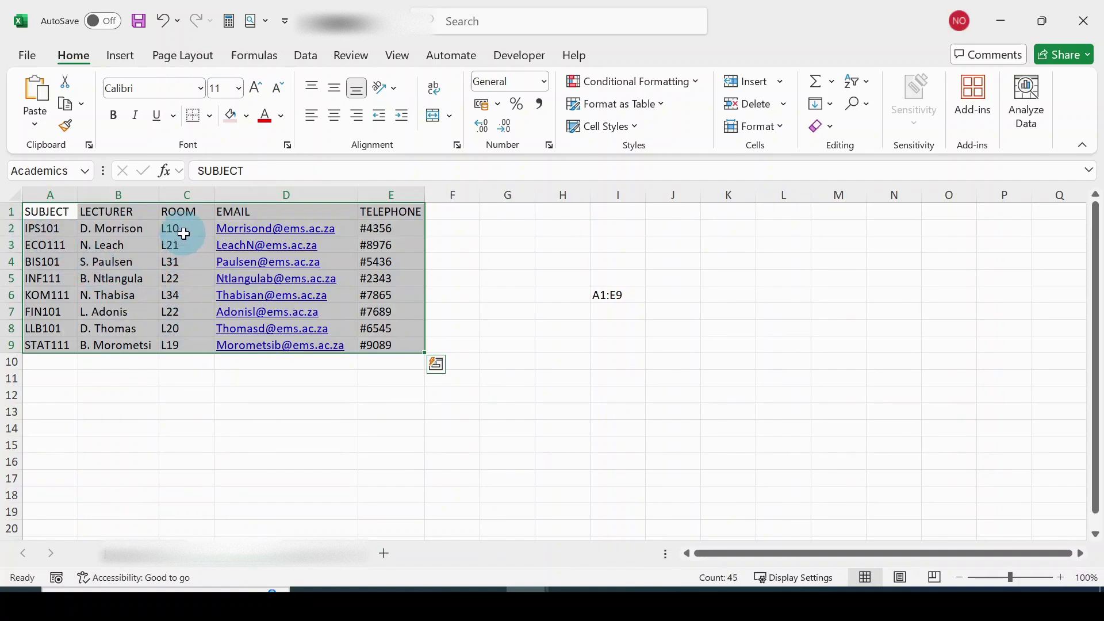
click(156, 567)
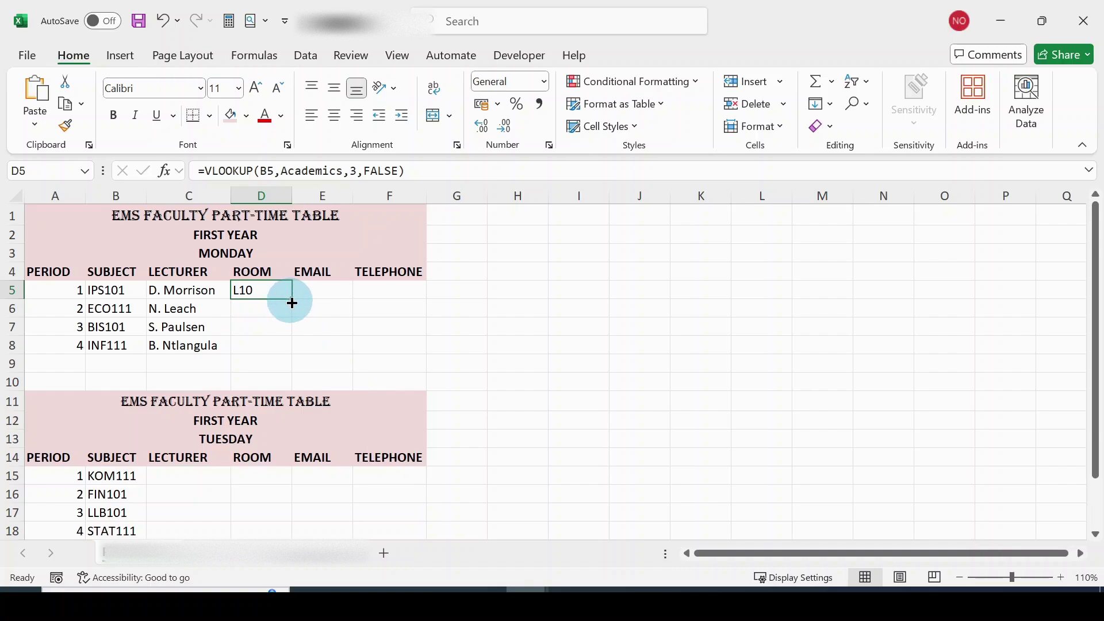
drag(292, 302, 295, 352)
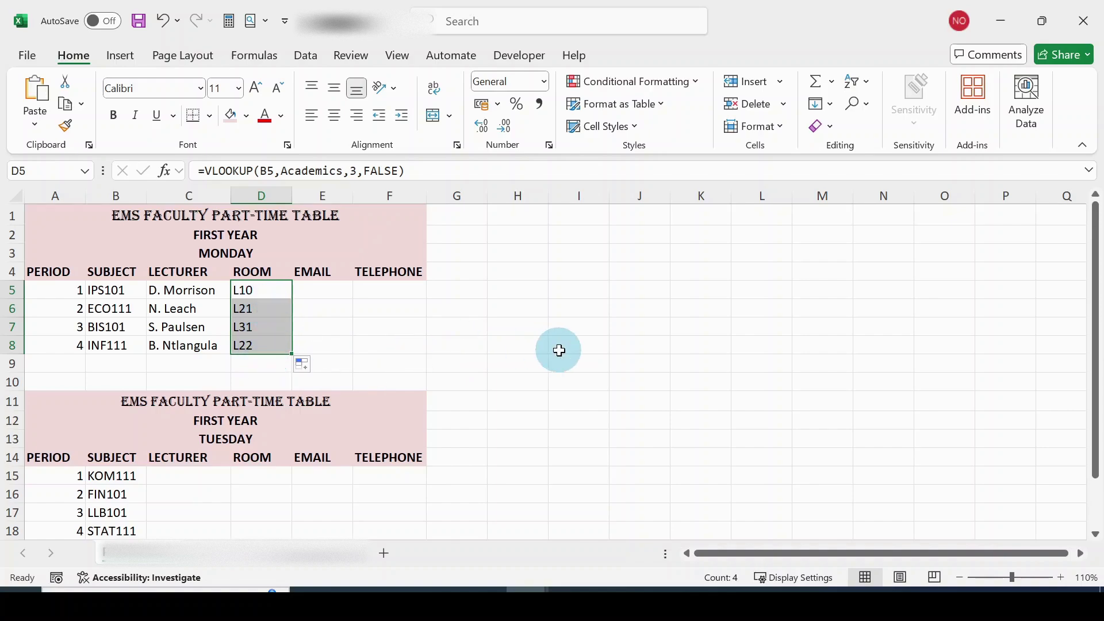
click(520, 306)
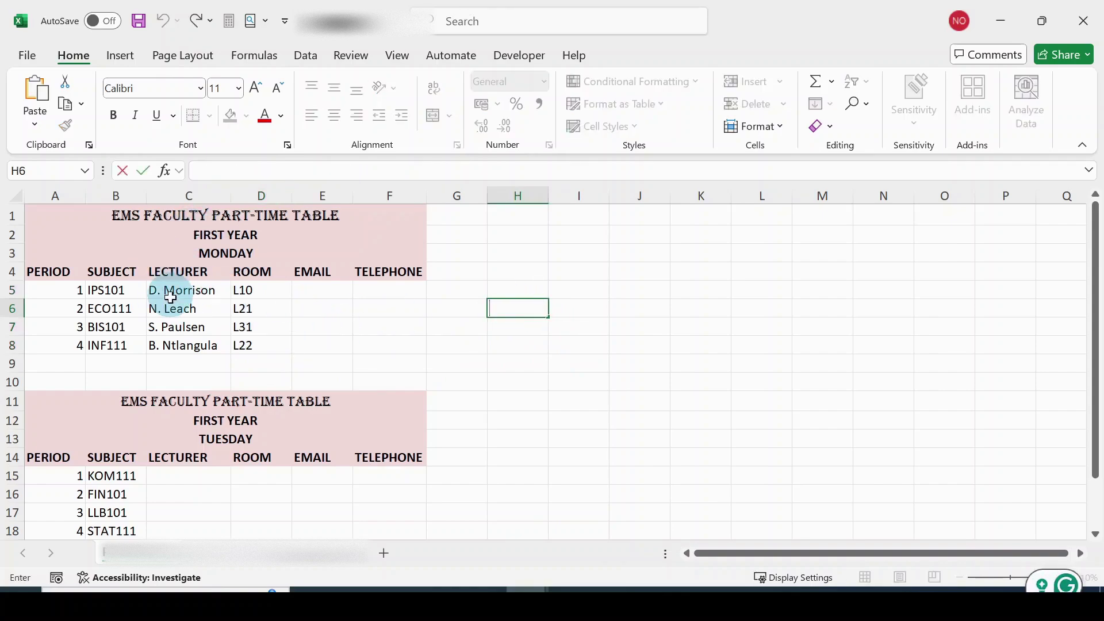
click(181, 348)
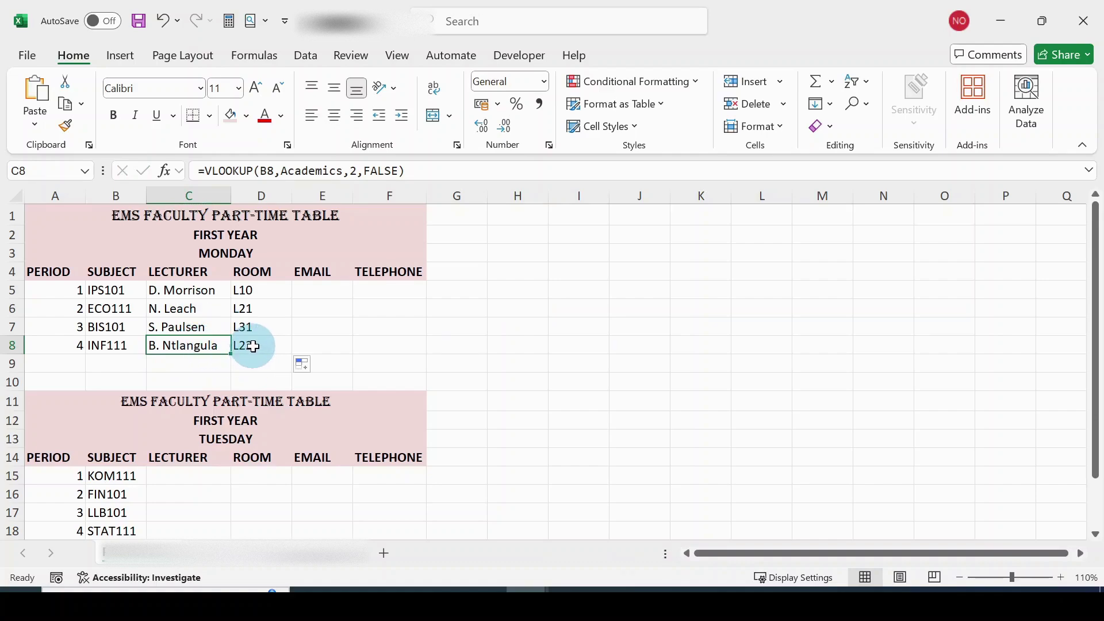
click(454, 306)
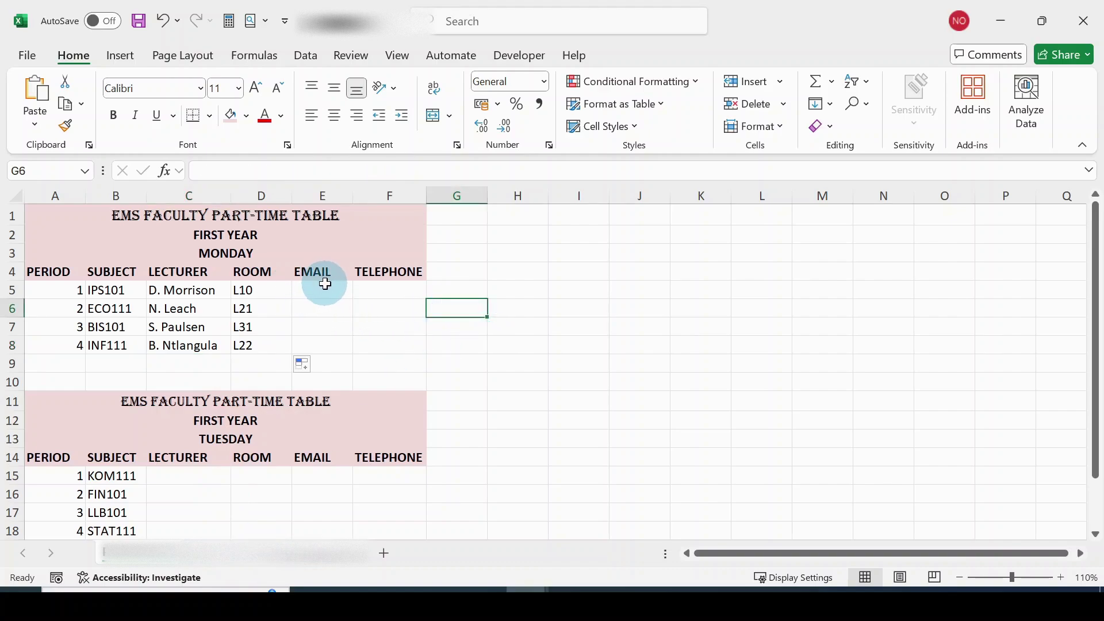
double_click(553, 304)
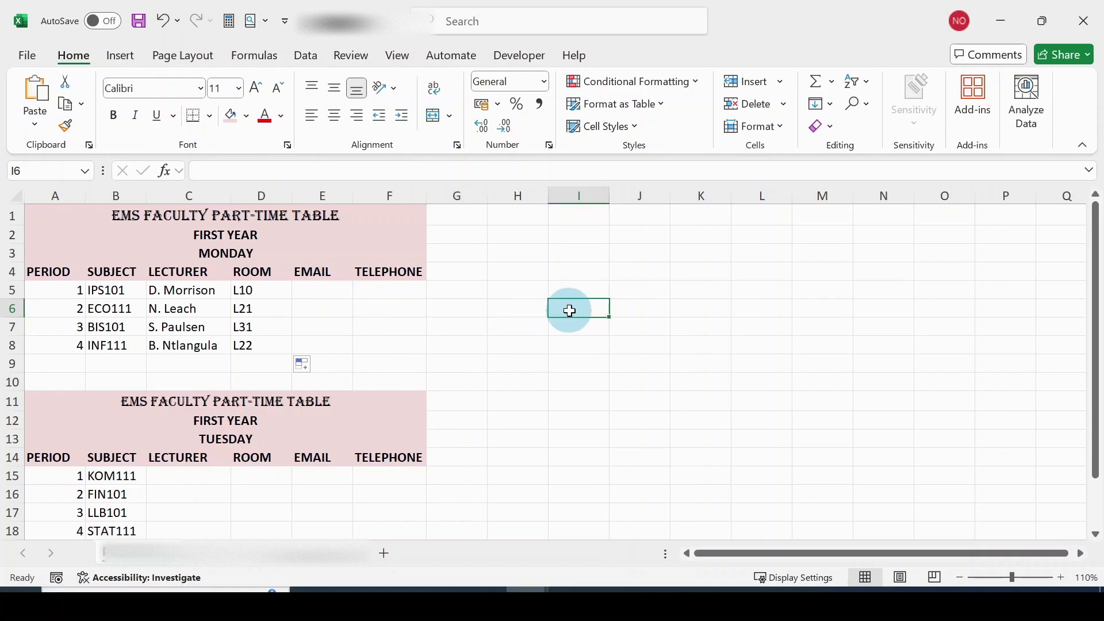
click(311, 291)
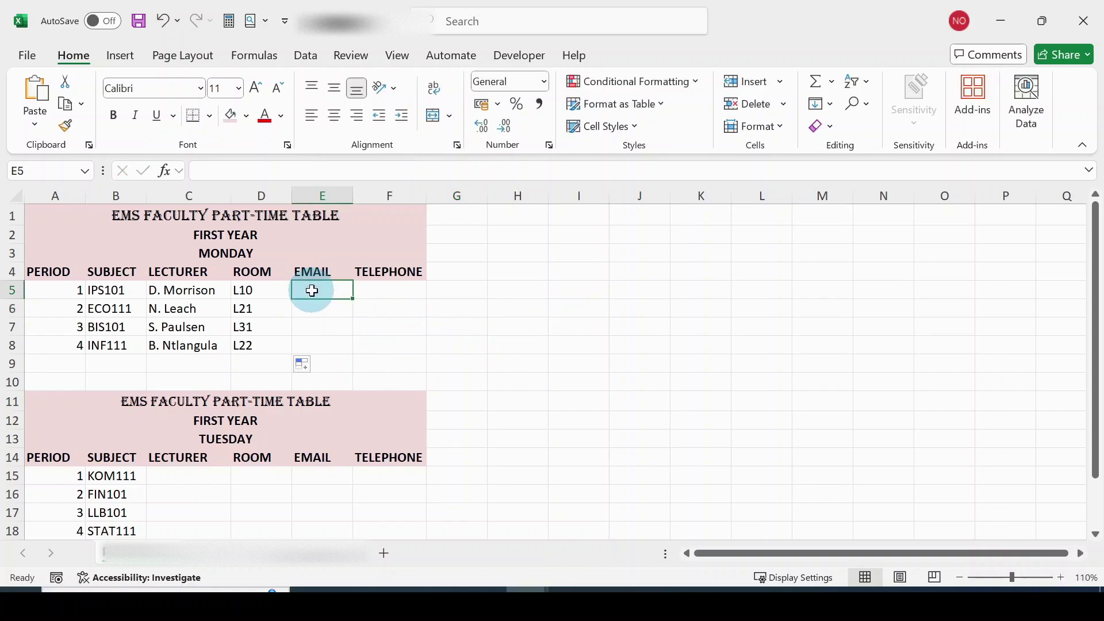
click(164, 172)
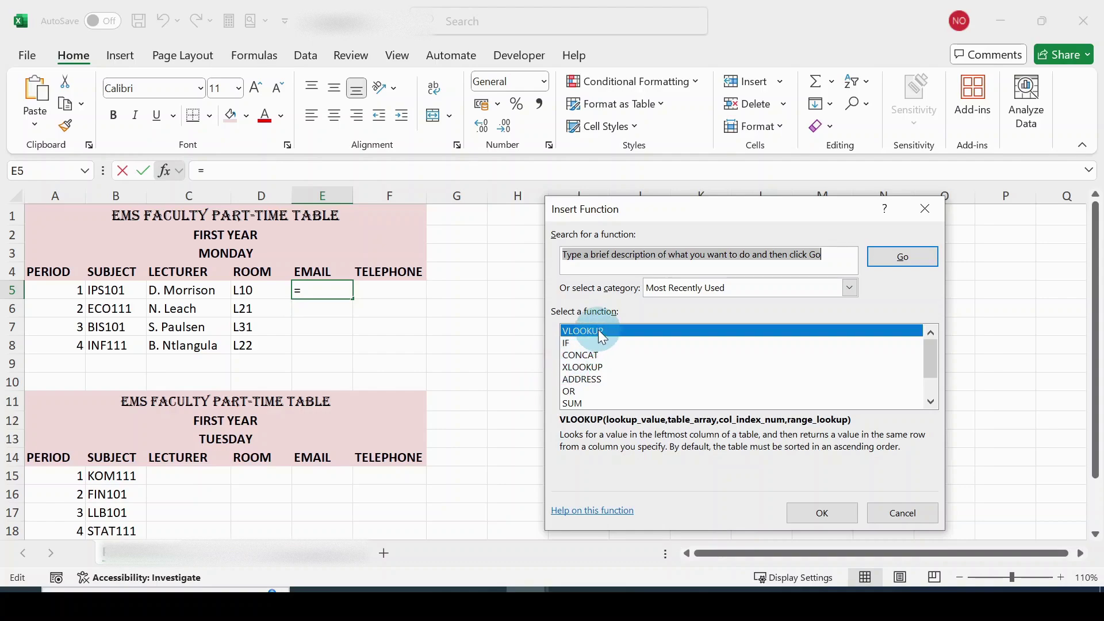
click(816, 516)
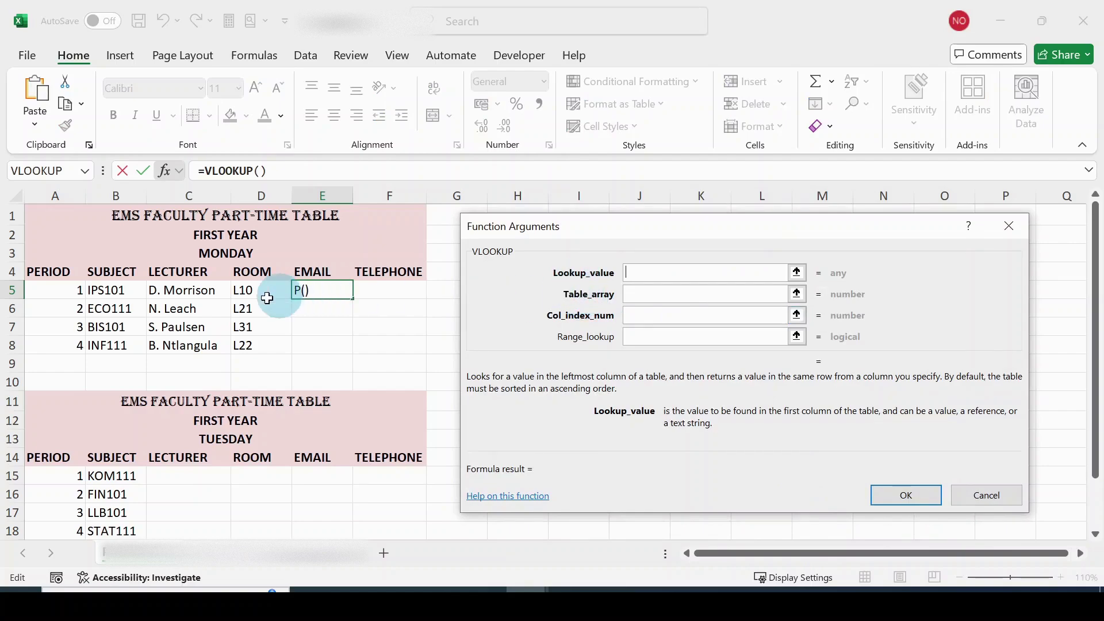
click(110, 291)
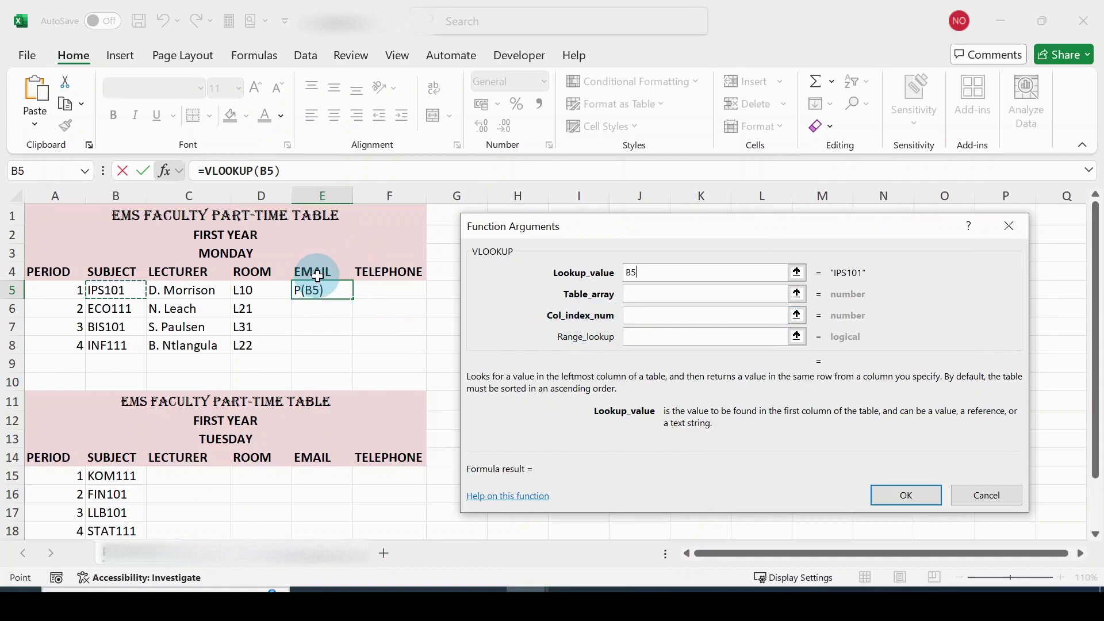
click(243, 560)
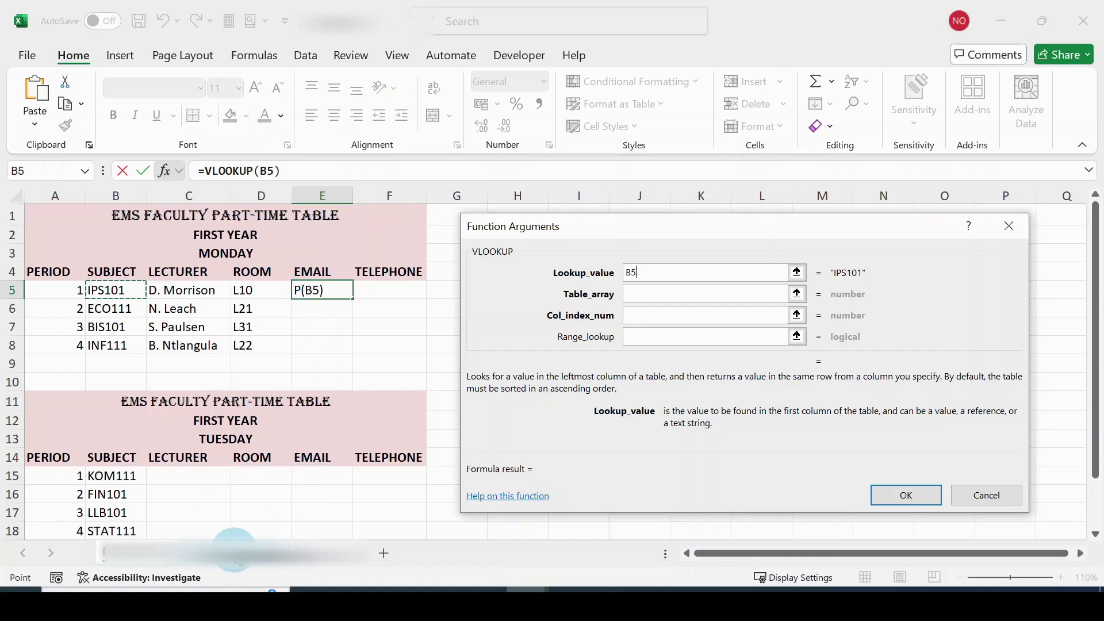
drag(70, 214, 382, 345)
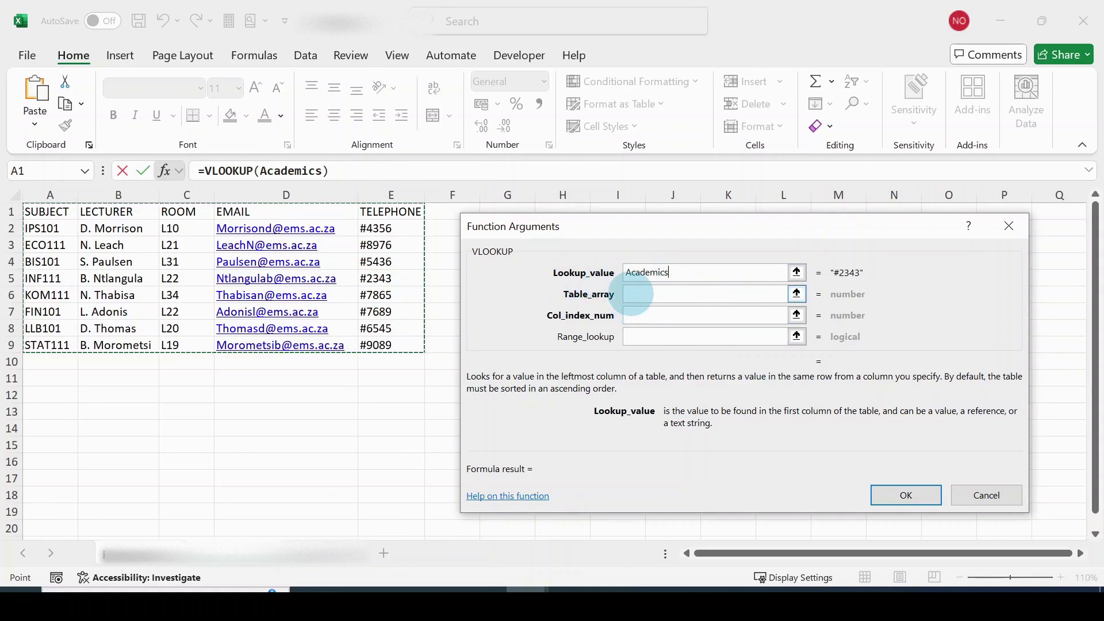
click(614, 272)
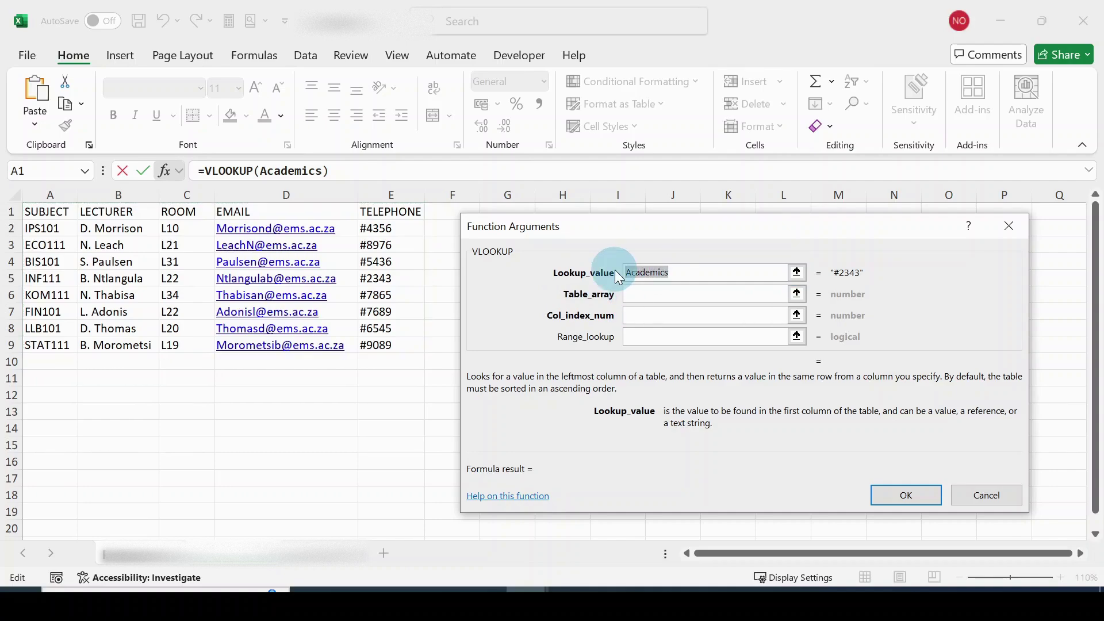
key(BackSpace)
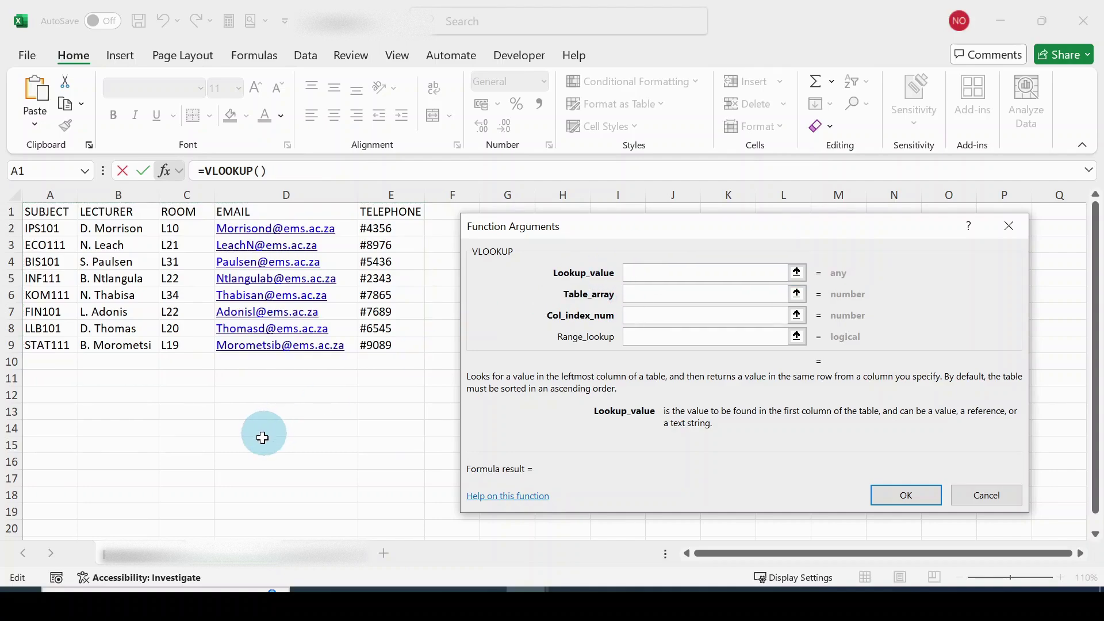
click(152, 558)
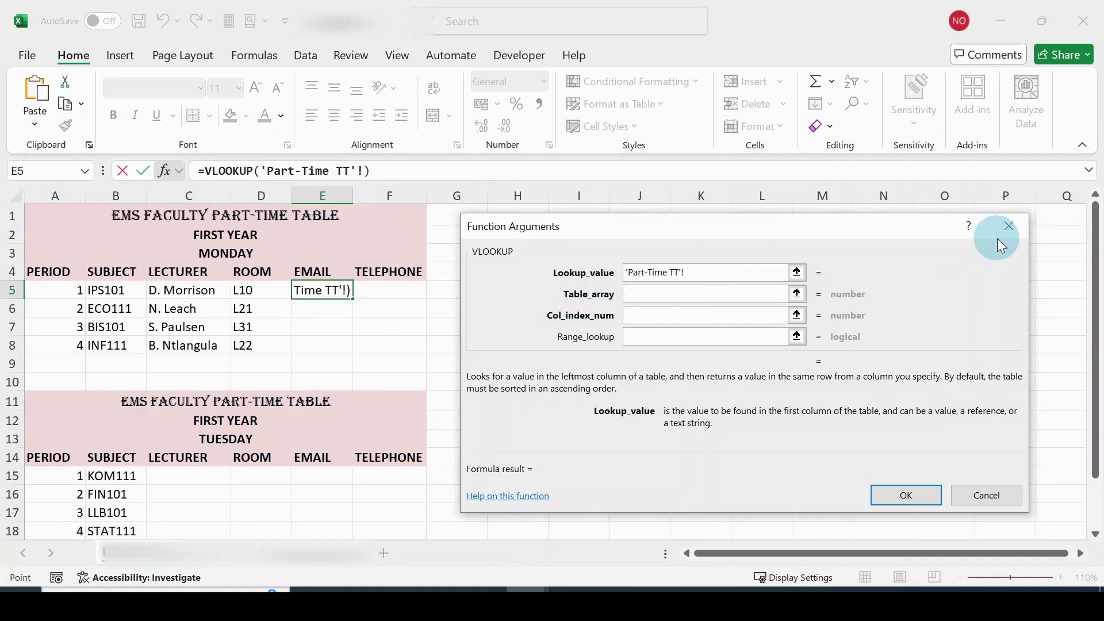
click(1011, 227)
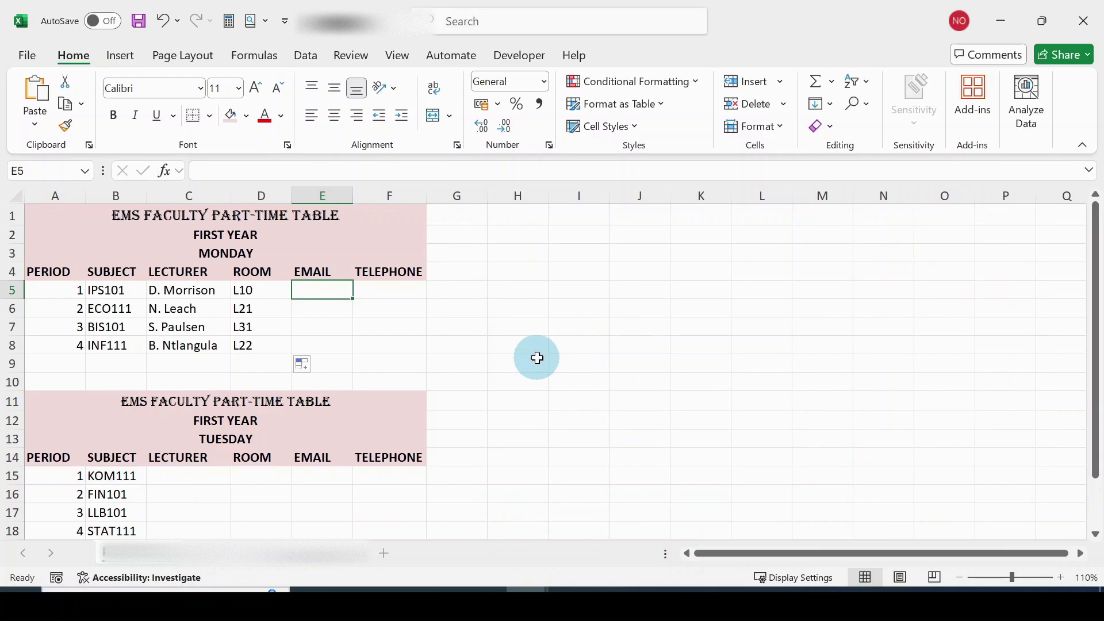
click(557, 309)
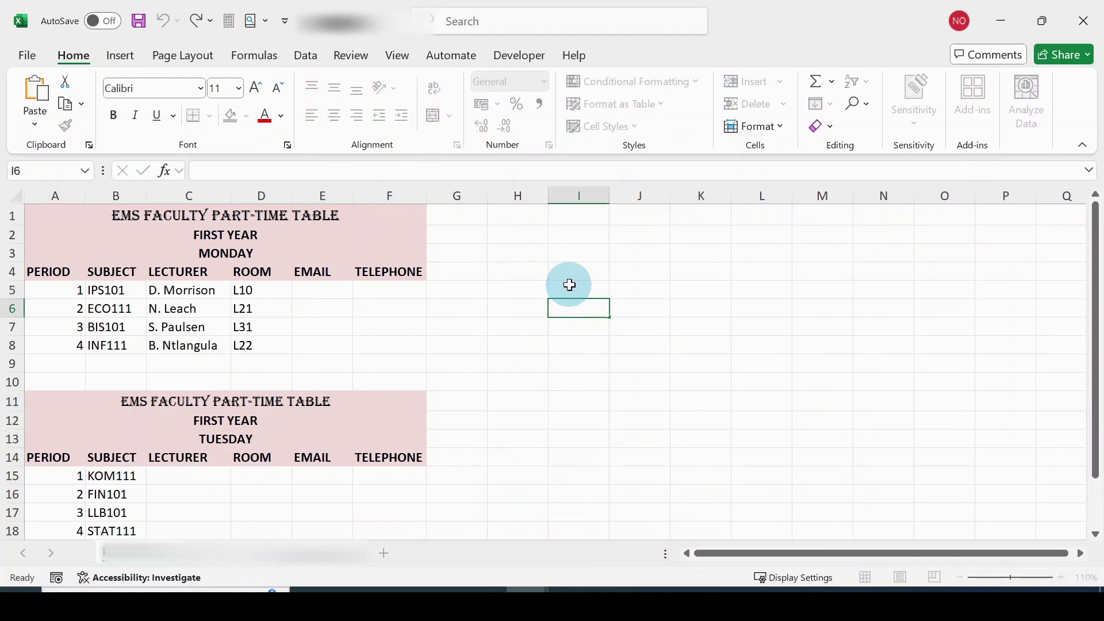
click(565, 292)
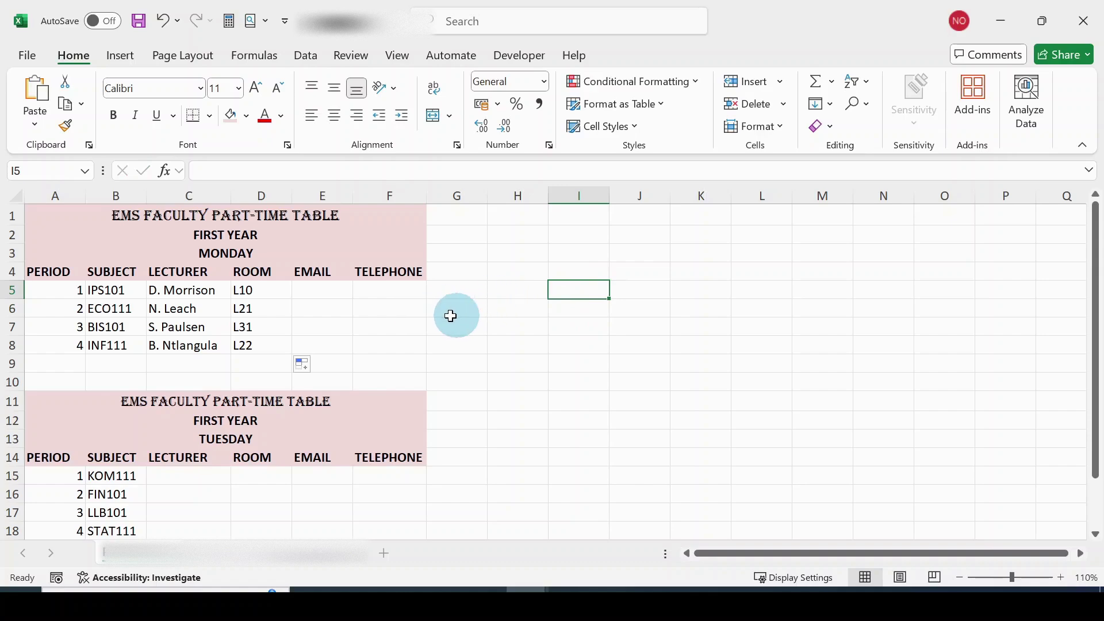
- Insert a VLOOKUP in Monday's first email cell, E5, with lookup value B5 and the named range Academics as table array
click(325, 292)
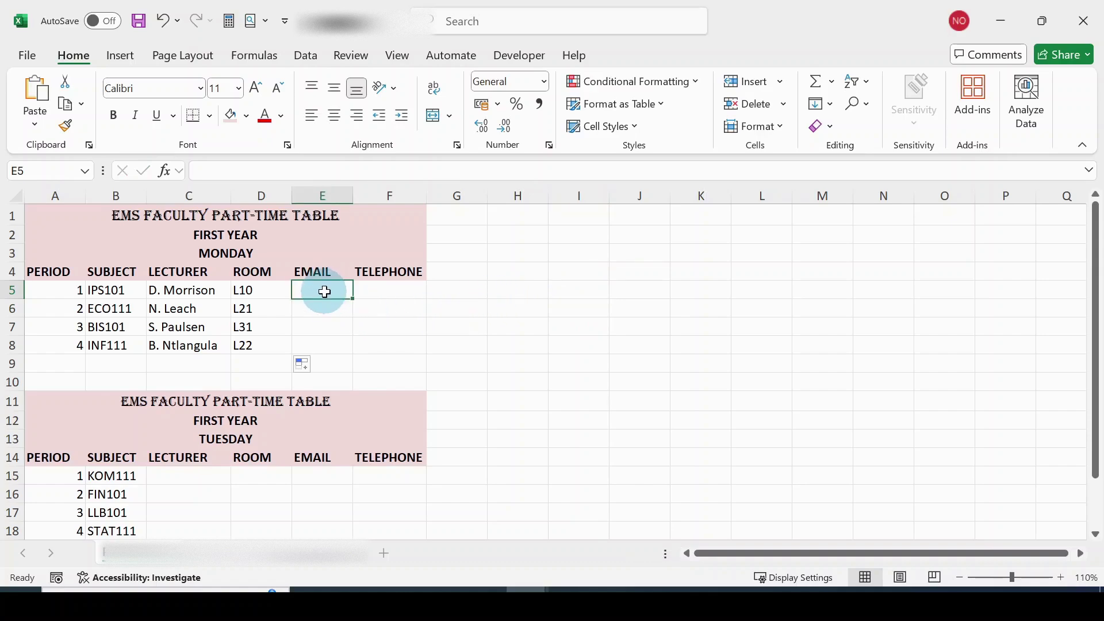
click(167, 170)
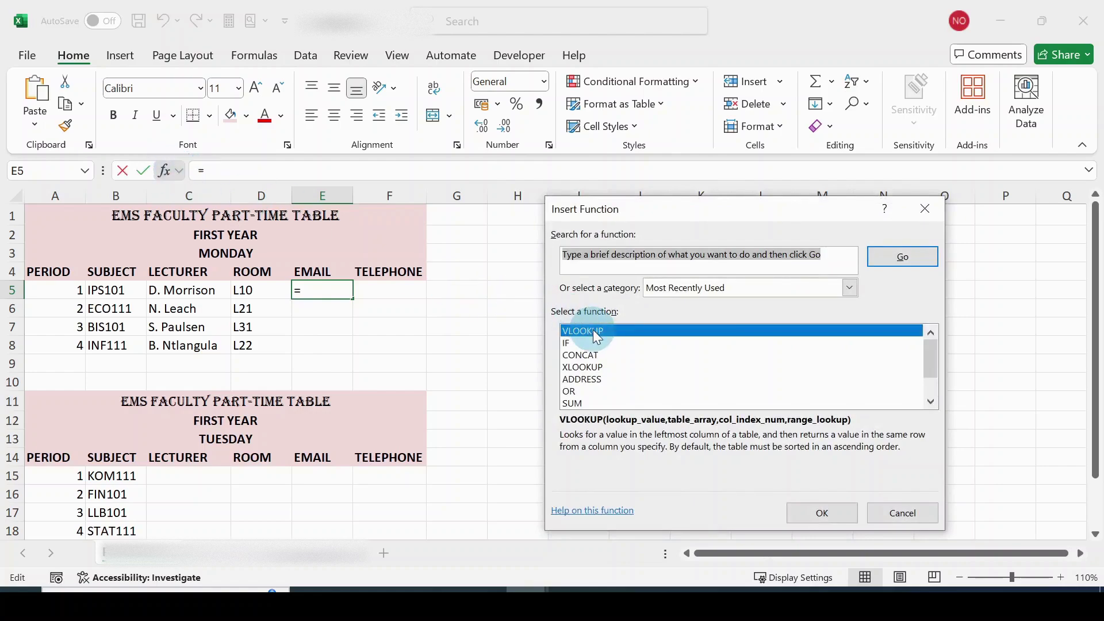
click(830, 514)
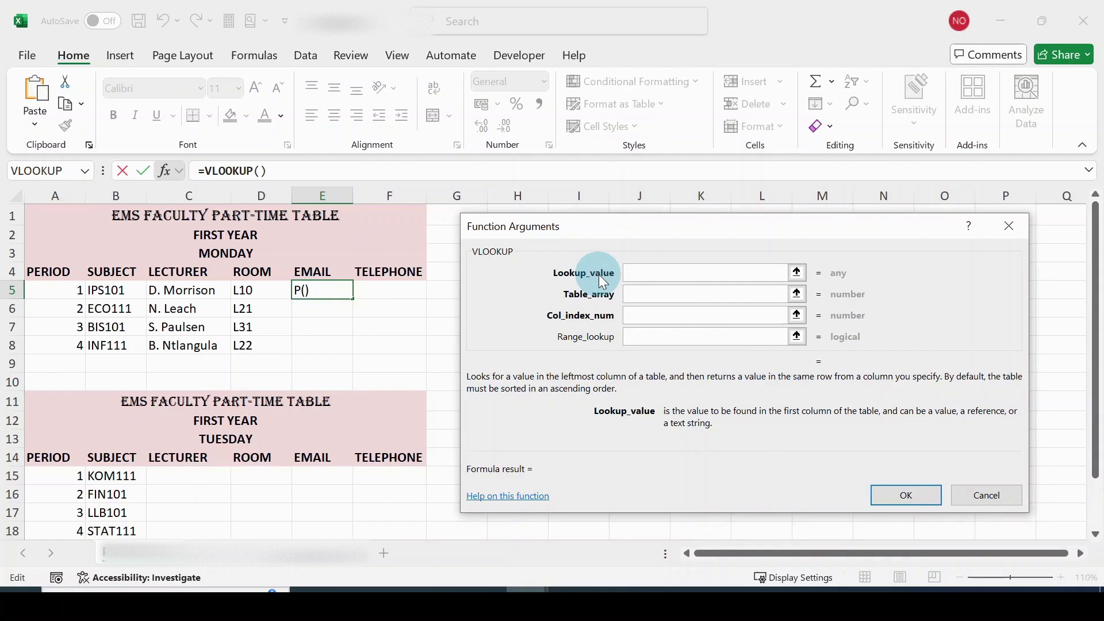
click(115, 294)
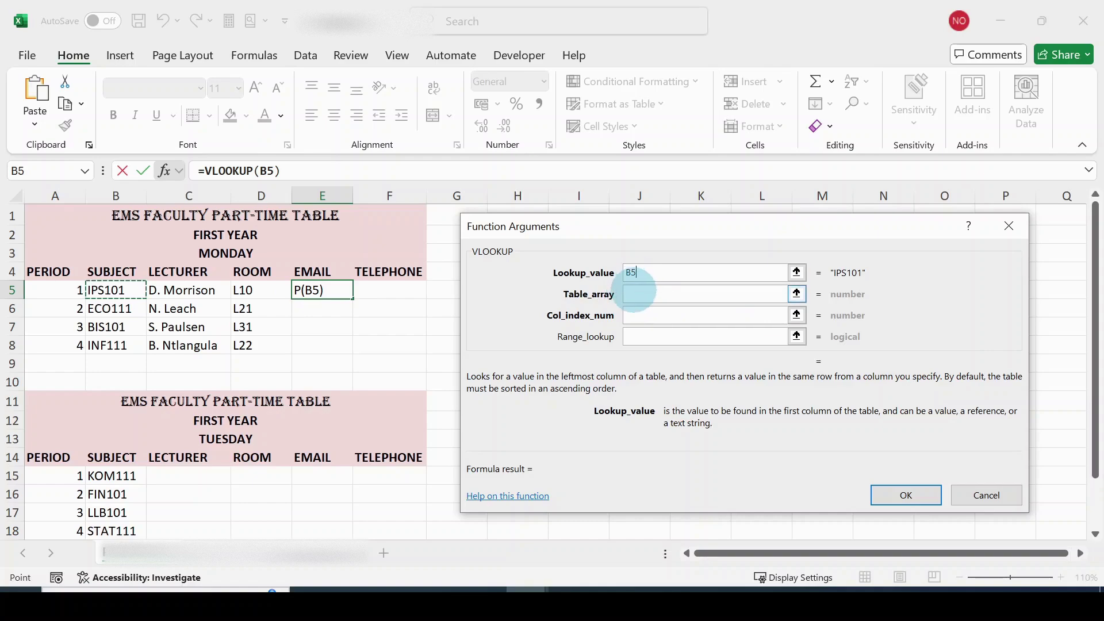
click(633, 295)
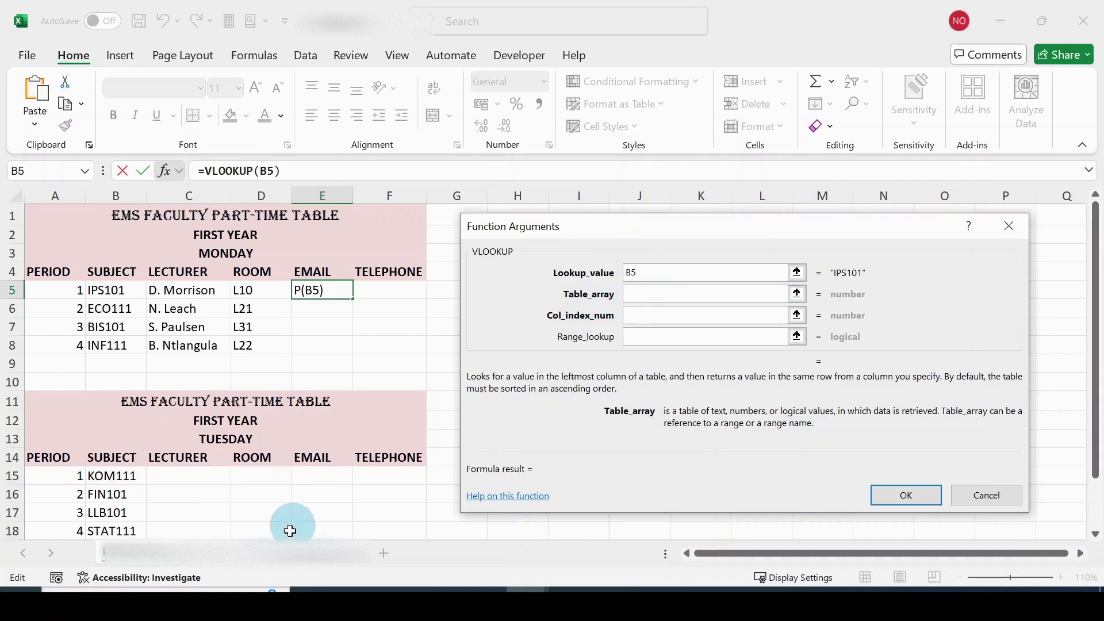
click(242, 557)
drag(54, 215, 387, 341)
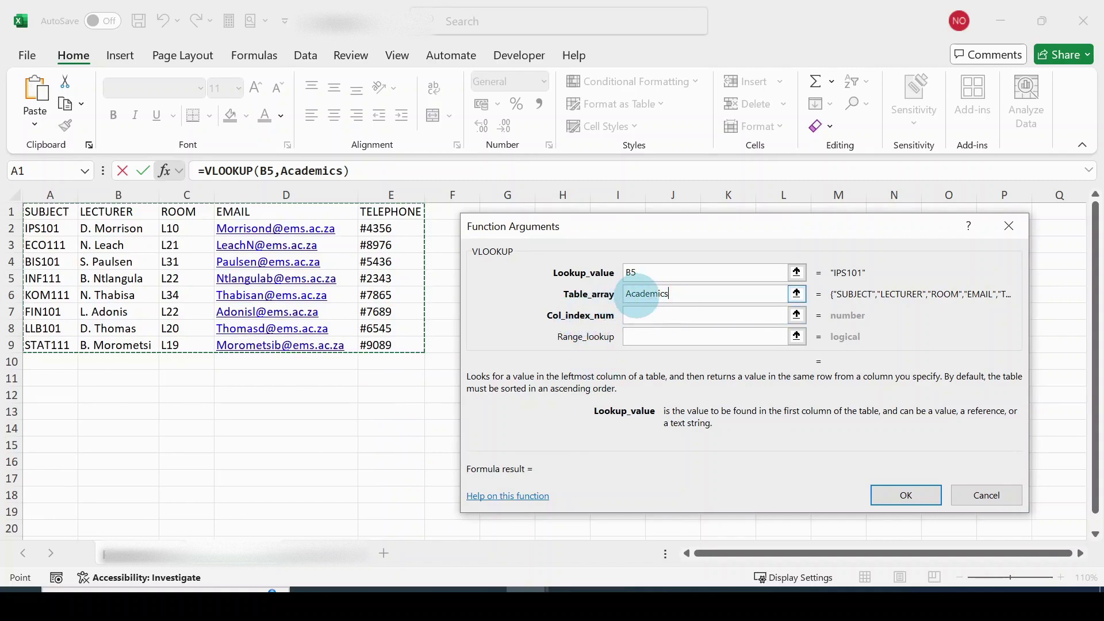
- Complete the VLOOKUP in E5 with column index 4 and range lookup FALSE
click(626, 320)
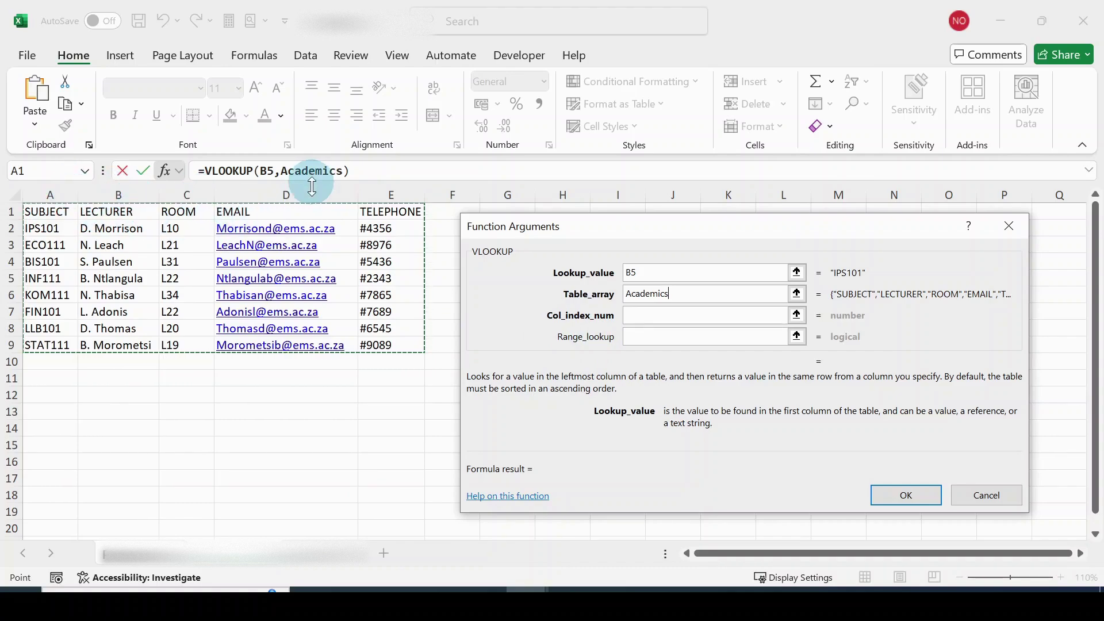
click(632, 316)
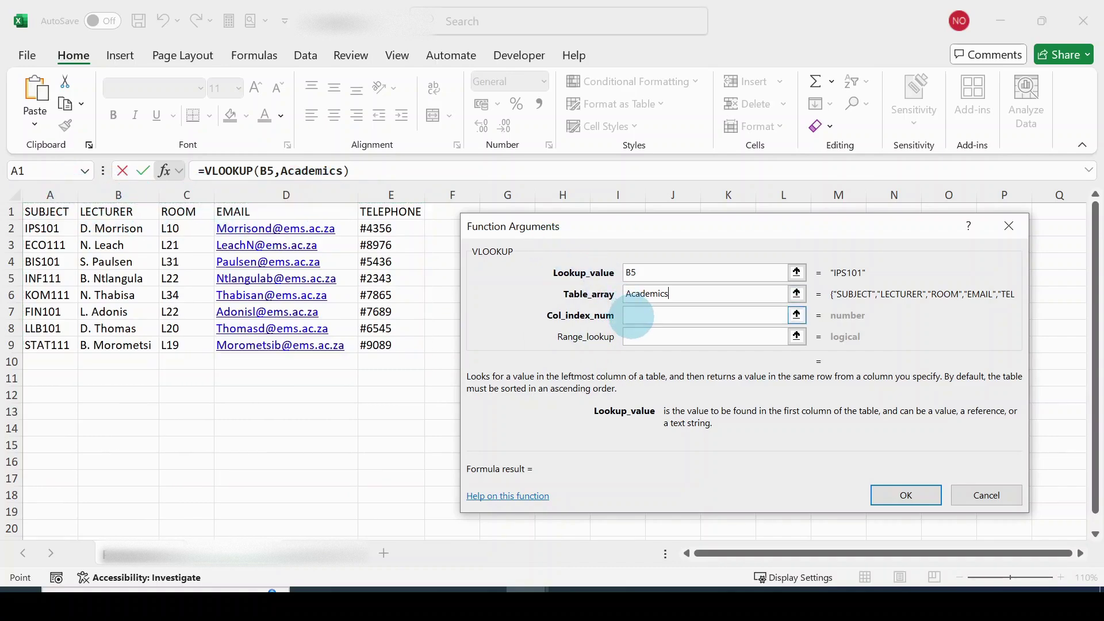
text(4)
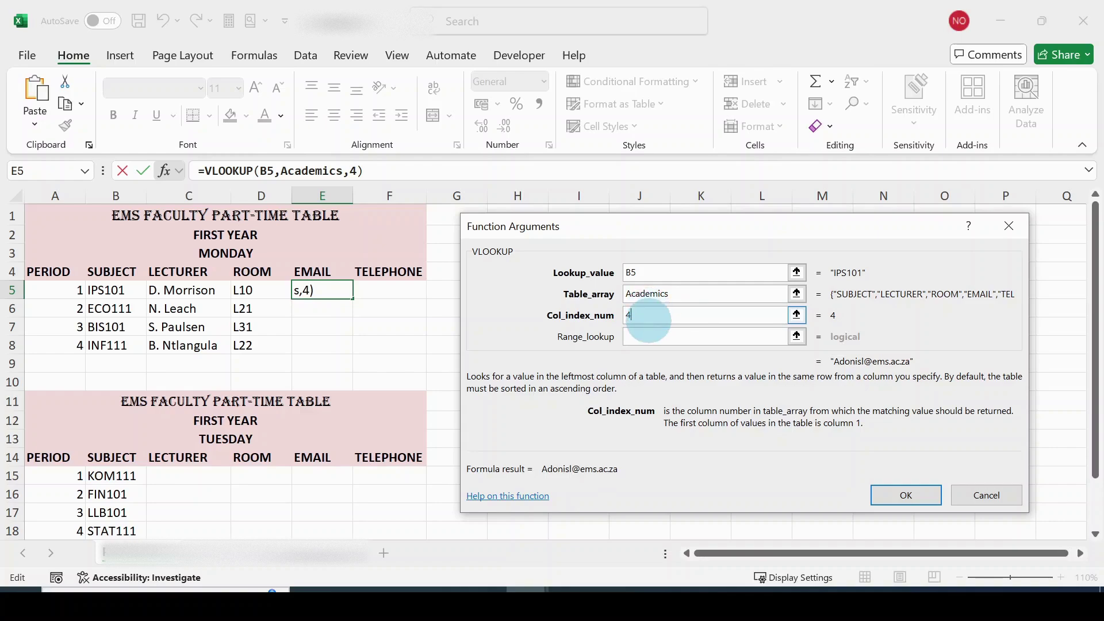
click(650, 335)
text(FALSE)
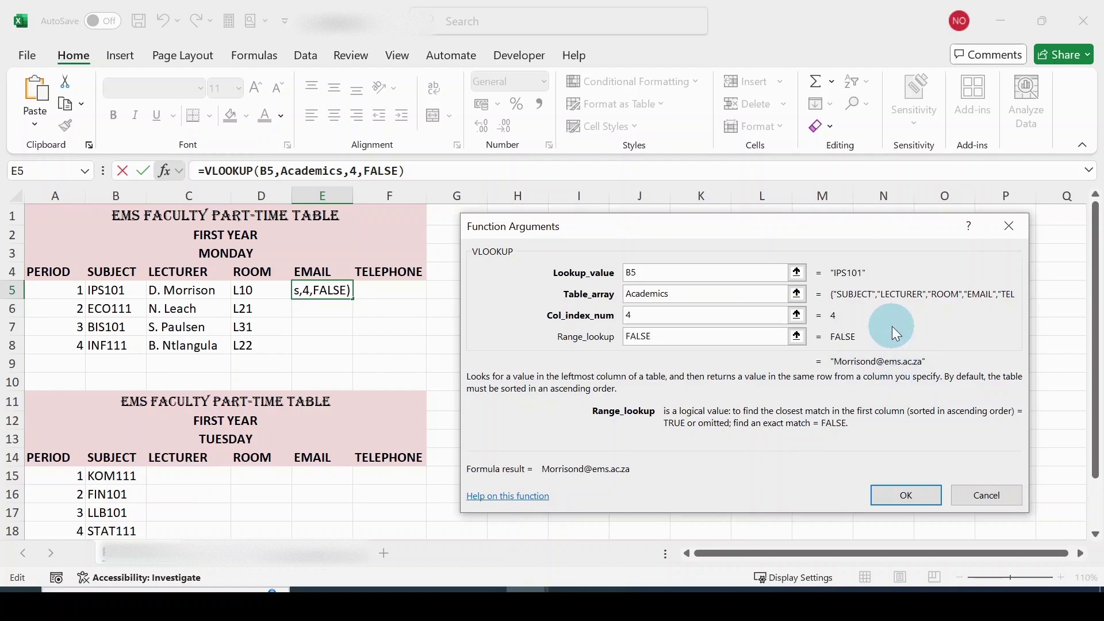
click(905, 495)
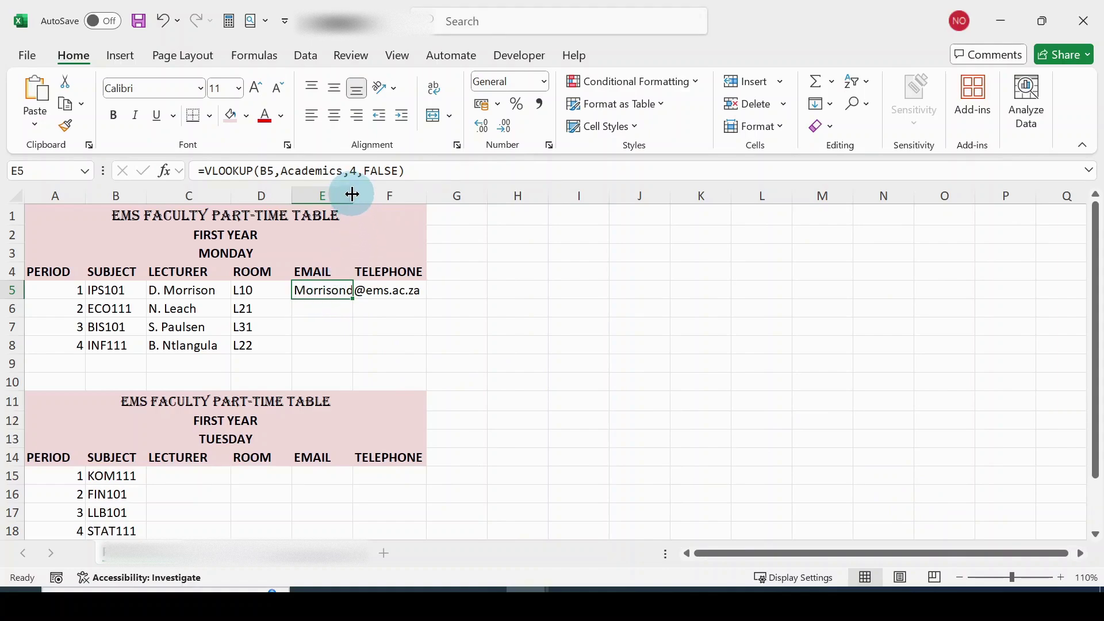
- Widen column E to fit the email addresses and copy E5's VLOOKUP formula down to E8
drag(355, 196, 437, 195)
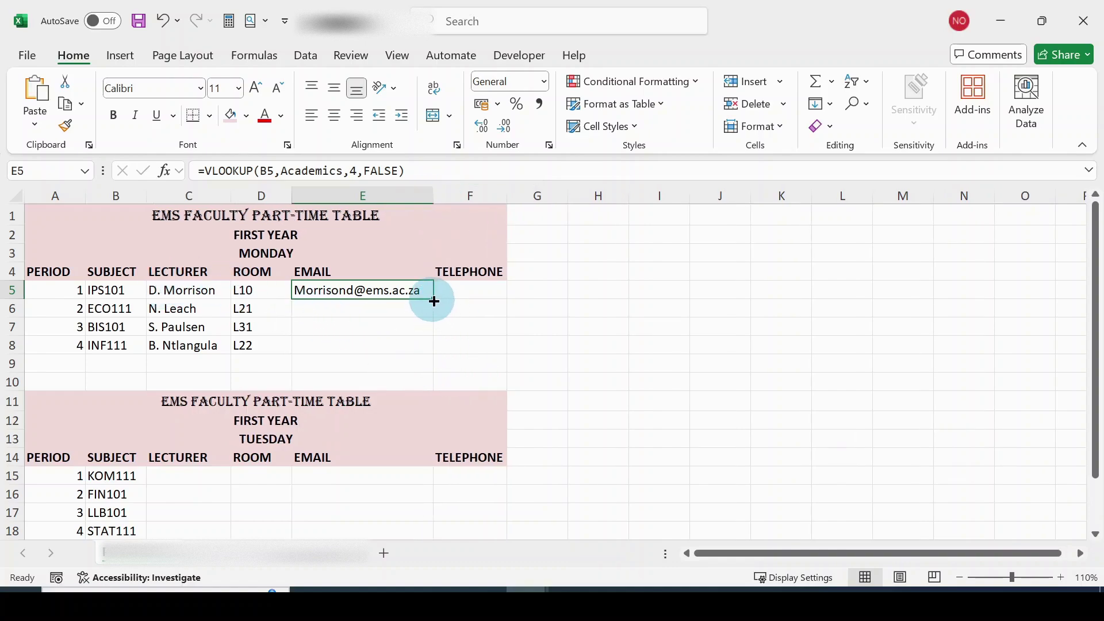
drag(434, 301, 434, 348)
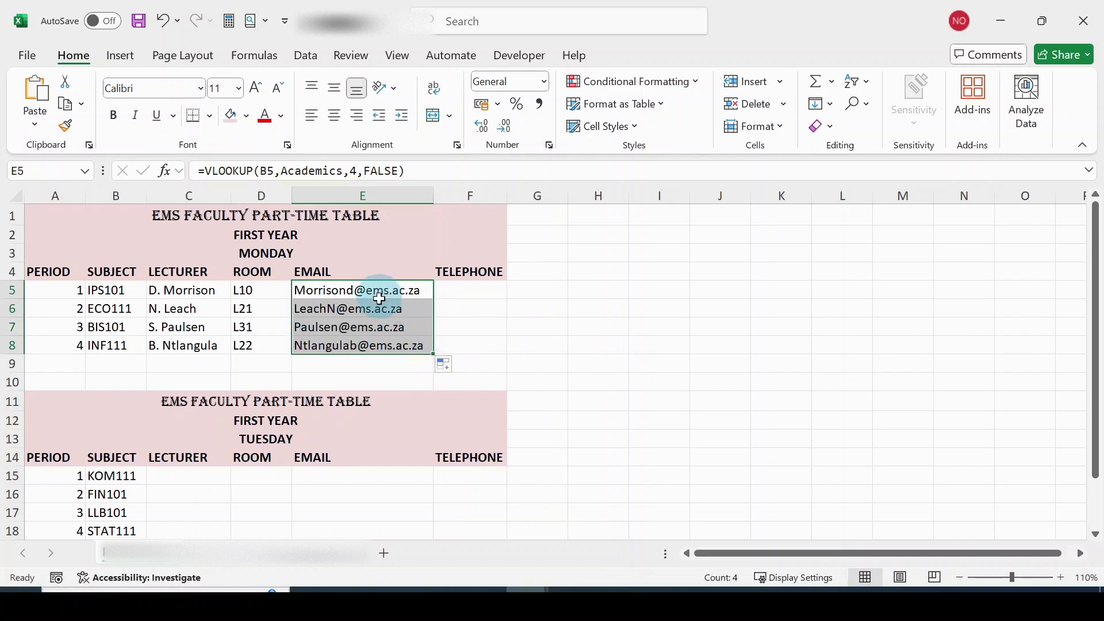
click(708, 309)
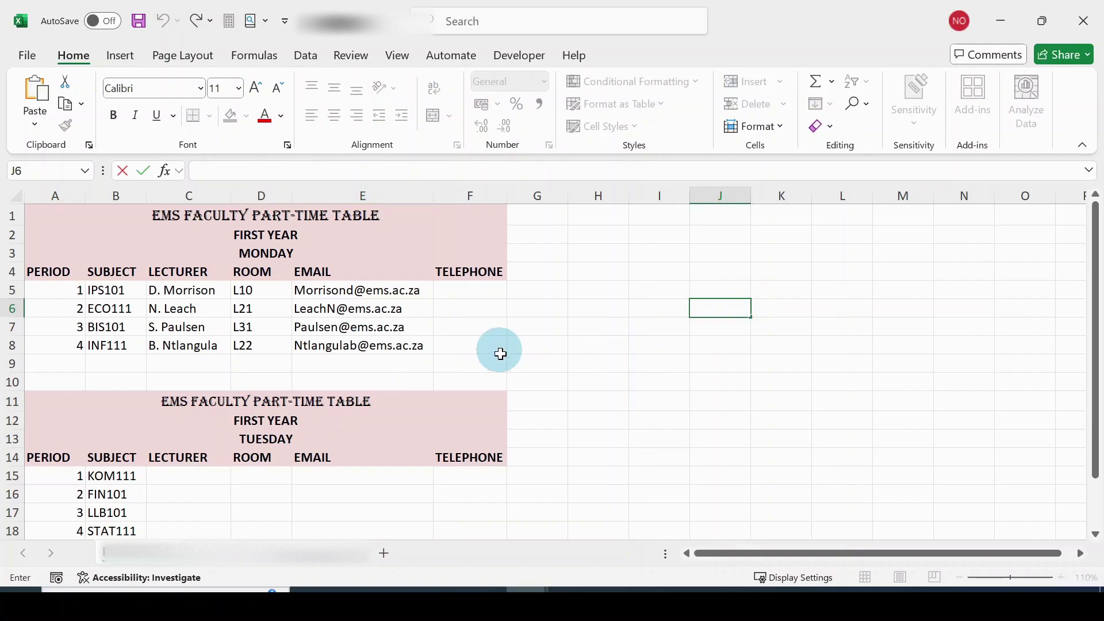
- Insert the VLOOKUP function into Monday's first telephone cell, F5, with B5 as its lookup value
click(475, 291)
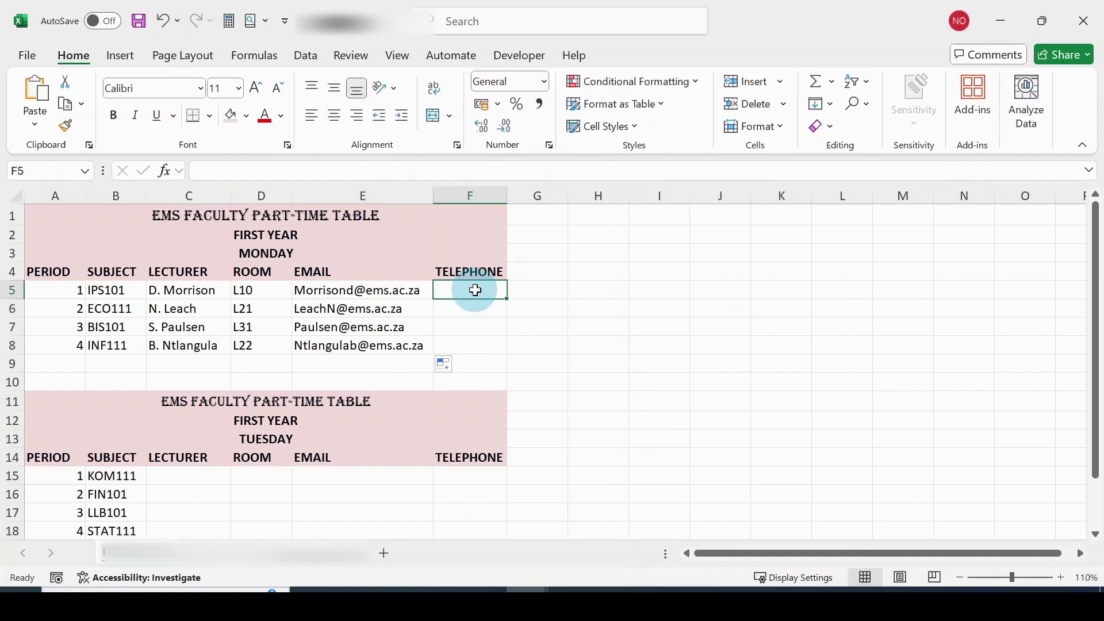
click(165, 172)
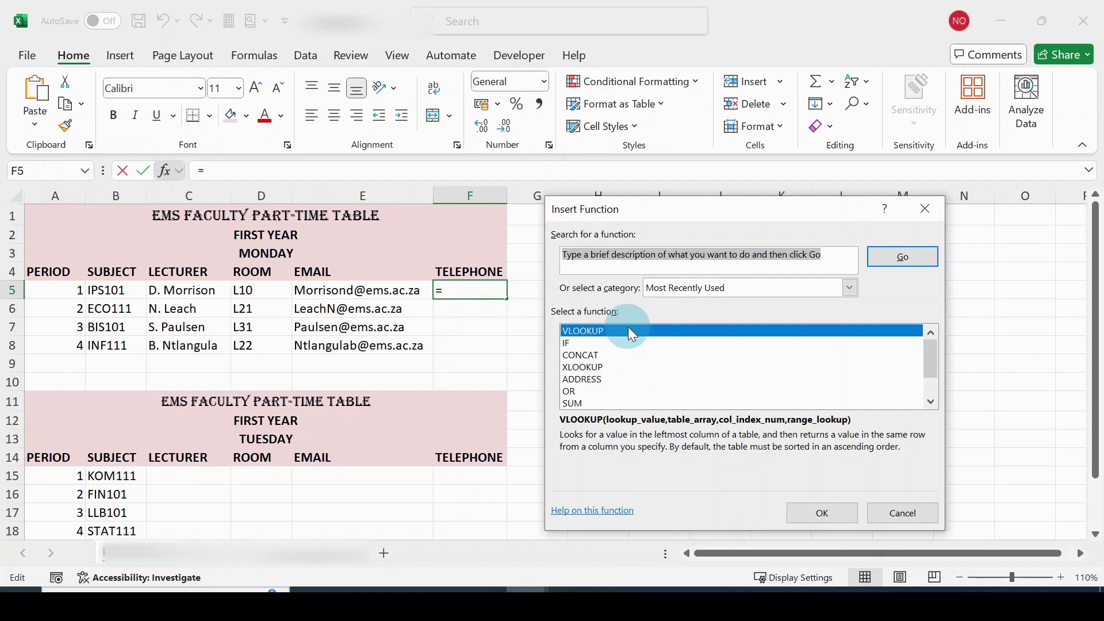
click(815, 511)
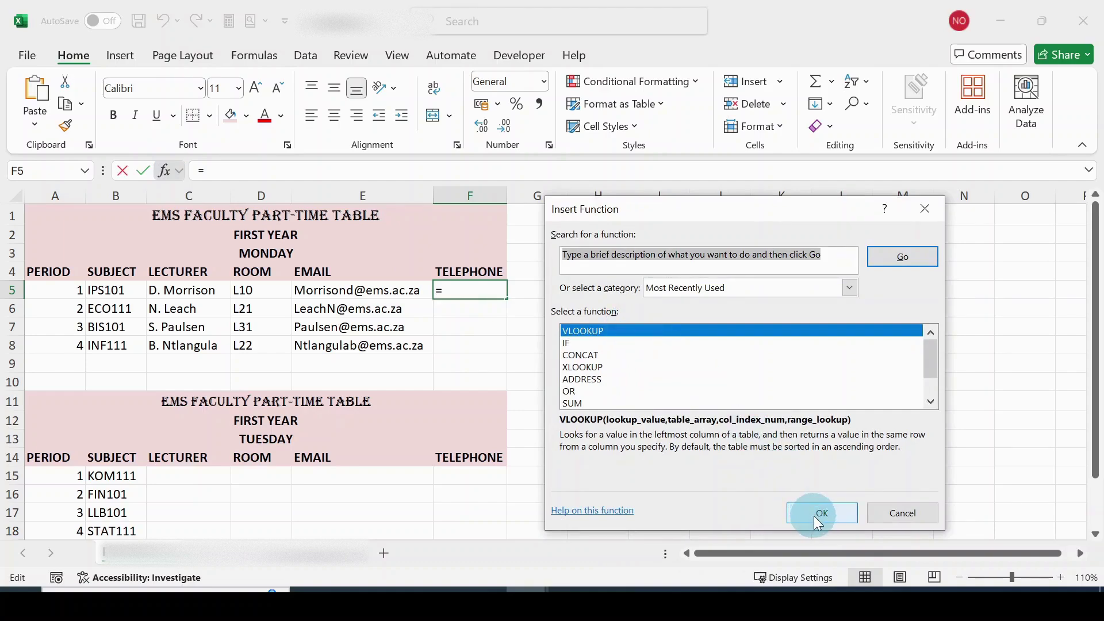
drag(747, 230, 813, 222)
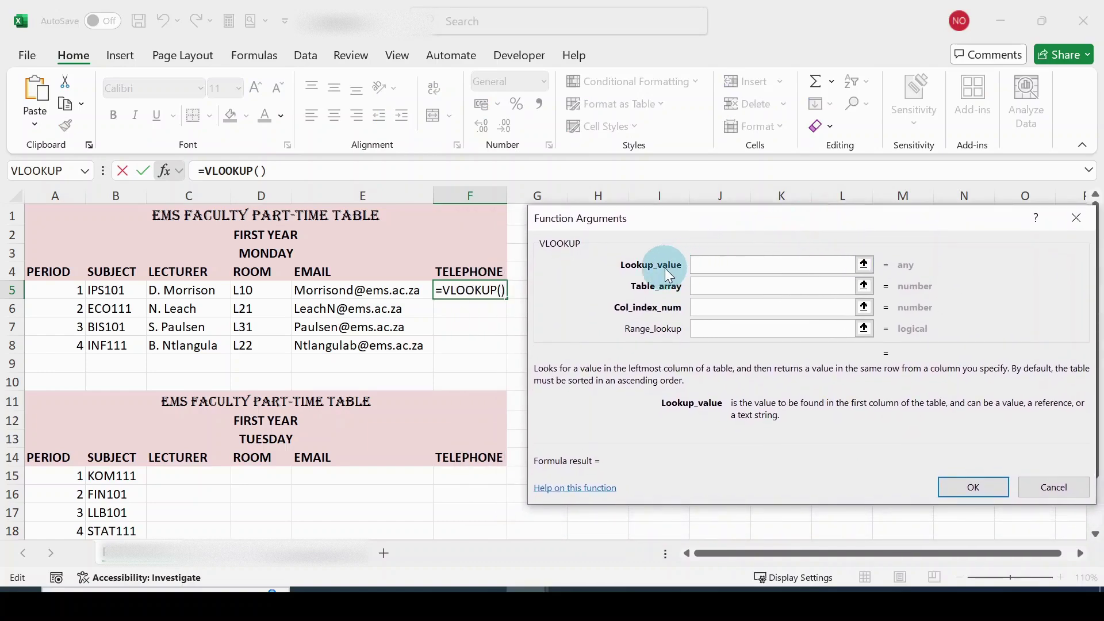
click(700, 265)
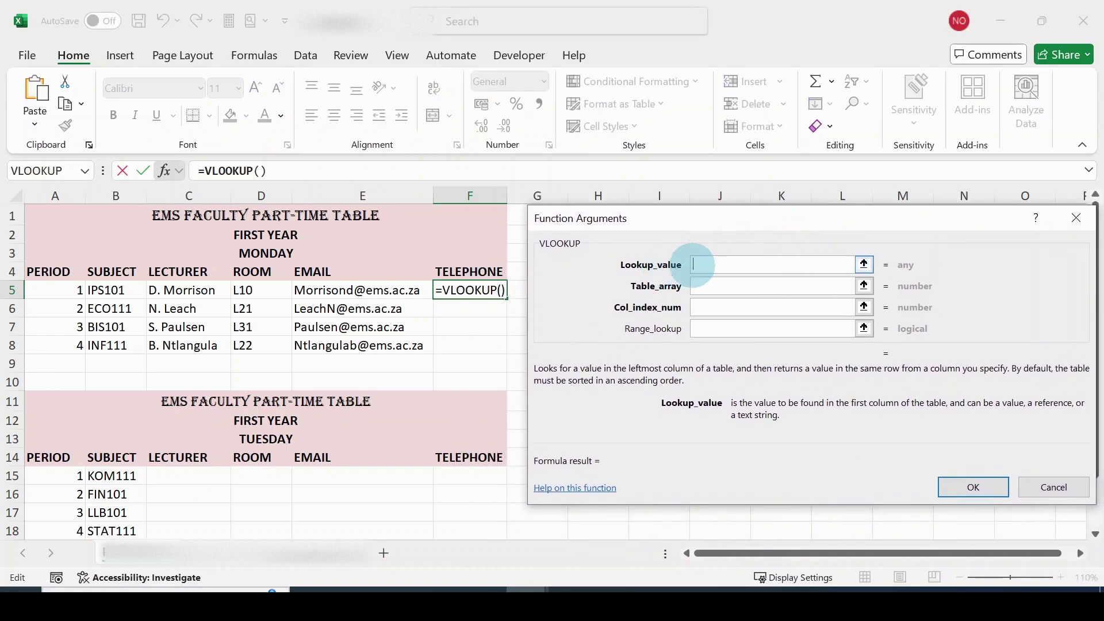
click(112, 291)
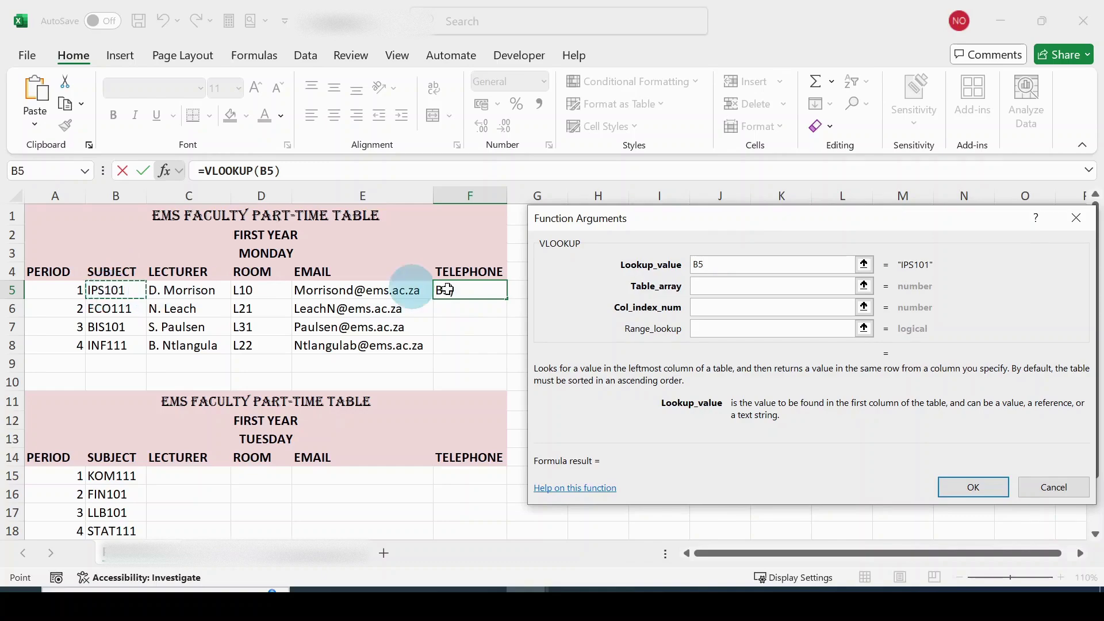
- Point the table array argument of F5's VLOOKUP to the Academic Info sheet
click(703, 286)
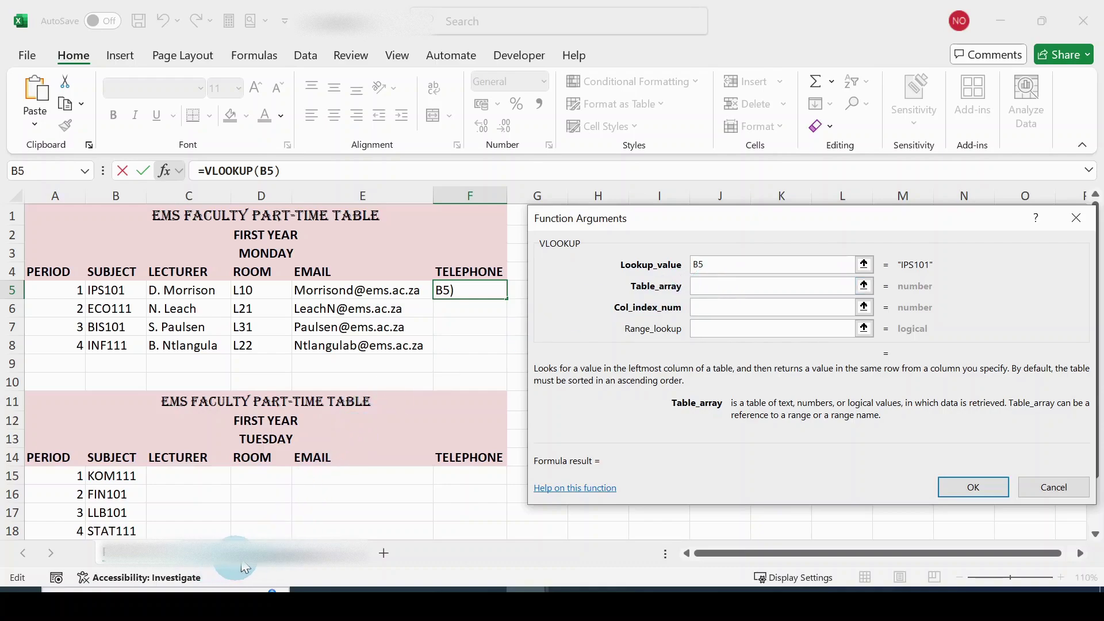
click(260, 567)
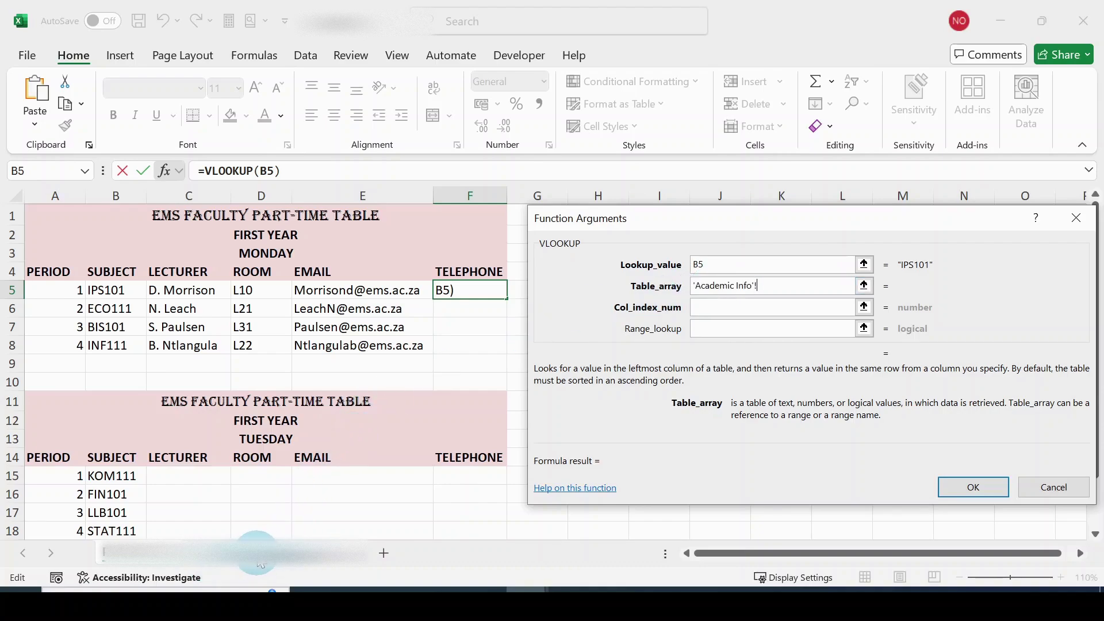
drag(49, 212, 387, 348)
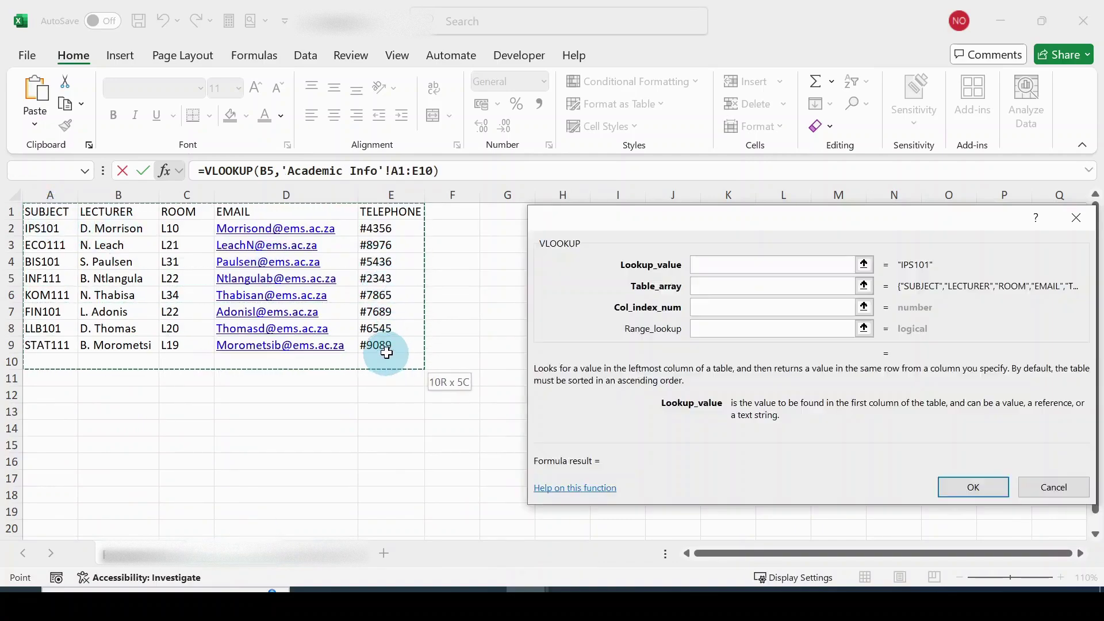
click(388, 350)
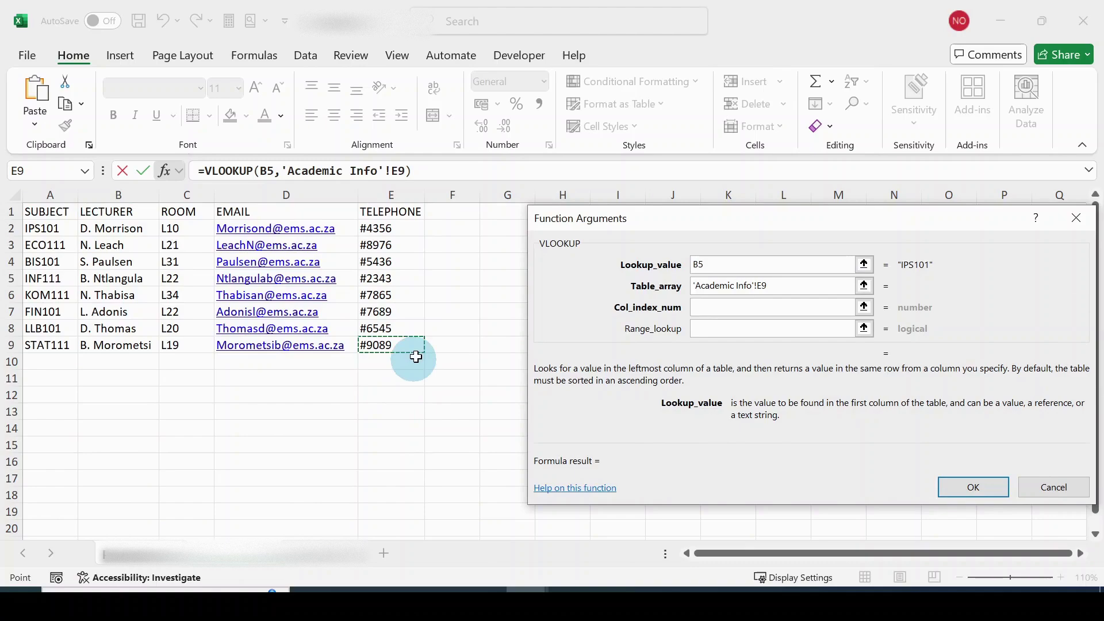
click(789, 287)
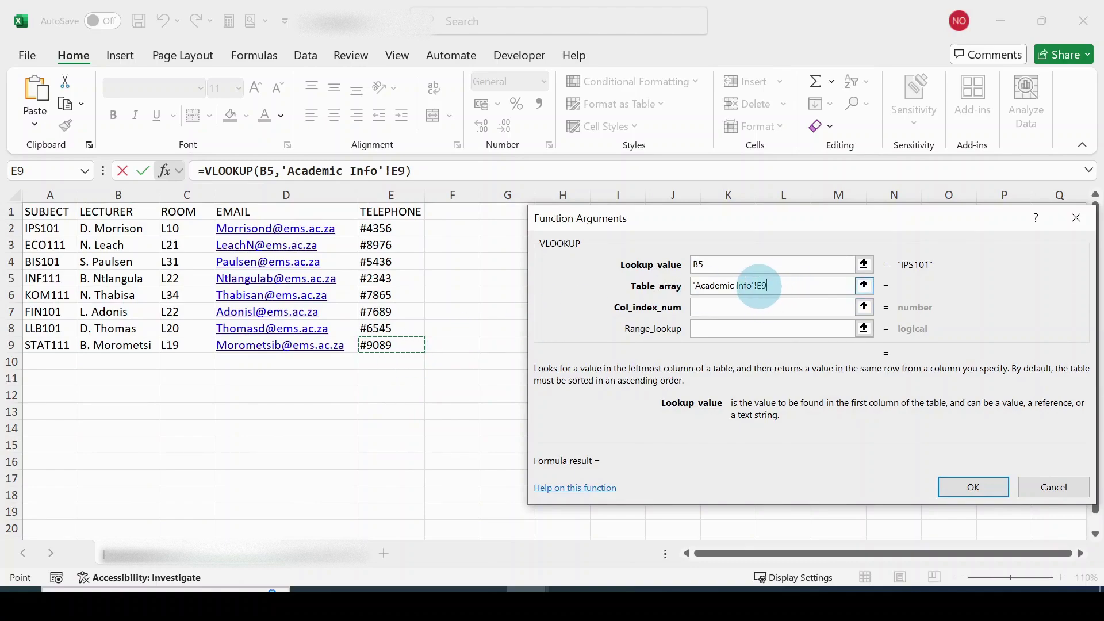
drag(774, 286, 694, 285)
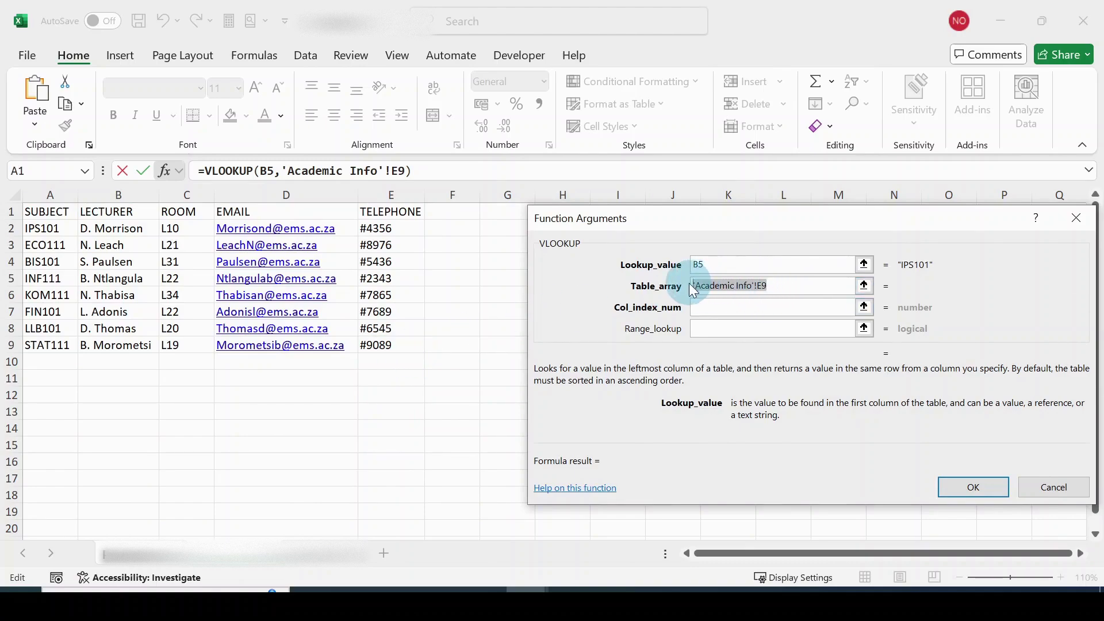
key(BackSpace)
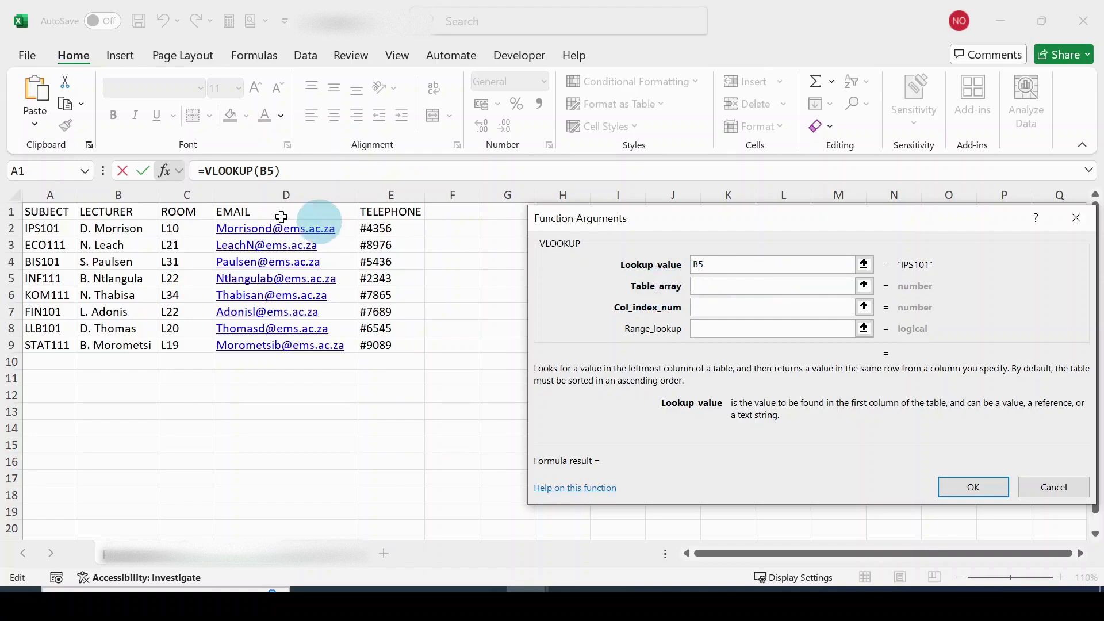
- Complete the VLOOKUP in F5 with the named range Academics as table array, column index 5 and range lookup FALSE
click(35, 210)
drag(34, 210, 396, 342)
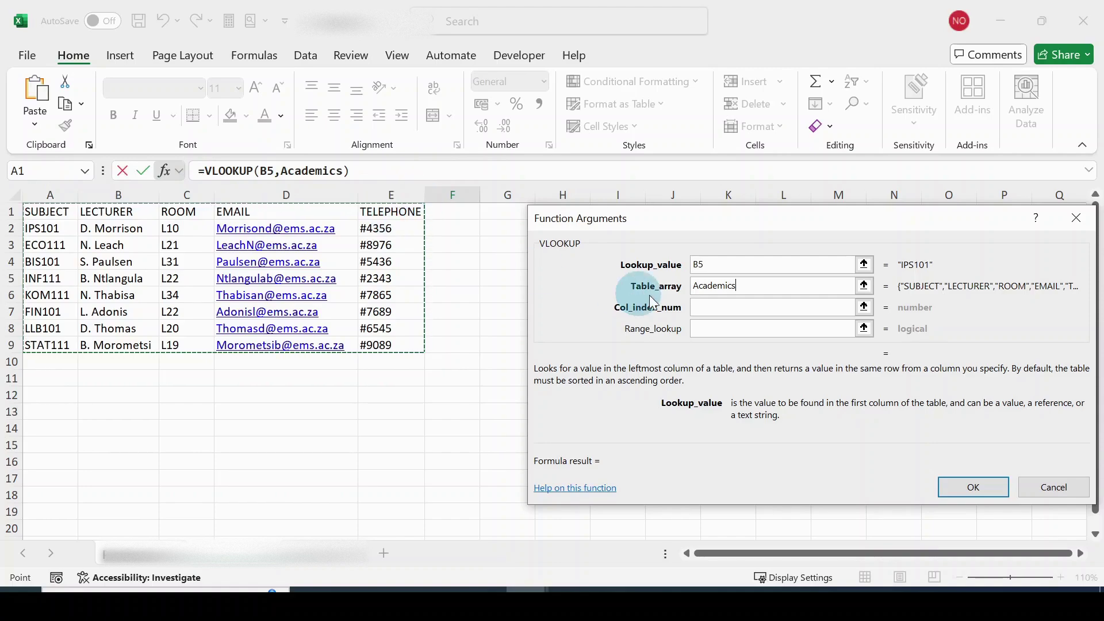
click(711, 306)
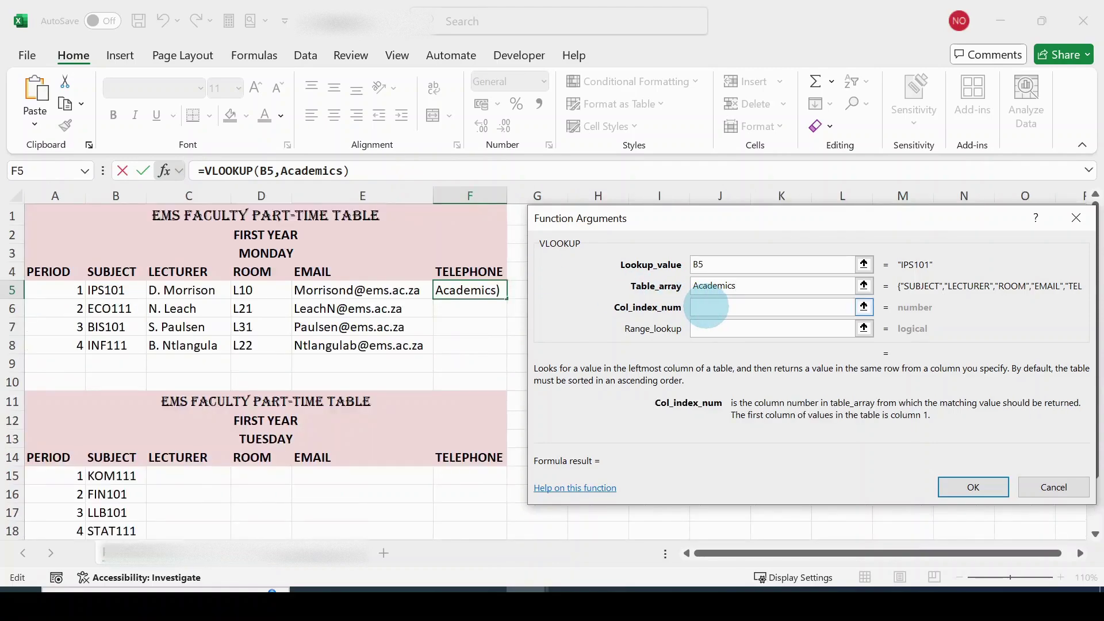
text(5)
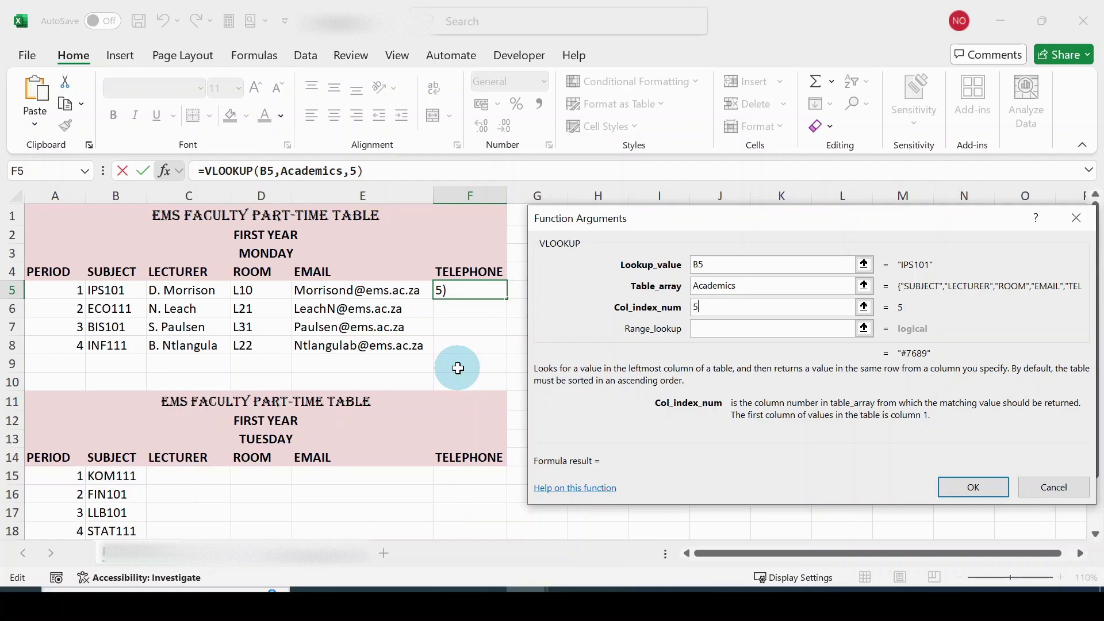
click(722, 327)
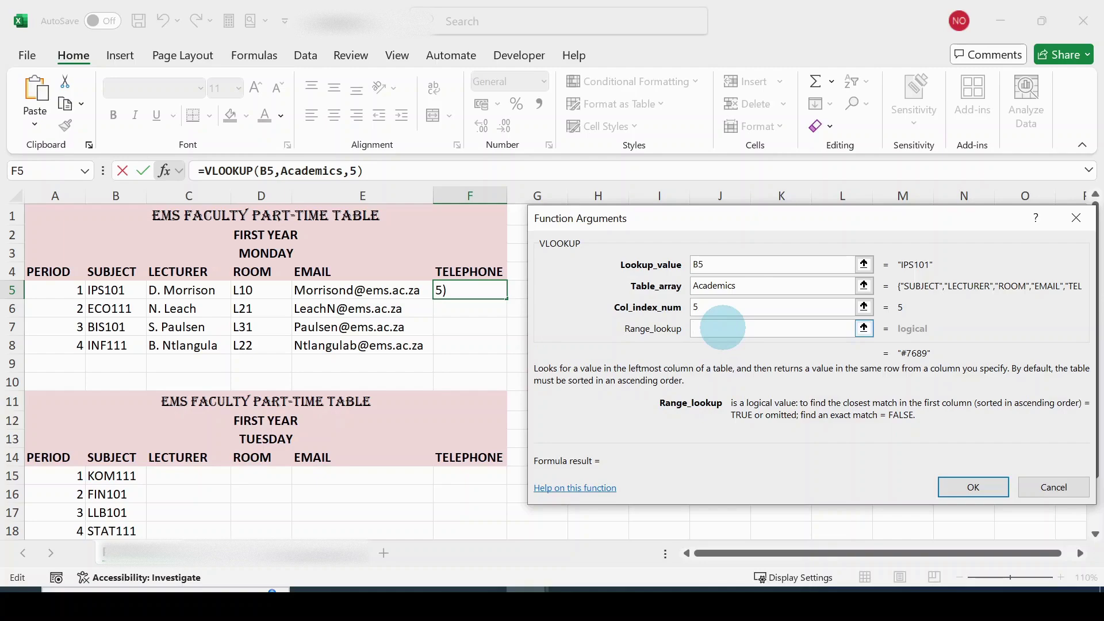
text(FALSE)
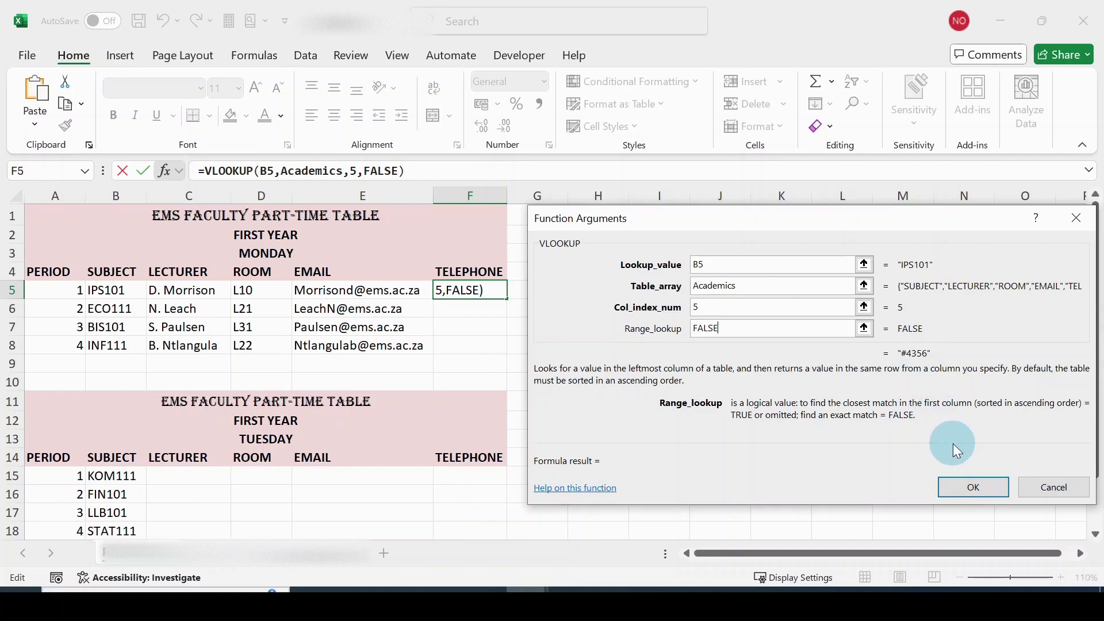
click(972, 487)
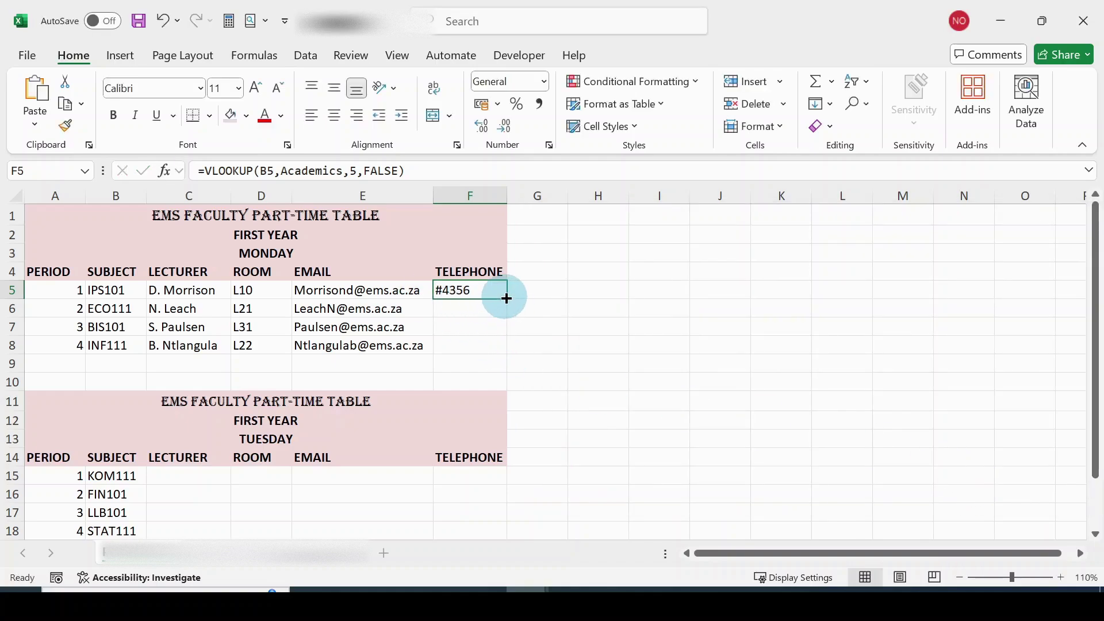
- Copy F5's VLOOKUP formula down to F8 to fill Monday's telephone column
drag(507, 301, 508, 353)
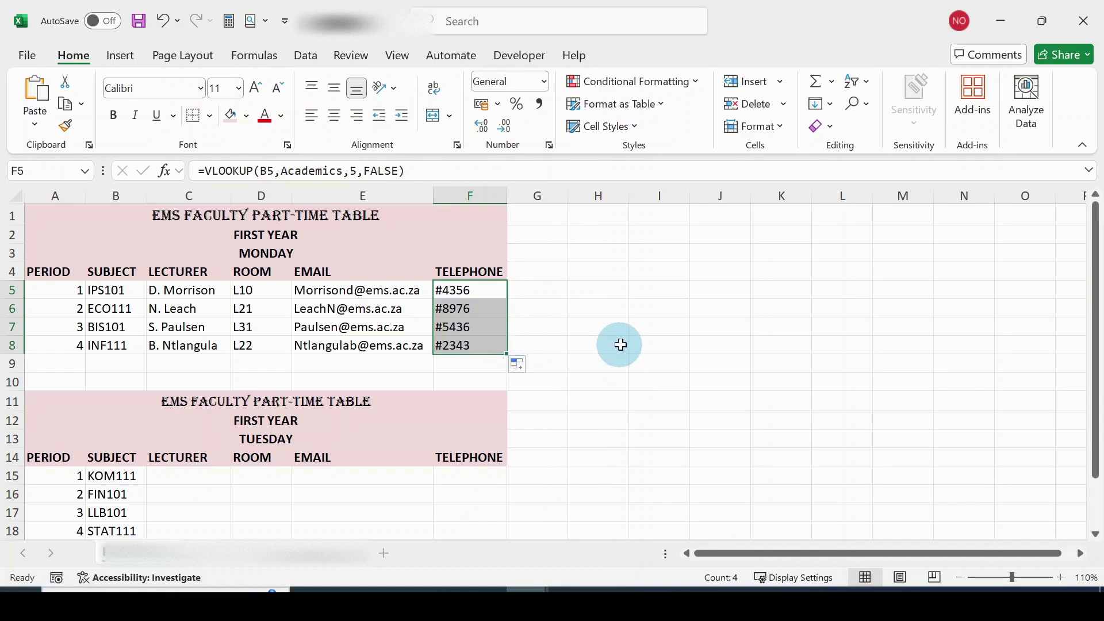
click(644, 346)
double_click(645, 347)
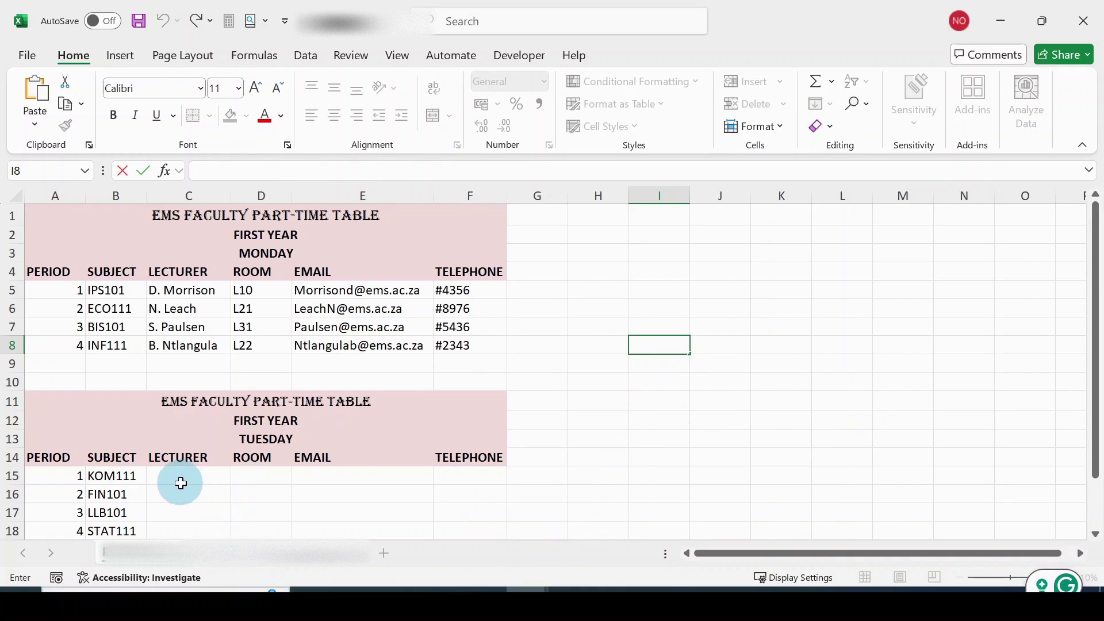
scroll(180, 483, down, 1)
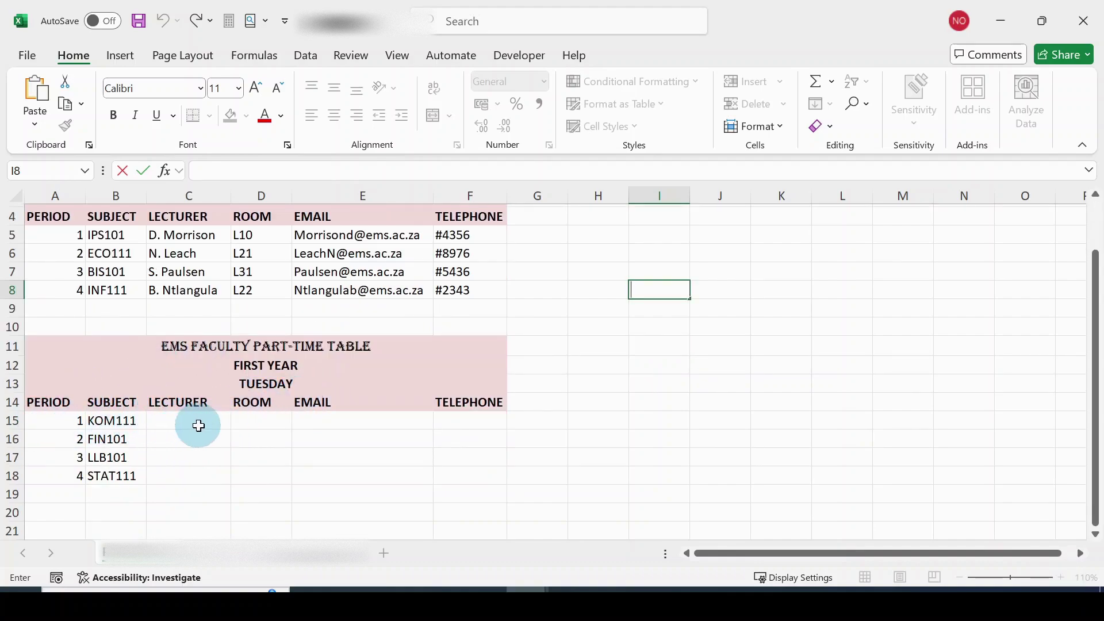
click(116, 422)
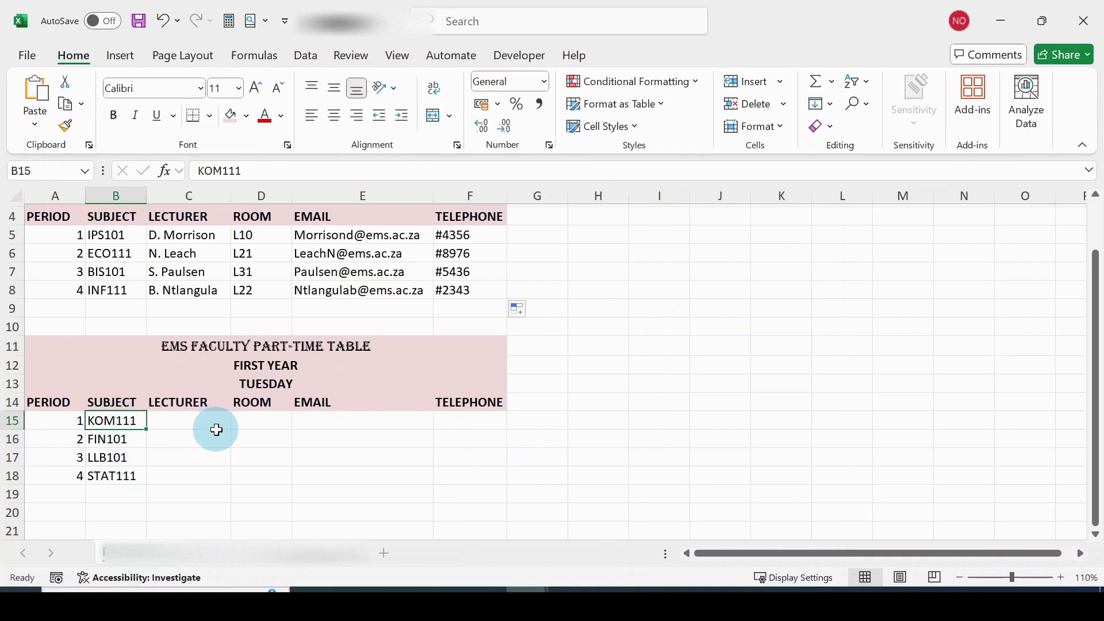
click(186, 427)
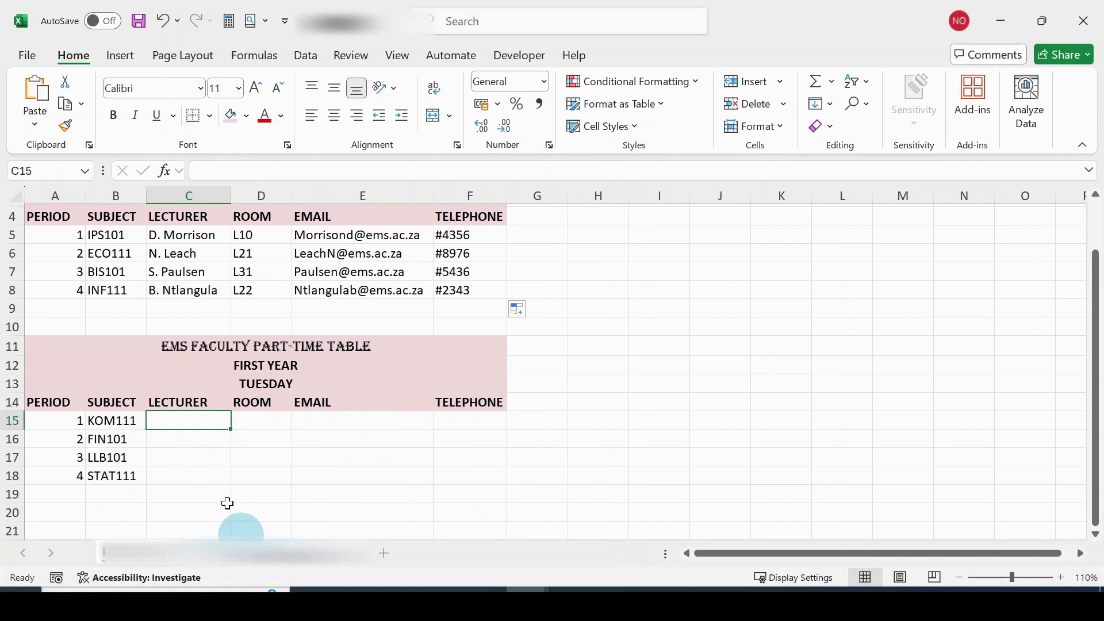
scroll(654, 382, up, 1)
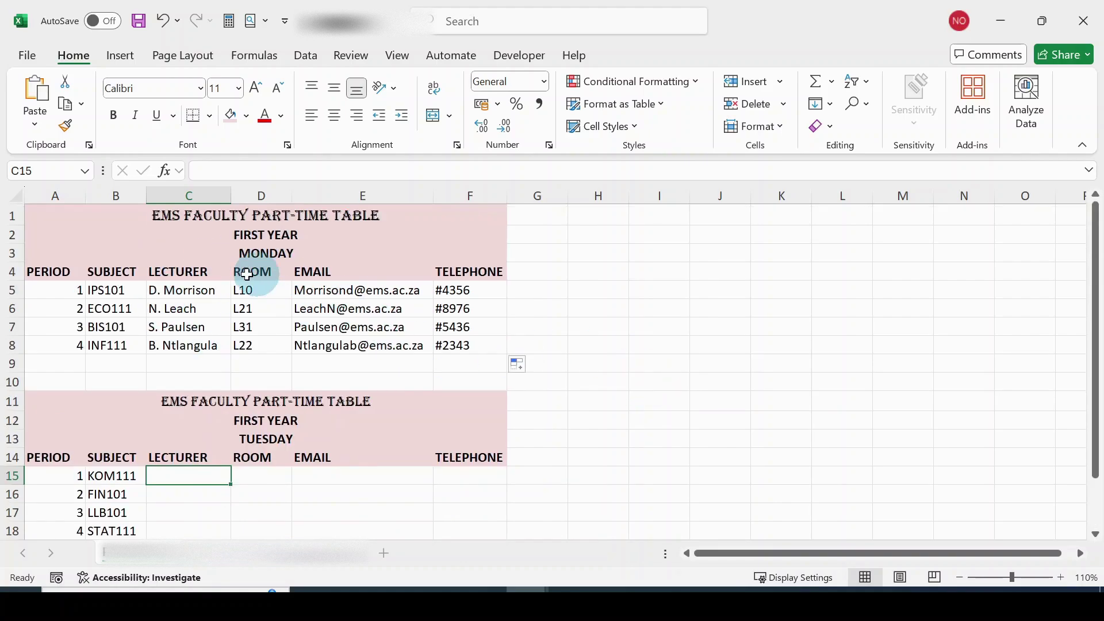
click(729, 342)
double_click(728, 342)
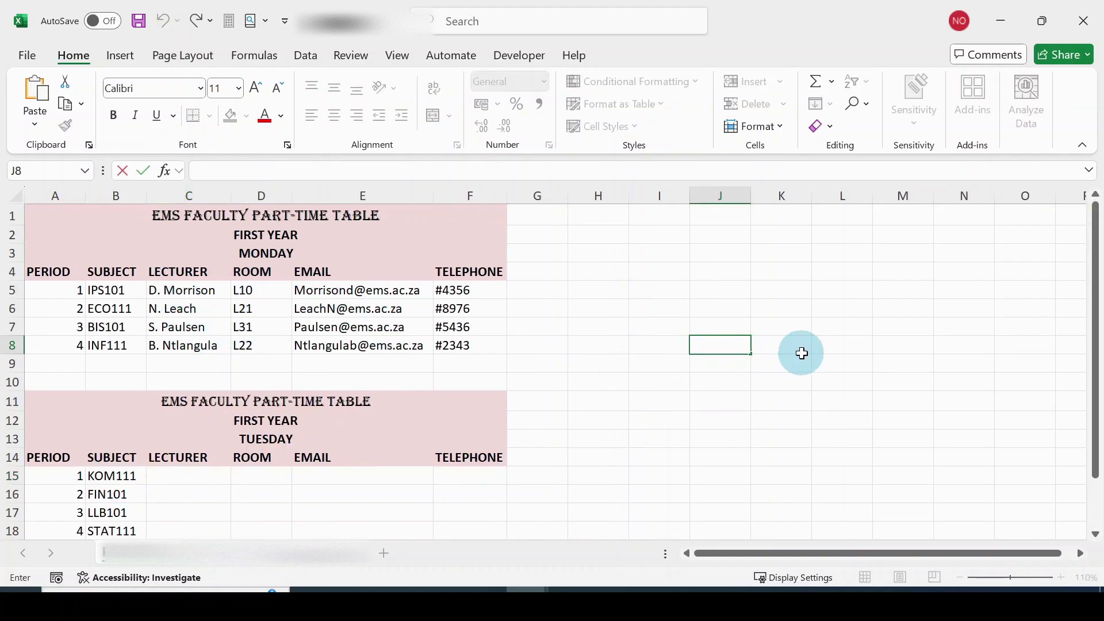